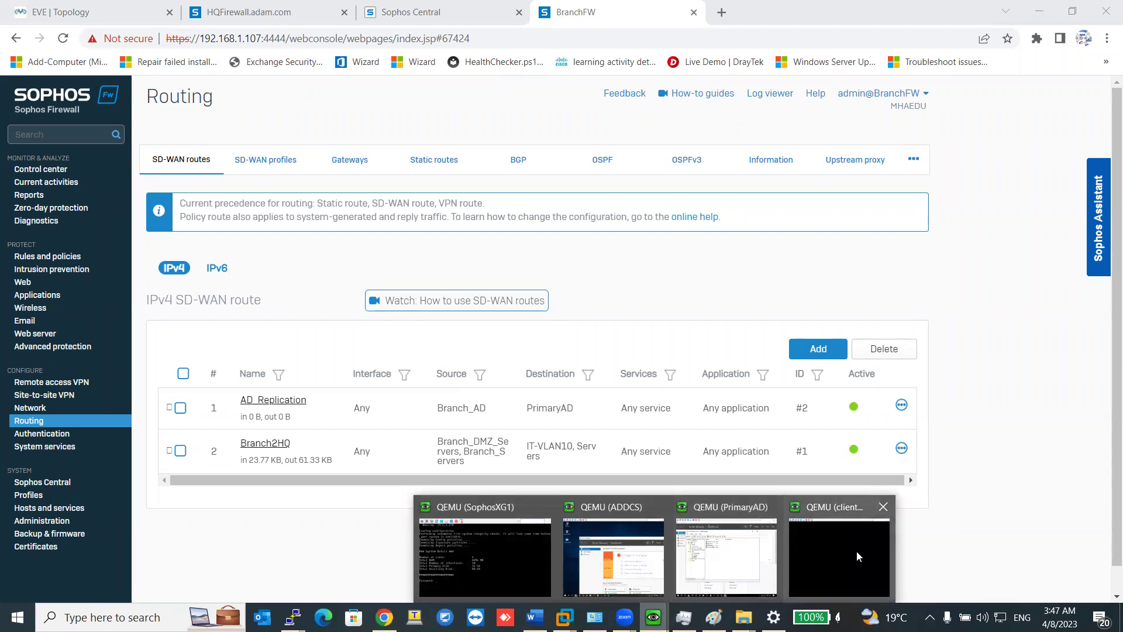
On the ADDCS machine, launch 'Promote this server to a domain controller' from Server Manager notifications.
click(613, 556)
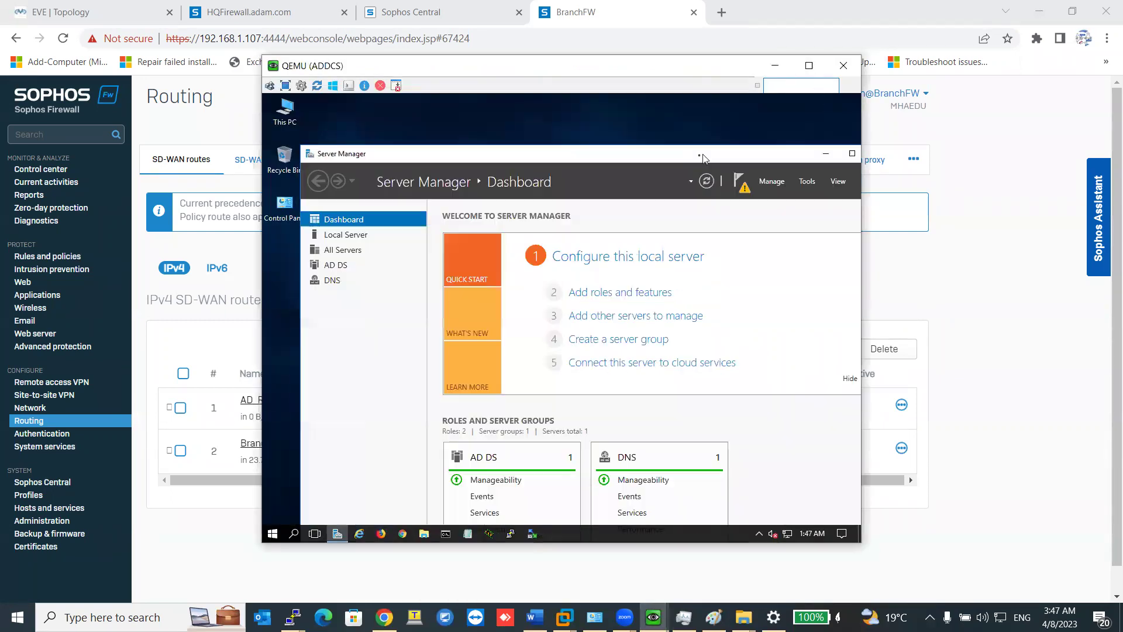
click(743, 185)
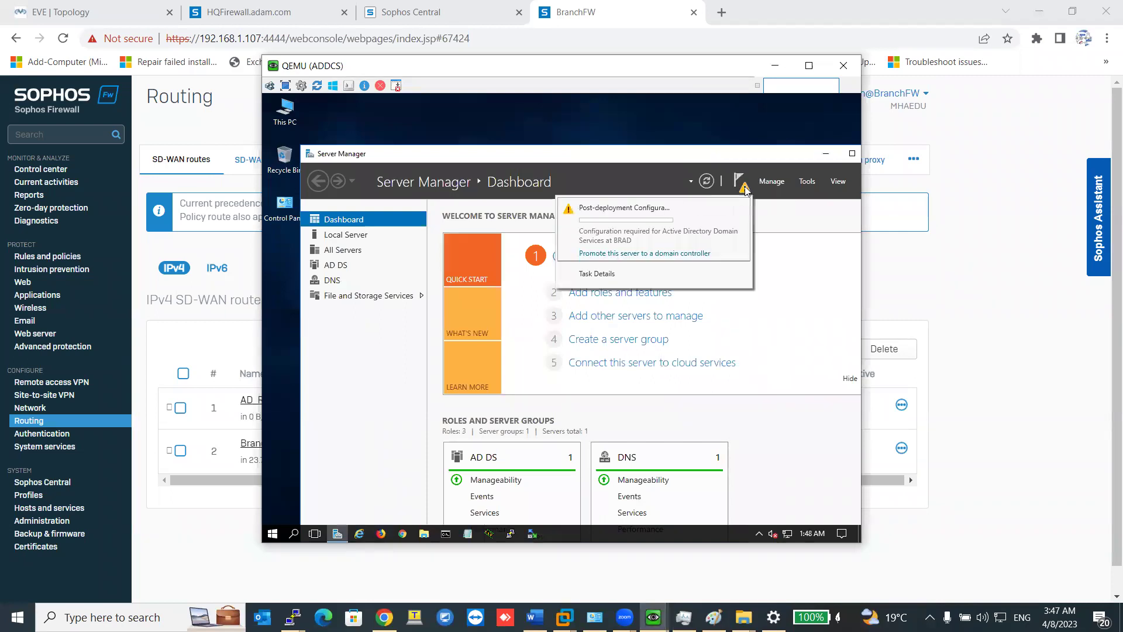
click(667, 253)
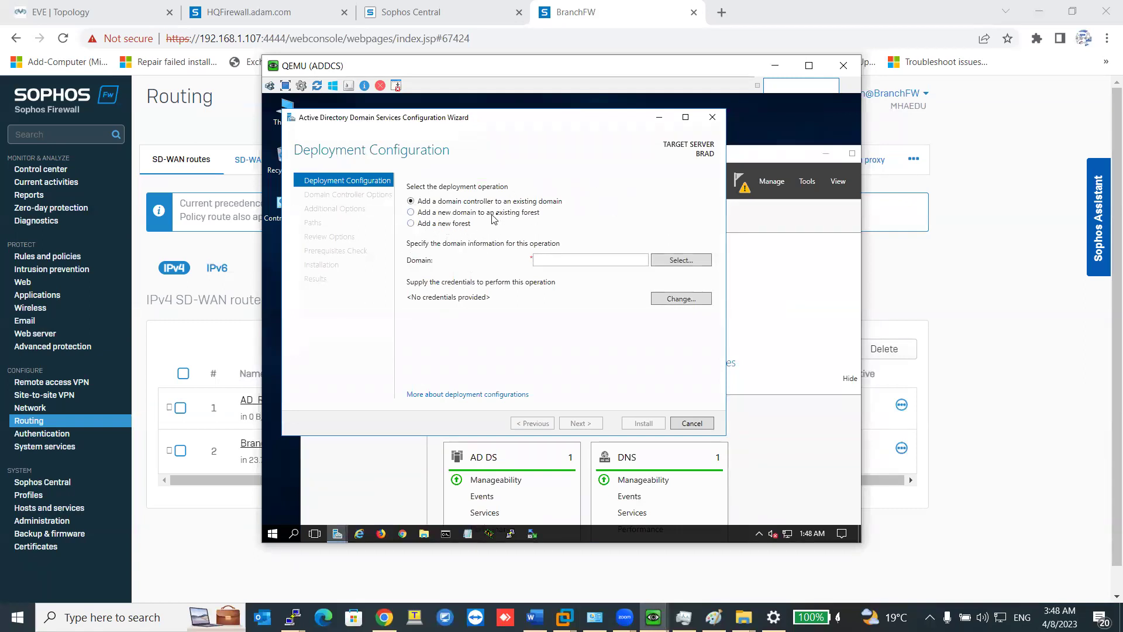
Enter adam.com as the existing domain and start entering the administrator user name.
click(606, 258)
click(691, 261)
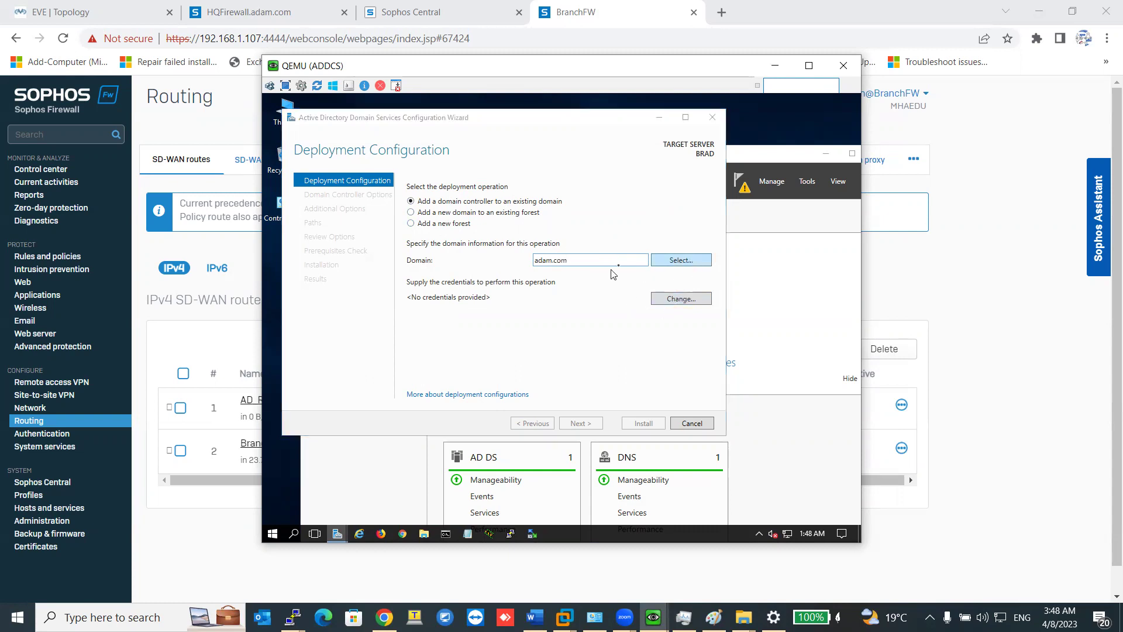
text(administrator)
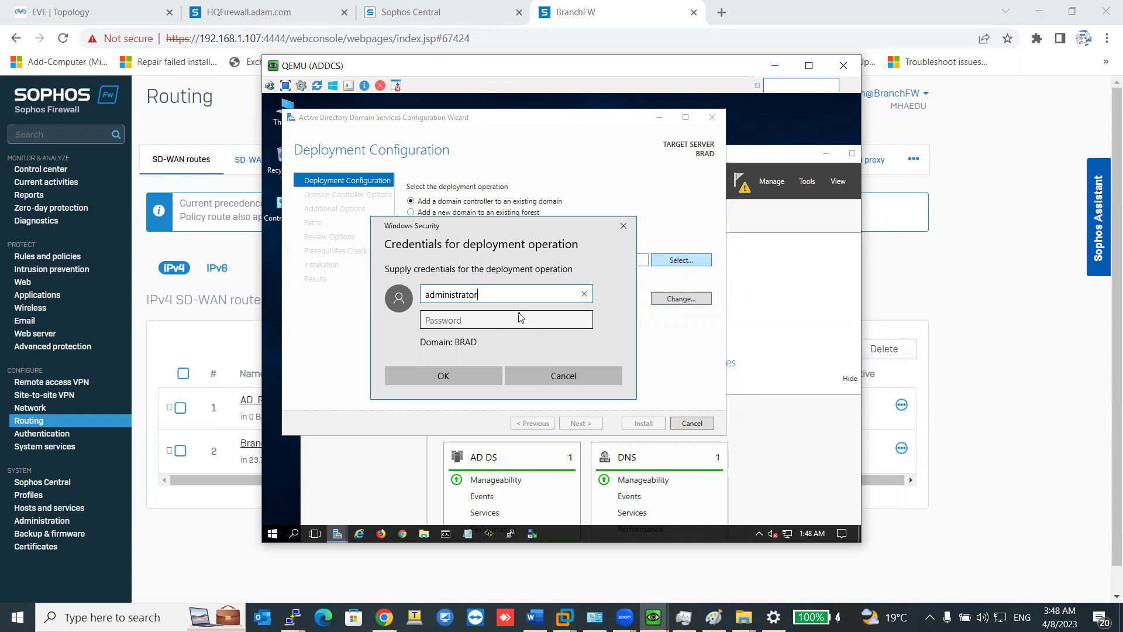
Enter the administrator password and submit the deployment credentials.
click(521, 317)
text(P)
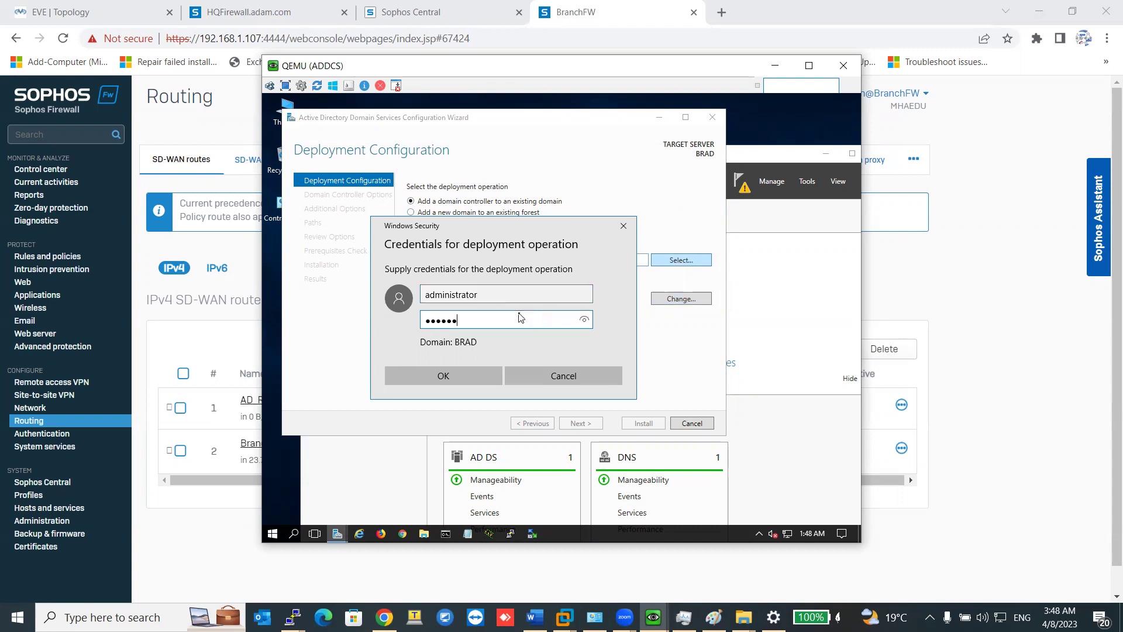
key(Return)
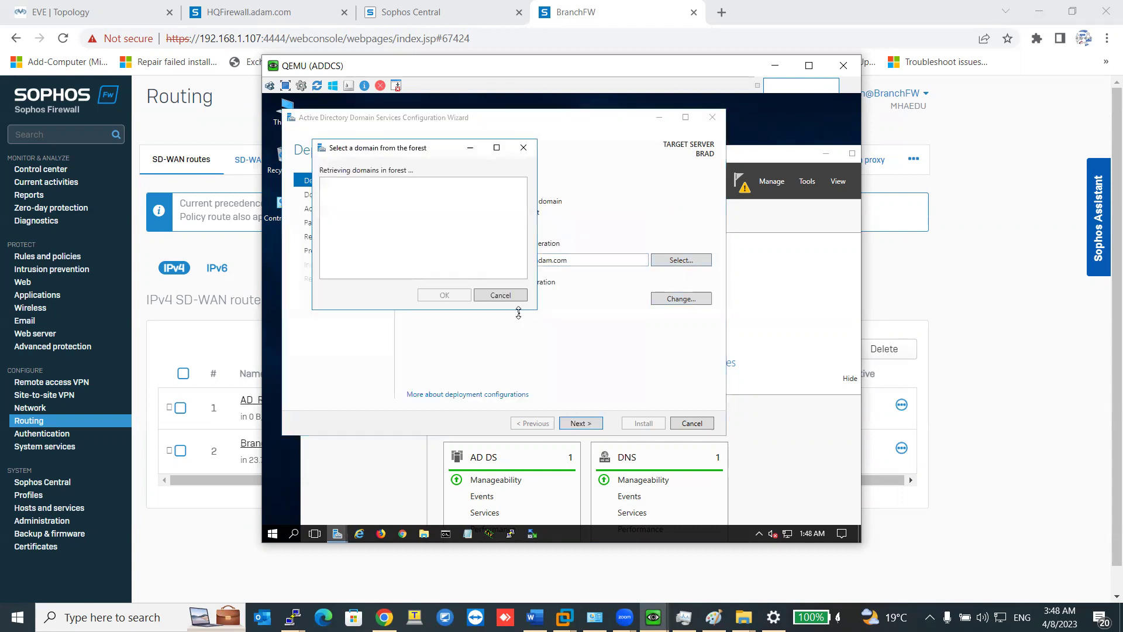
Choose adam.com from the forest's domains and continue the wizard.
click(358, 199)
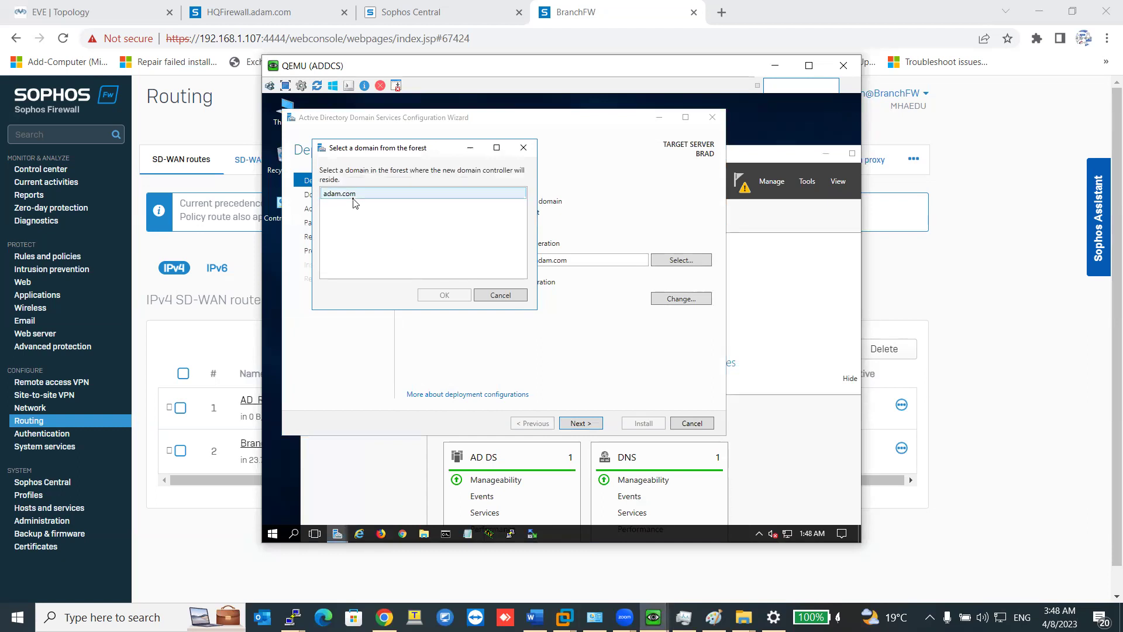
click(446, 295)
click(589, 427)
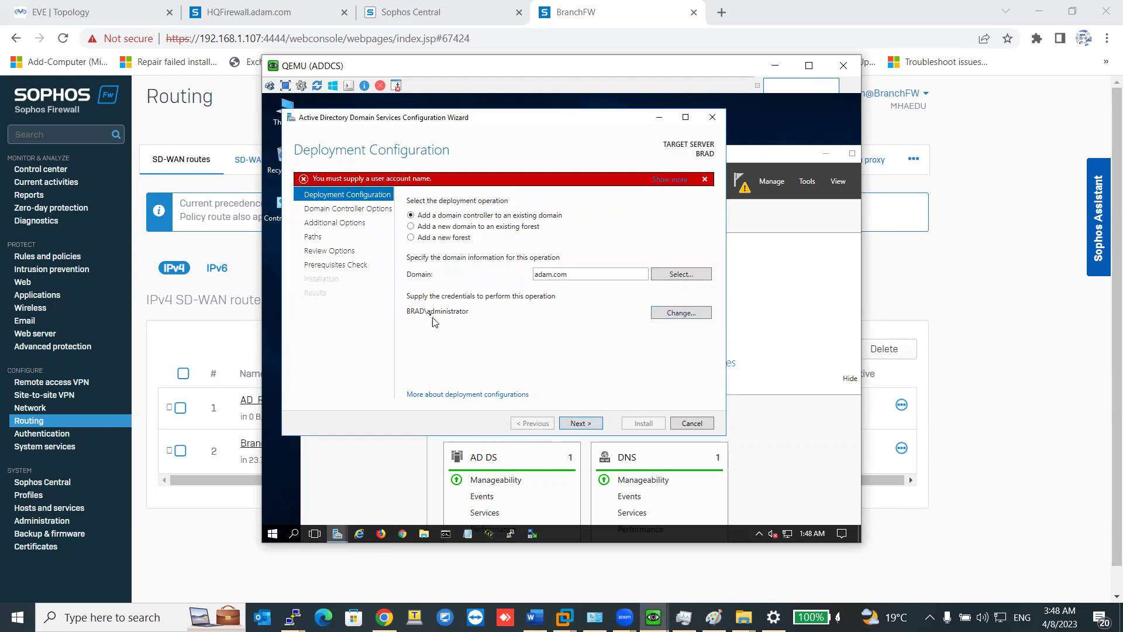
Change the deployment credentials to ADAM\administrator with its password and continue to domain controller options.
click(688, 322)
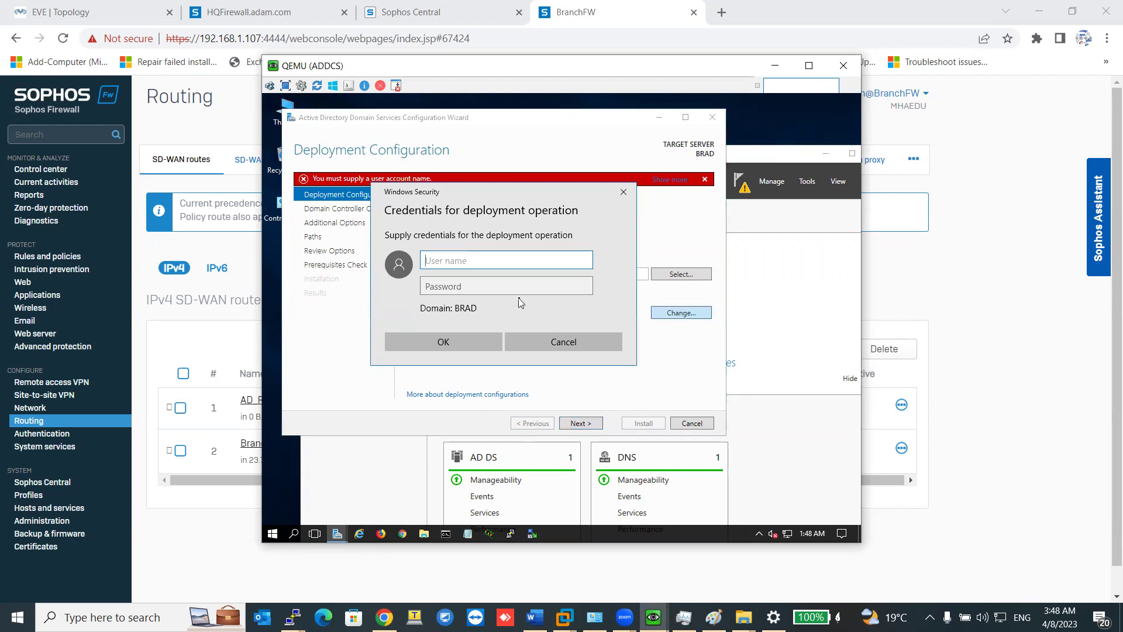
text(ADAM\administrator)
key(Tab)
text(Pa)
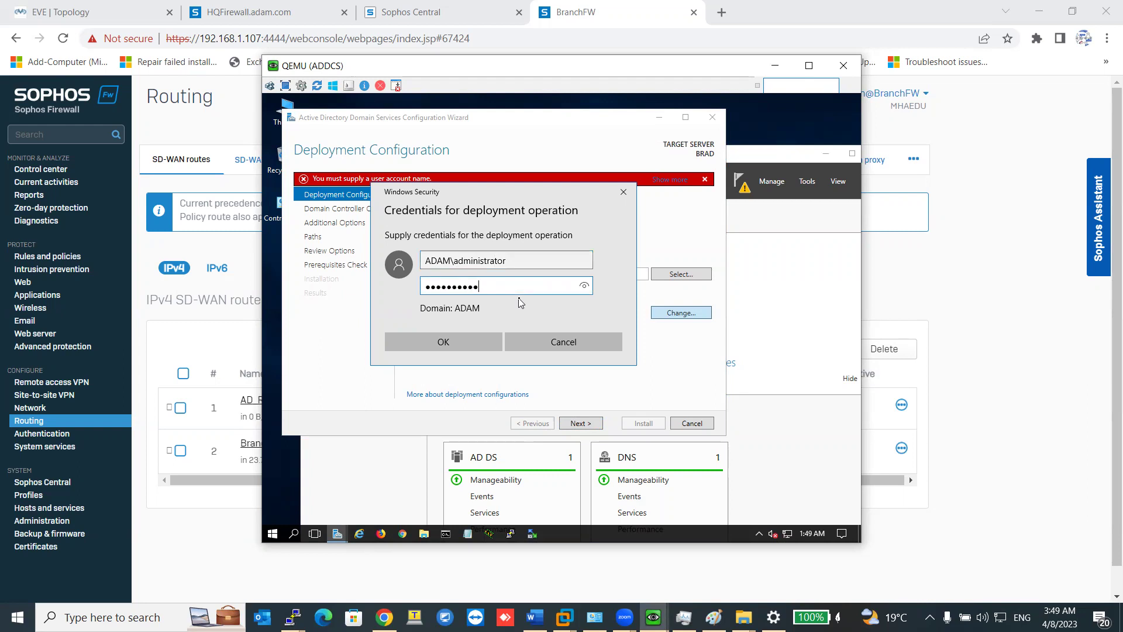
click(489, 343)
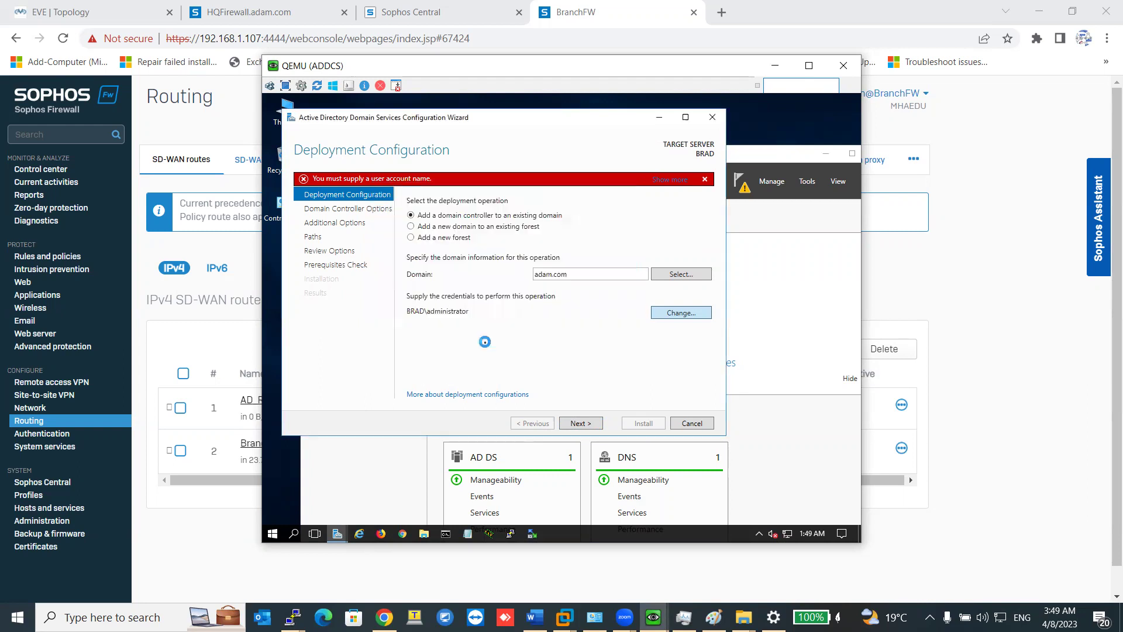
click(582, 426)
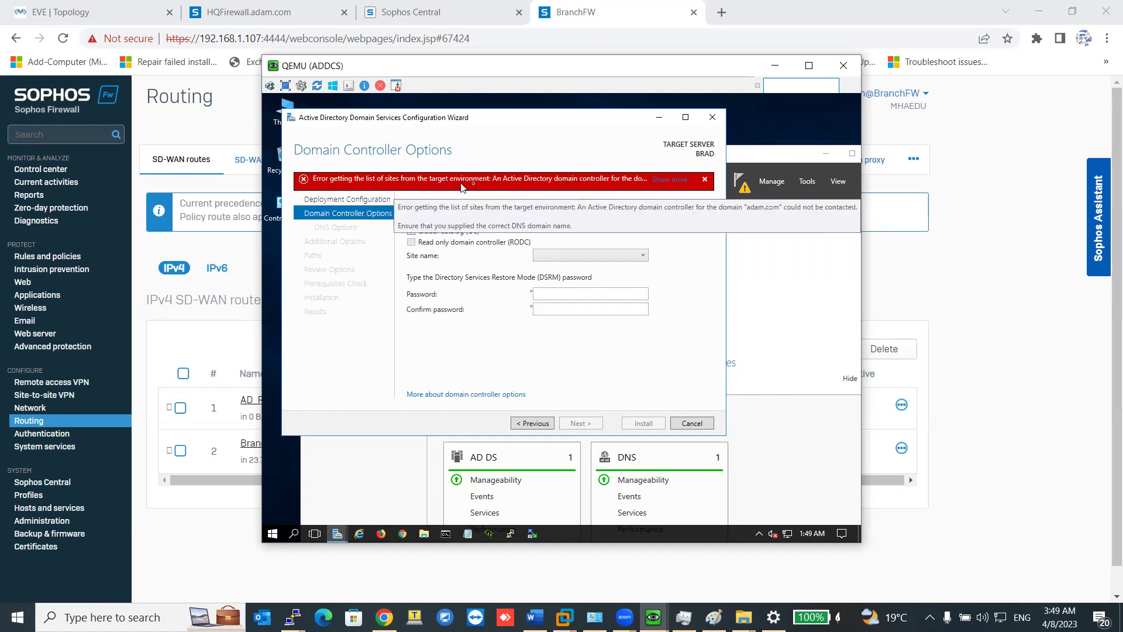
Review the domain-controller-could-not-be-contacted error and check the empty site name list.
click(667, 180)
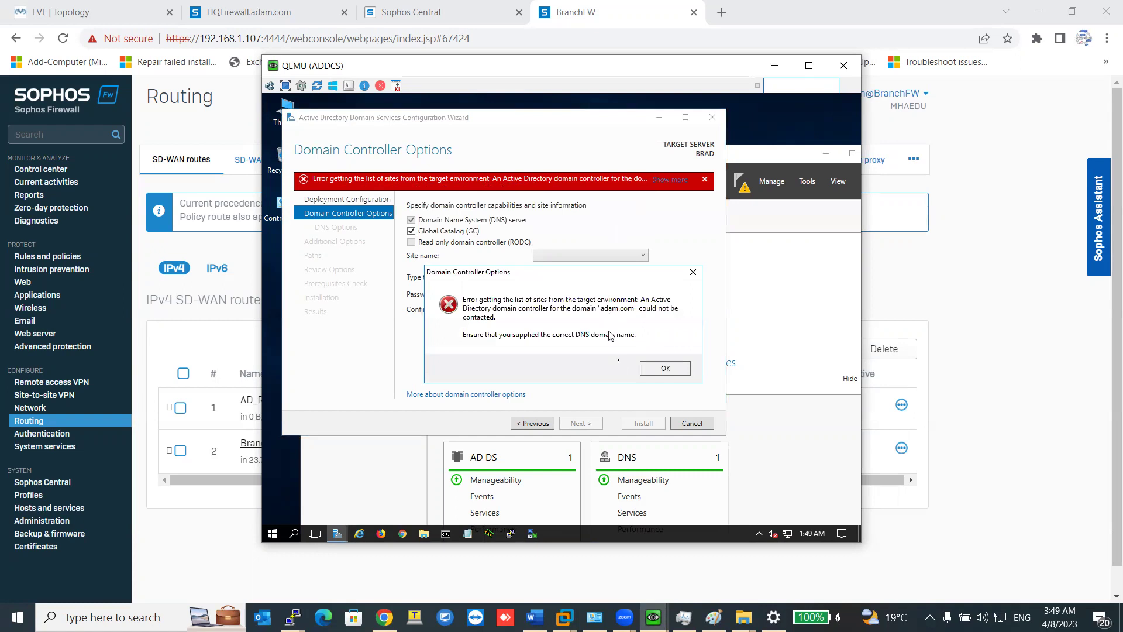
click(663, 368)
click(596, 259)
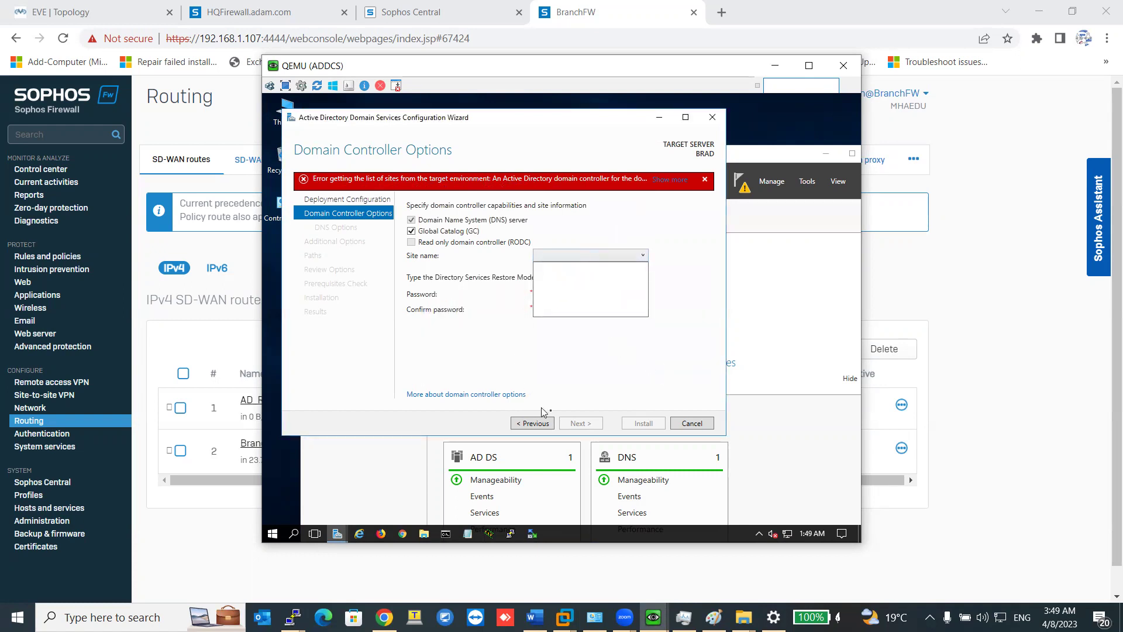
click(681, 431)
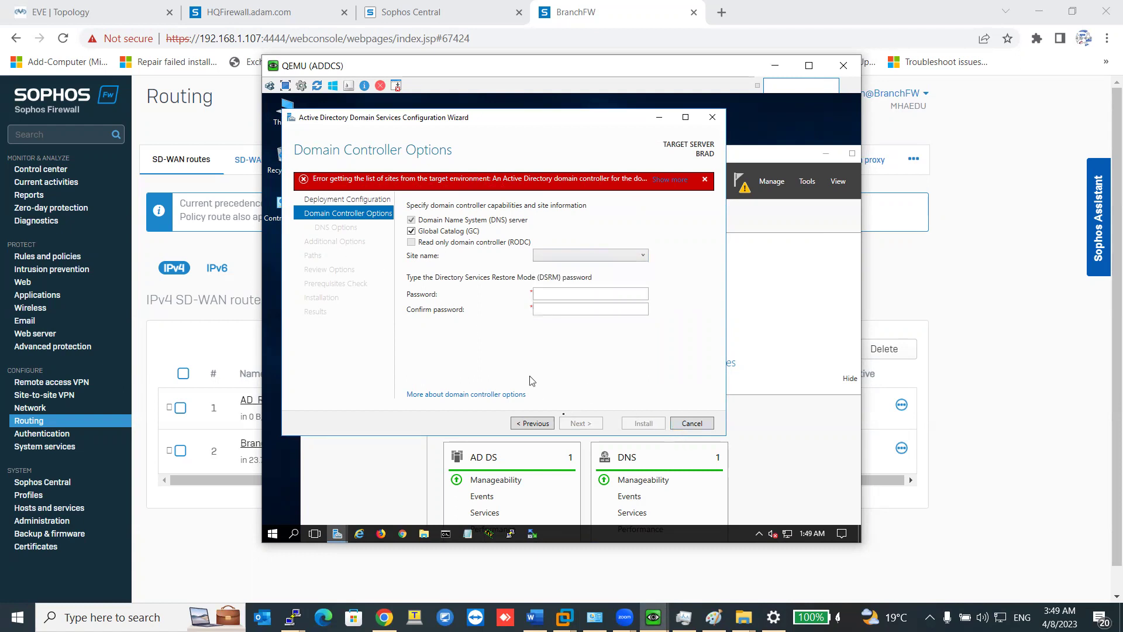
Cancel the promotion wizard, confirming Yes, and bring up the VM window previews.
click(682, 433)
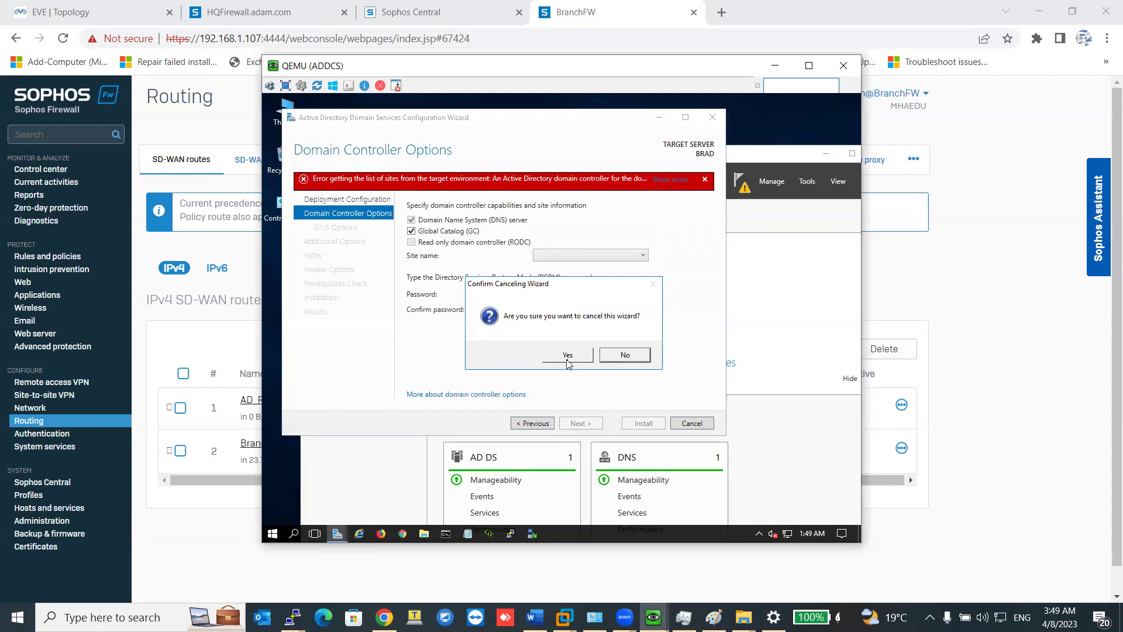
click(567, 355)
click(653, 617)
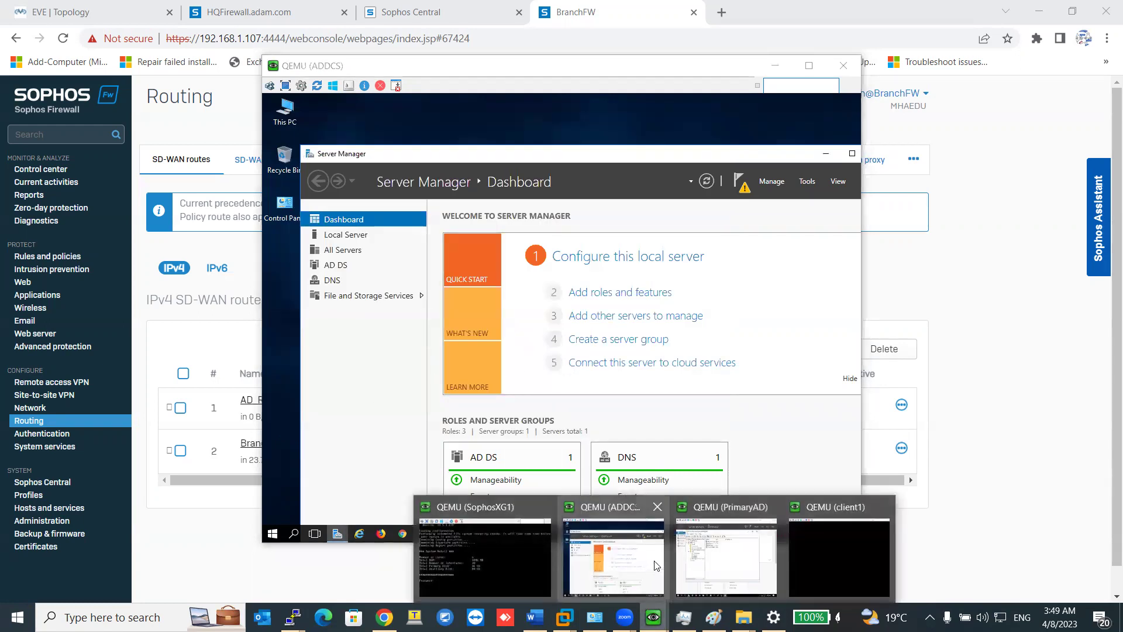
On PrimaryAD, open Active Directory Sites and Services from the Tools menu.
click(713, 556)
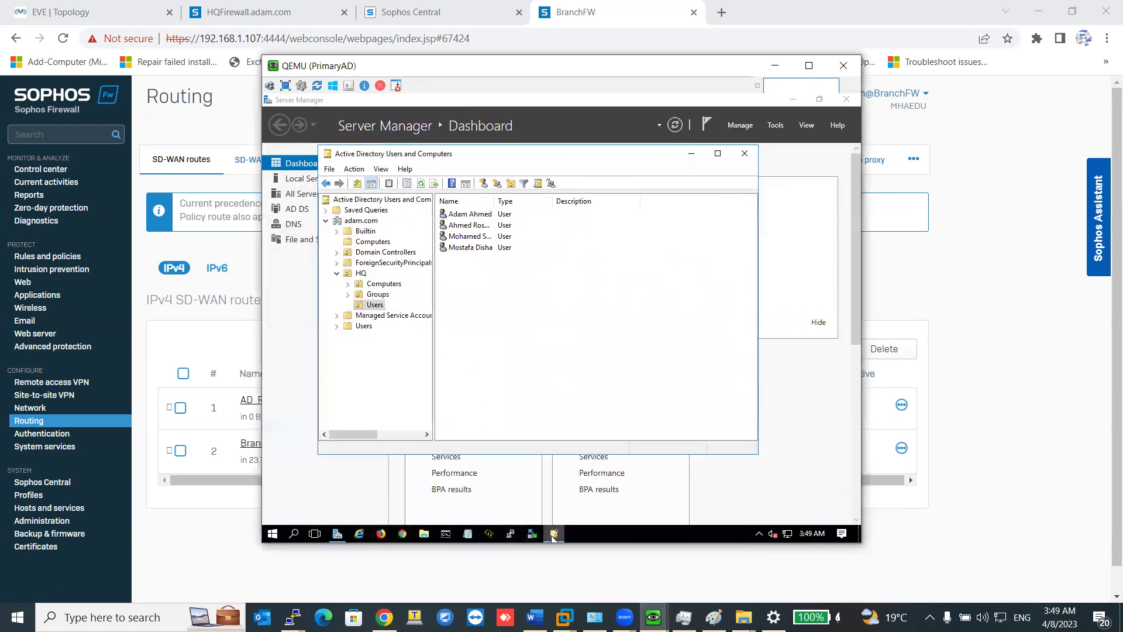
click(775, 125)
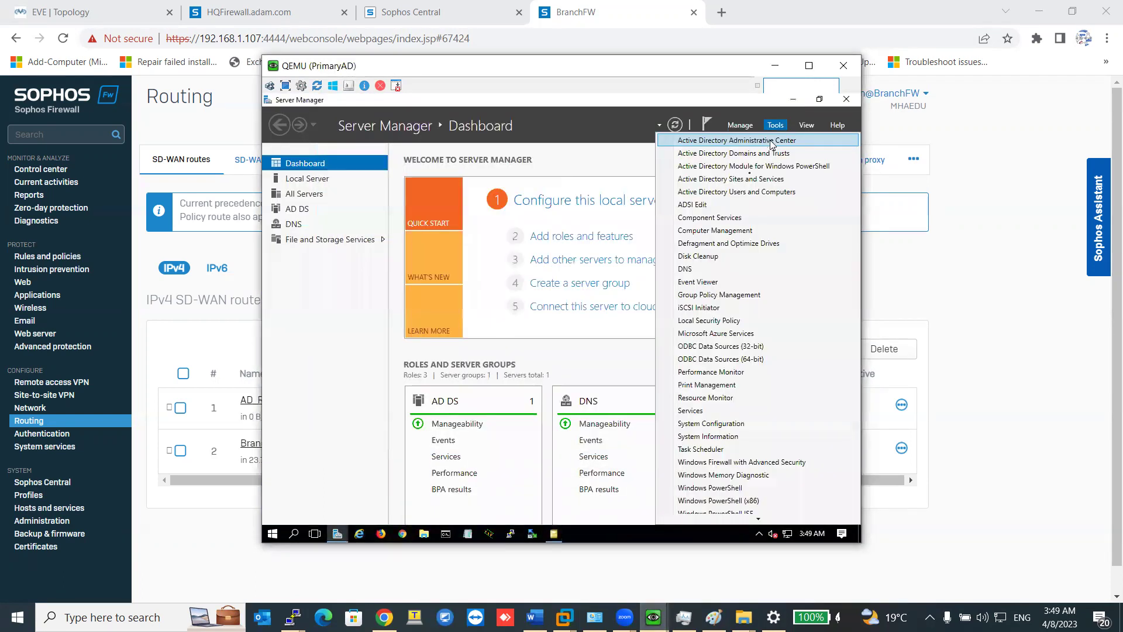
click(742, 179)
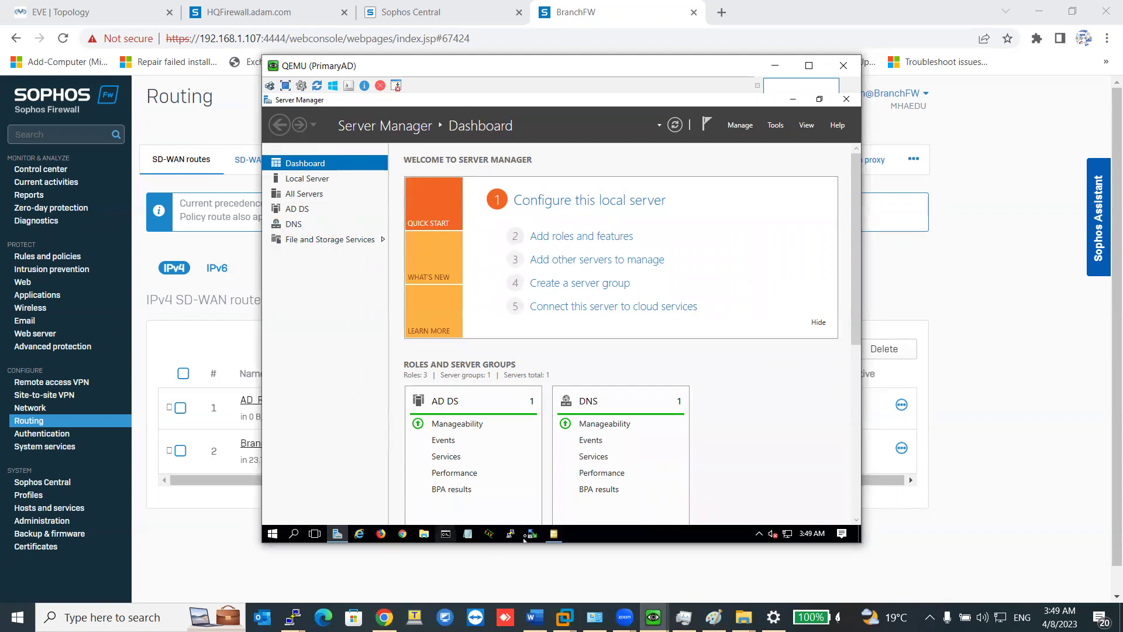
click(553, 534)
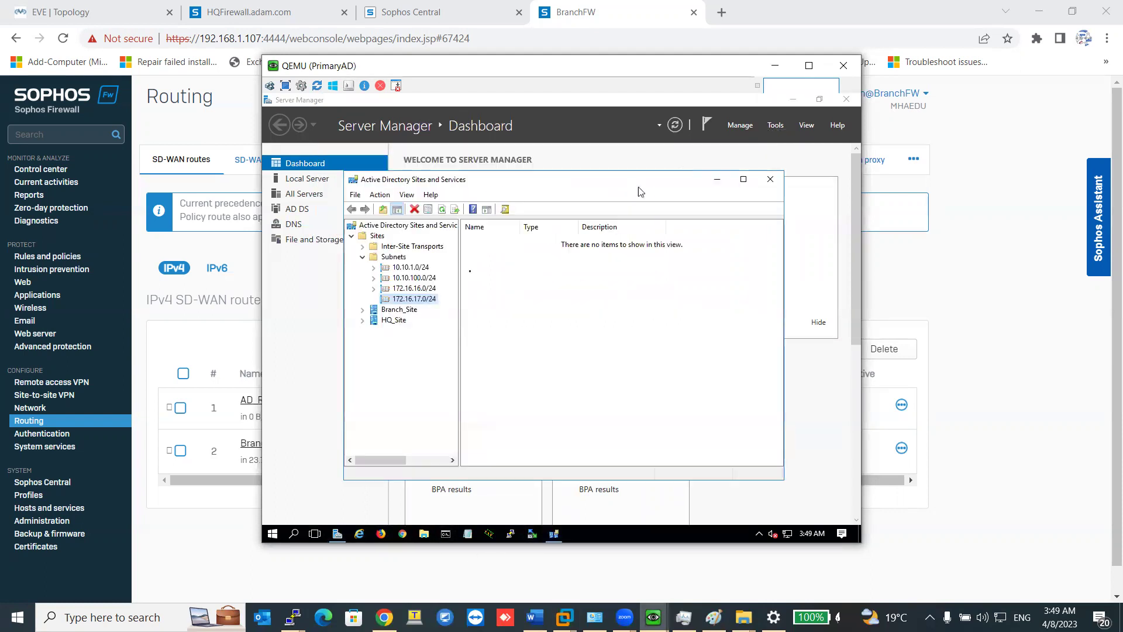
Rename site HQ_Site to HQ and Branch_Site to Branch.
right_click(400, 322)
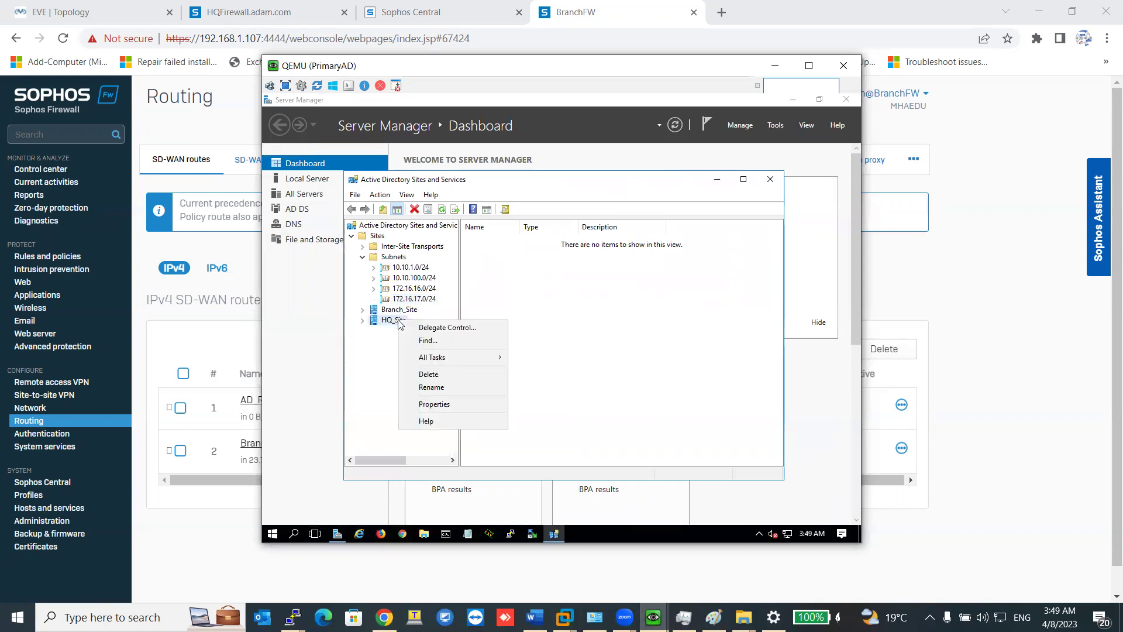
click(427, 389)
click(400, 322)
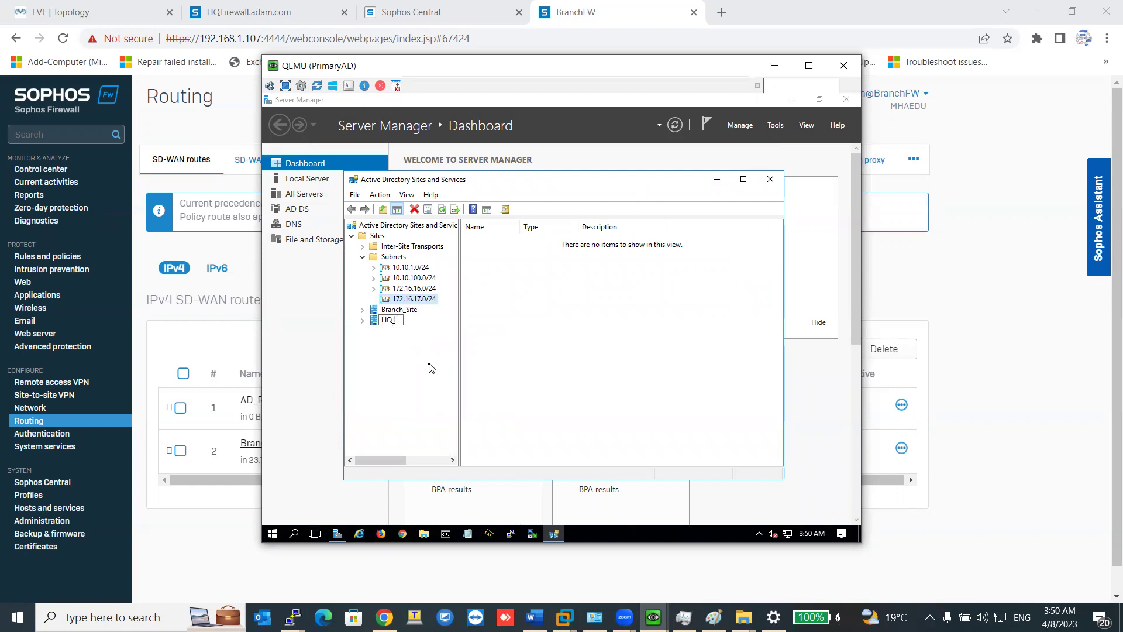
key(Return)
right_click(401, 310)
click(443, 380)
click(417, 309)
key(Return)
Check the firewall's SD-WAN routes page, then return to PrimaryAD.
click(316, 576)
click(654, 617)
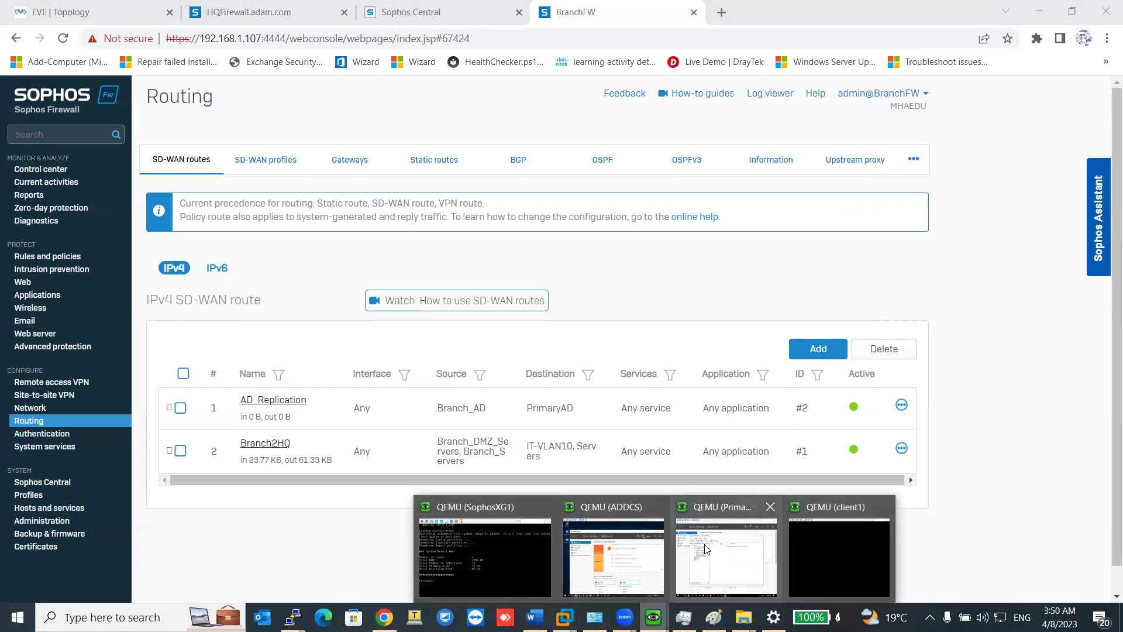
click(742, 553)
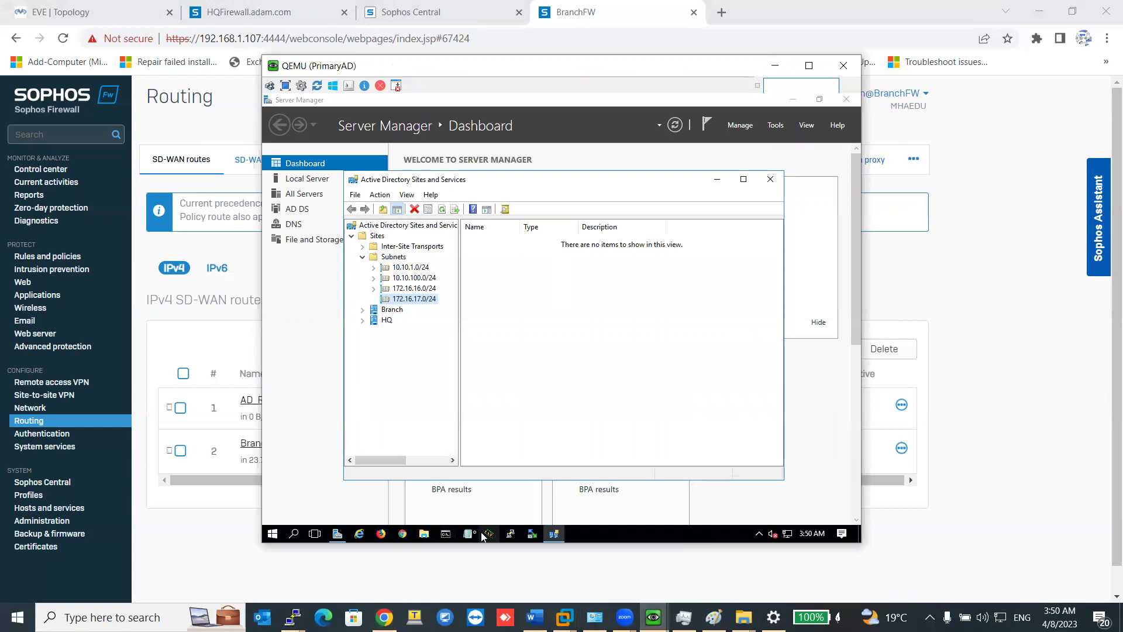
Ping 172.16.16.222 from PrimaryAD's Command Prompt, getting four replies with 0% loss.
click(450, 534)
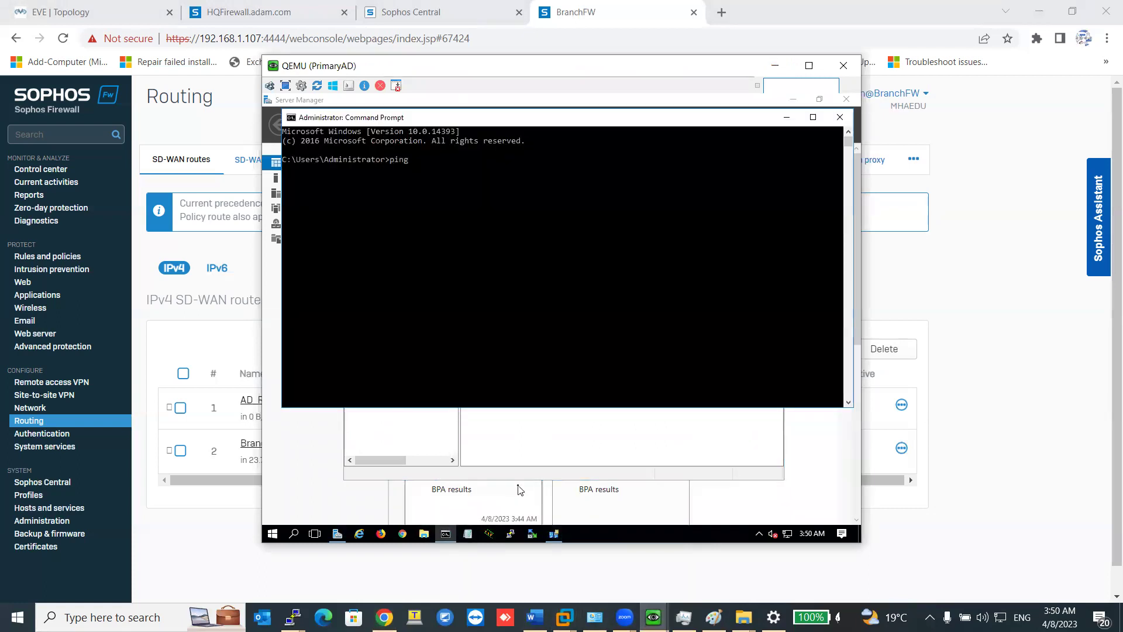
text(ping 172.16.16.222)
key(Return)
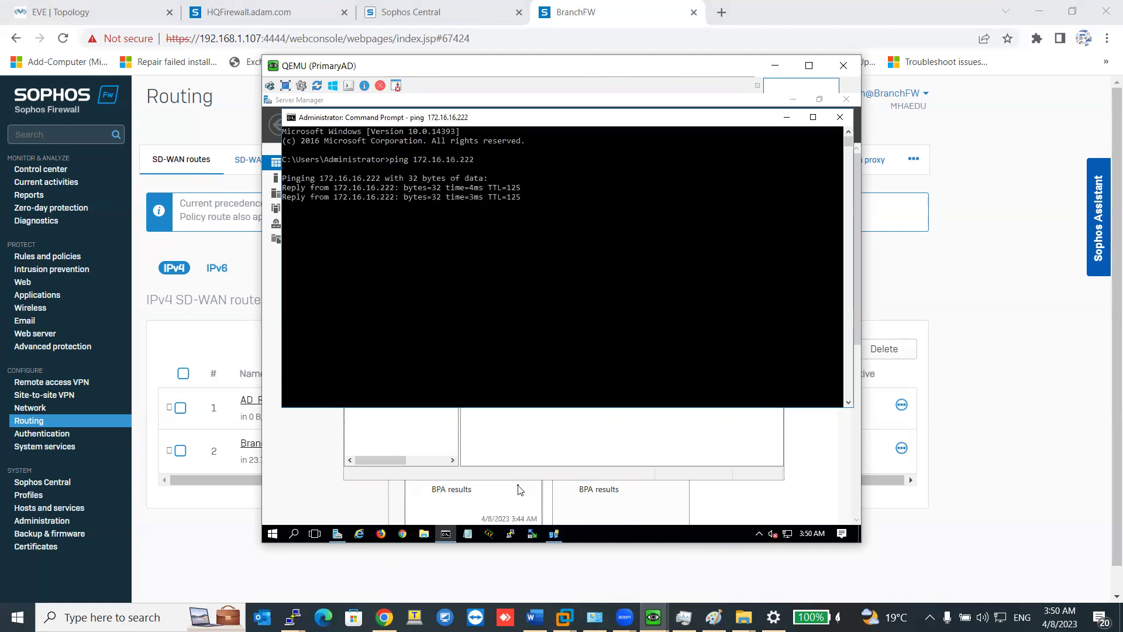
Stop the ping and switch to the ADDCS virtual machine.
key(ctrl+d)
click(653, 617)
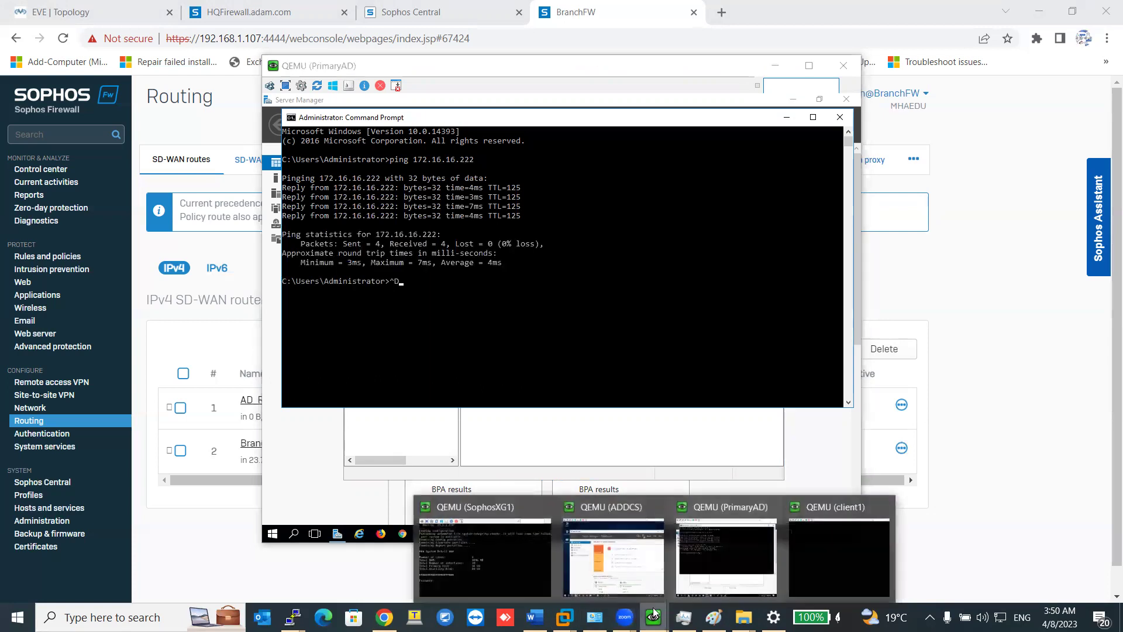
click(665, 576)
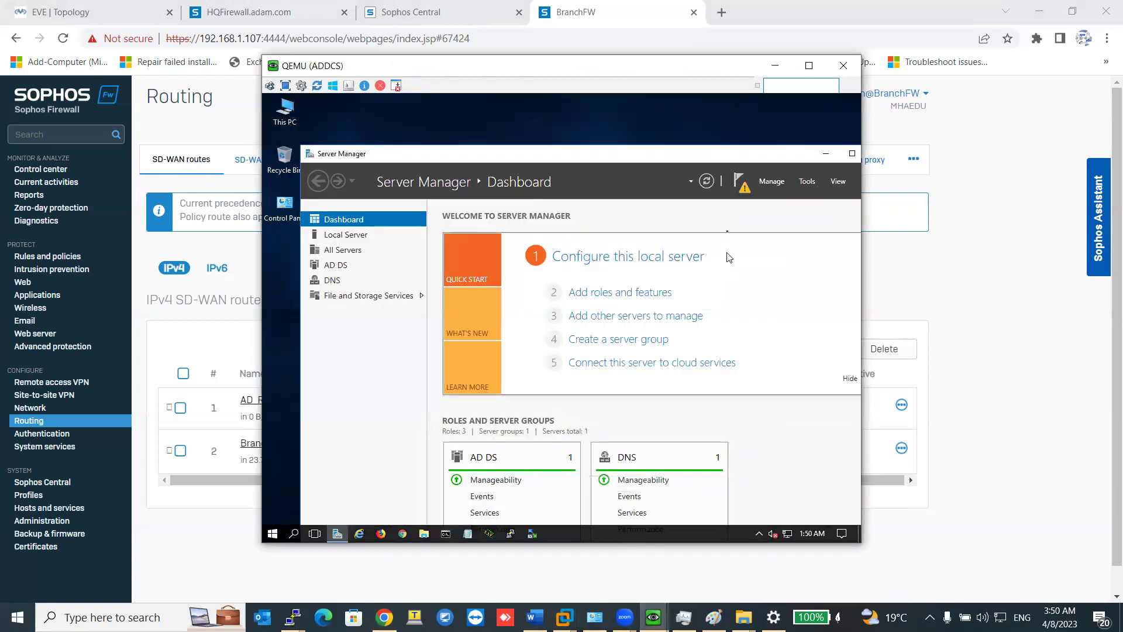
Restart the promotion wizard and supply ADAM\administrator credentials with the domain password.
click(739, 196)
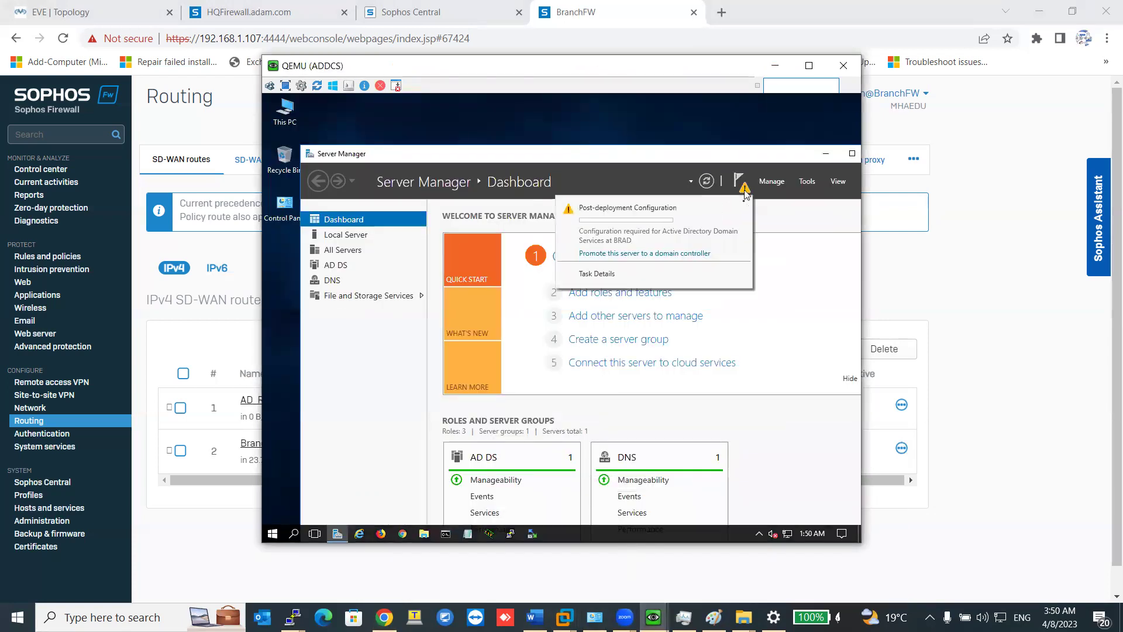
click(672, 251)
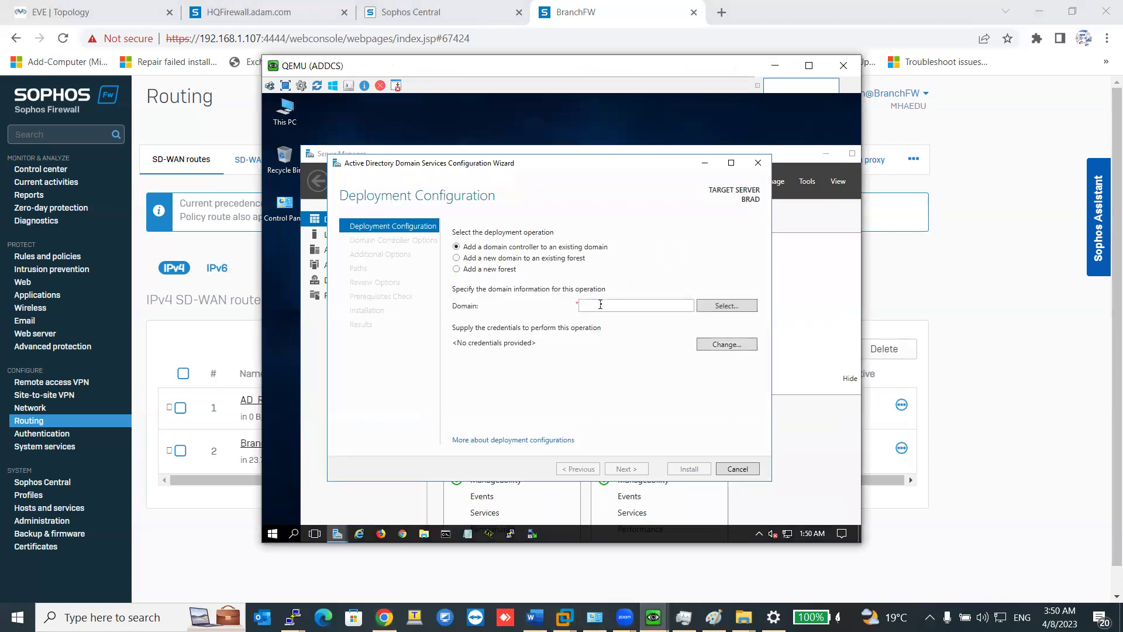
click(713, 345)
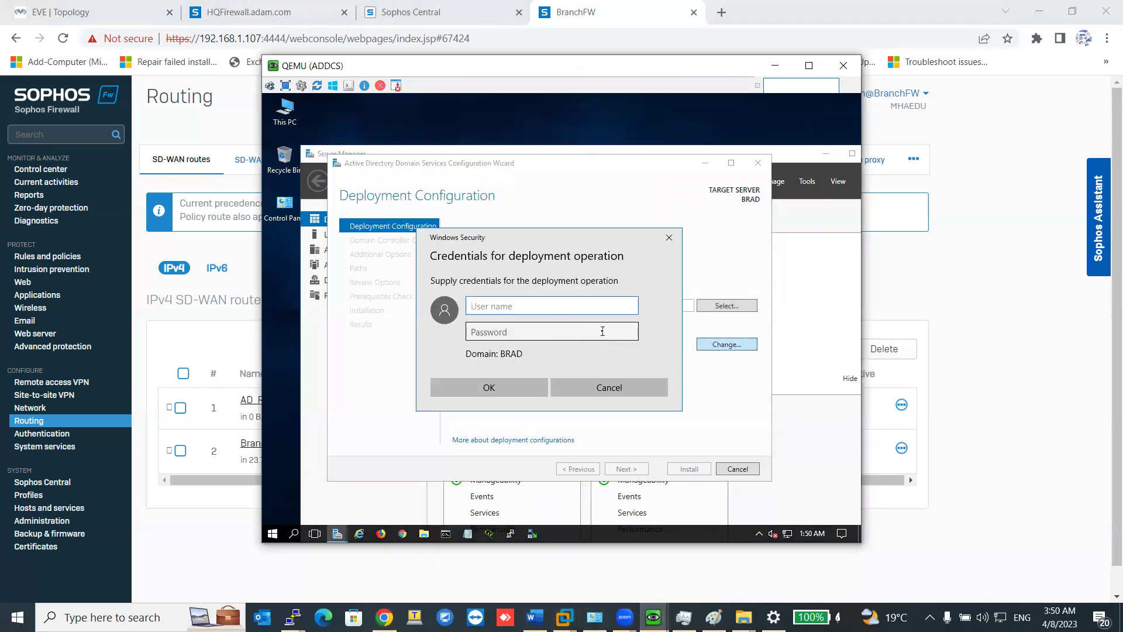
text(administra)
key(BackSpace)
key(BackSpace)
key(BackSpace)
key(BackSpace)
key(BackSpace)
key(BackSpace)
key(BackSpace)
key(BackSpace)
key(BackSpace)
key(BackSpace)
text(ADAM\a)
click(602, 331)
text(P)
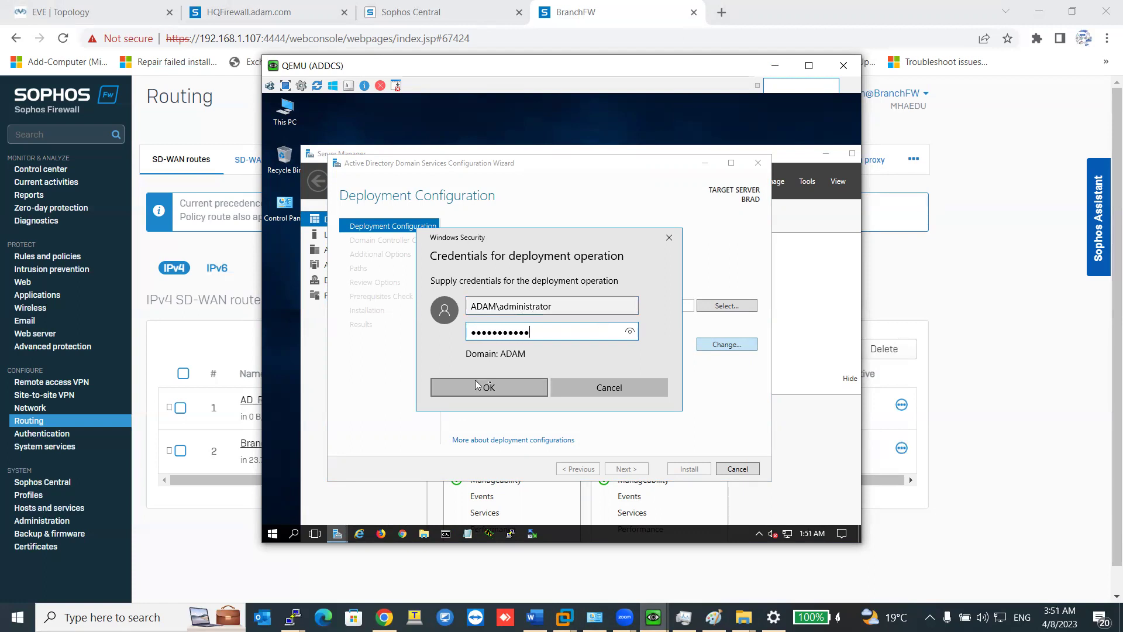
click(494, 387)
Select adam.com from the forest's domain list as the target domain.
click(700, 309)
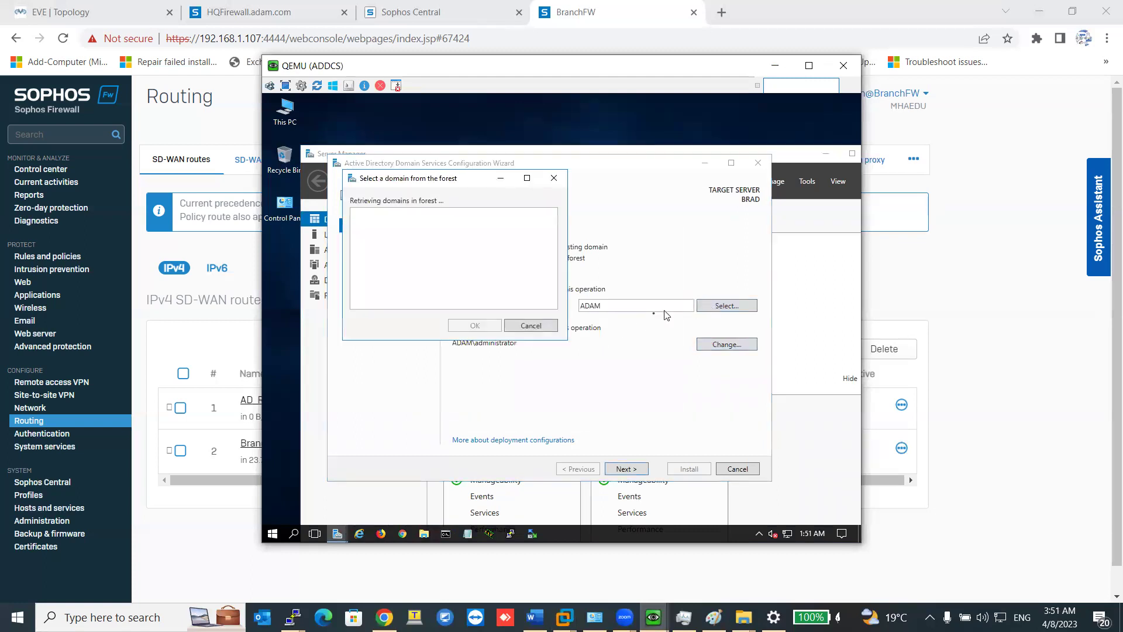
click(385, 224)
click(477, 326)
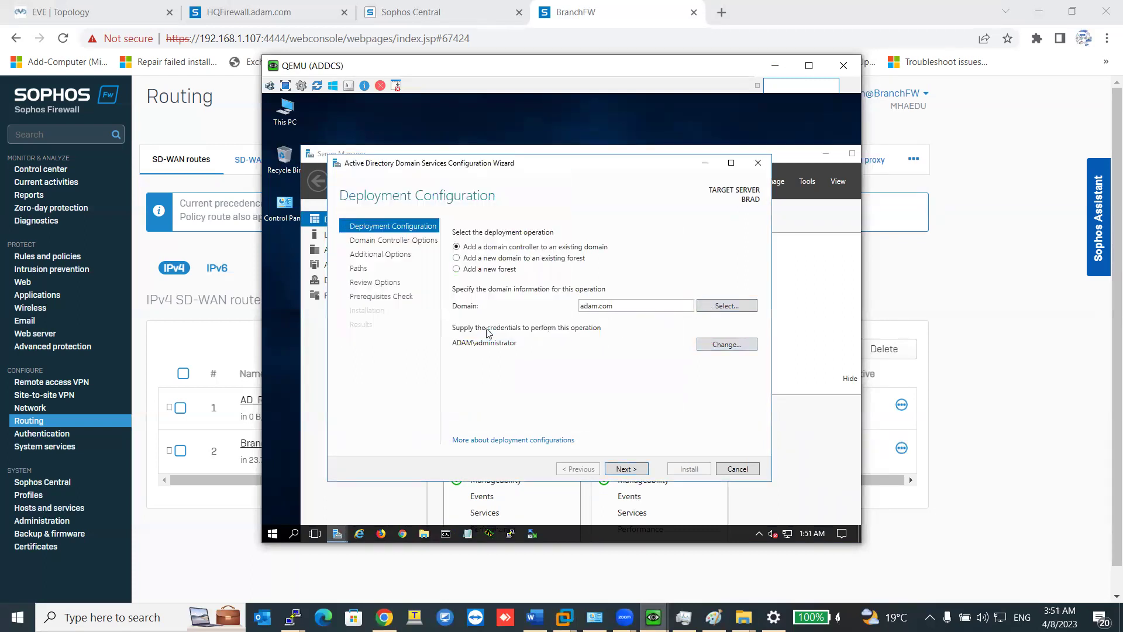
Advance to domain controller options, find no sites listed, and cancel the wizard.
click(626, 470)
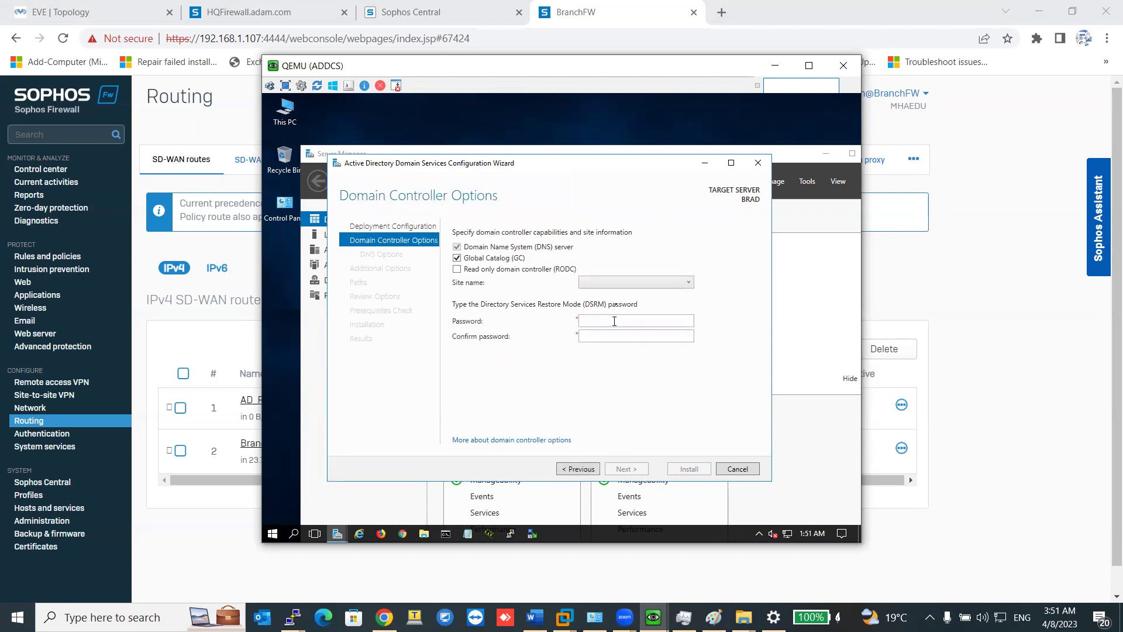
click(624, 285)
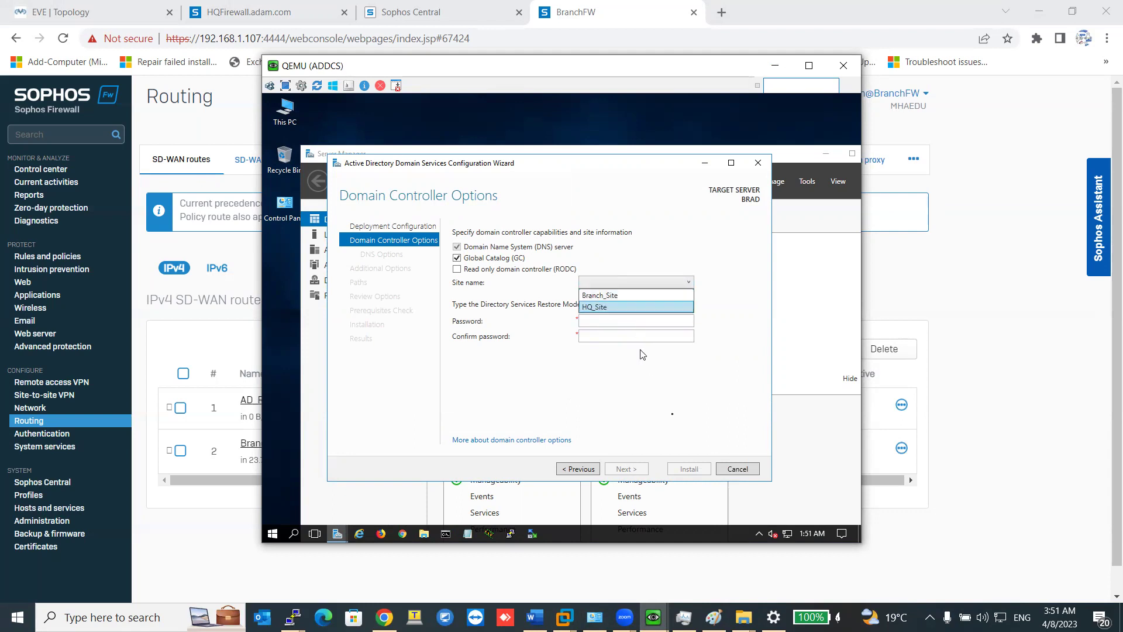
click(738, 475)
click(728, 467)
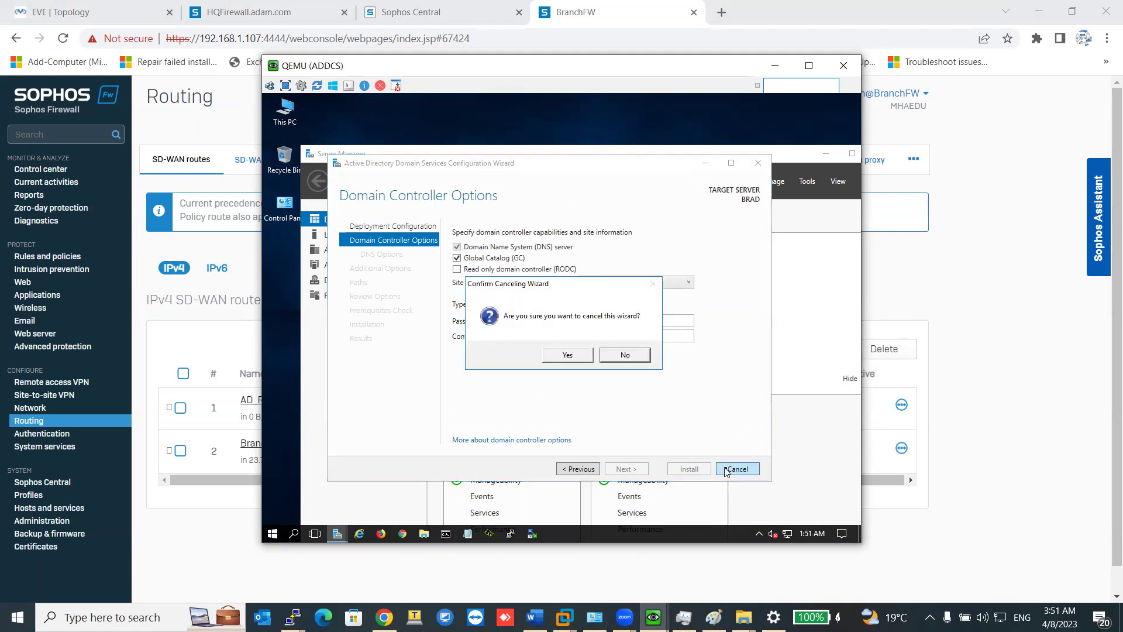
click(589, 359)
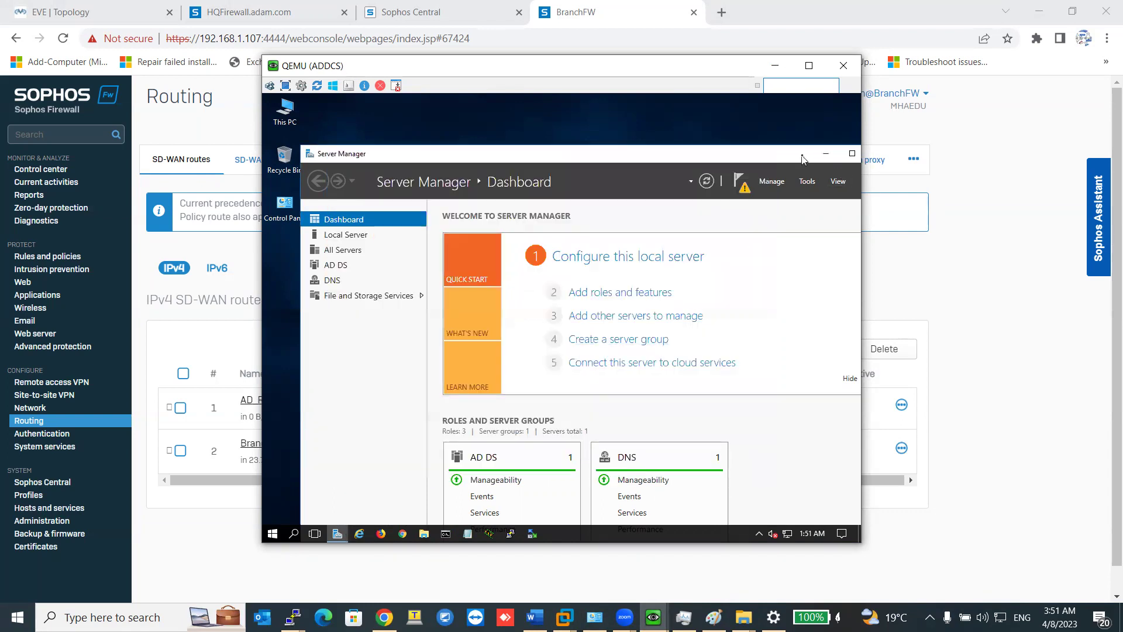
Restart Server Manager and relaunch the promote-to-domain-controller wizard from notifications.
click(830, 154)
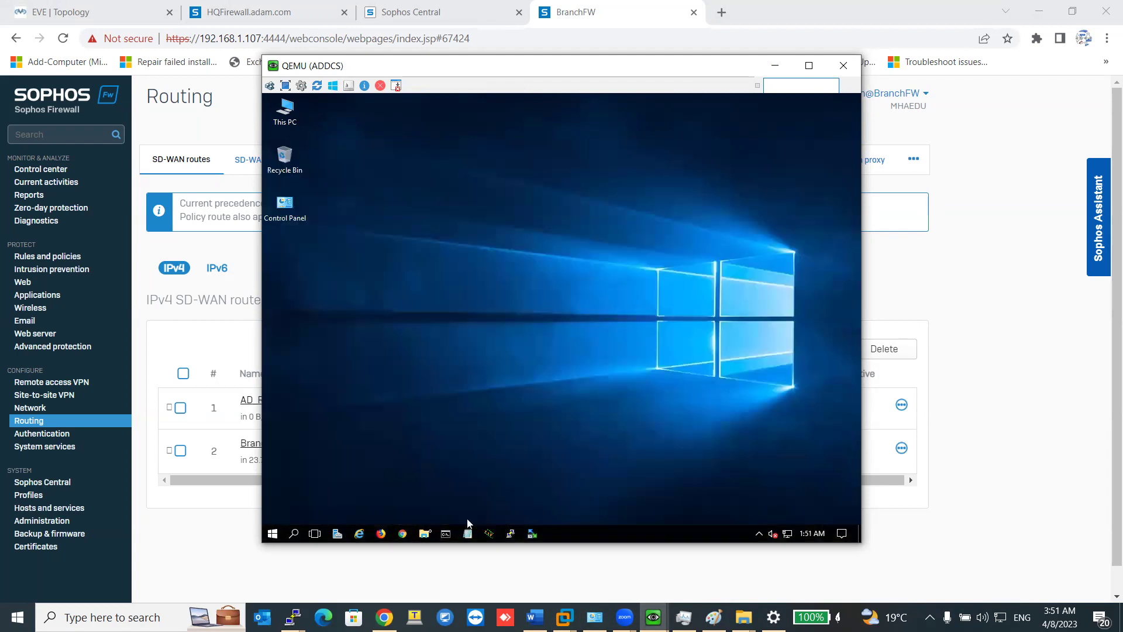
click(338, 533)
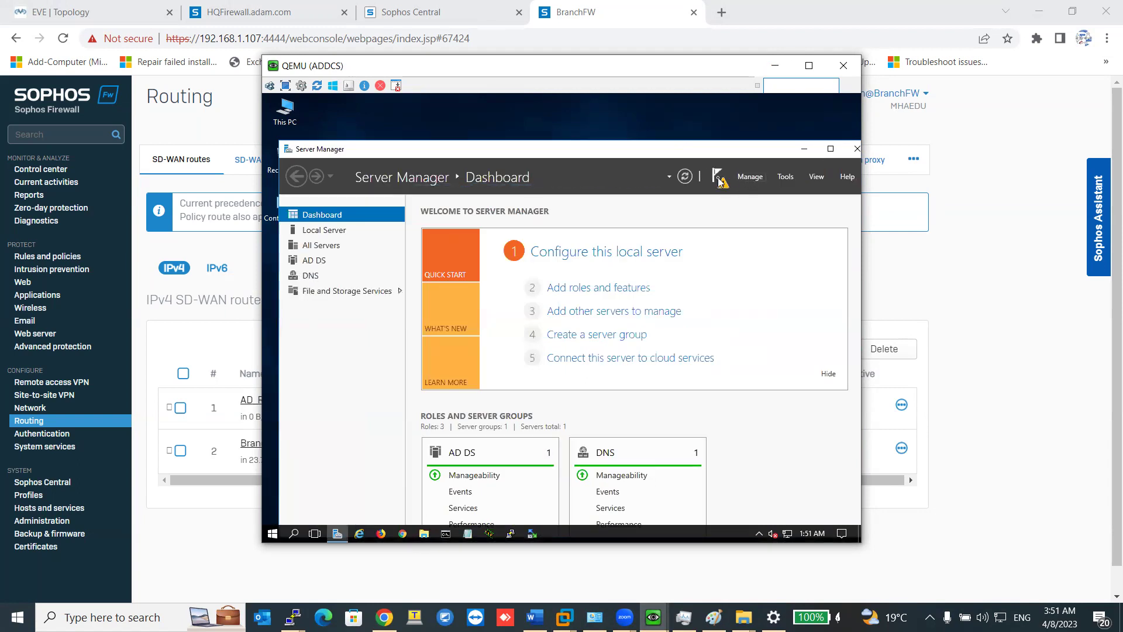
click(719, 178)
click(632, 251)
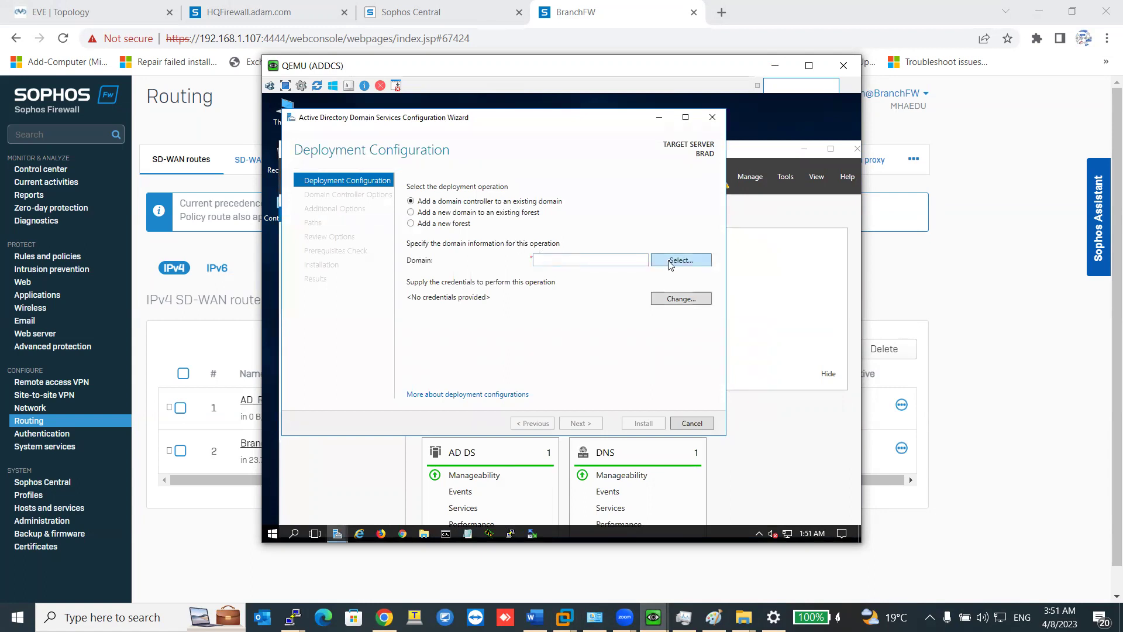
Enter ADAM\administrator credentials with the password and confirm them.
click(671, 262)
text(ADAM\a)
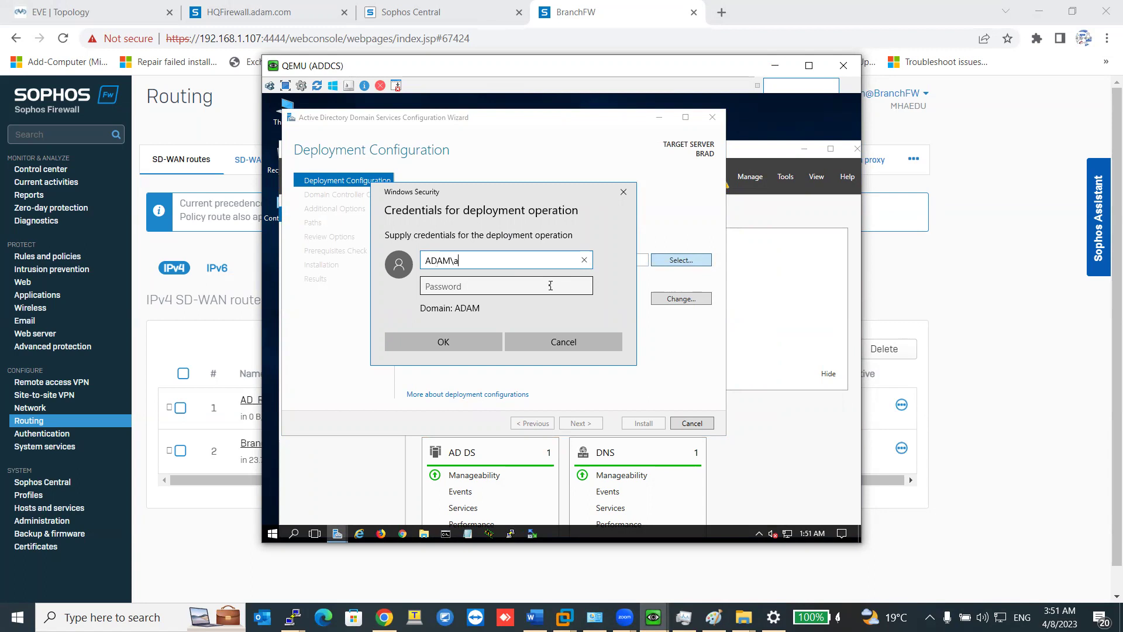
text(dministrator)
key(Tab)
text(****)
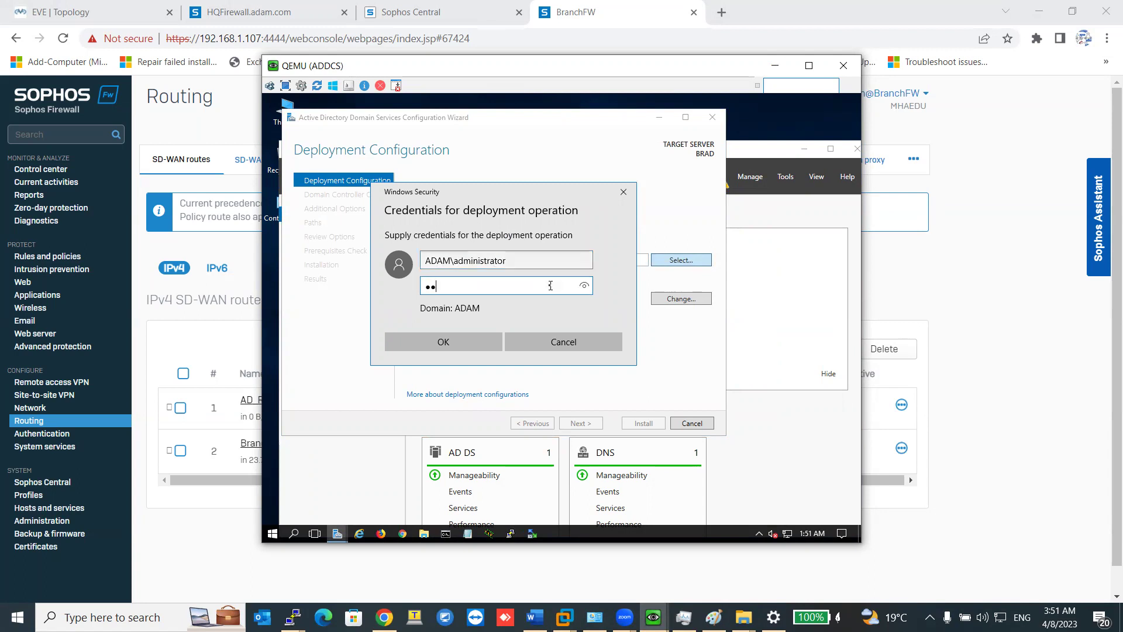
text(*******)
click(480, 342)
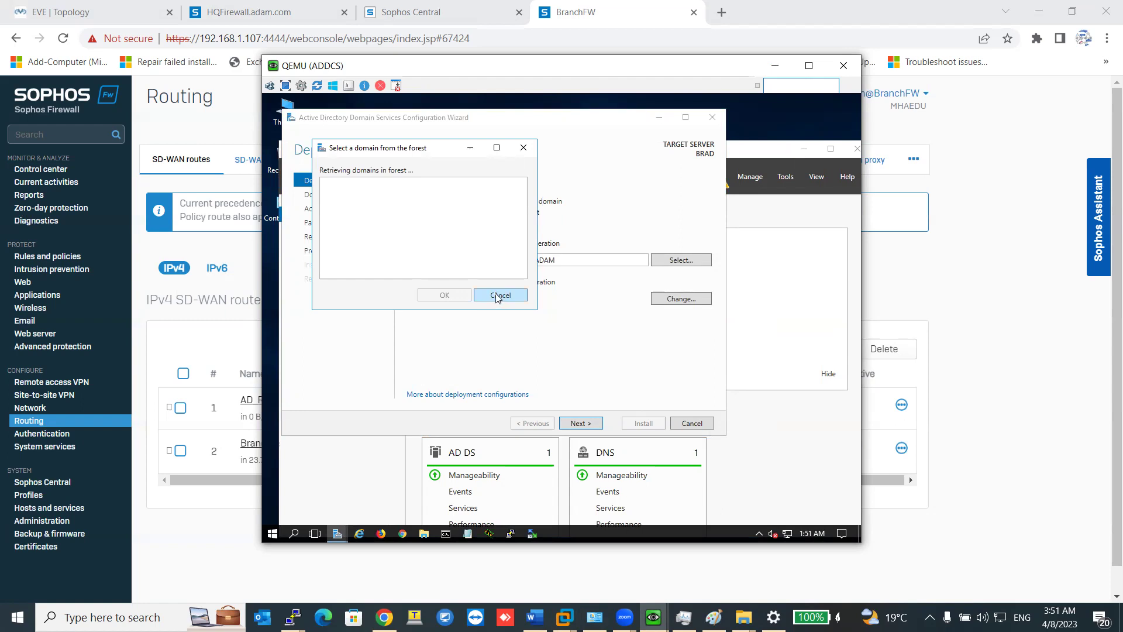
Cancel the stalled forest domain lookups and retype the domain name as adam.
click(498, 296)
click(669, 260)
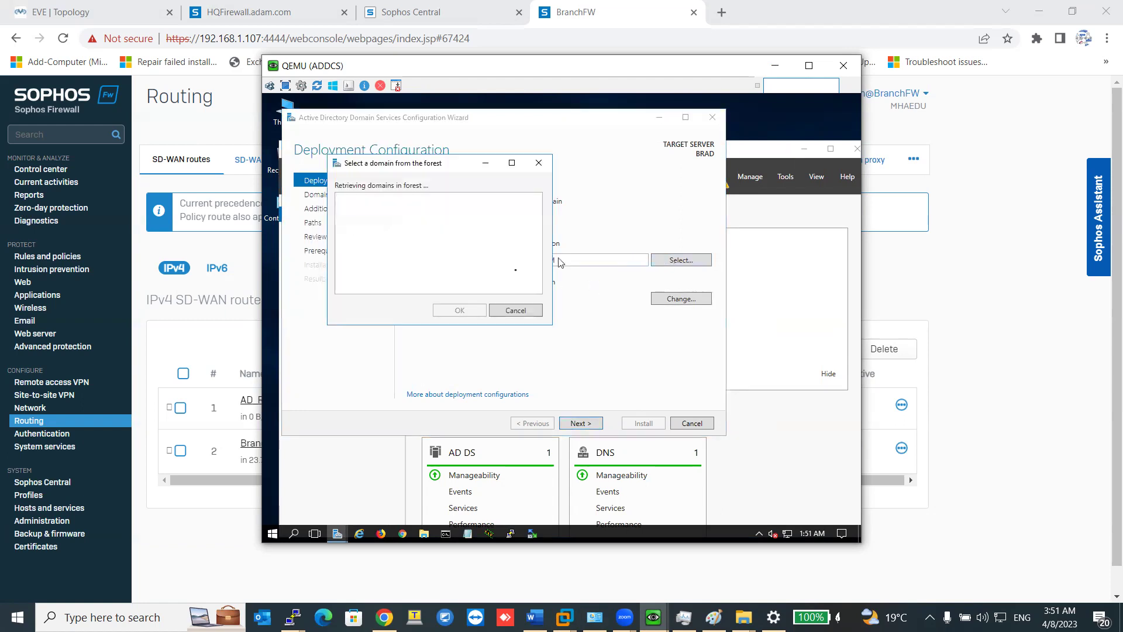
click(516, 310)
double_click(564, 261)
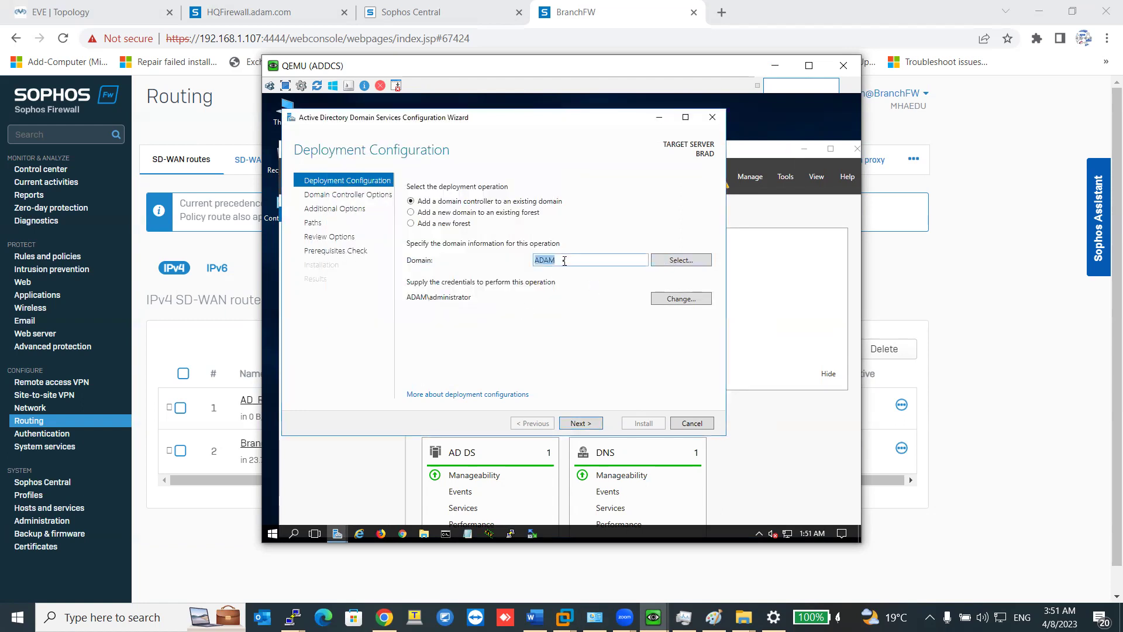
text(adam.com)
click(668, 260)
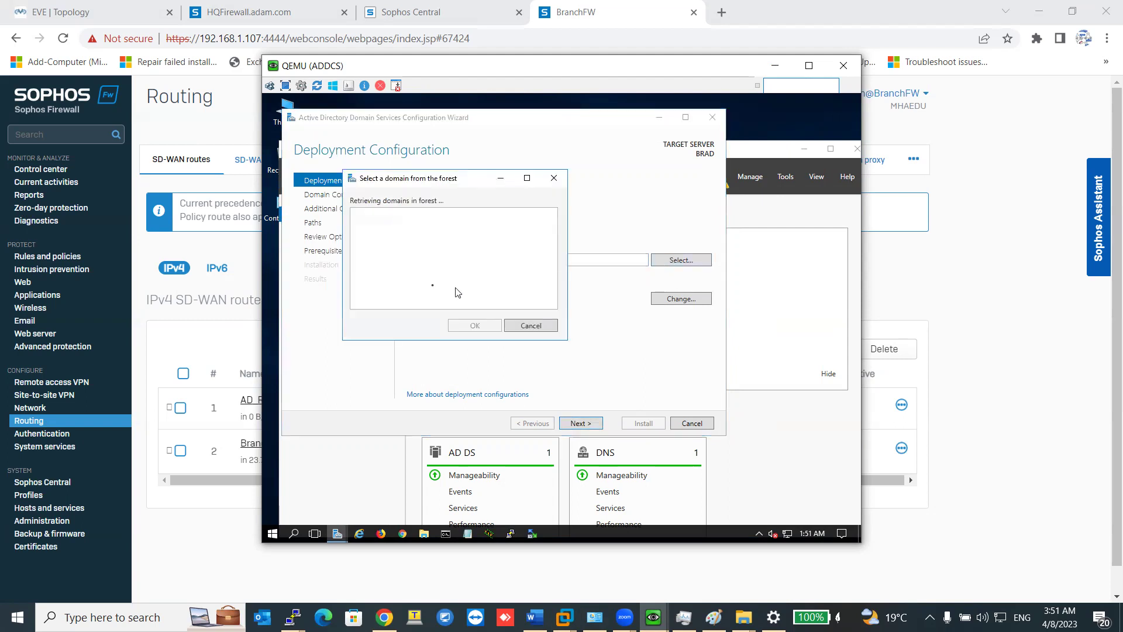
click(533, 326)
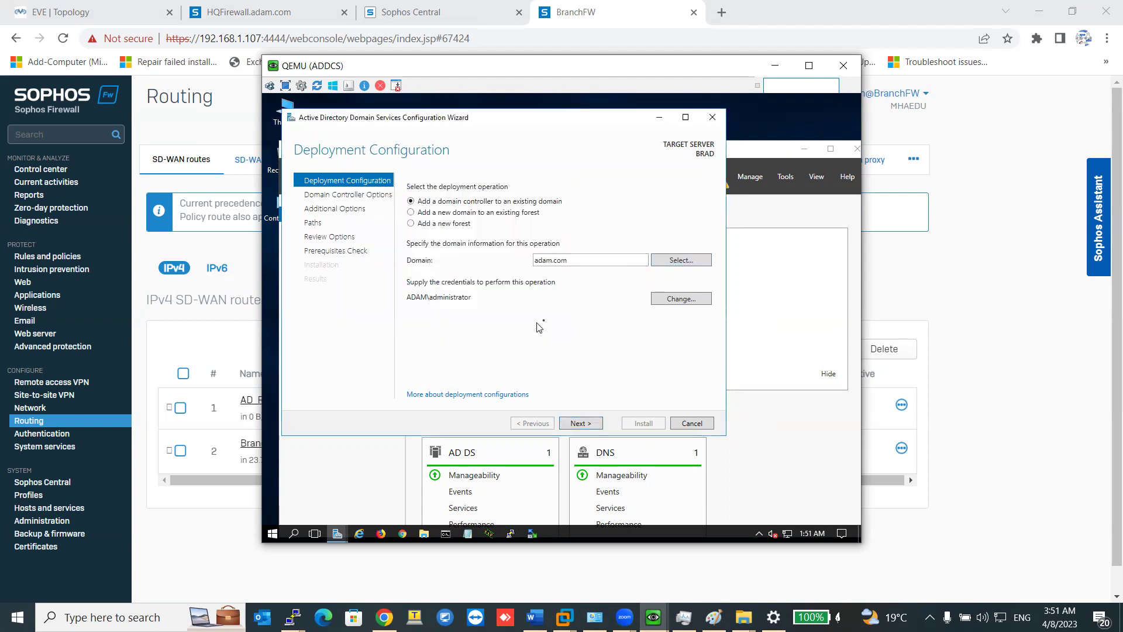
Re-enter the ADAM\administrator credentials and password and confirm.
click(679, 299)
text(ADAM\administrator)
key(Tab)
text(Pa$$w0)
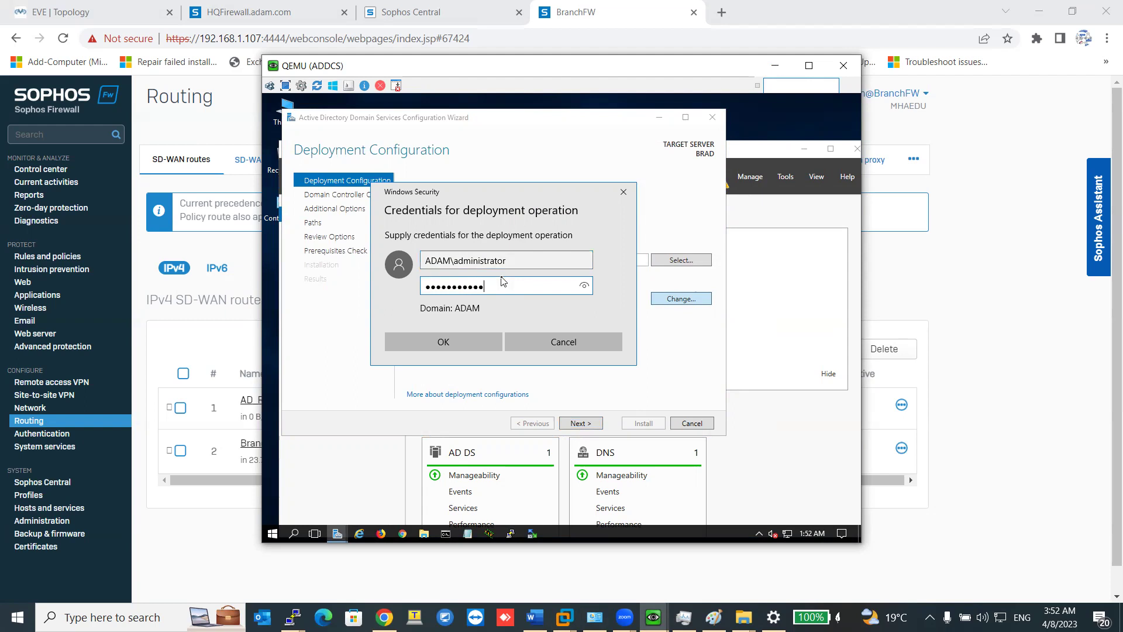
click(472, 342)
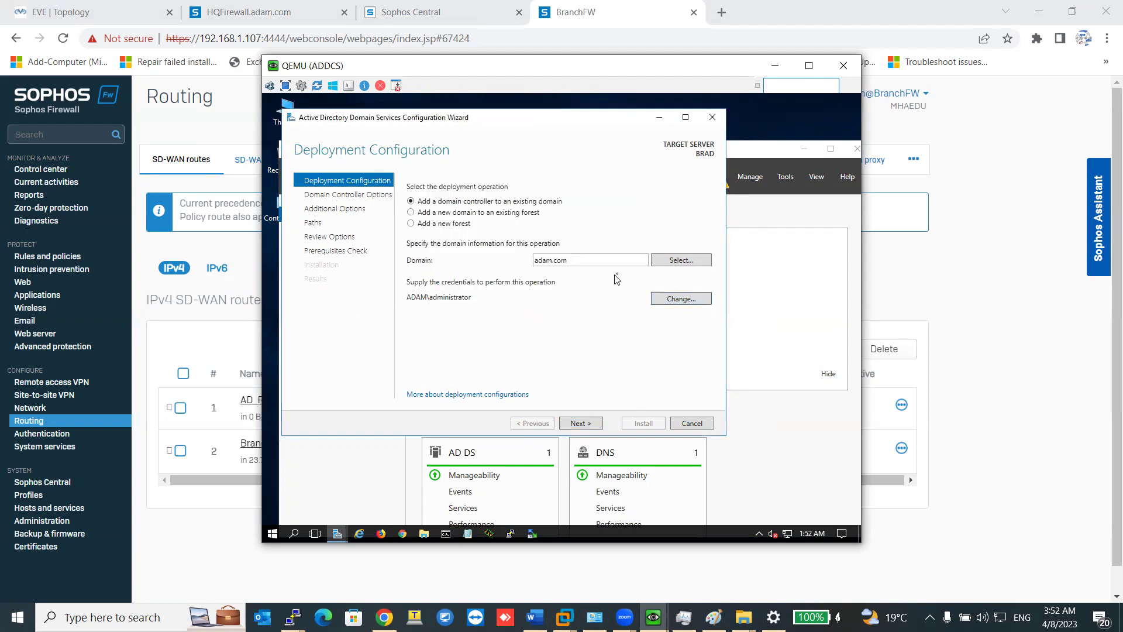
Select adam.com as the target domain and proceed to validation.
click(660, 263)
click(397, 241)
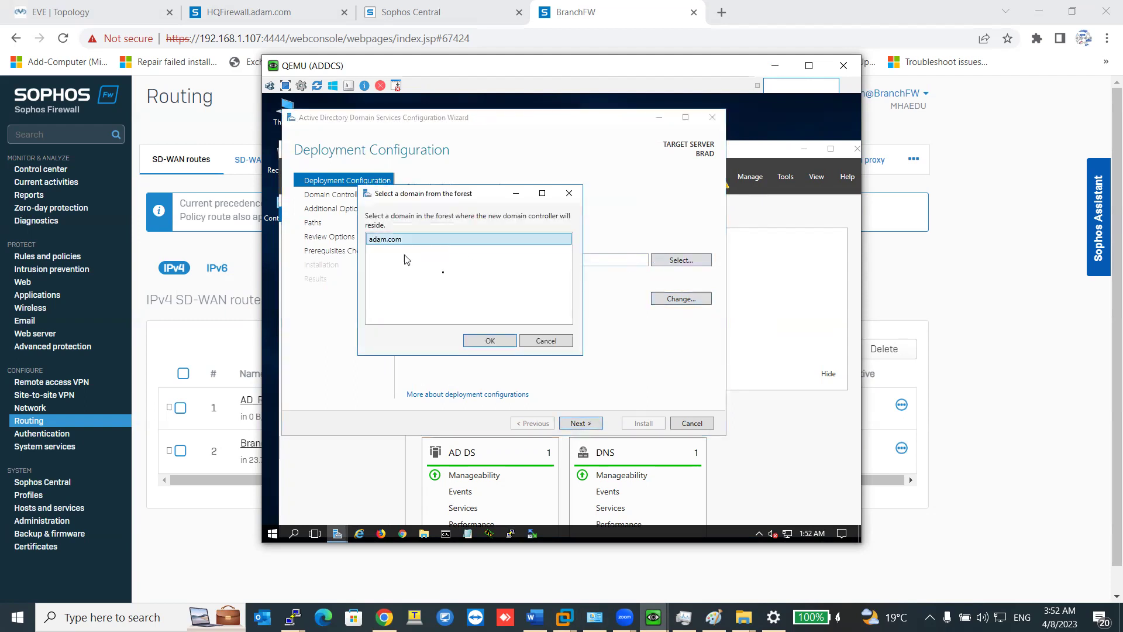
click(490, 340)
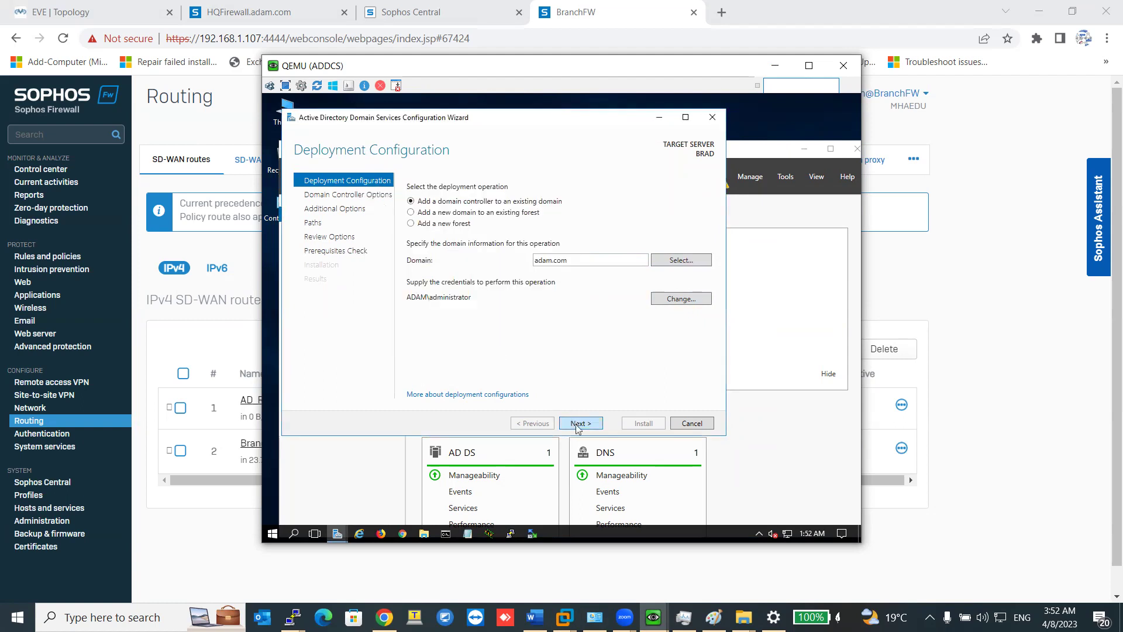
click(577, 425)
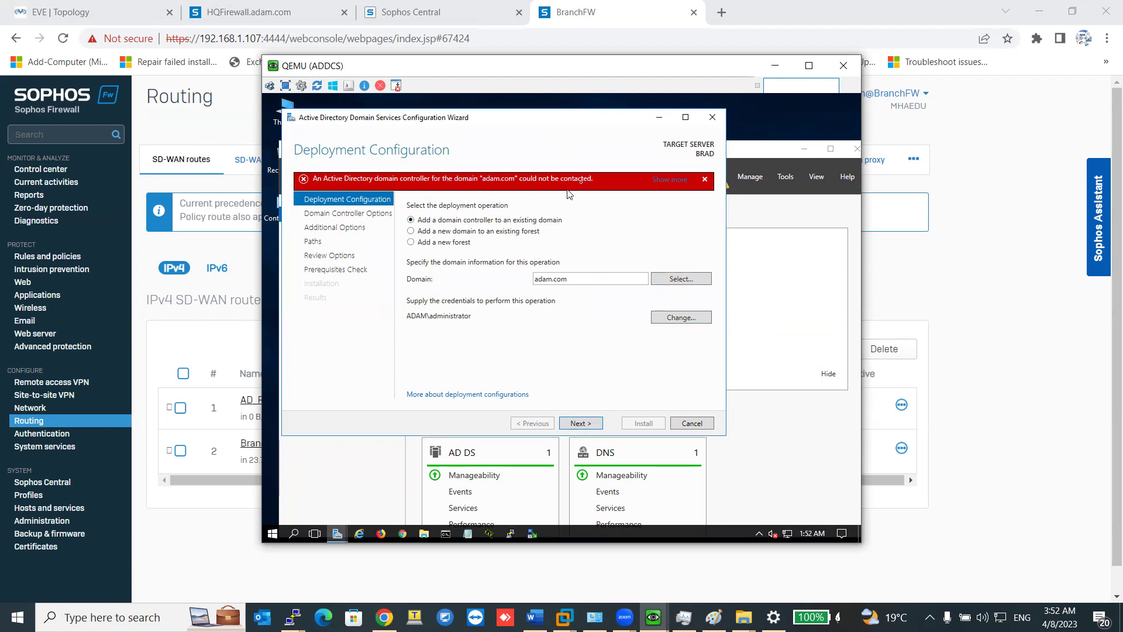
Retry validation, re-entering ADAM\administrator credentials with the password checked via reveal.
click(588, 424)
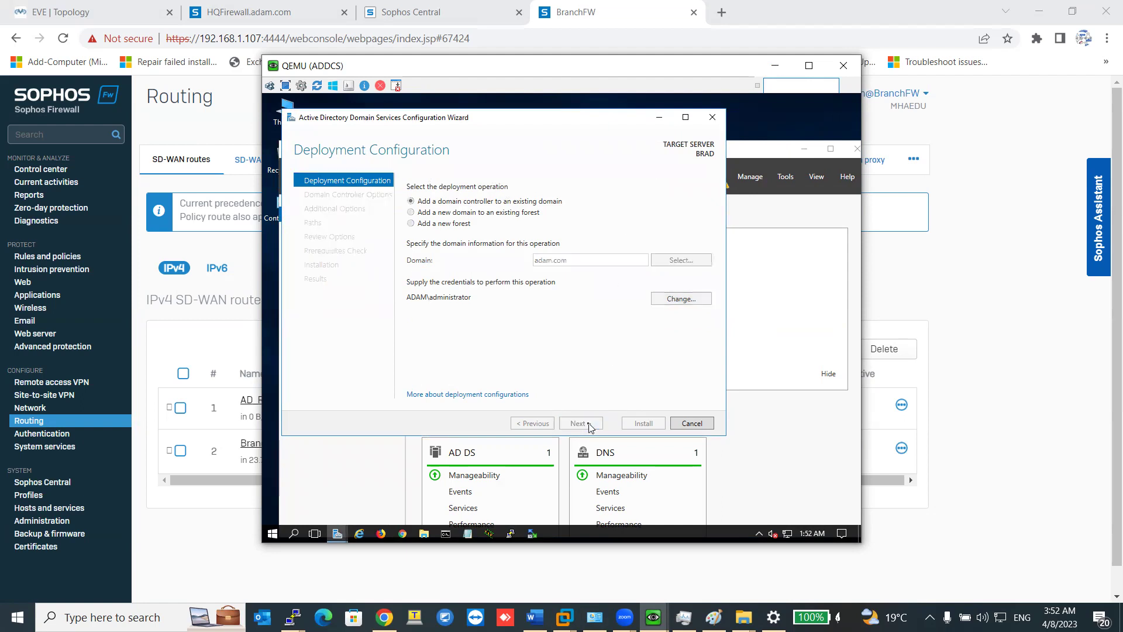
click(681, 317)
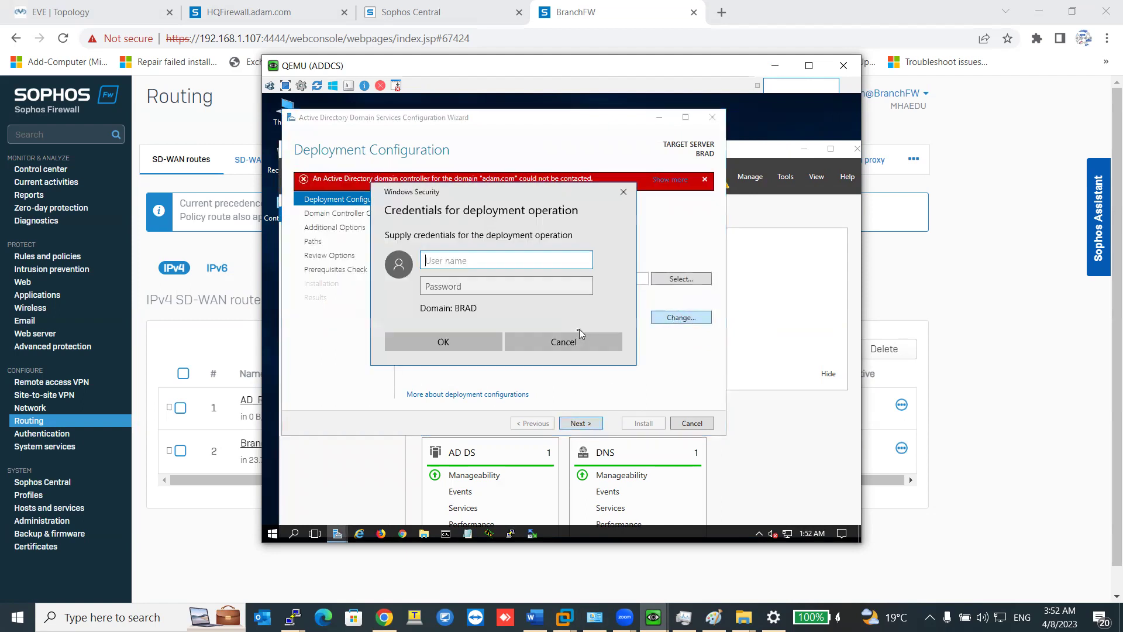
text(ADAM\administrator)
key(Tab)
text(Pa$$w0)
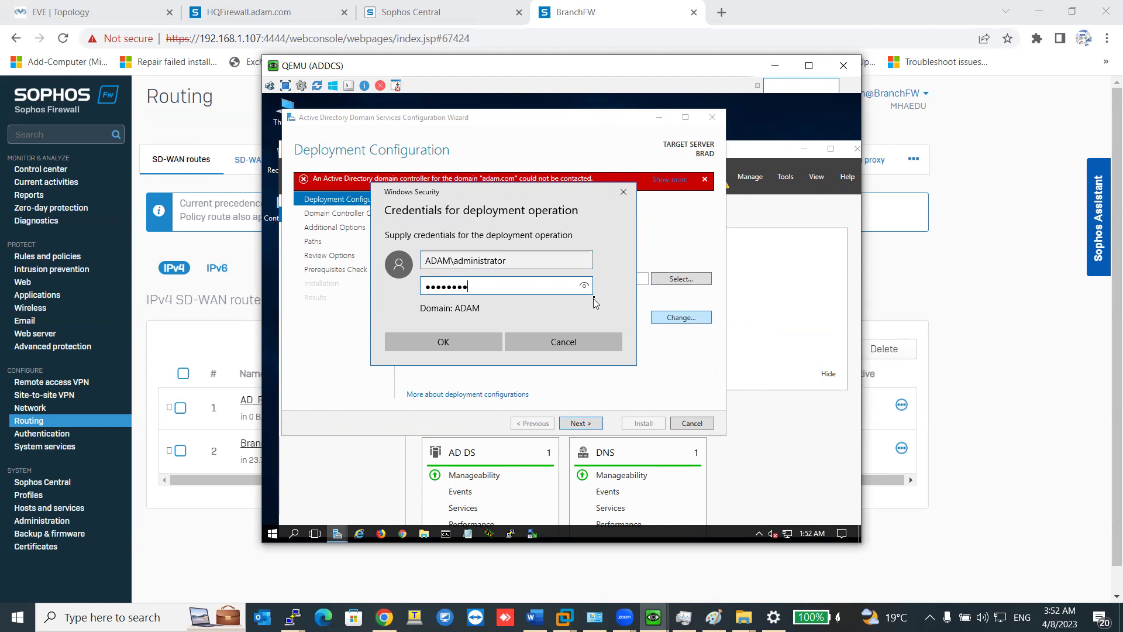
click(584, 286)
key(Return)
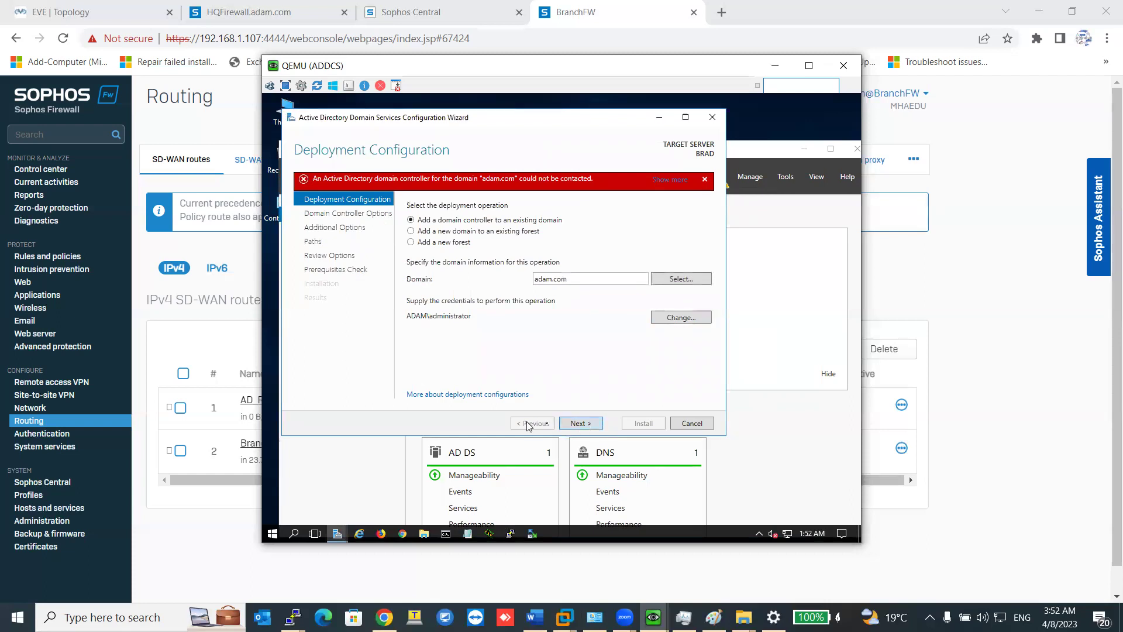
Cancel the promotion wizard with Yes and open the notifications list.
click(712, 120)
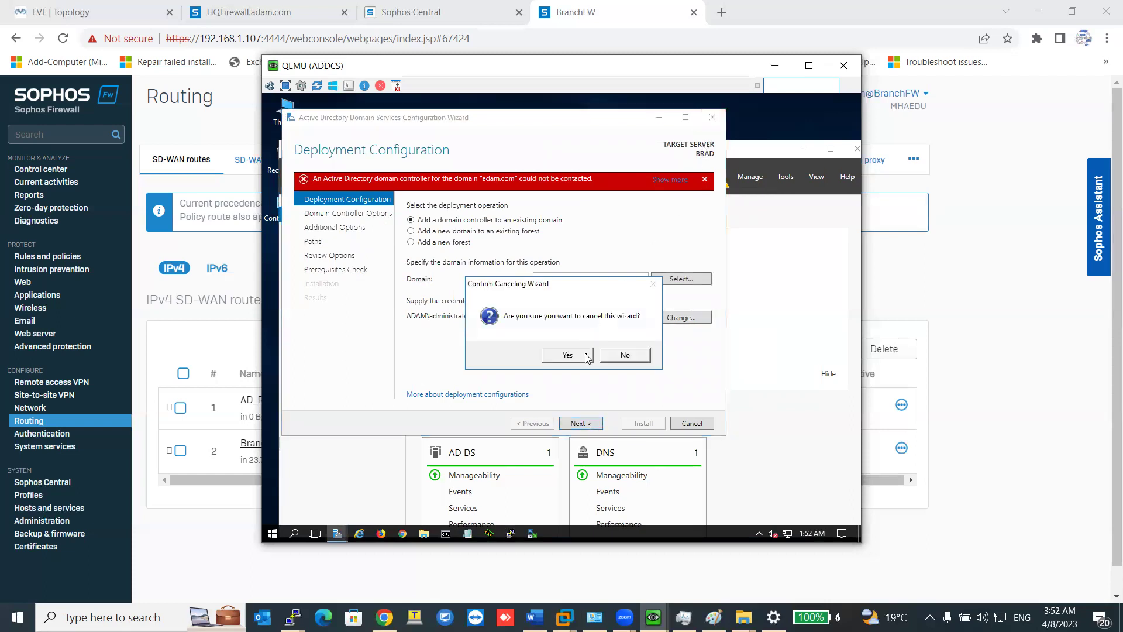
click(586, 355)
click(719, 177)
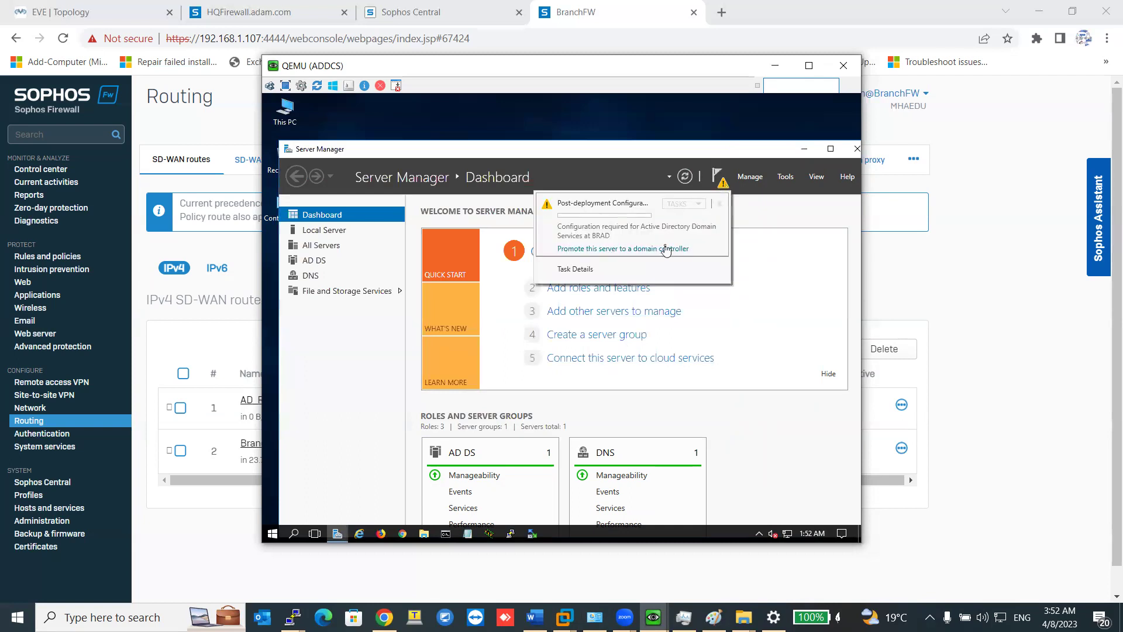
Restart the wizard and supply the administrator's UPN-style user name and password as credentials.
click(670, 248)
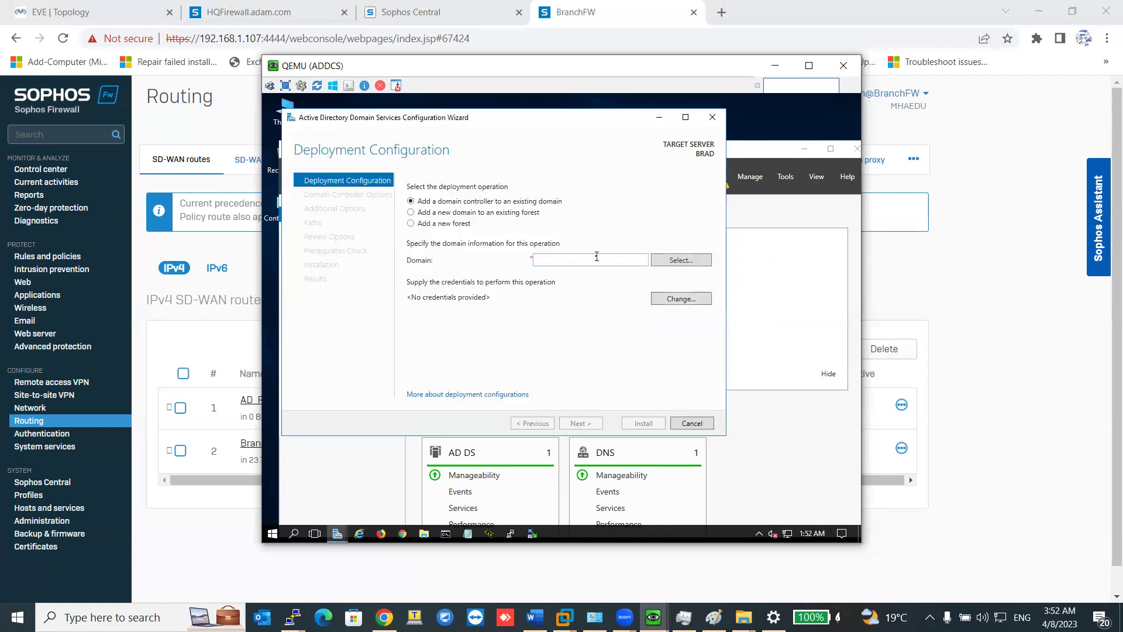
click(661, 299)
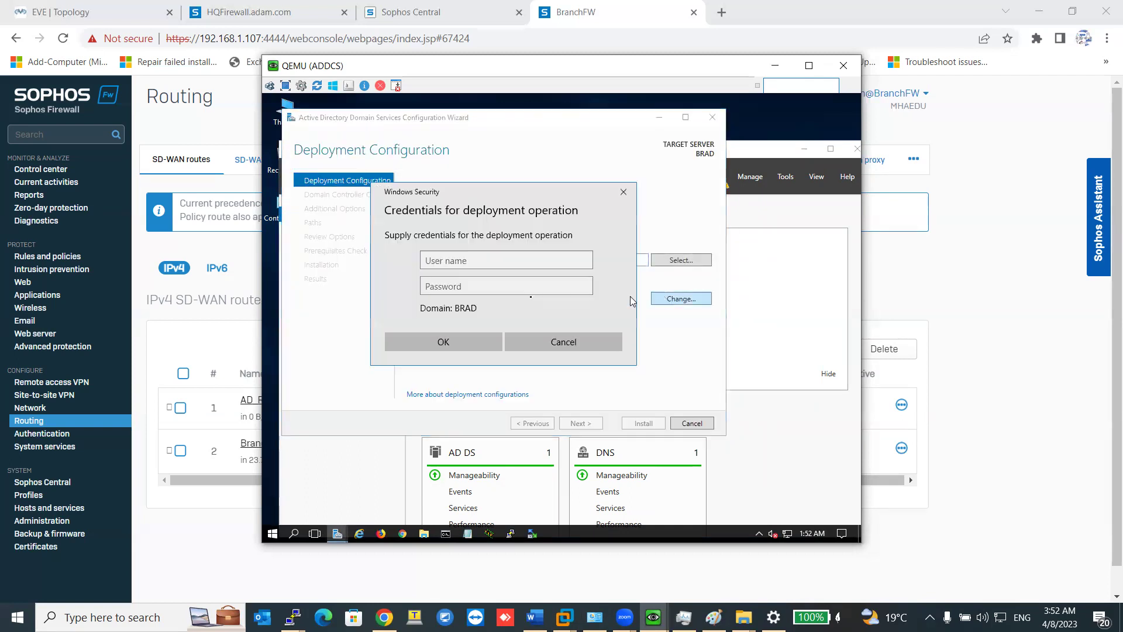
text(administrator@adam.com)
click(560, 286)
text(Pa$$w0)
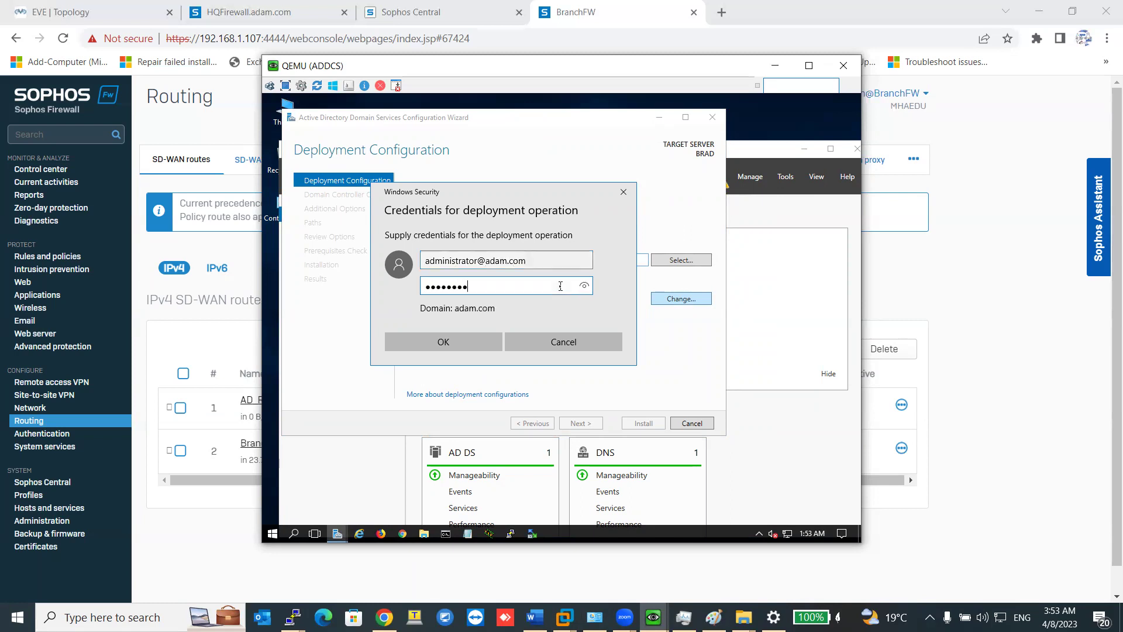
text(23)
click(462, 340)
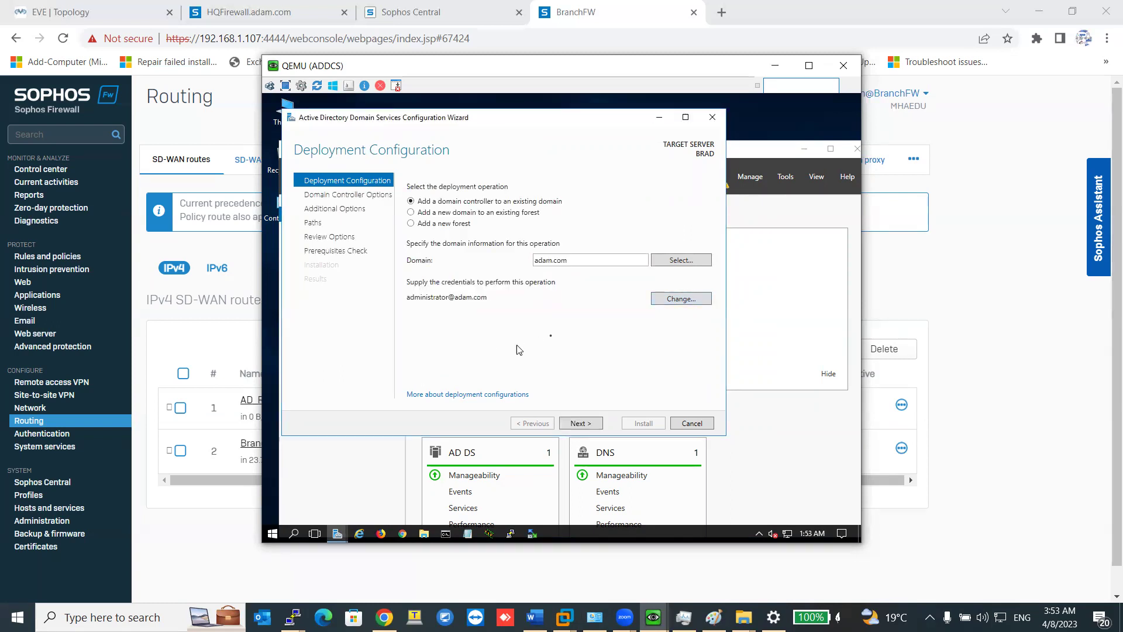
Select adam.com, continue, then cancel the wizard after the contact error.
click(668, 262)
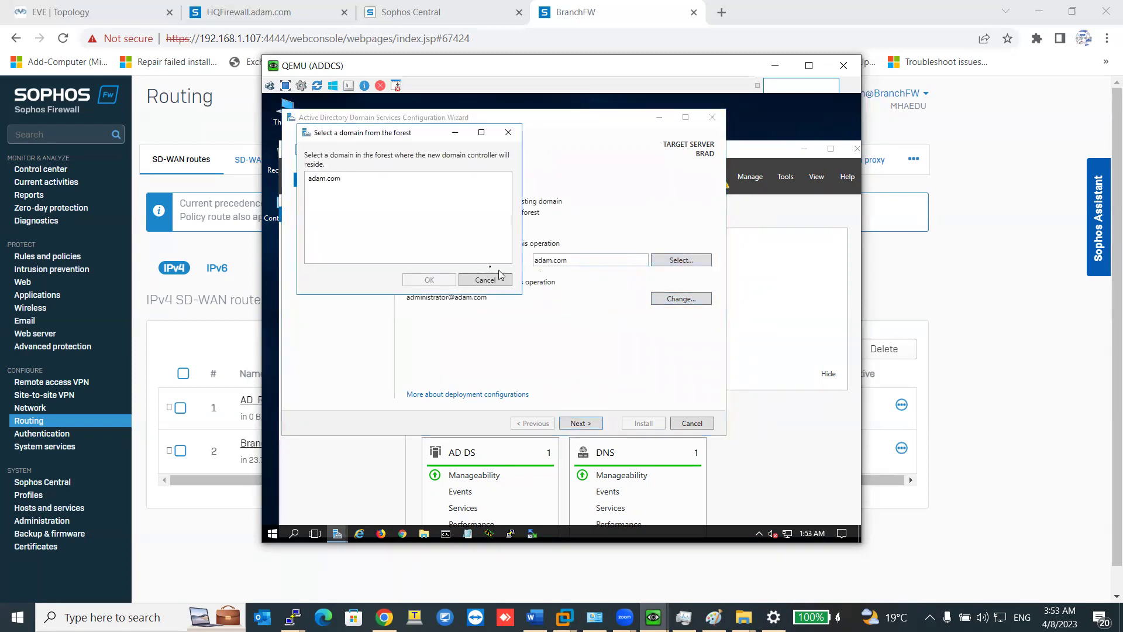
click(339, 180)
click(423, 280)
click(581, 423)
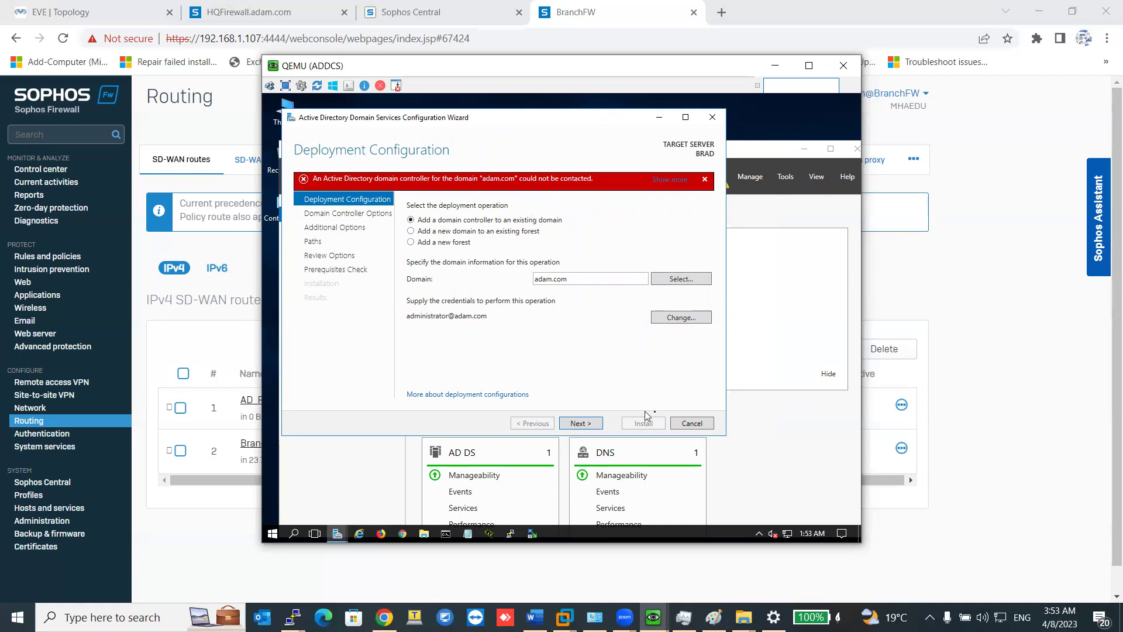
click(689, 423)
click(588, 359)
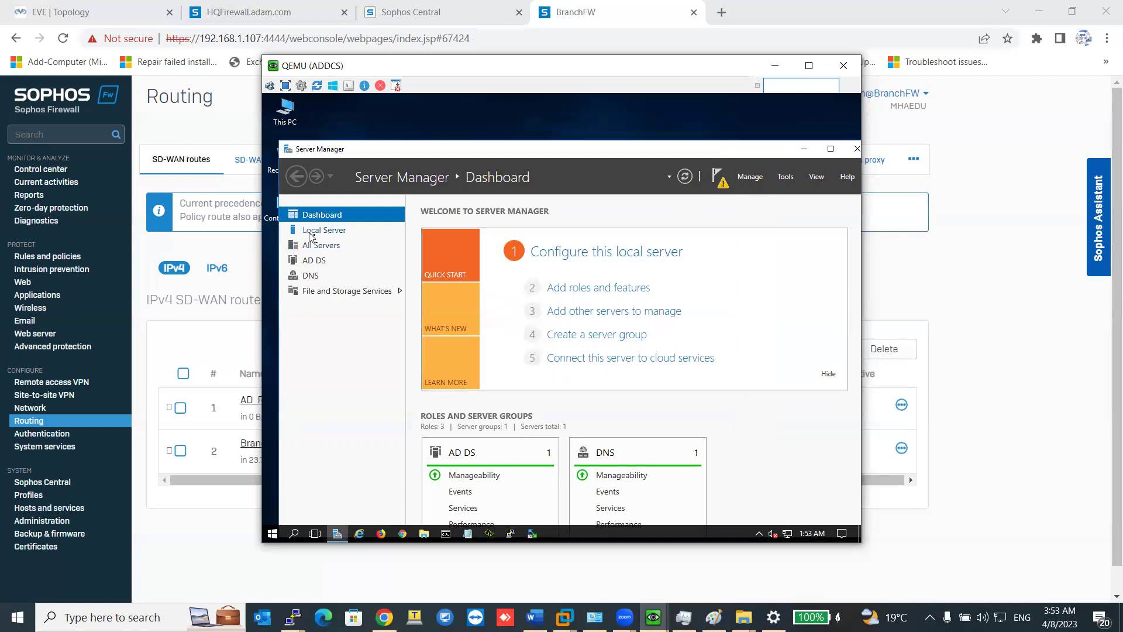
Open this server's Computer Name/Domain Changes dialog and select the current name BRAD.
click(310, 231)
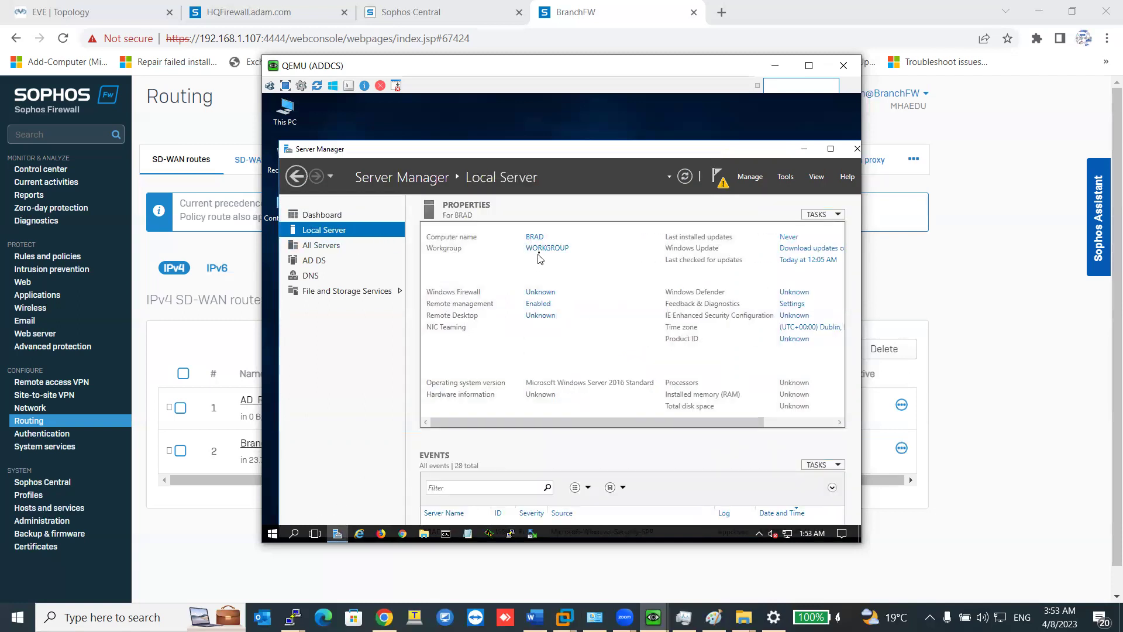
click(535, 238)
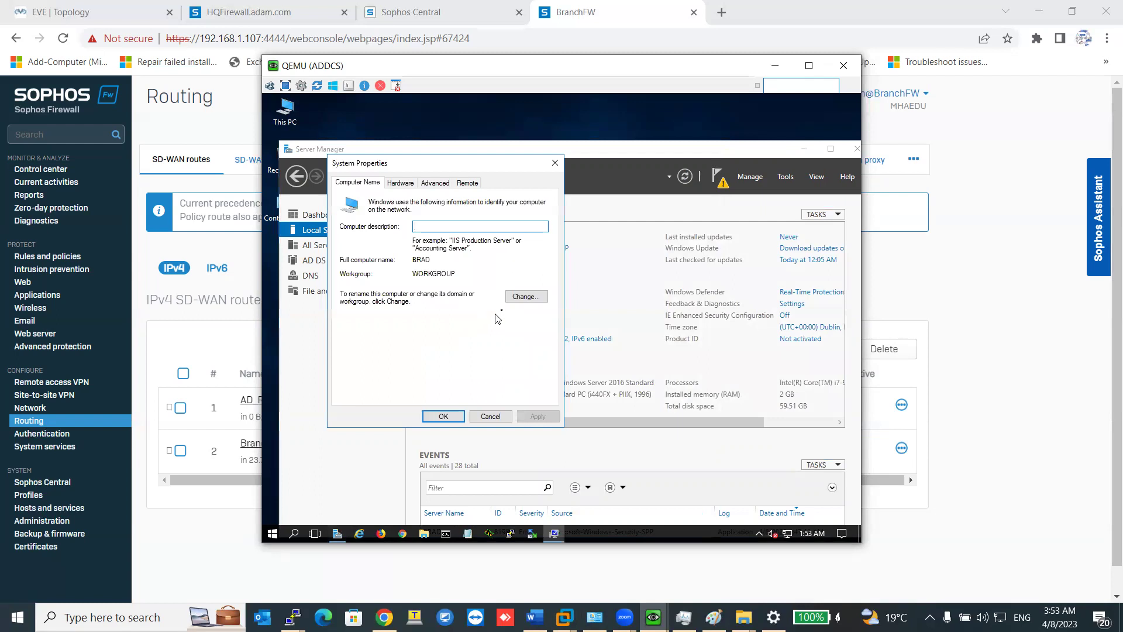
click(527, 297)
click(387, 252)
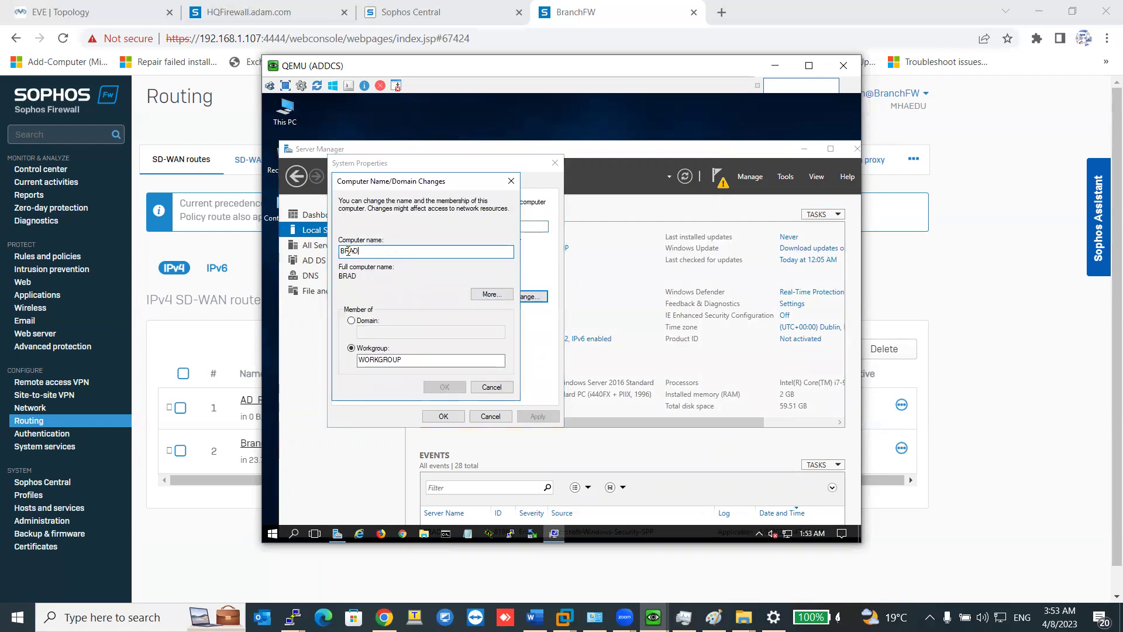
drag(369, 252, 324, 253)
Replace the computer name with BR-AD, declining the Sticky Keys prompts.
text(Br)
key(shift)
key(shift)
key(shift)
key(shift)
key(shift)
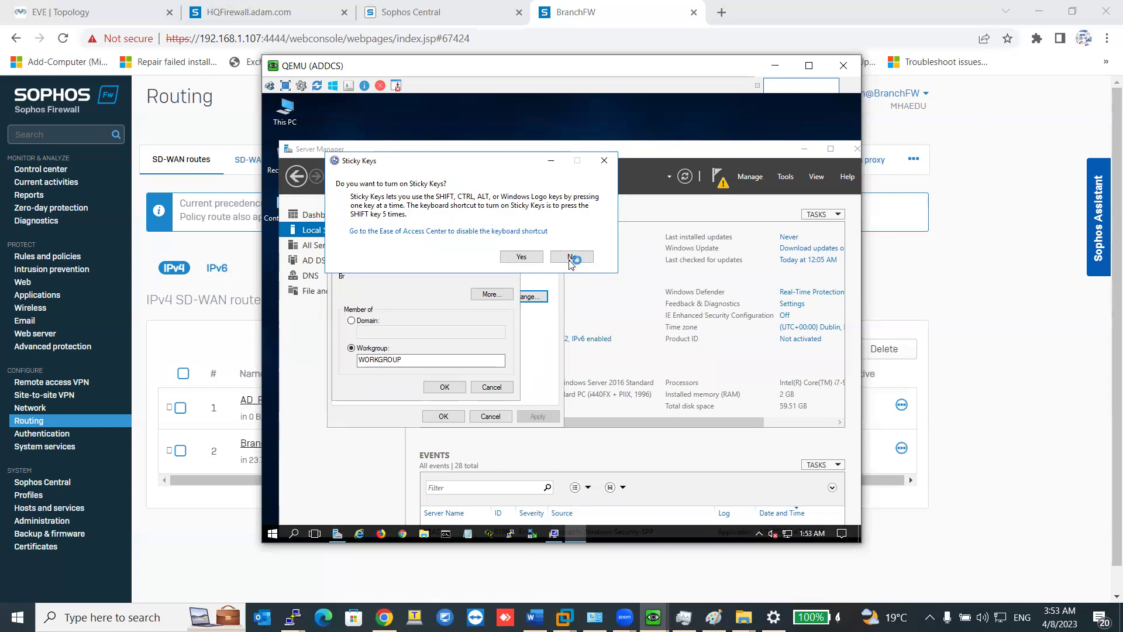
click(577, 259)
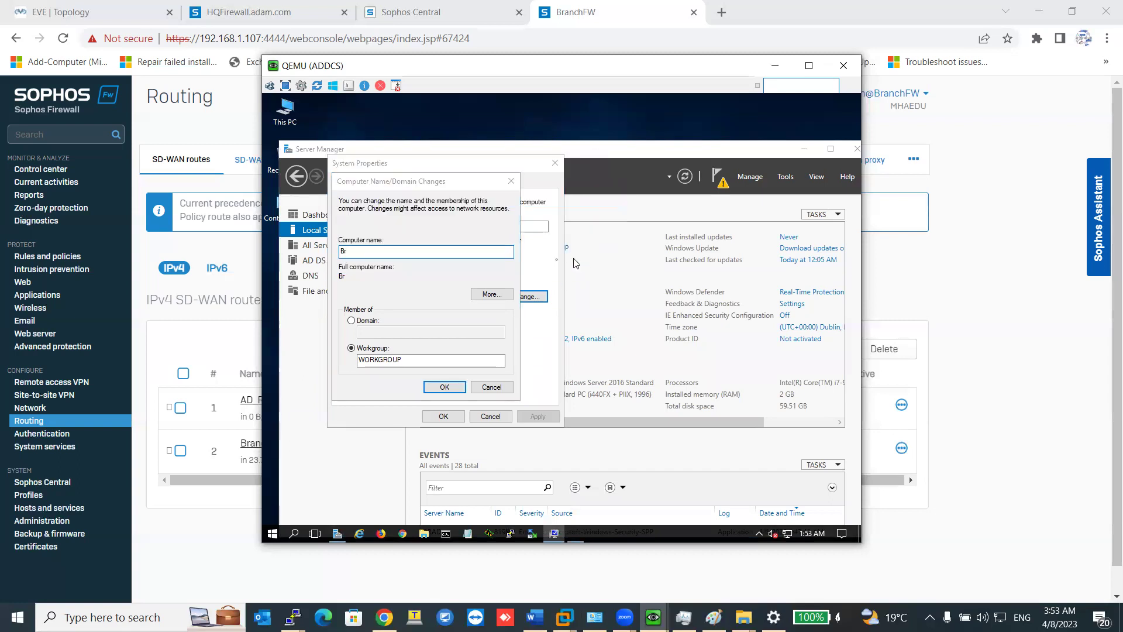
click(358, 251)
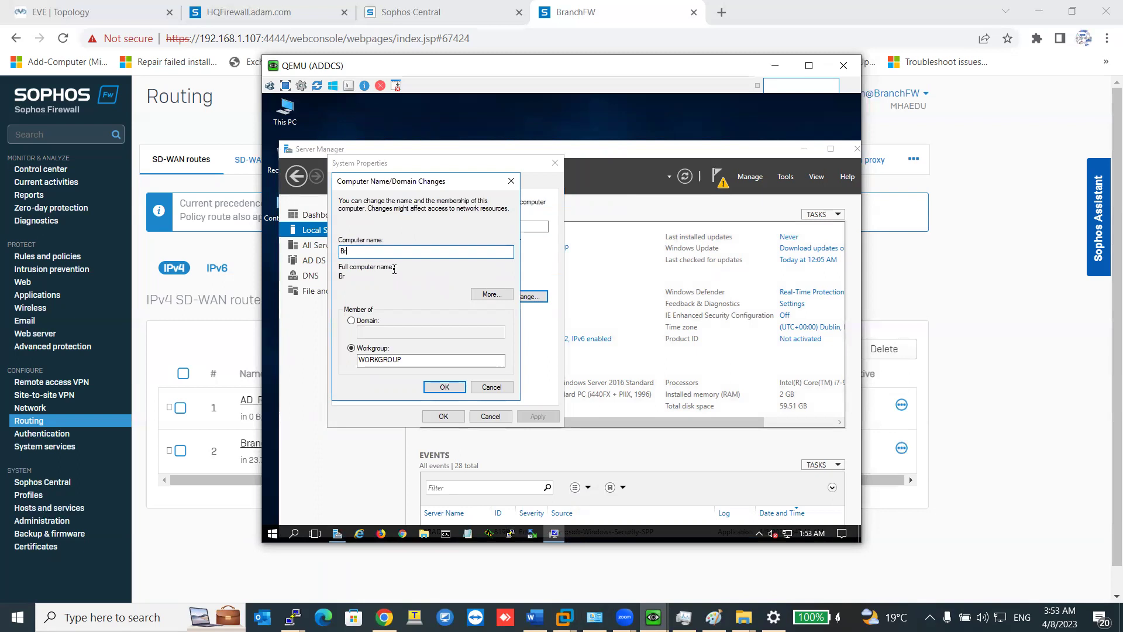
key(BackSpace)
key(BackSpace)
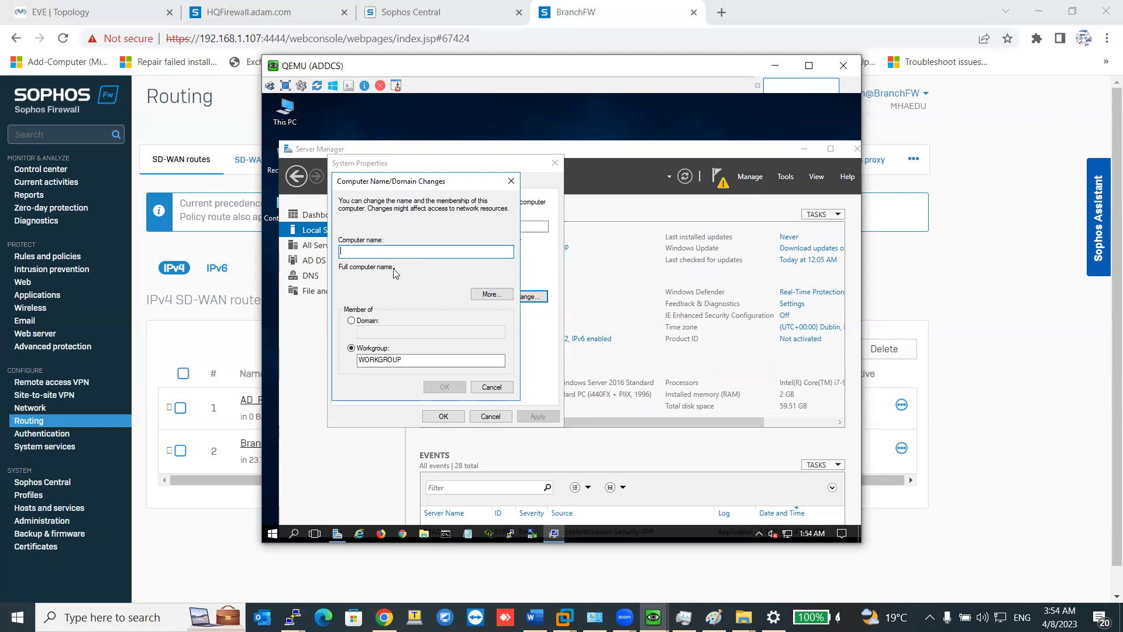
text(BR_)
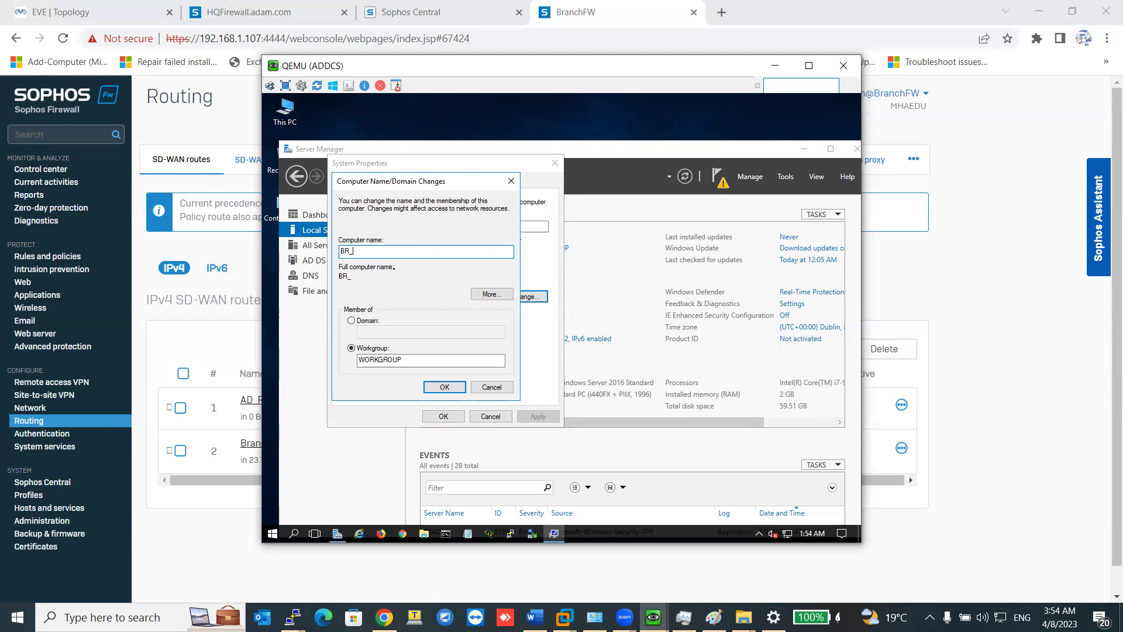
text(-ADD)
key(shift)
key(shift)
key(shift)
key(shift)
key(shift)
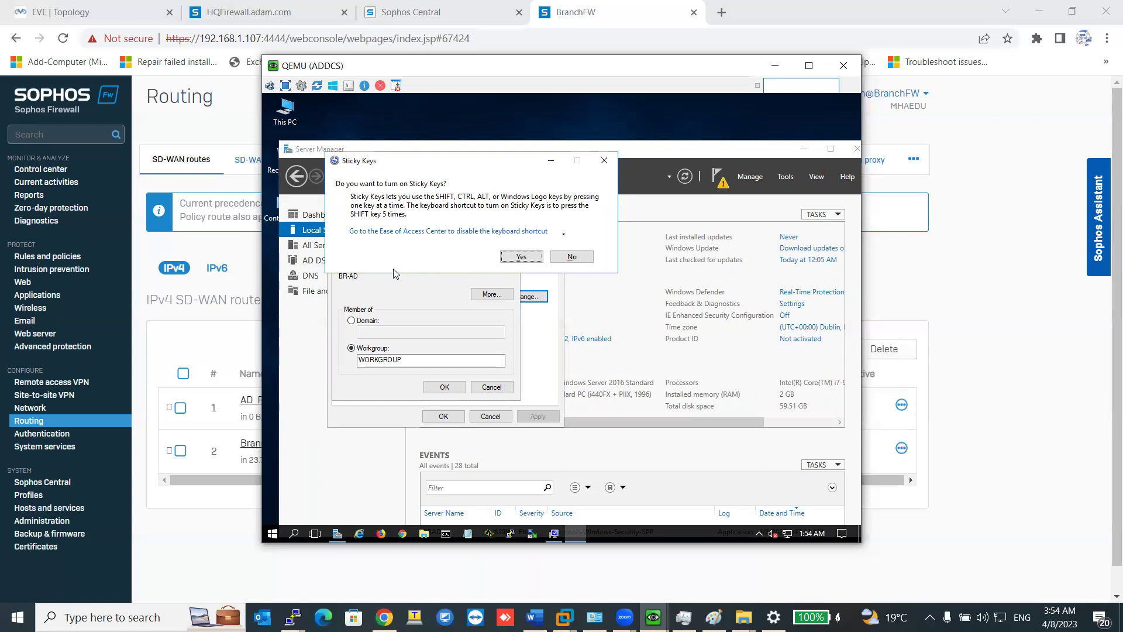
click(568, 258)
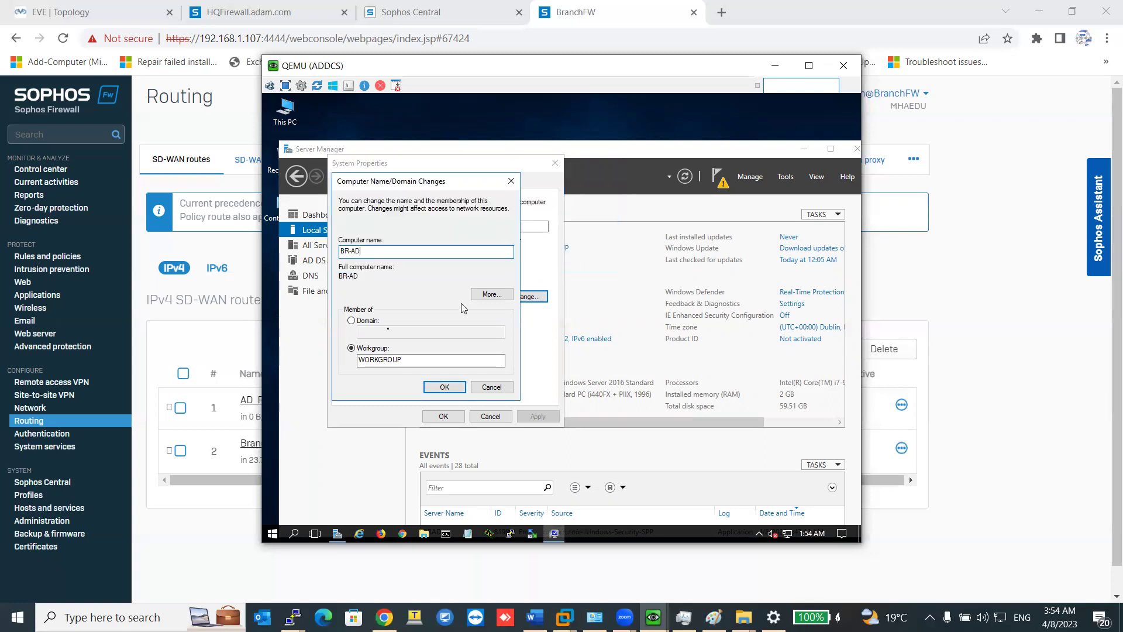
Try joining the adam.com domain, dismiss the unreachable-controller error, and check the VM's network status.
click(367, 321)
text(a)
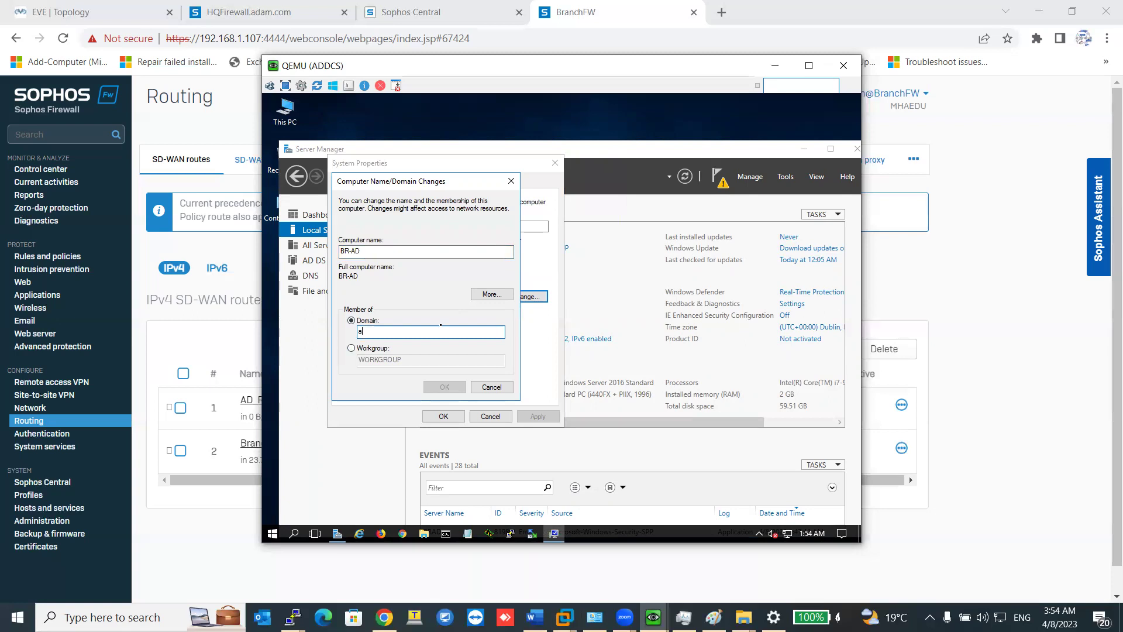
text(adam.com)
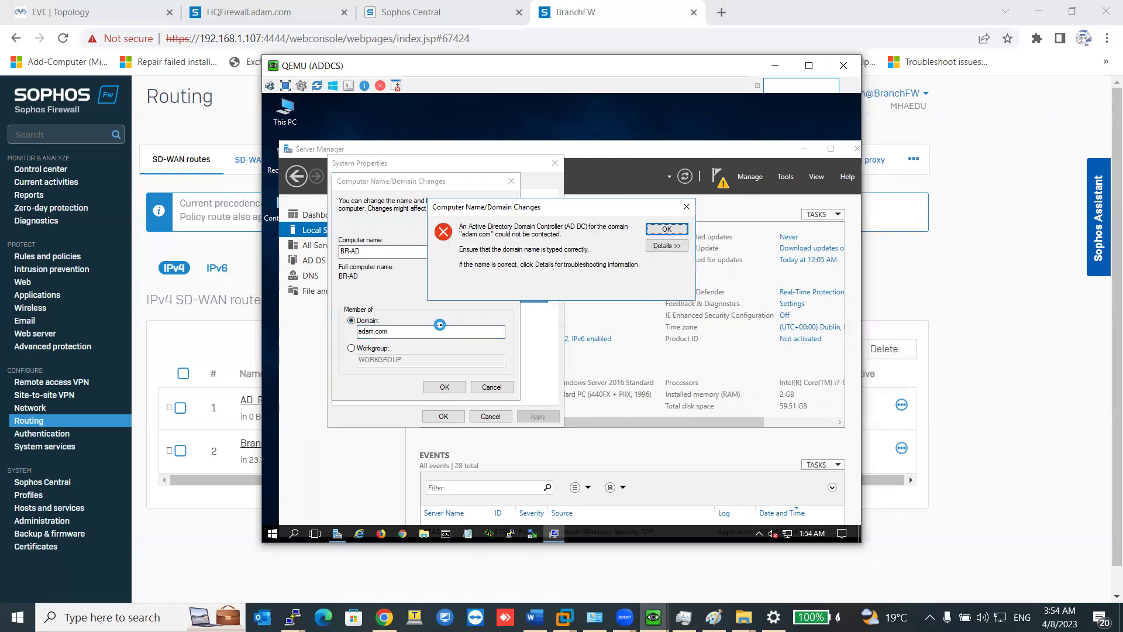
key(Return)
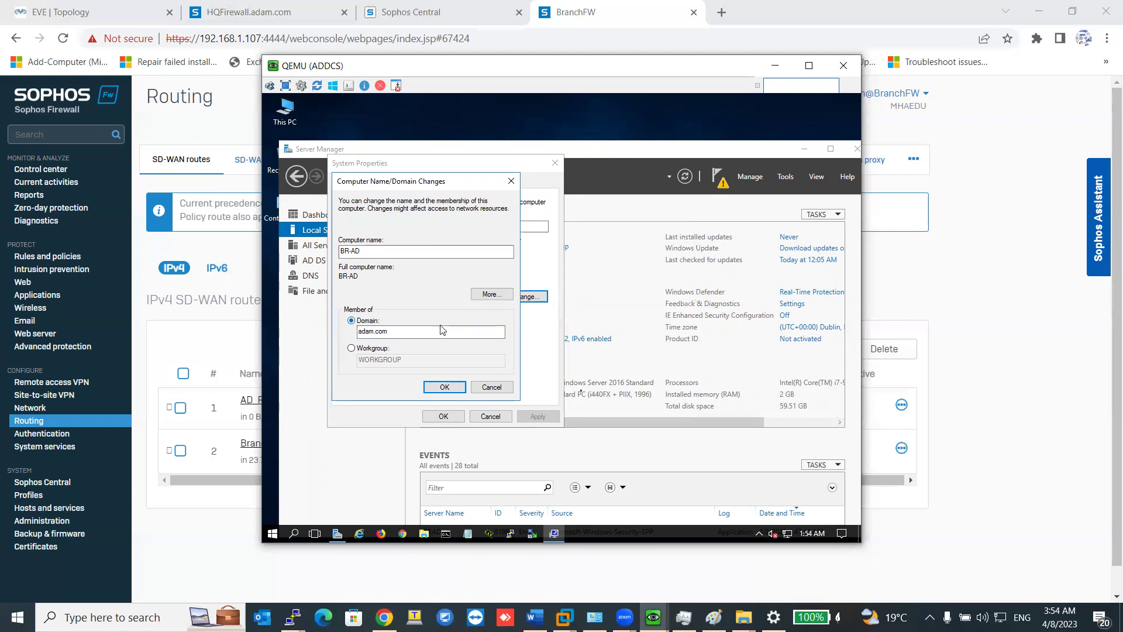
click(787, 535)
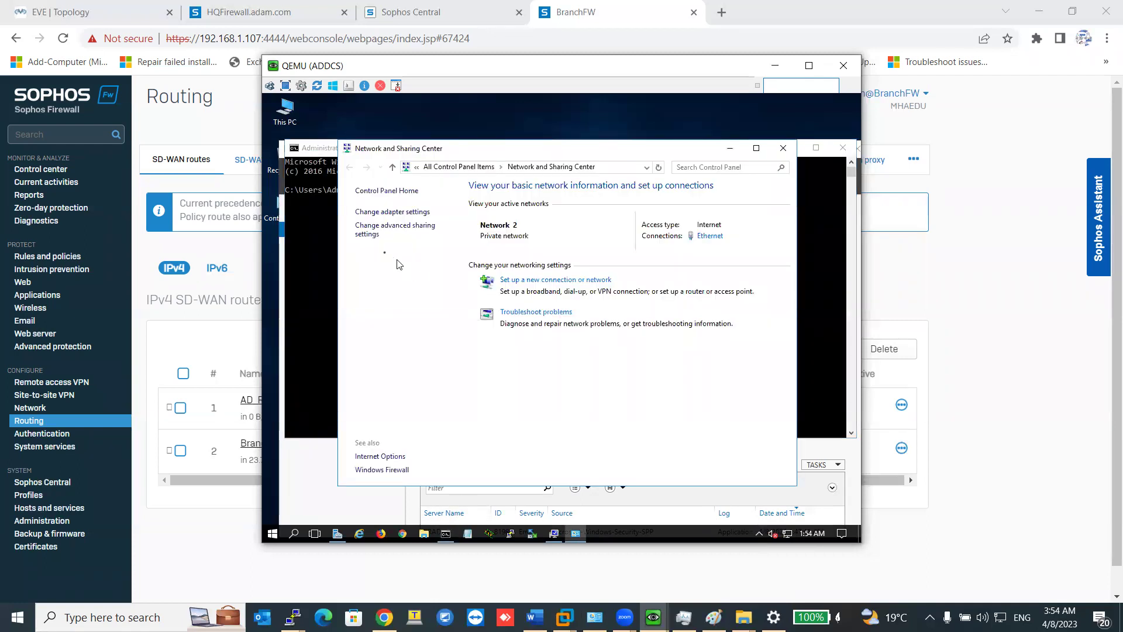
Ping 10.10.100.222 from Command Prompt, stop it, and return to Server Manager.
click(327, 273)
text(ping 10.10.)
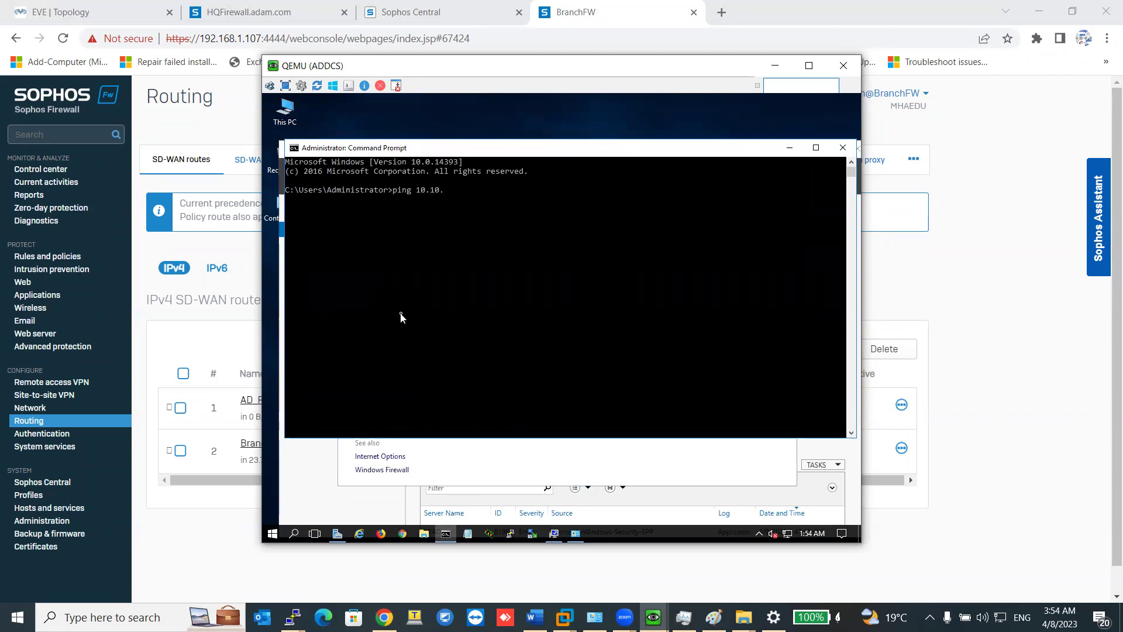
text(100.222)
key(Return)
key(ctrl+c)
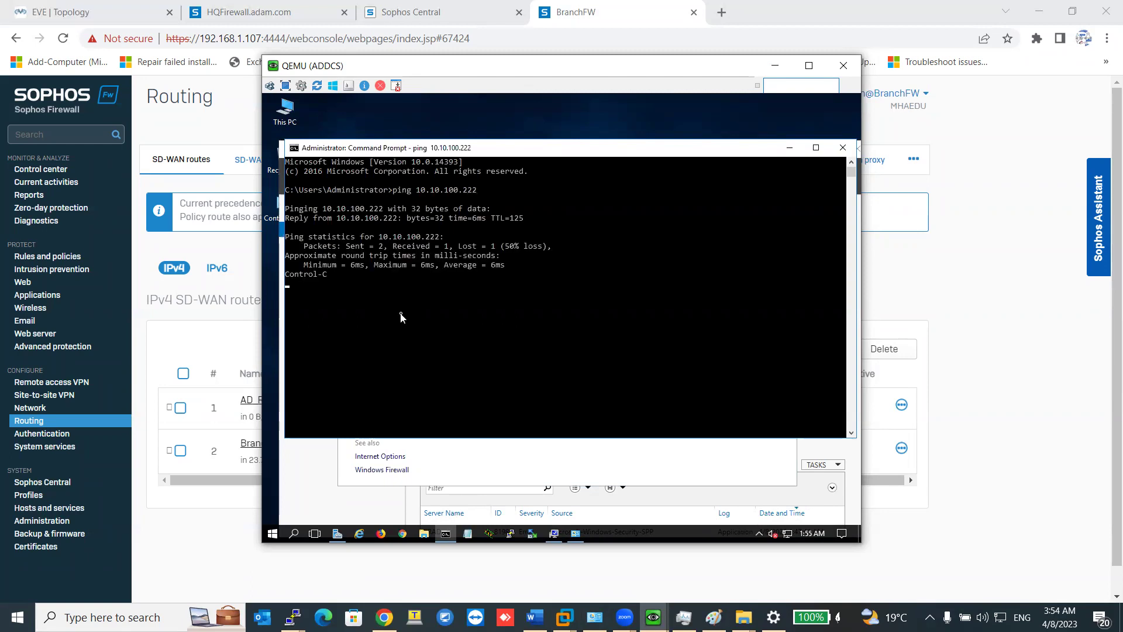
click(326, 448)
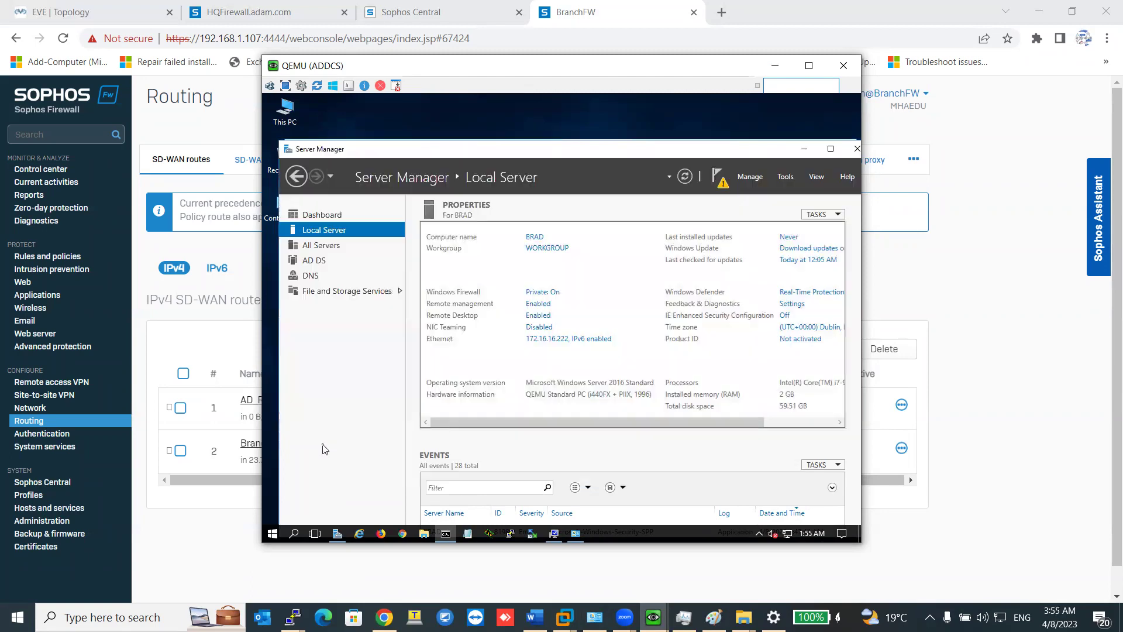
Apply the BR-AD name and adam.com membership again, dismiss the unreachable-domain error, and cancel.
click(562, 535)
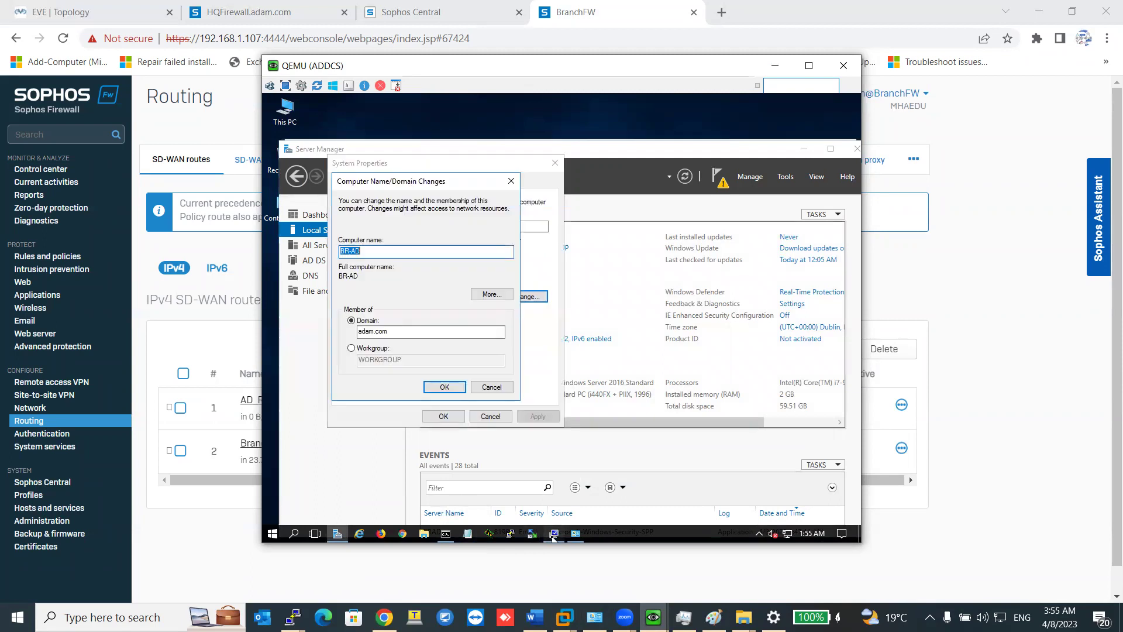
click(440, 384)
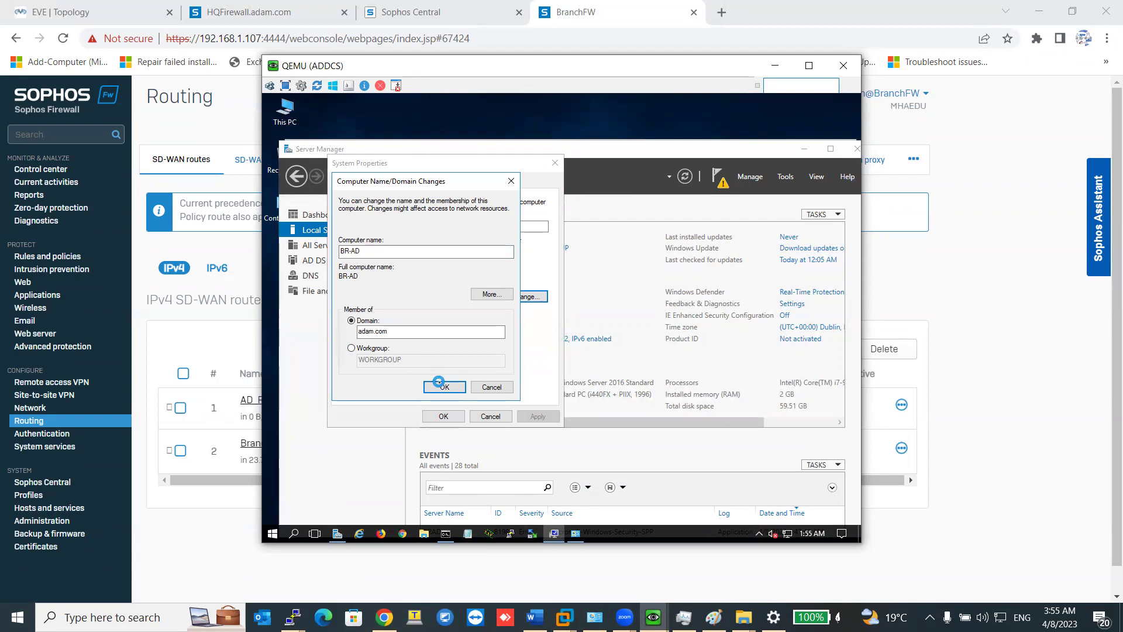
click(667, 228)
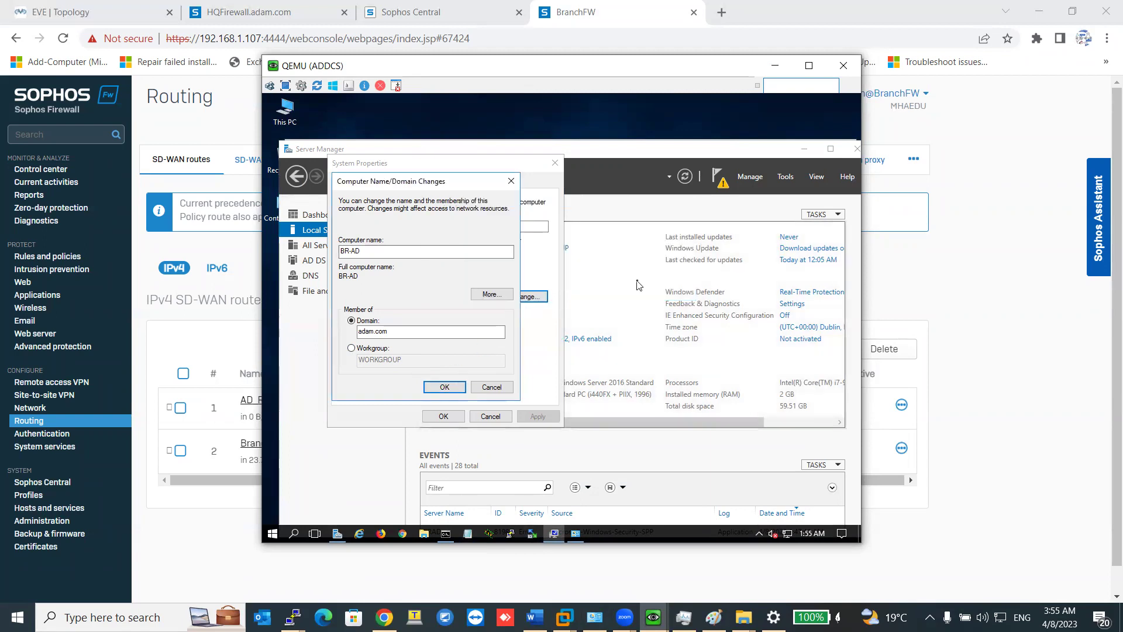
click(496, 386)
Join adam.com with the administrator account and password, then dismiss the duplicate-SID error.
click(525, 297)
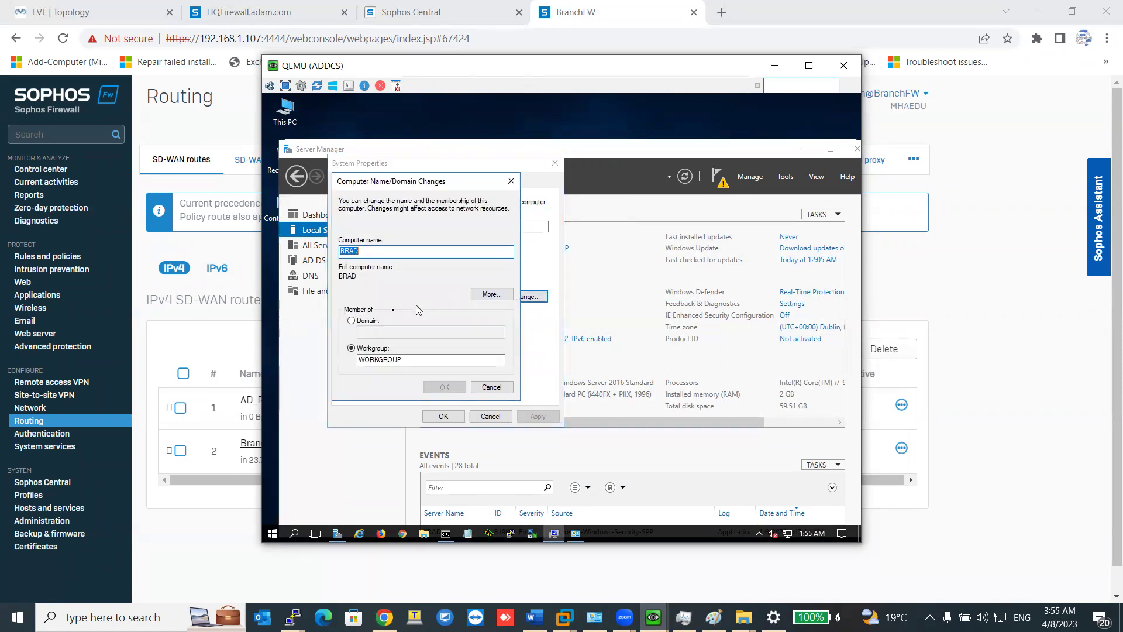
click(379, 323)
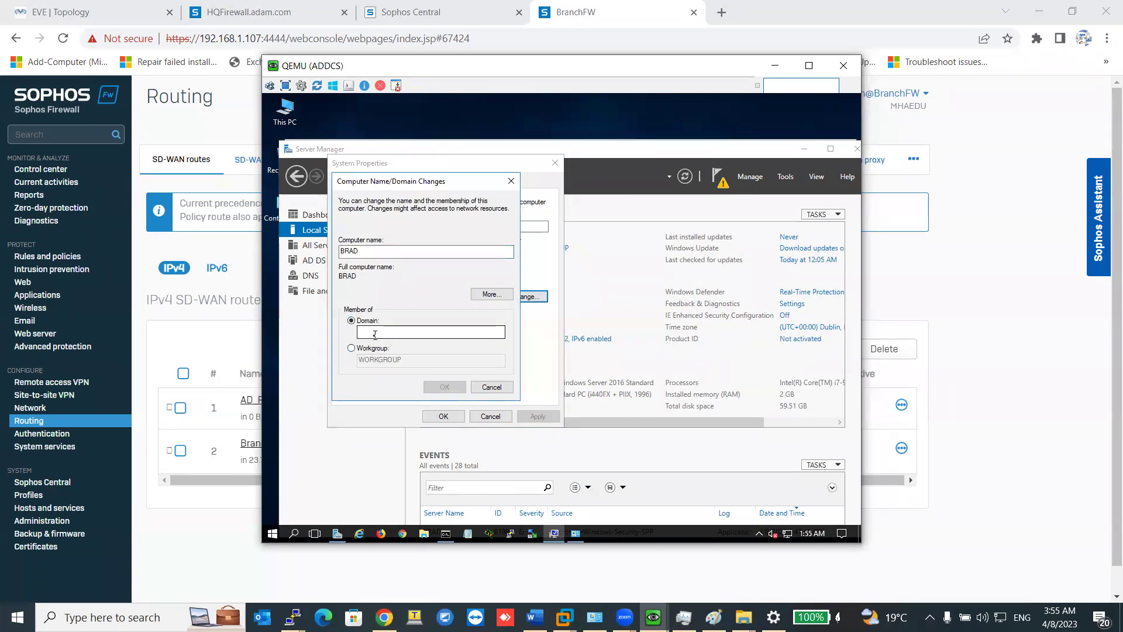
text(adam.com)
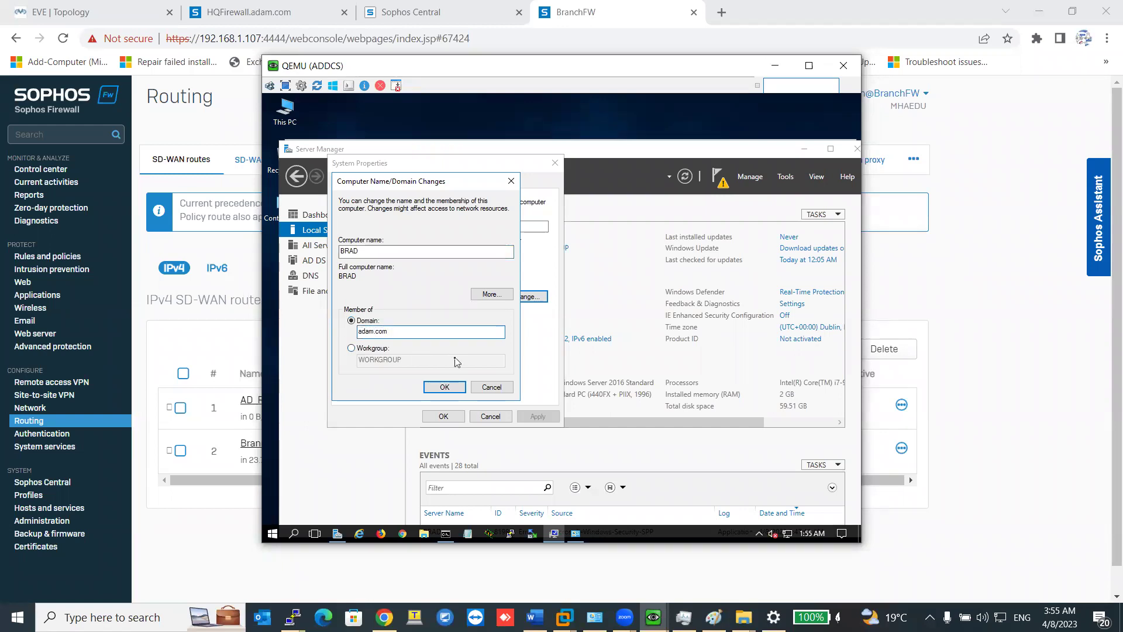
key(Return)
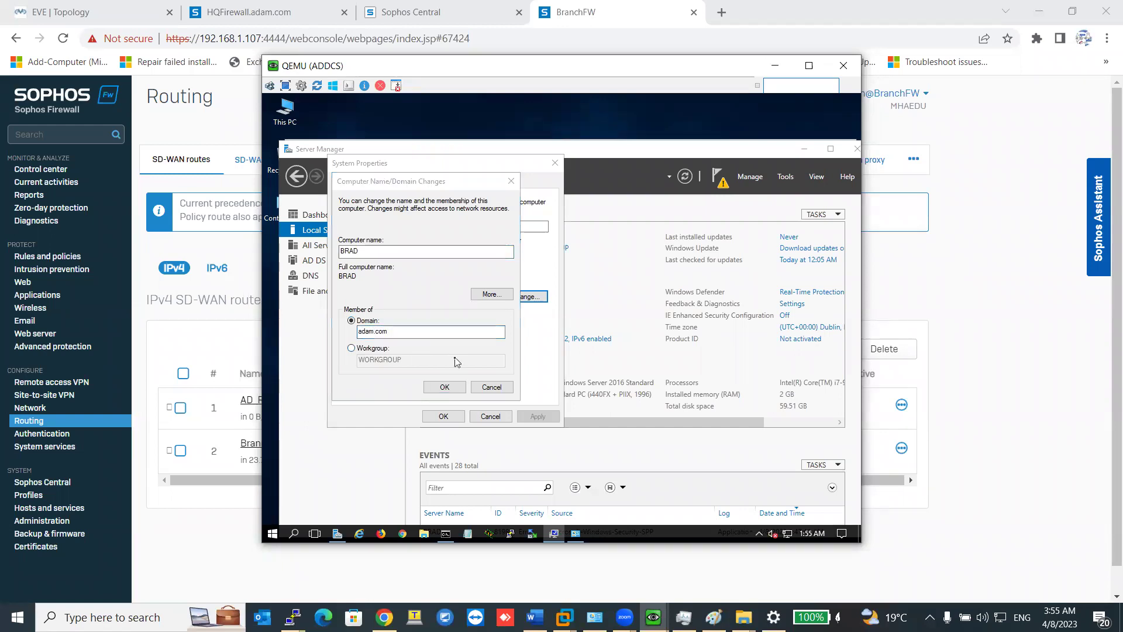
text(admi)
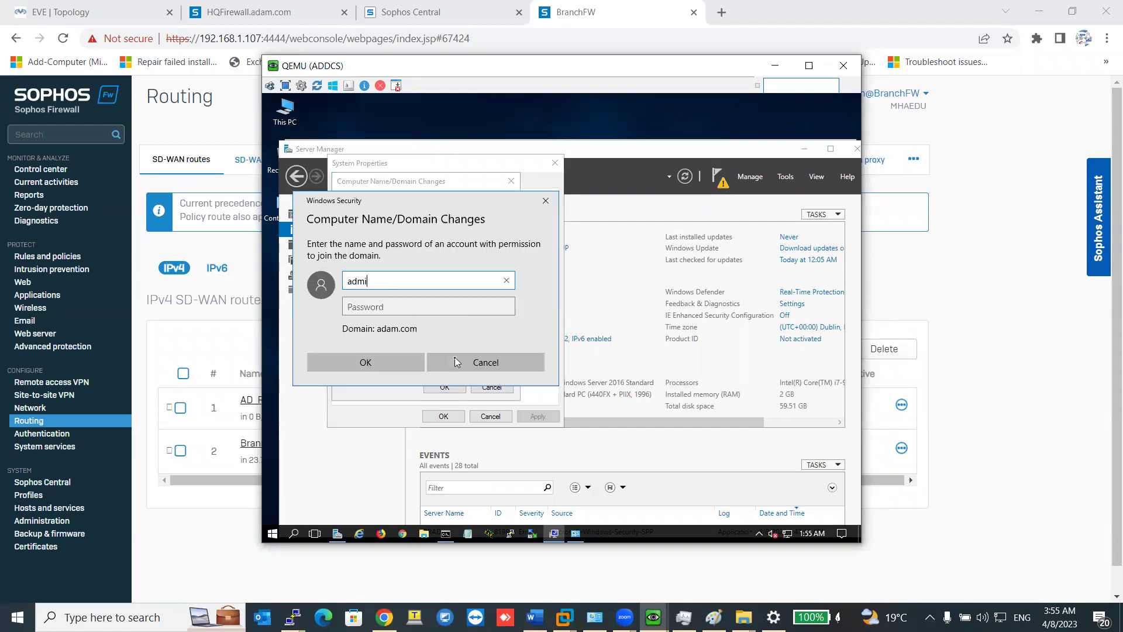
text(nistrator)
key(Tab)
text(******)
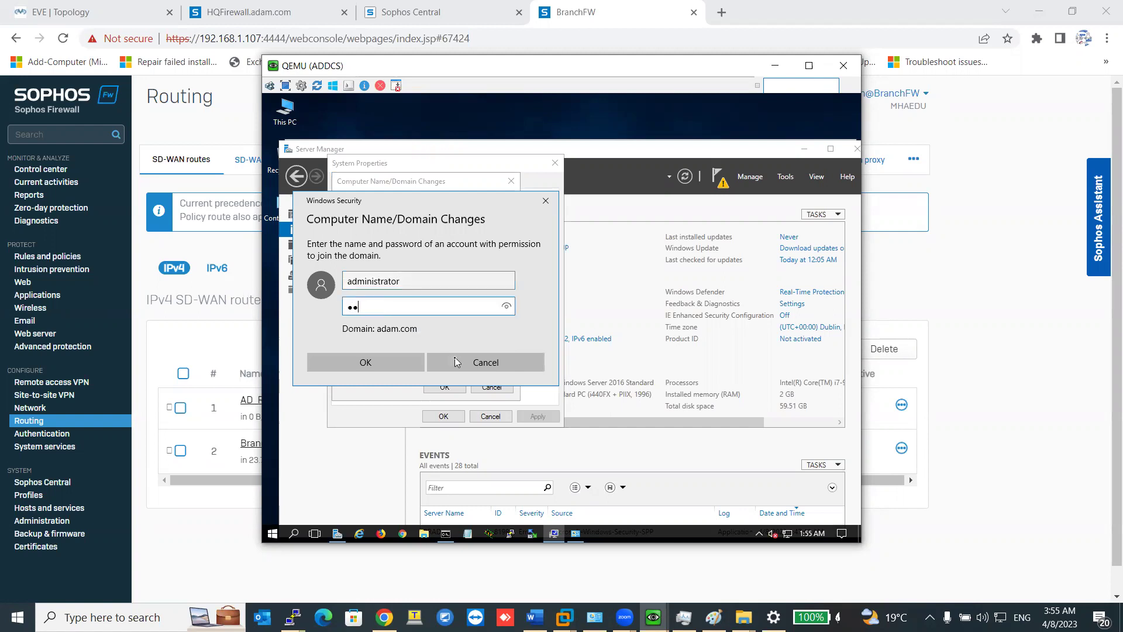
text(**)
key(Return)
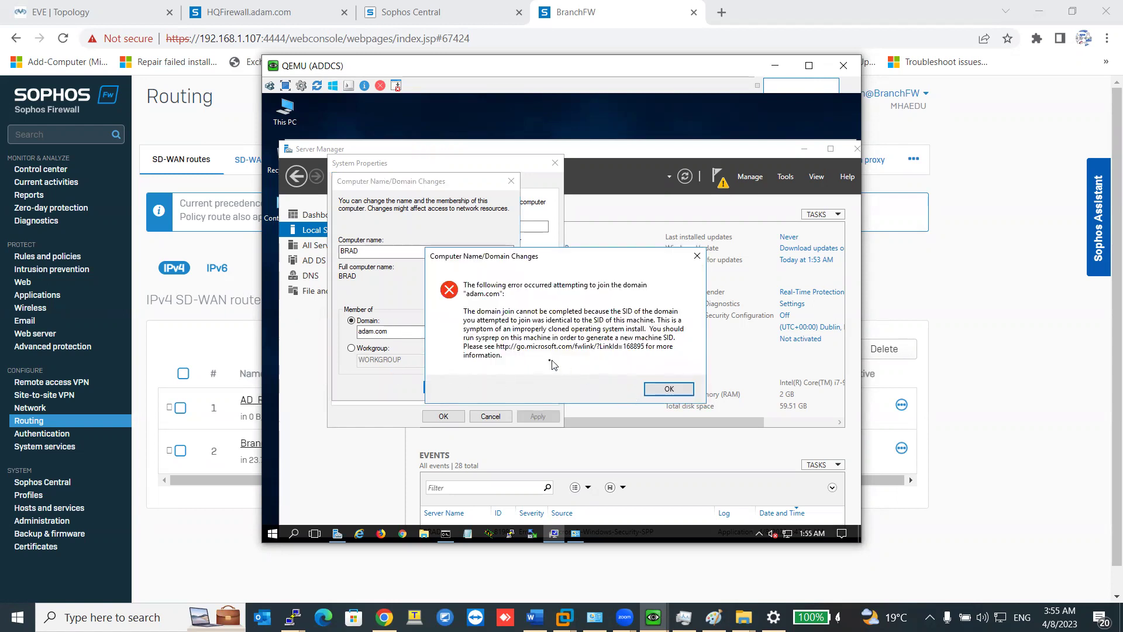
click(656, 390)
Close System Properties and run sysprep.exe with Generalize and Reboot to reset the duplicate SID.
click(497, 392)
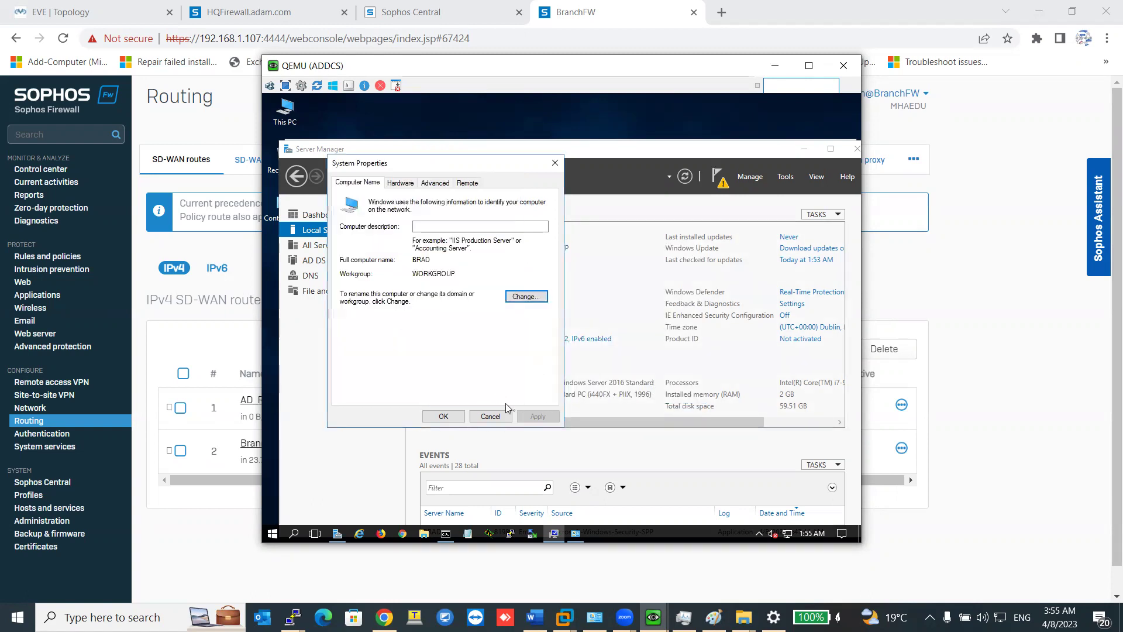
click(506, 416)
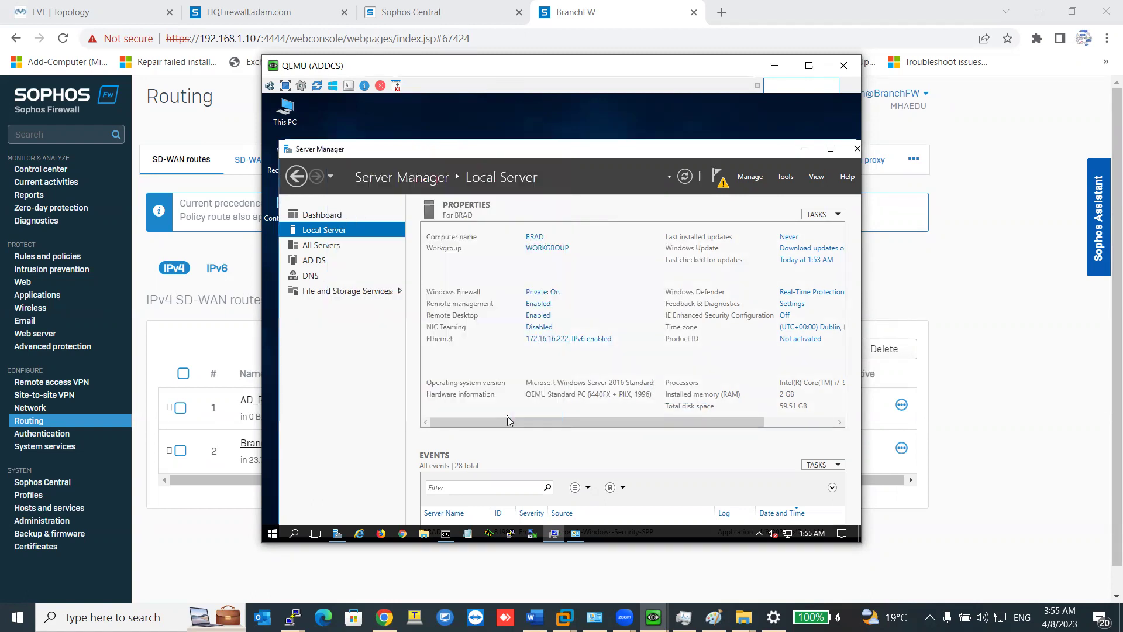
right_click(278, 533)
click(331, 478)
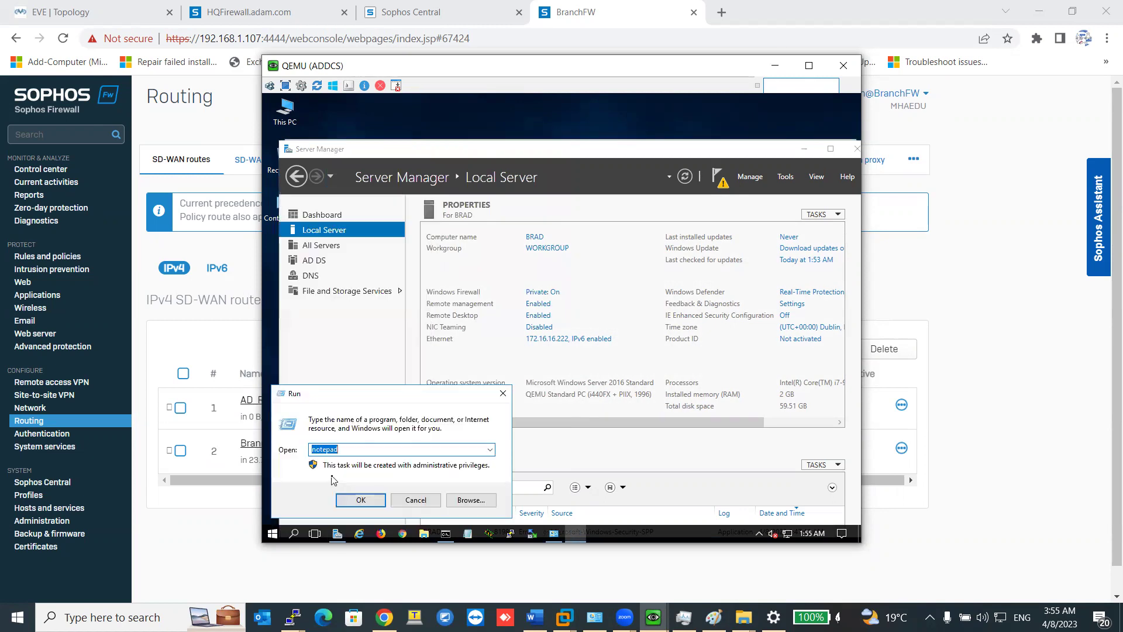
text(sysprep)
key(Return)
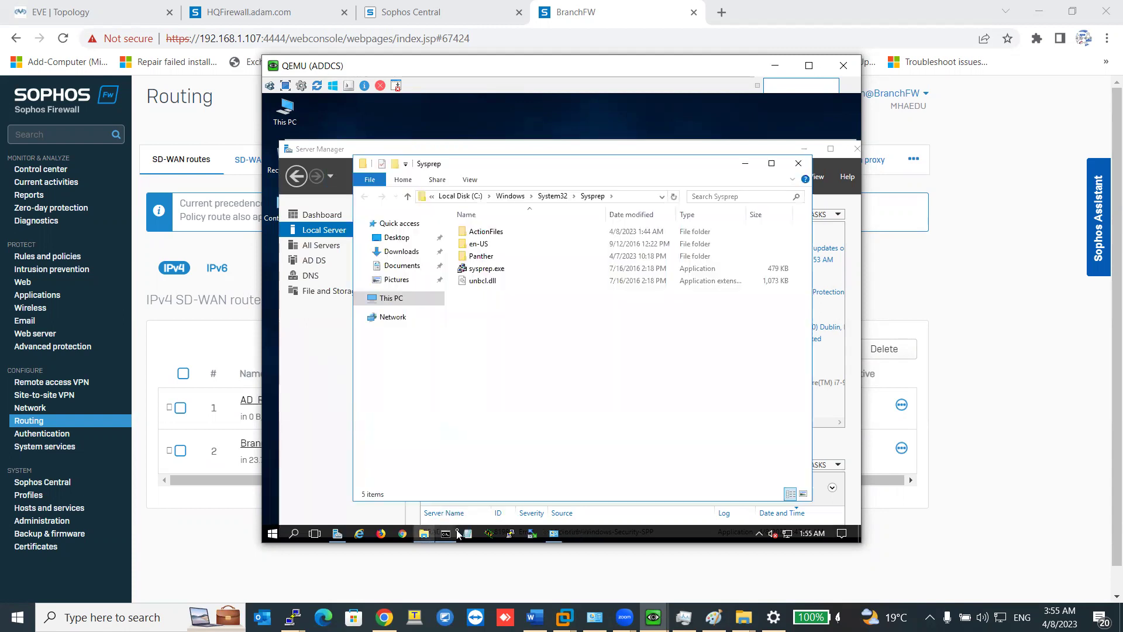
double_click(501, 270)
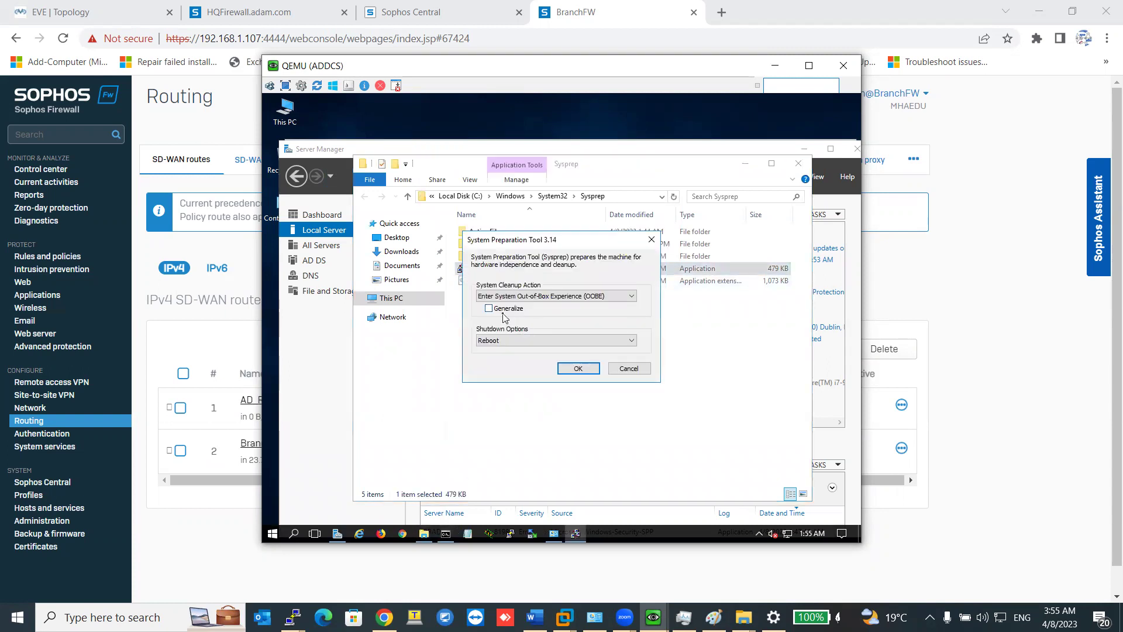
click(577, 368)
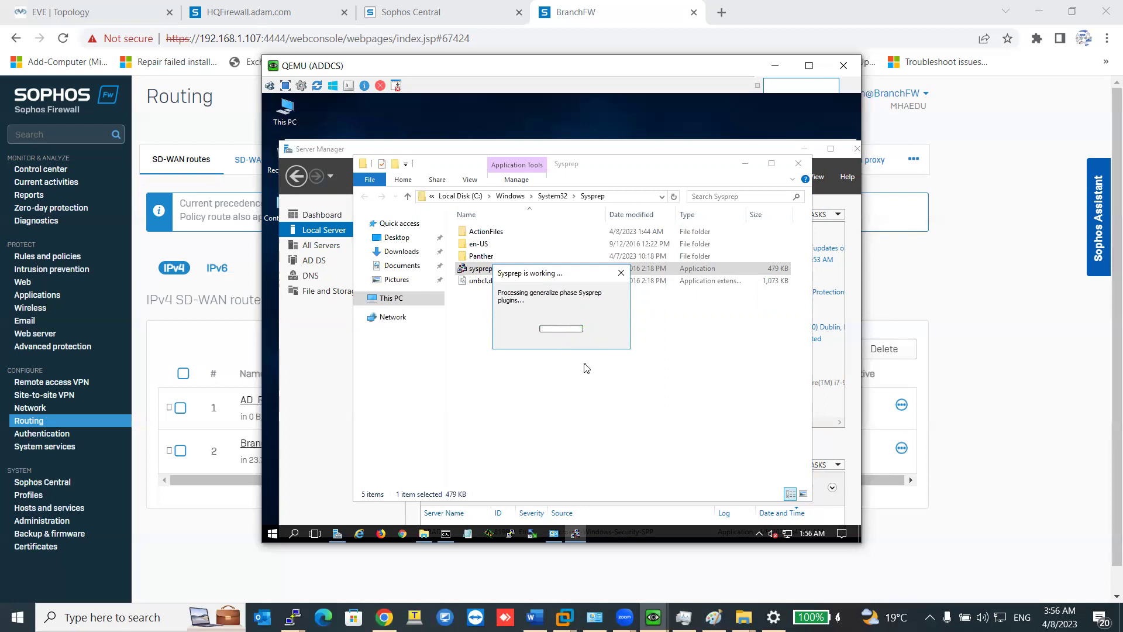
On the HQ firewall, reload SD-WAN routes and add a route from From_HQ_Branch's actions menu.
click(776, 66)
click(968, 320)
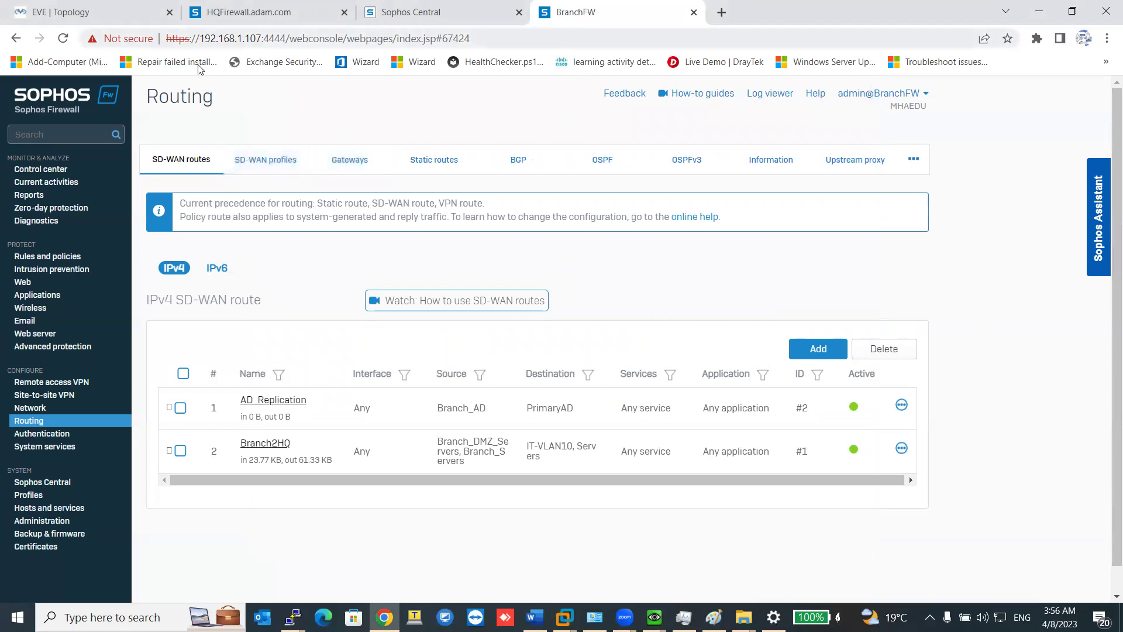
key(ctrl+2)
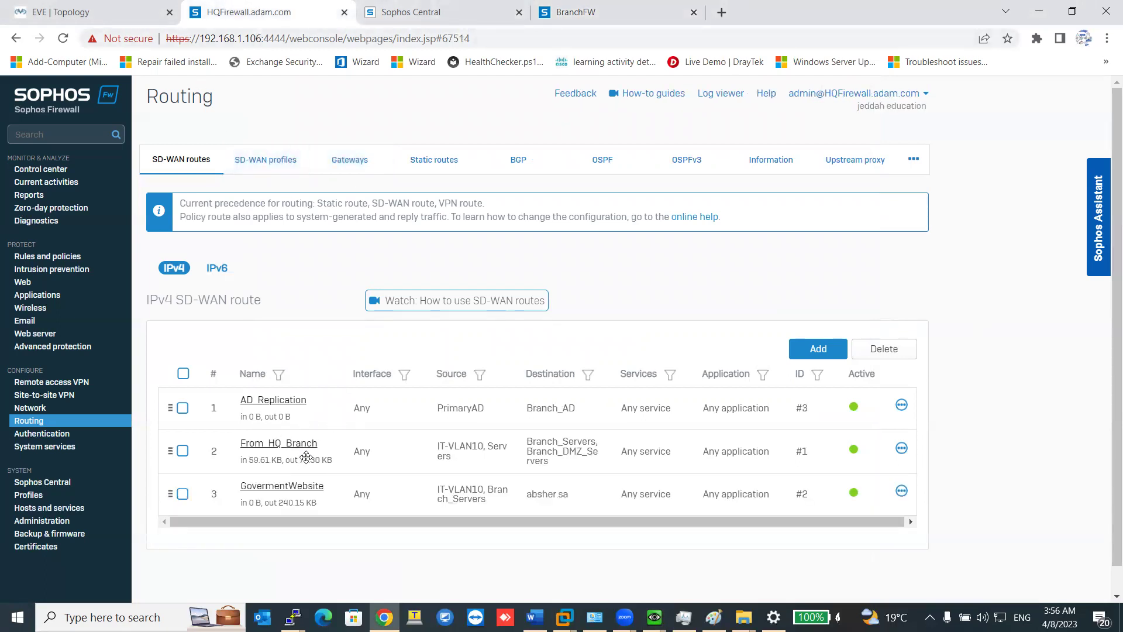
click(181, 160)
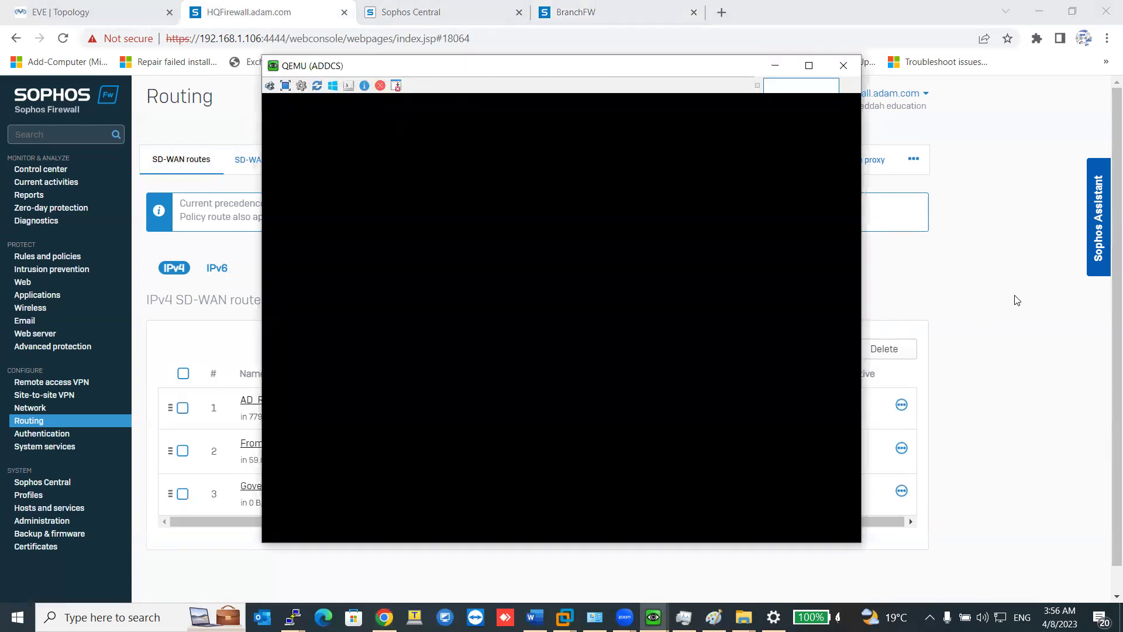
click(1035, 279)
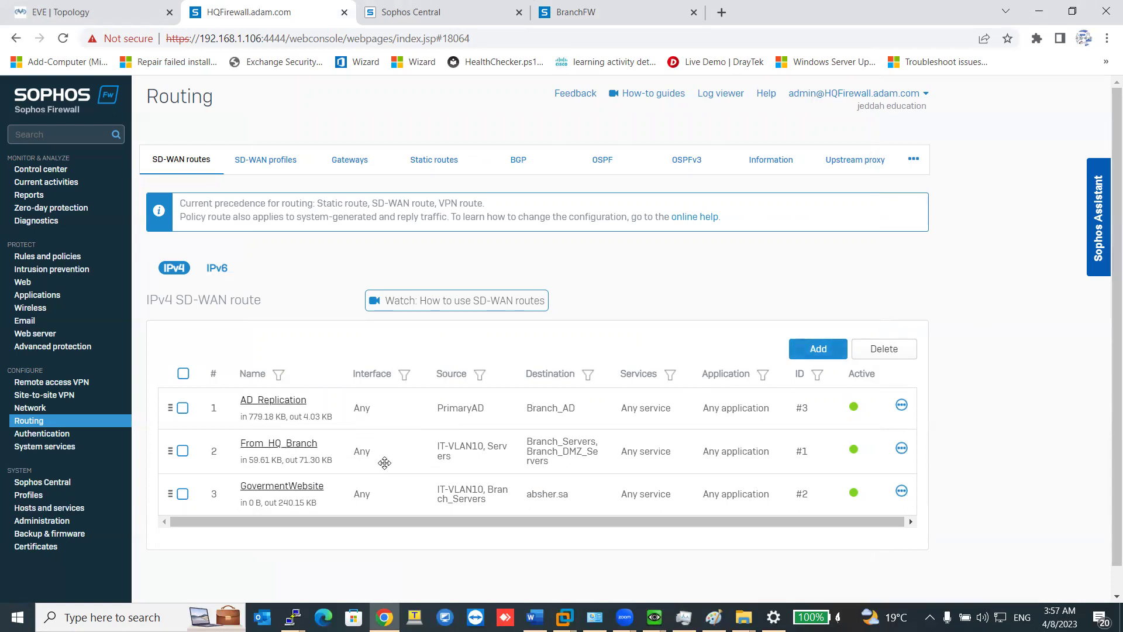
click(901, 448)
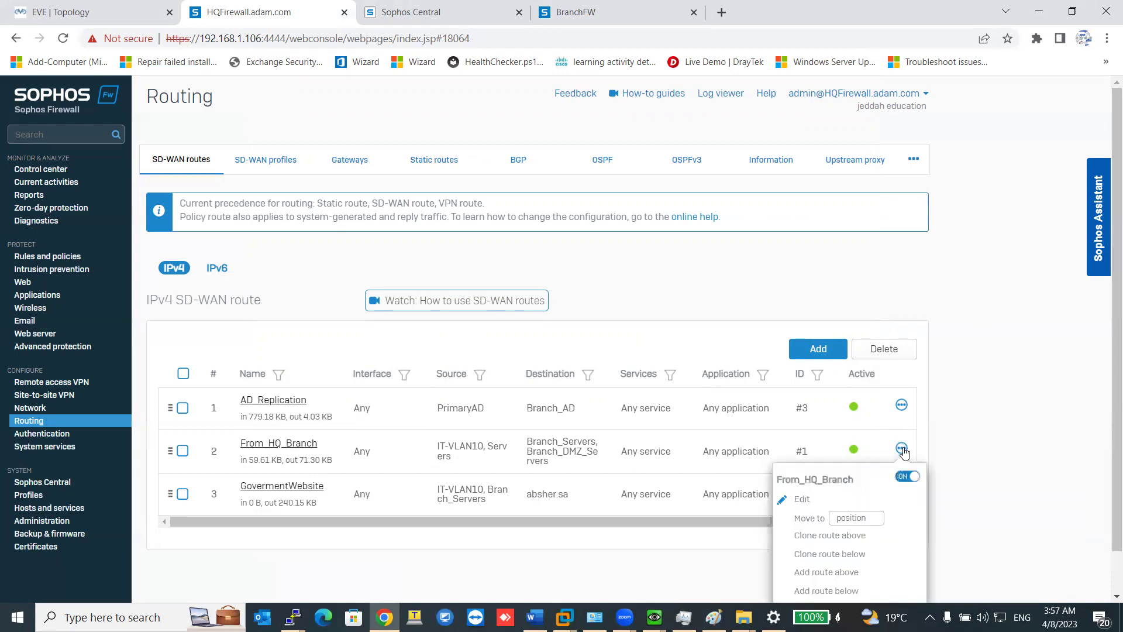
scroll(838, 489, down, 1)
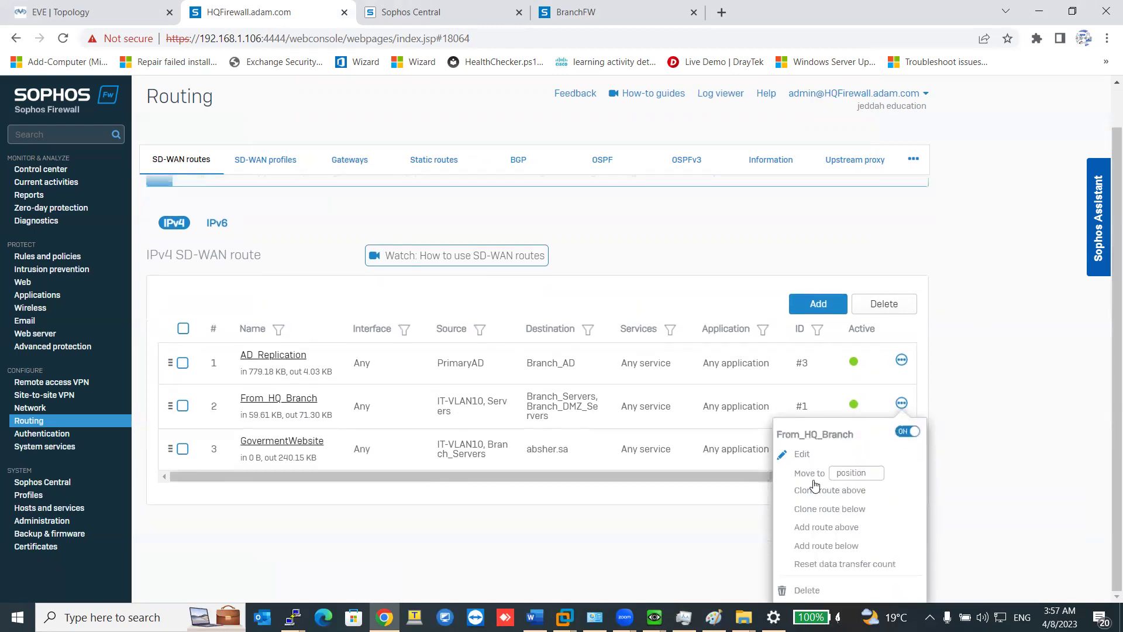
click(837, 546)
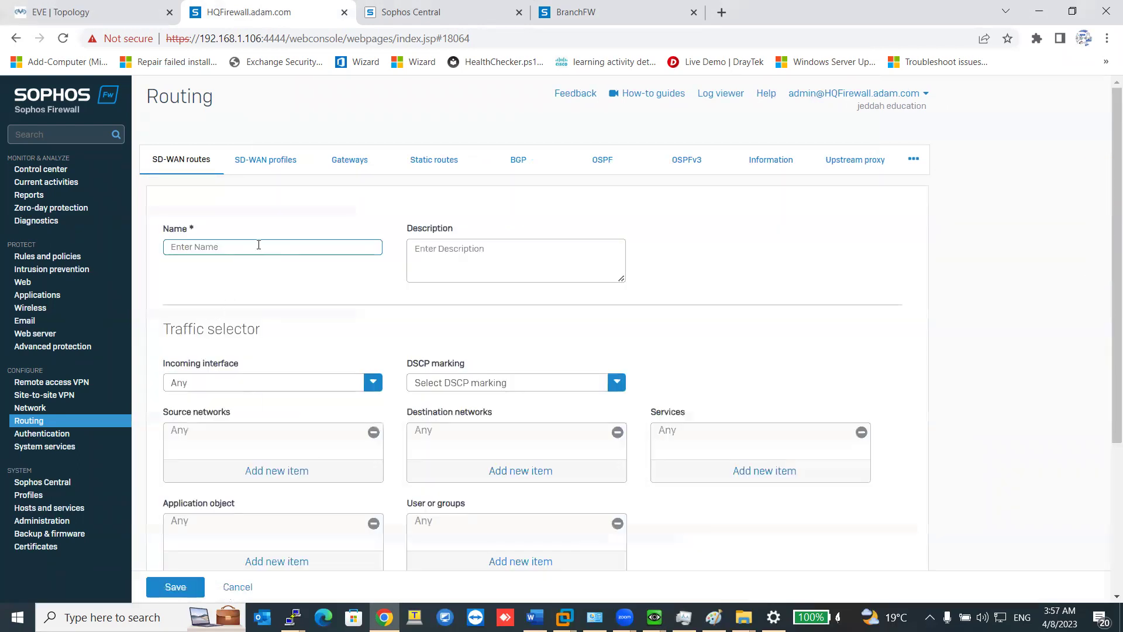
Name the new route Youtube and leave its incoming interface set to Any.
text(Y)
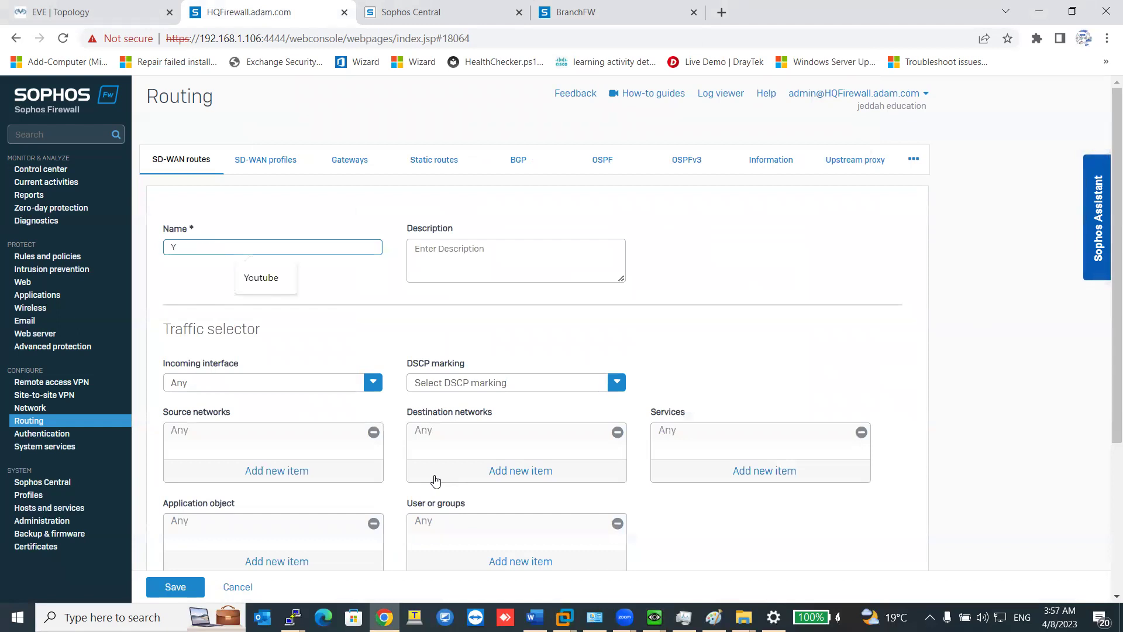
click(271, 283)
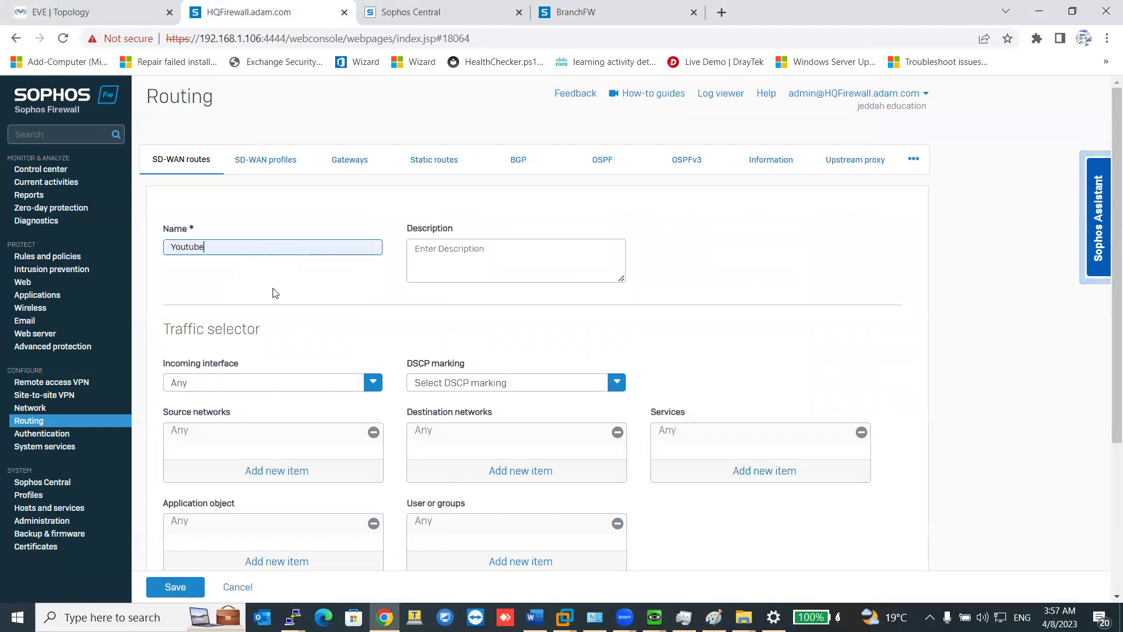
click(278, 382)
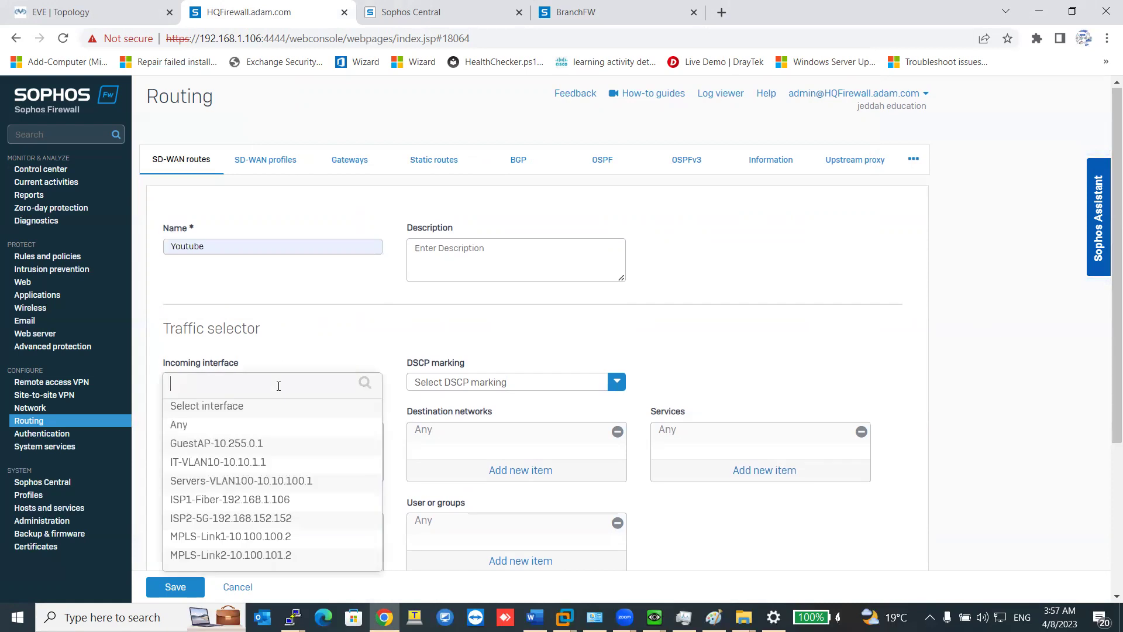
click(228, 445)
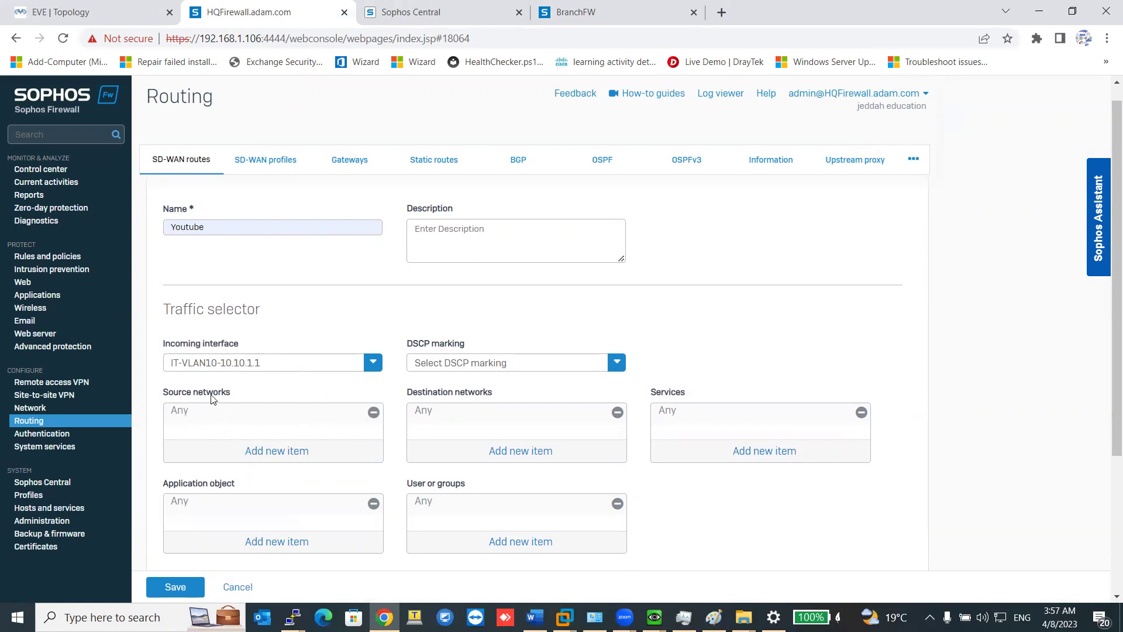
click(327, 374)
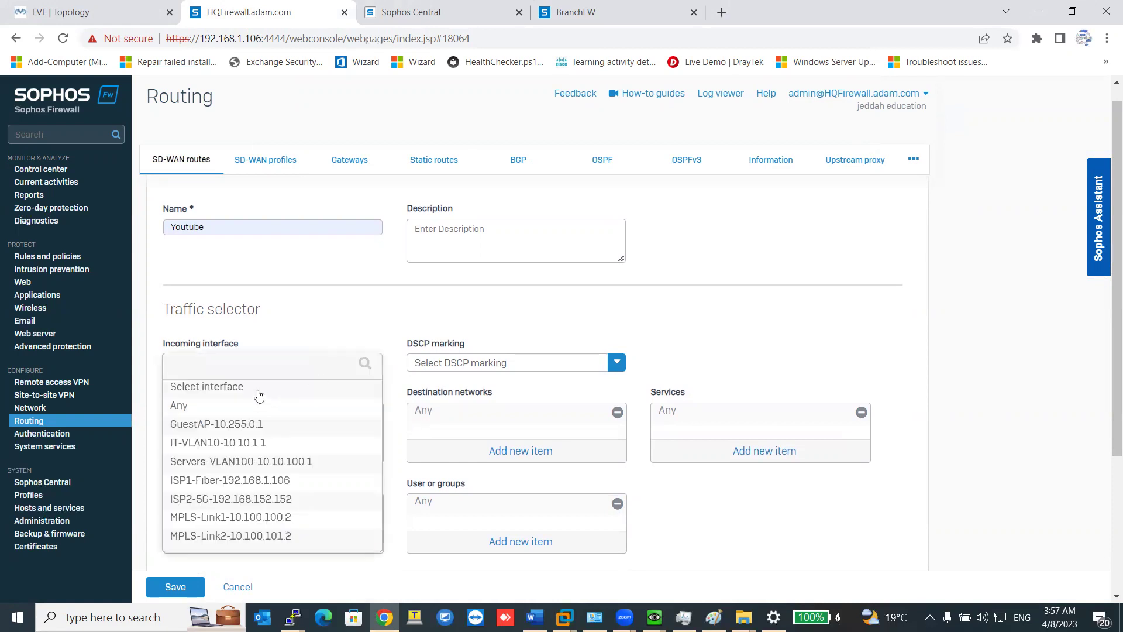
click(222, 410)
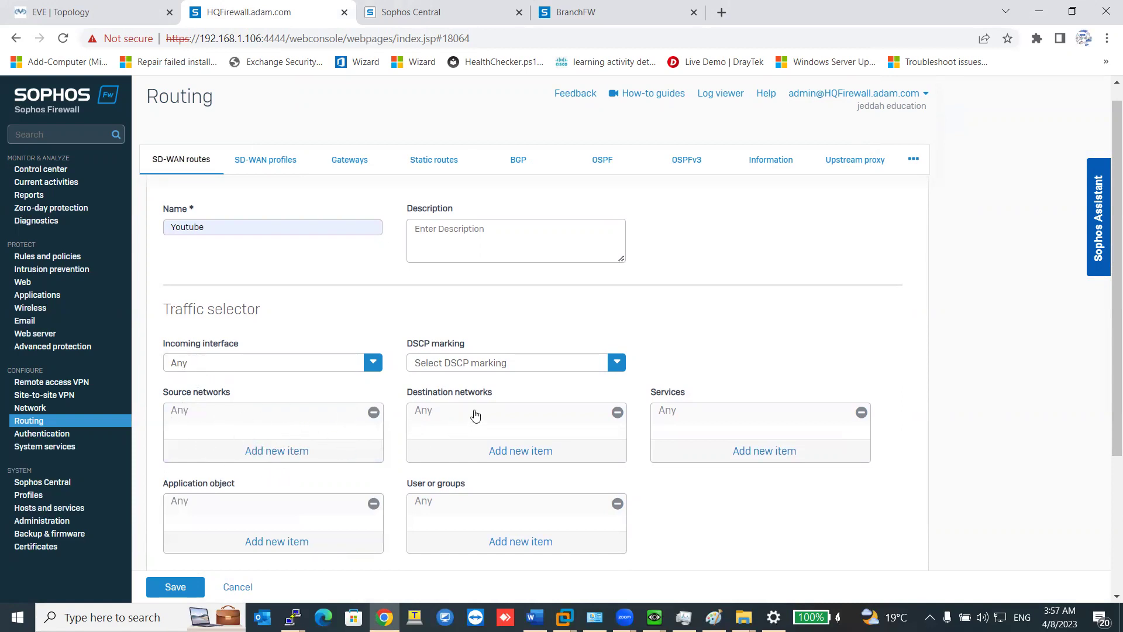
scroll(552, 423, down, 3)
scroll(552, 426, up, 1)
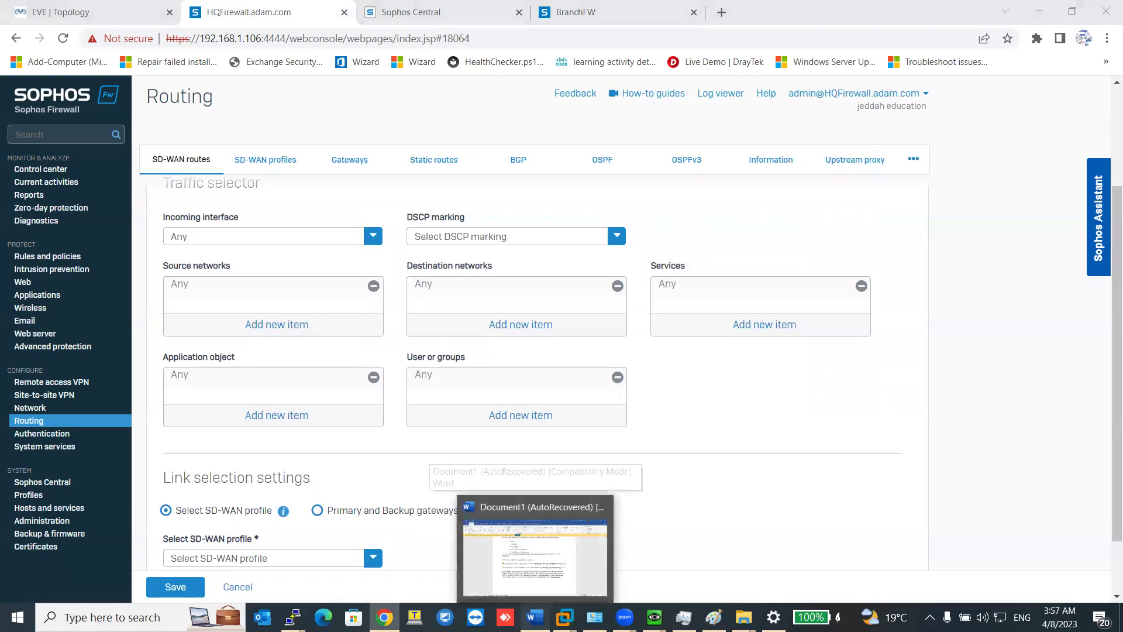
click(535, 617)
key(alt+Tab)
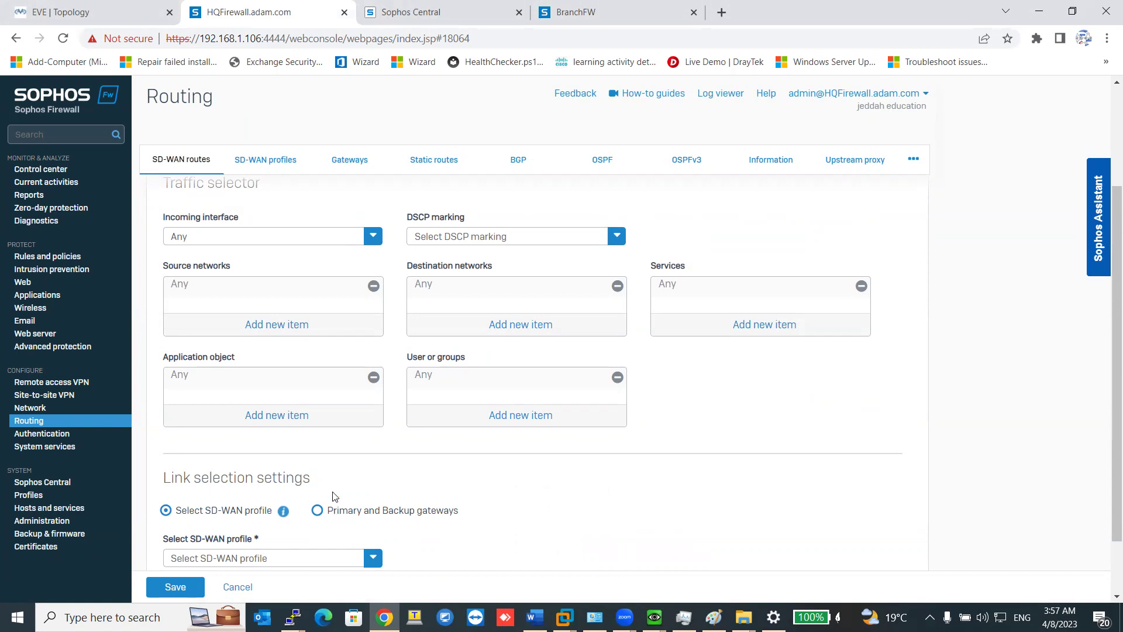
click(244, 243)
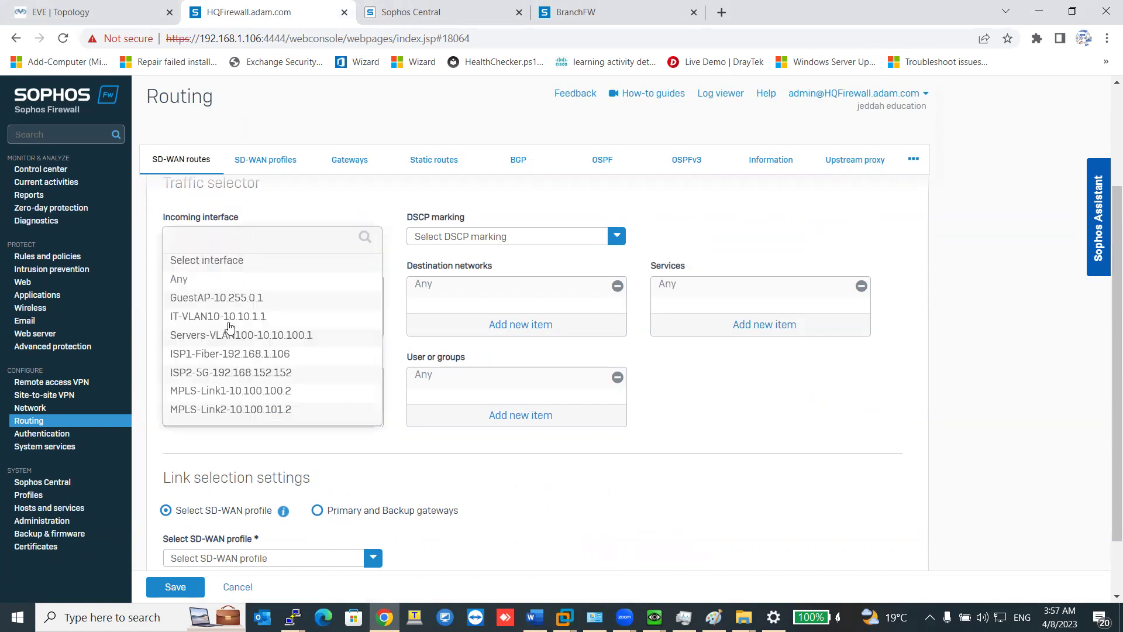
click(513, 471)
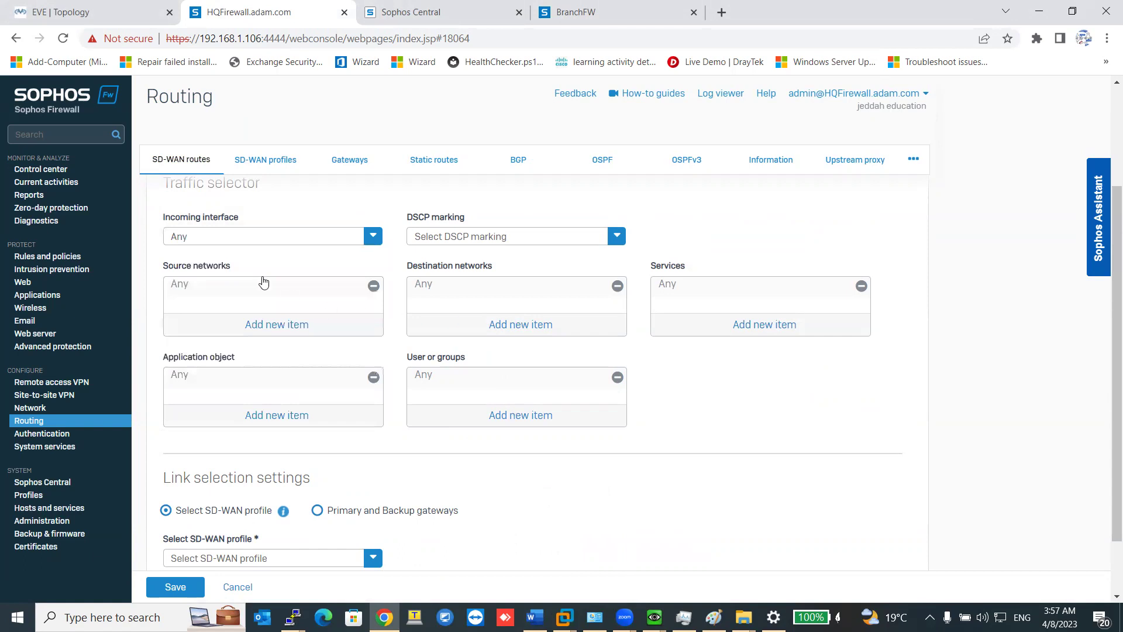
click(514, 325)
click(470, 337)
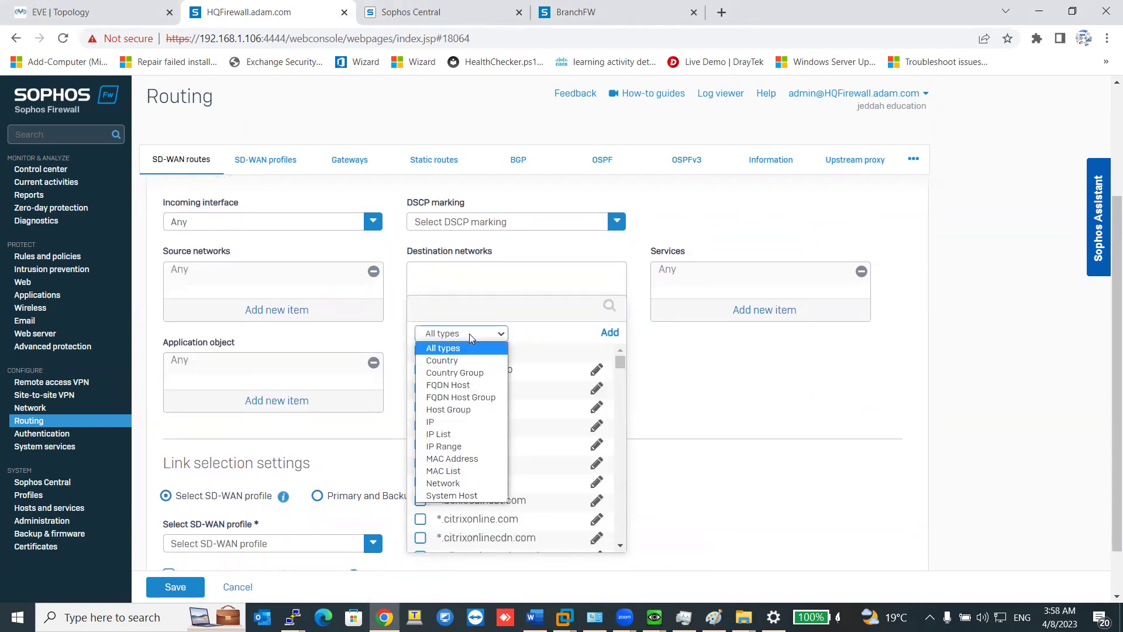
click(456, 385)
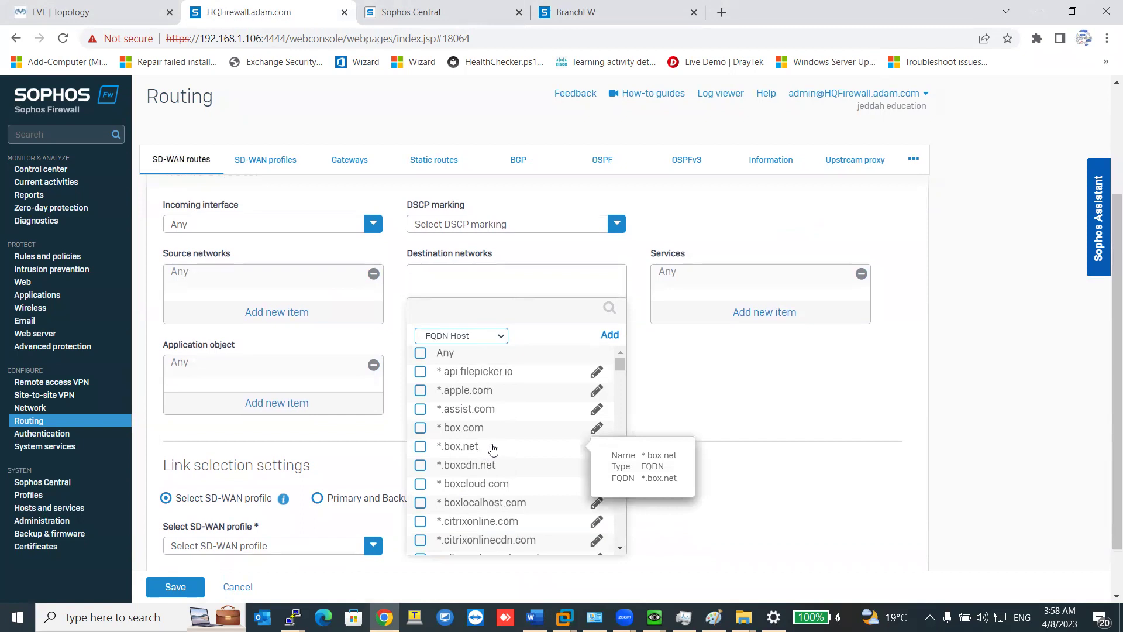
scroll(491, 431, down, 10)
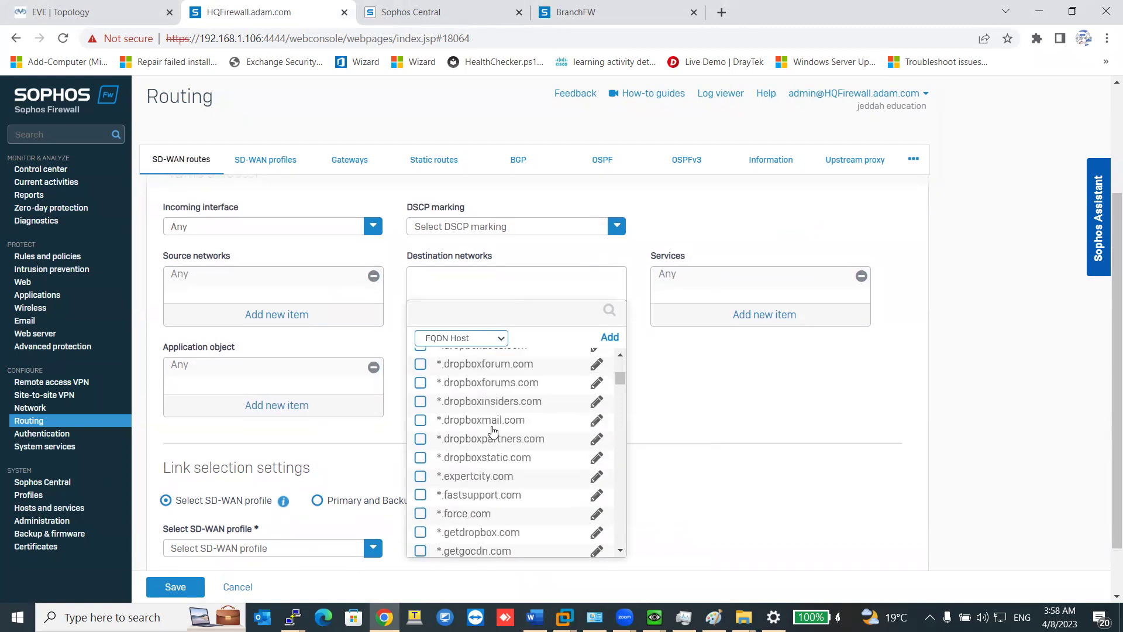
scroll(491, 431, down, 5)
click(482, 312)
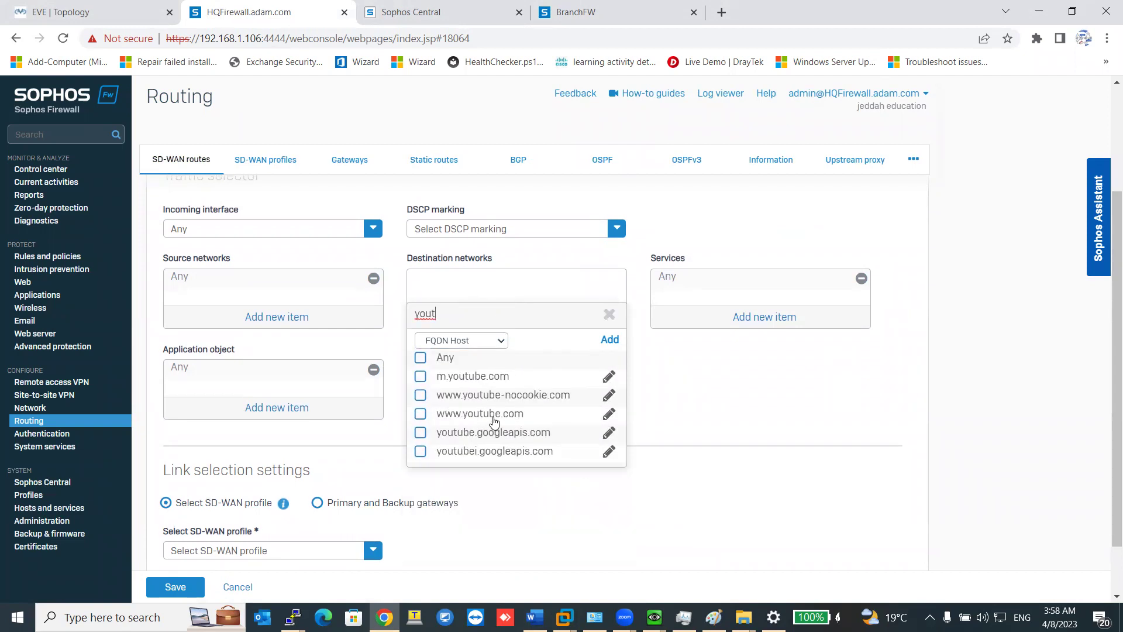
click(496, 414)
click(476, 381)
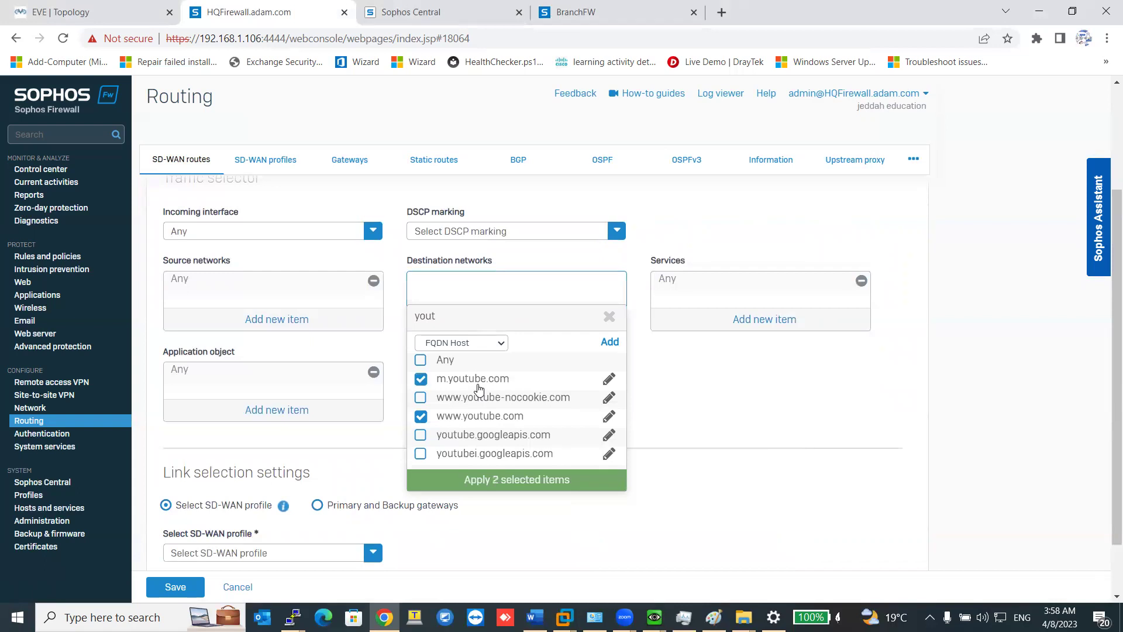
click(538, 482)
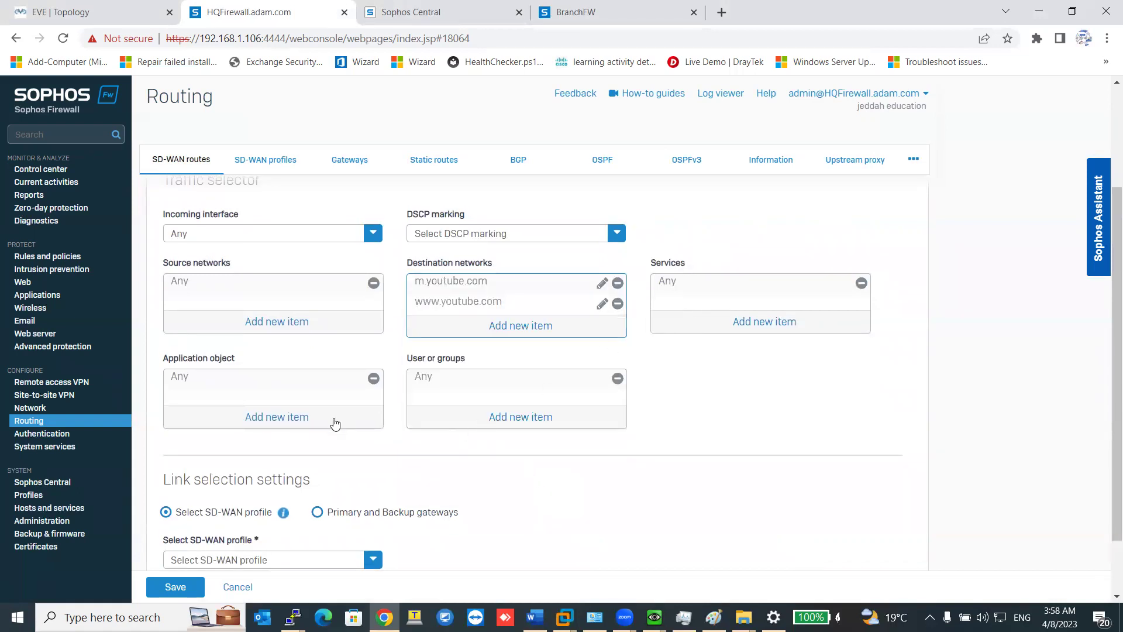
click(307, 418)
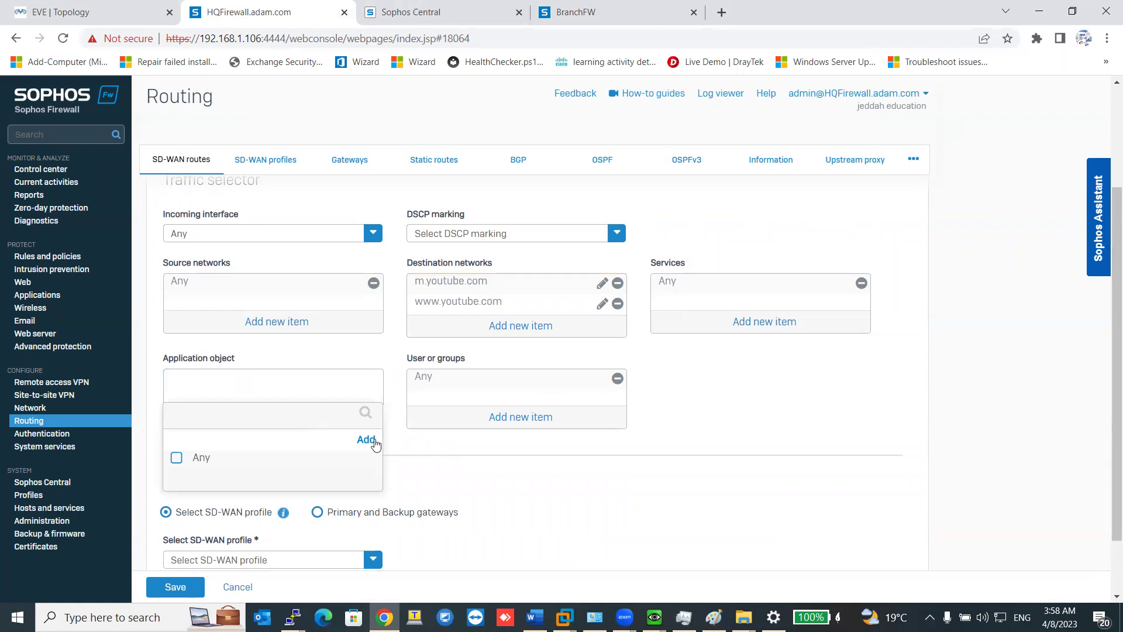
Create a new application object named Youtube and copy the name.
click(373, 443)
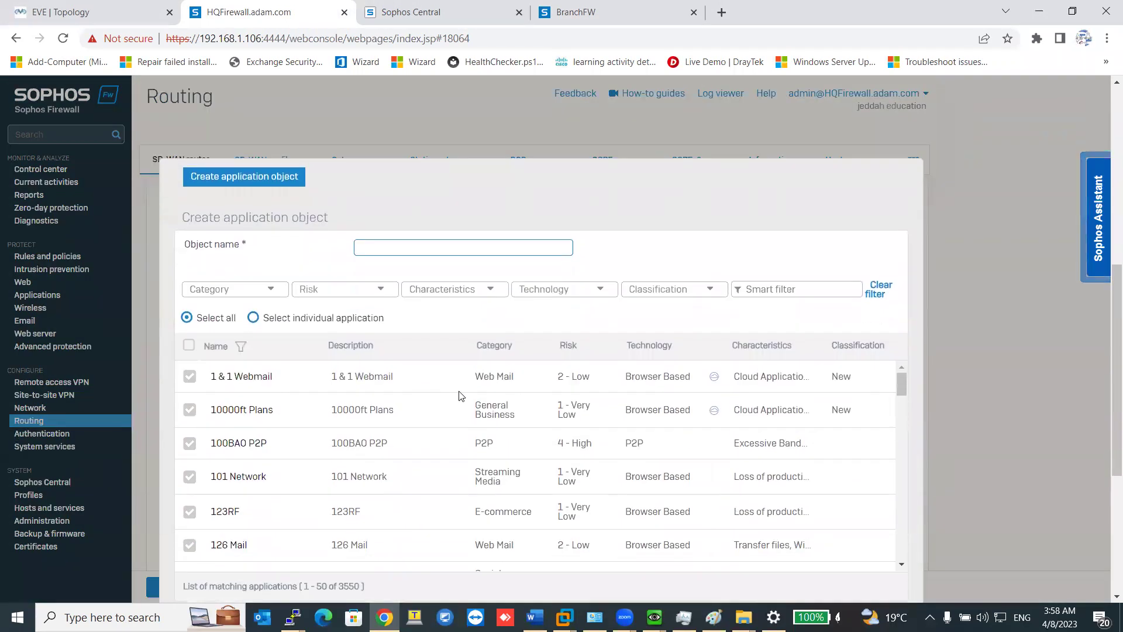
text(Youtube)
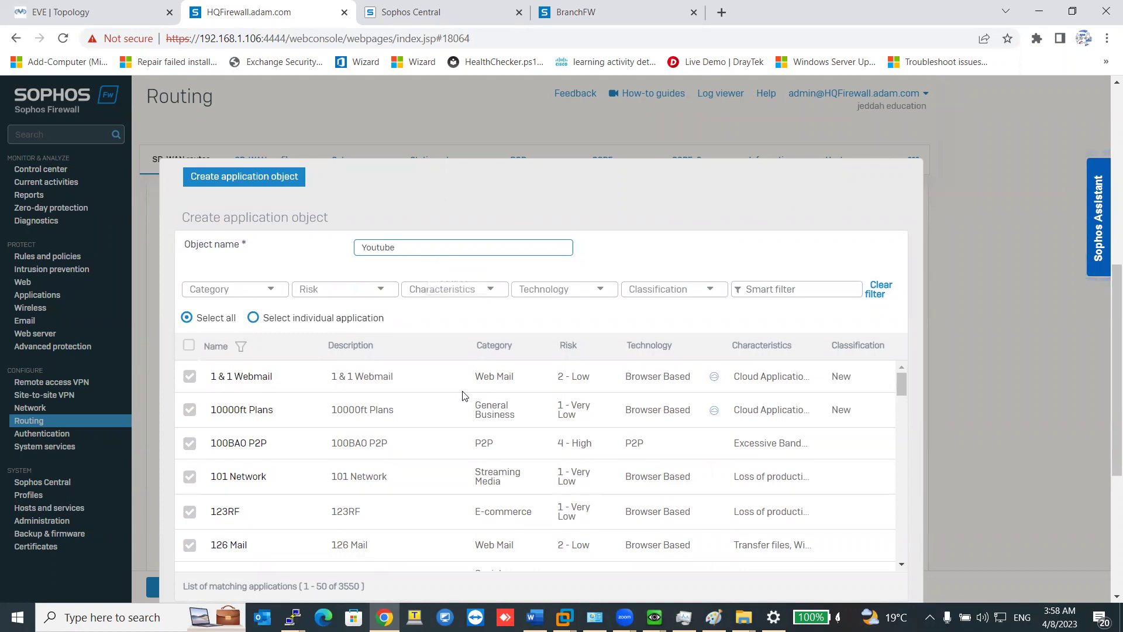
double_click(374, 251)
key(ctrl+c)
right_click(375, 250)
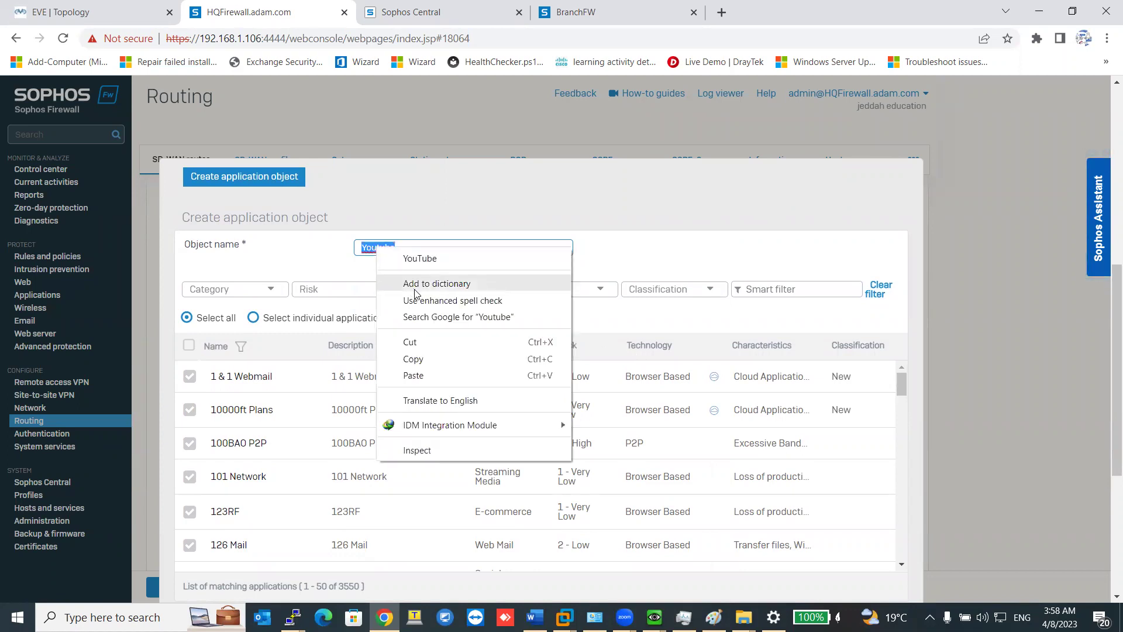
click(426, 361)
Apply the 'youtube' smart filter covering ten YouTube applications and save the object.
click(763, 289)
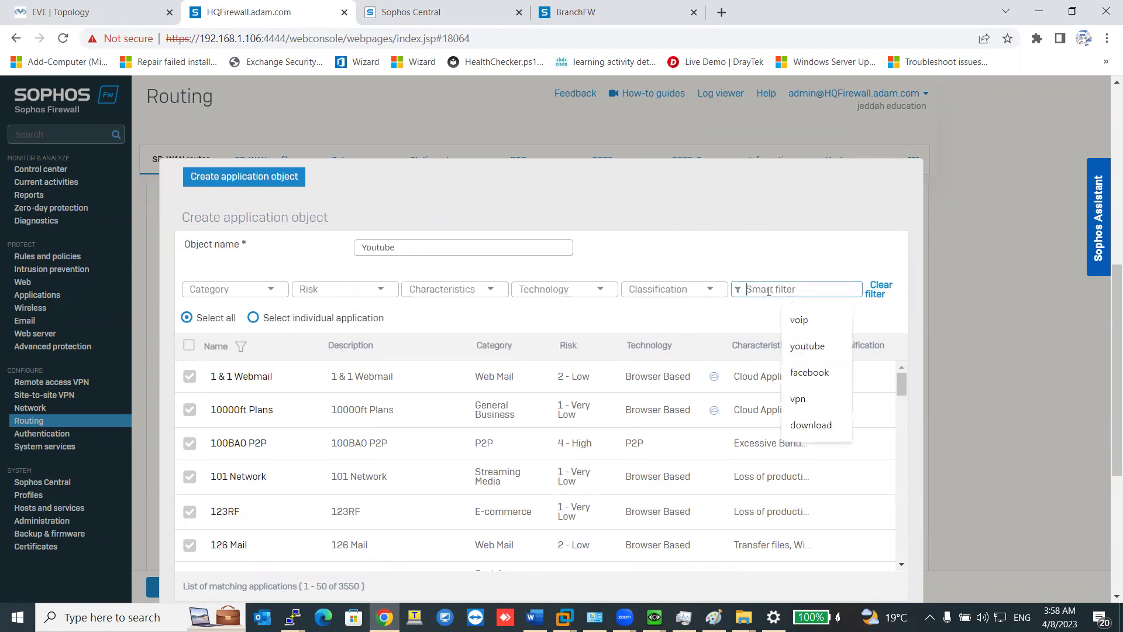
right_click(769, 291)
click(806, 404)
key(ctrl+a)
key(ctrl+v)
click(794, 288)
key(Return)
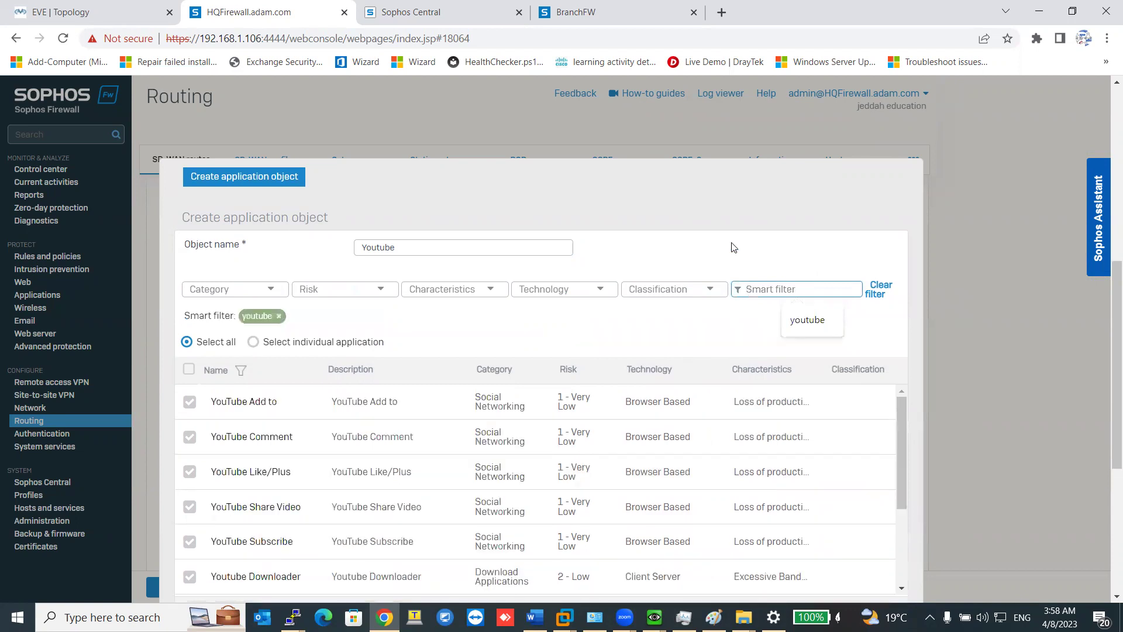
scroll(330, 374, down, 5)
scroll(293, 396, up, 4)
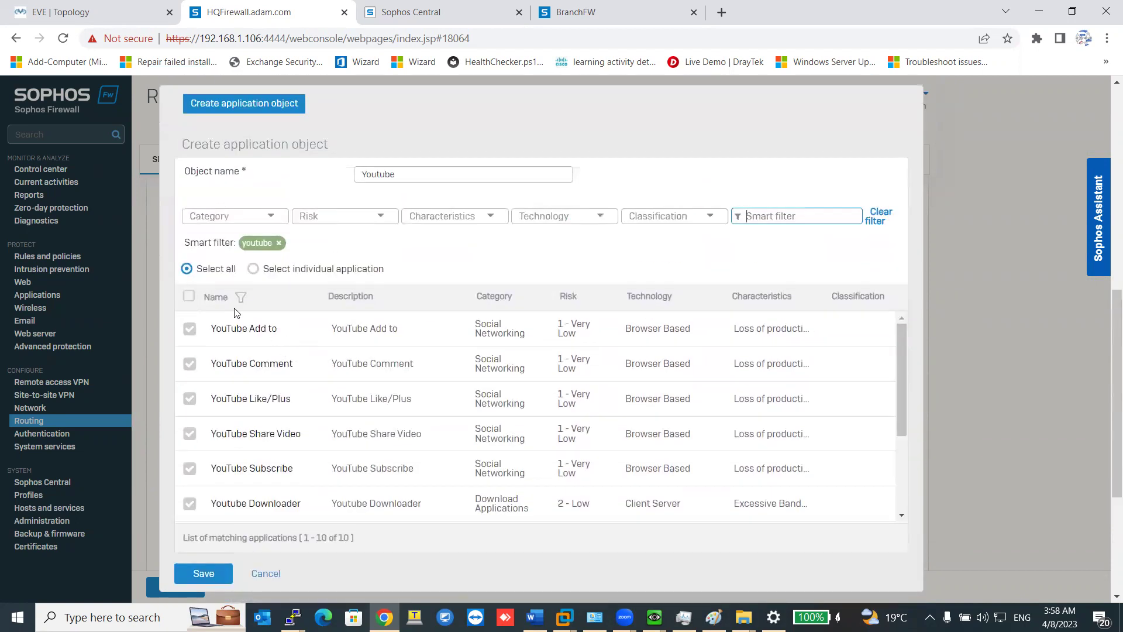
scroll(273, 450, down, 3)
scroll(274, 450, down, 4)
scroll(222, 468, up, 2)
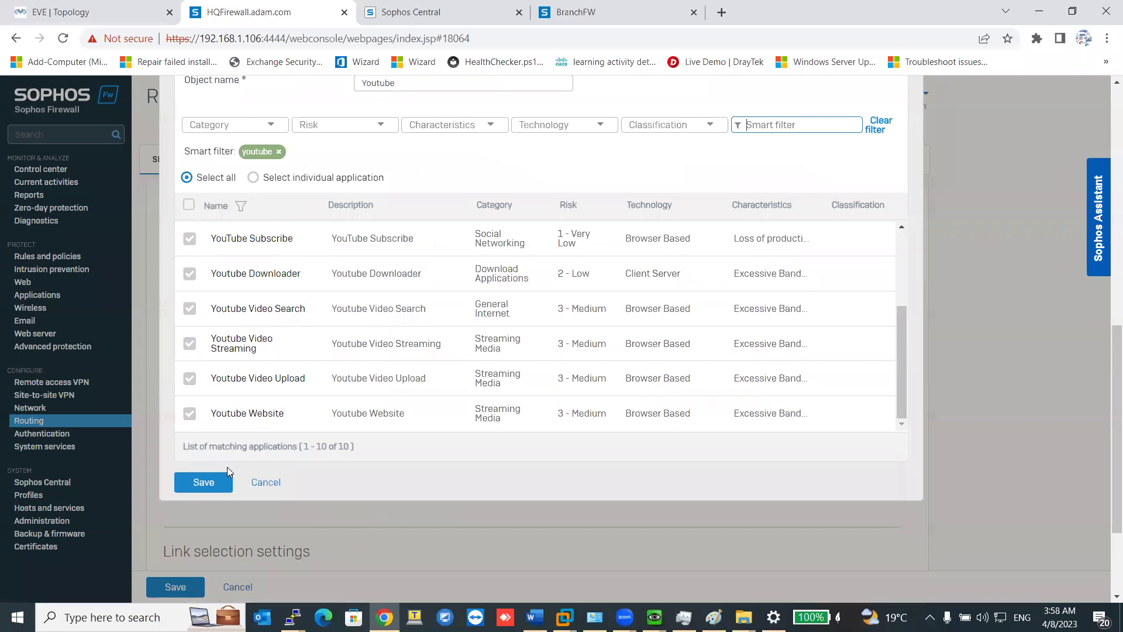
click(220, 483)
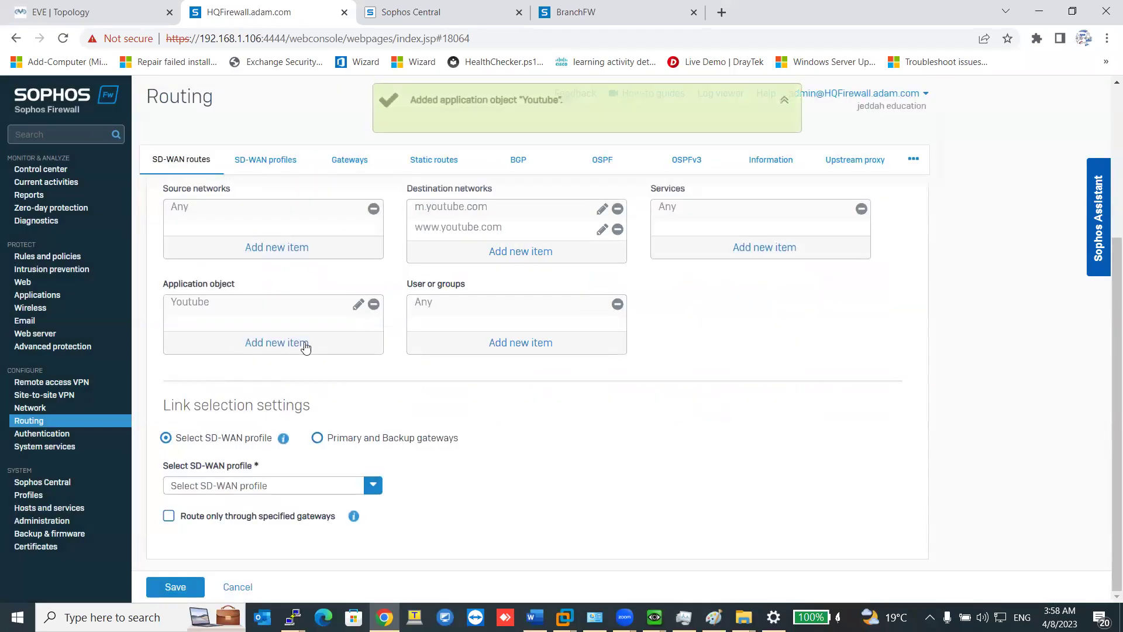
Choose SD-WAN profile routing and start a new profile named Youtube.
click(317, 437)
click(291, 488)
click(208, 404)
click(237, 489)
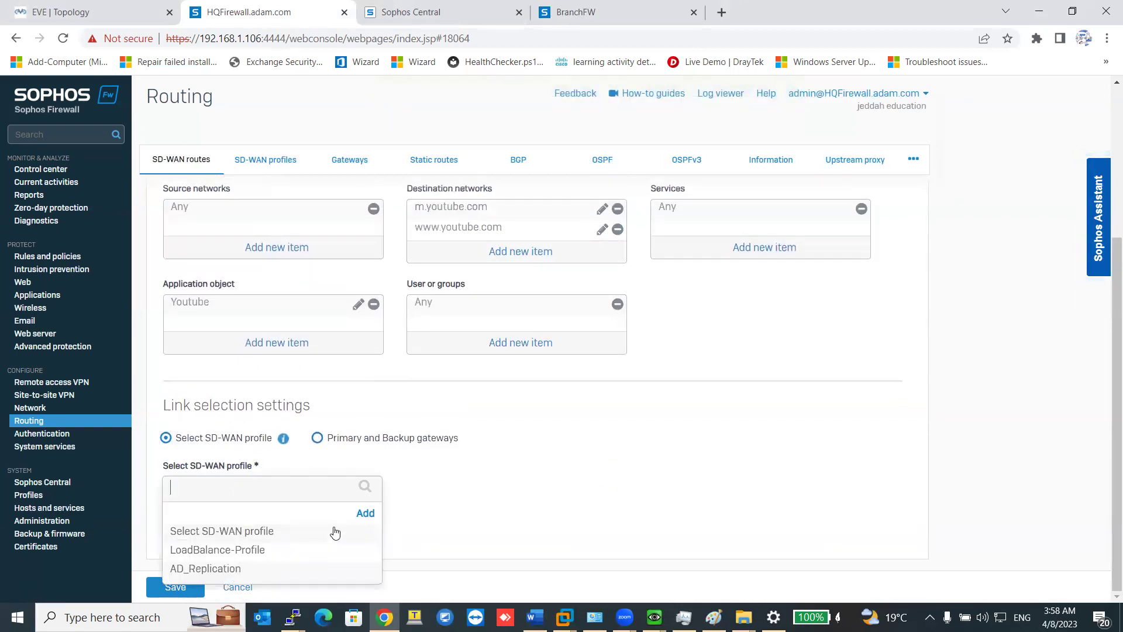
click(359, 514)
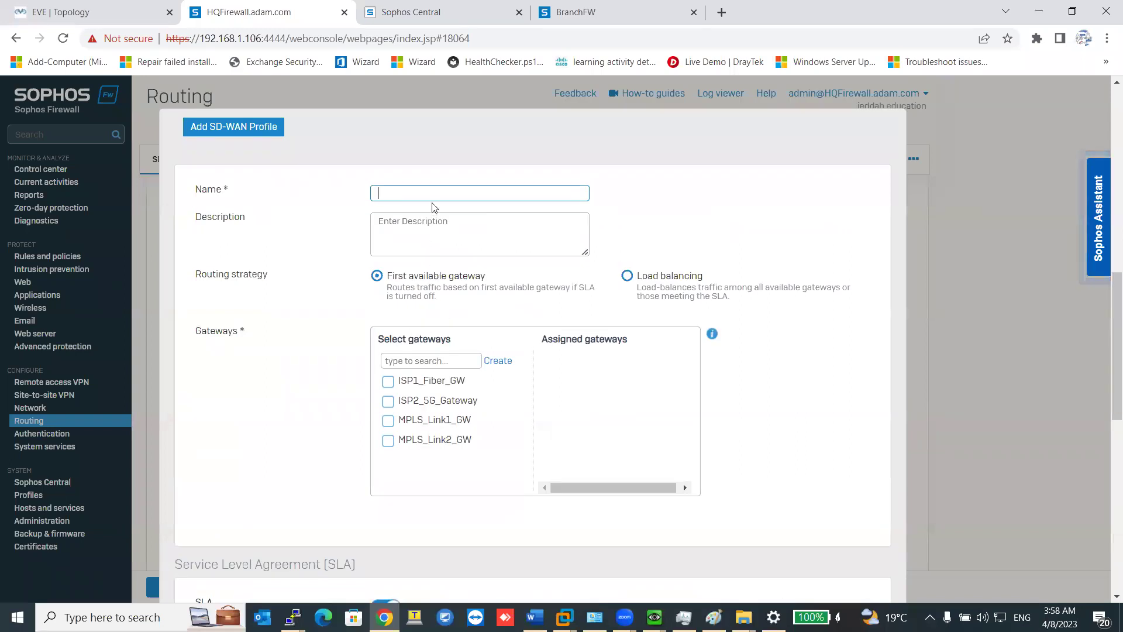
text(Y)
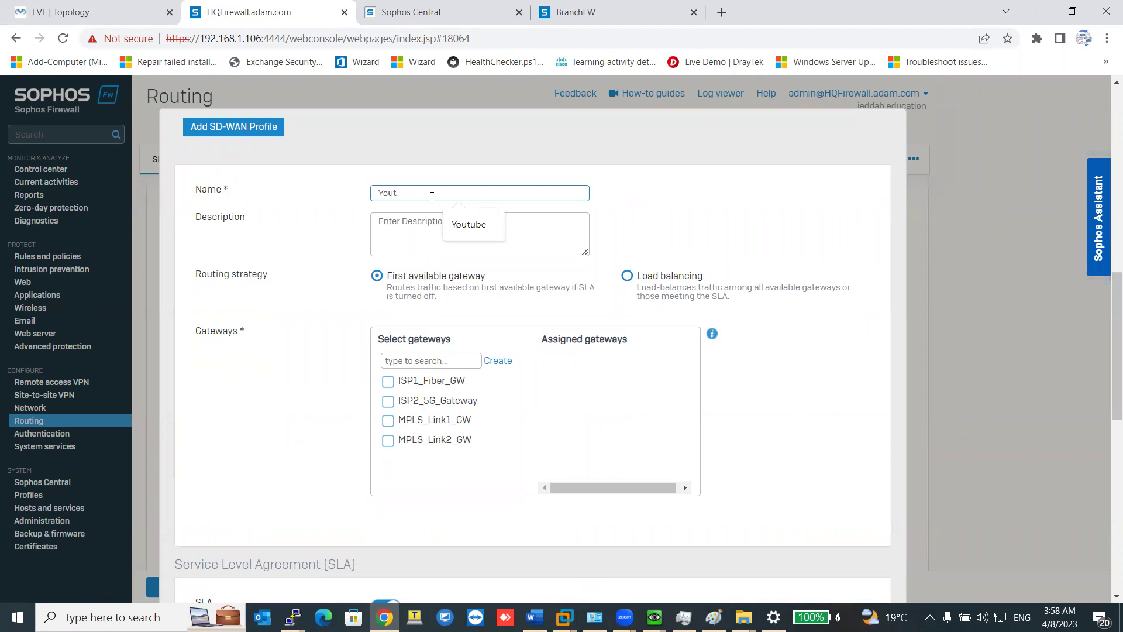
text(out)
key(Down)
key(Return)
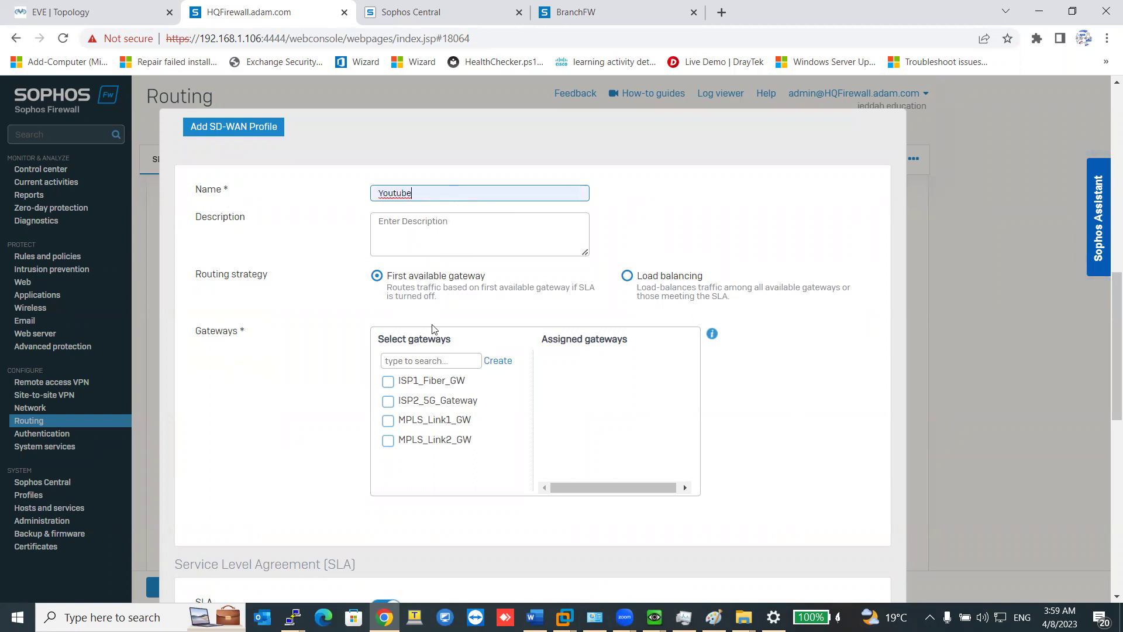
Assign ISP2_5G_Gateway and ISP1_Fiber_GW to the profile and switch to custom SLA.
click(446, 402)
click(429, 383)
scroll(433, 388, down, 5)
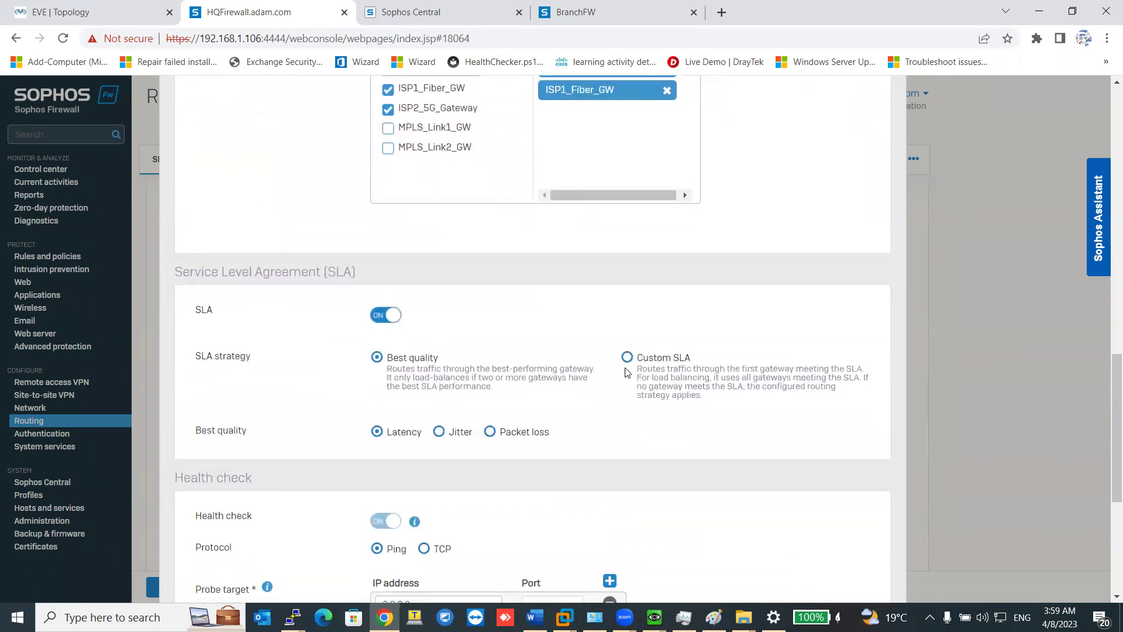
click(628, 358)
mouse_move(643, 439)
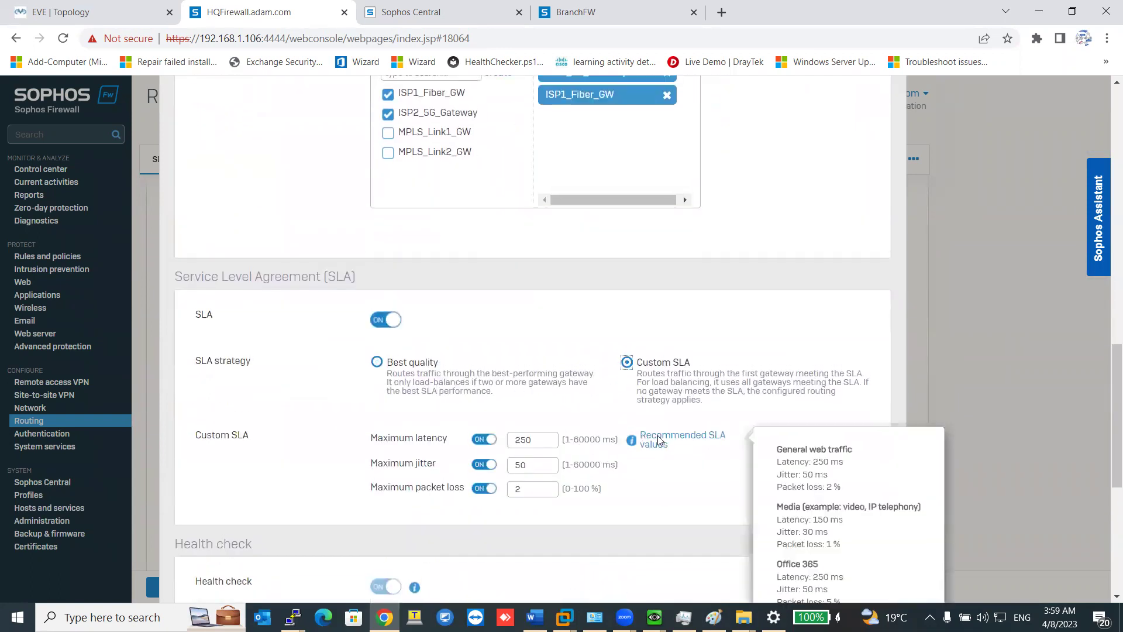
scroll(660, 440, down, 1)
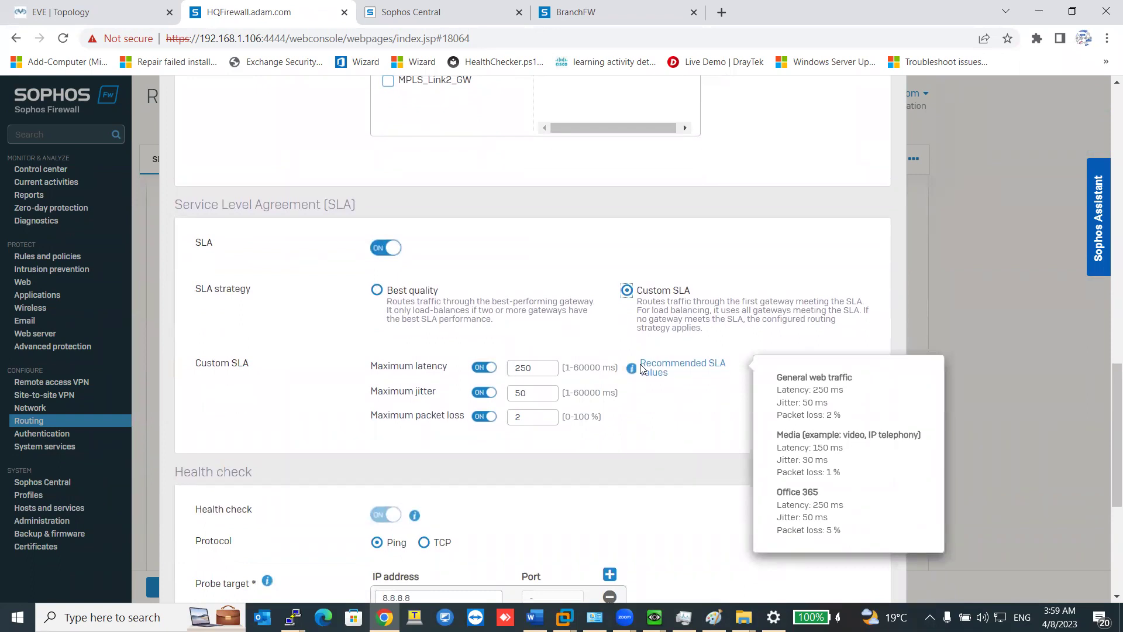
scroll(496, 358, down, 2)
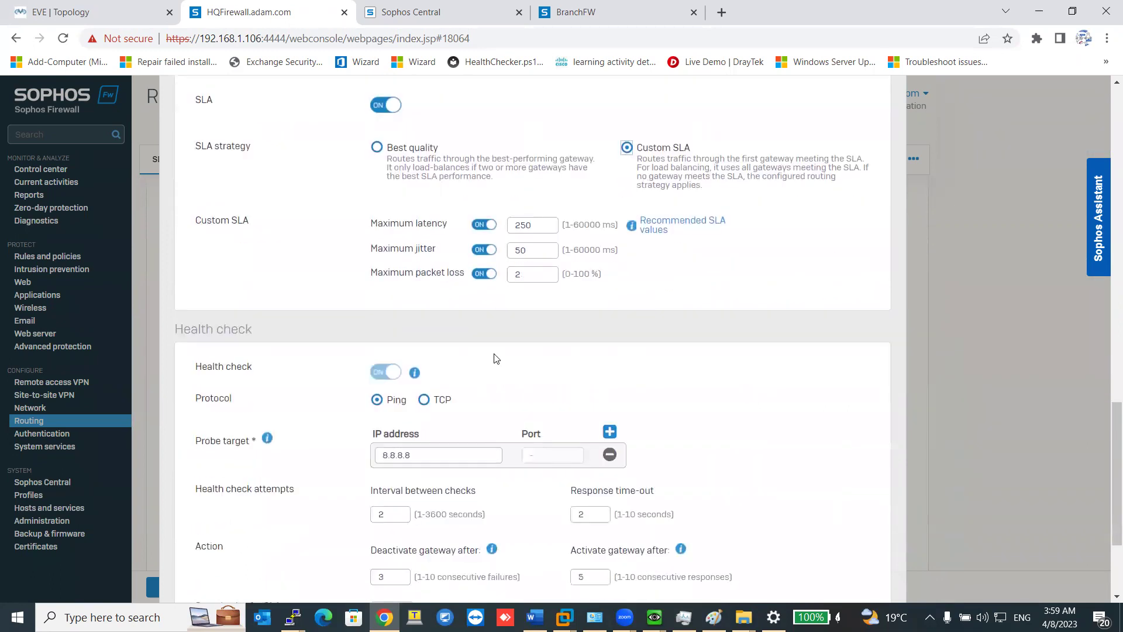
scroll(398, 339, down, 1)
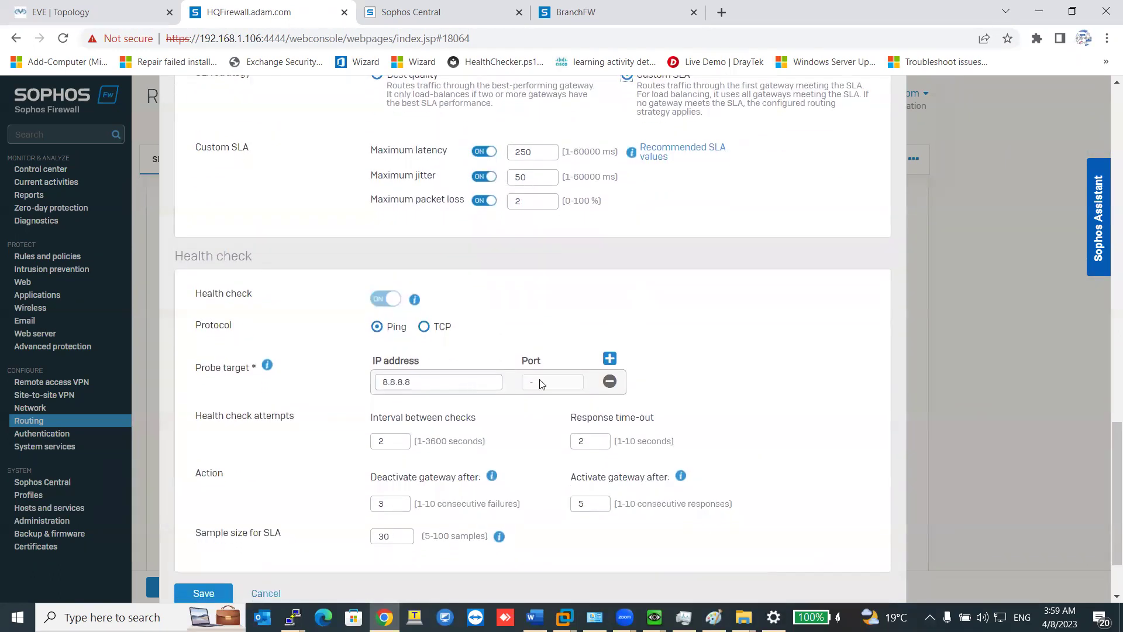
Add a 1.1.1.1 health-check probe, set sample size 5, and save the profile.
click(609, 359)
drag(412, 404, 349, 421)
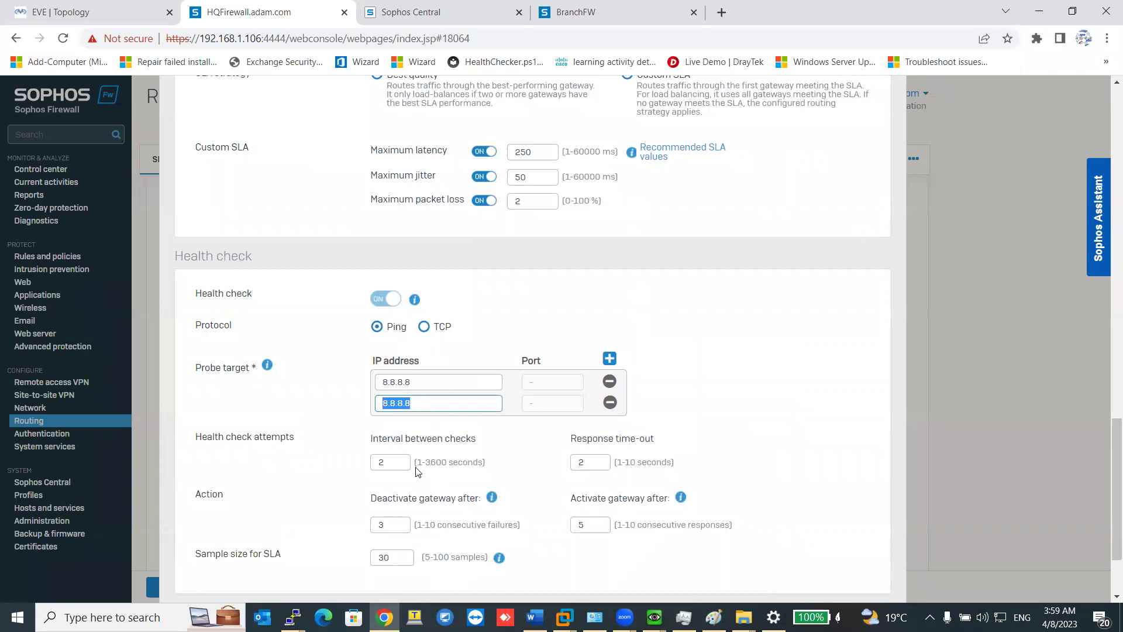
text(1.1.1.1)
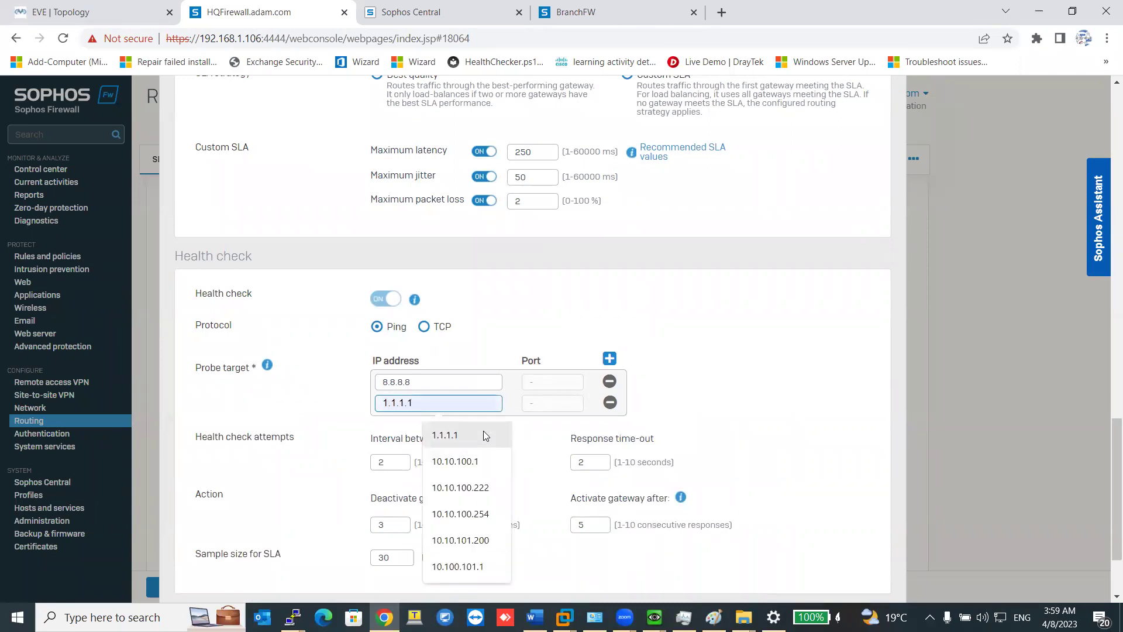
click(445, 434)
scroll(397, 468, down, 2)
double_click(385, 443)
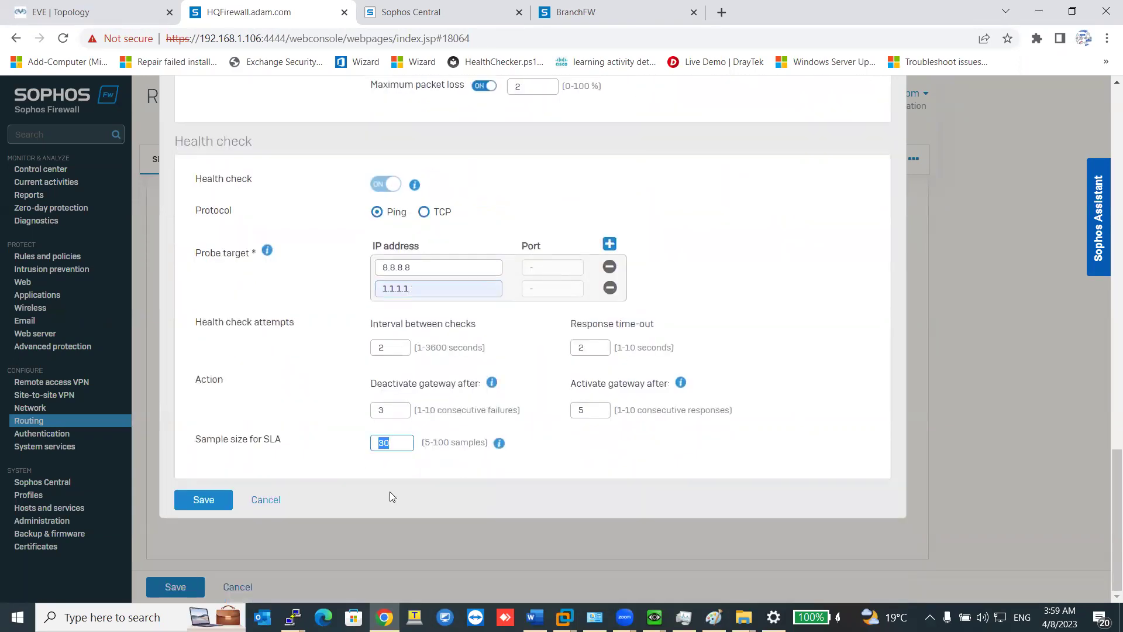
text(5)
click(199, 507)
scroll(388, 433, up, 5)
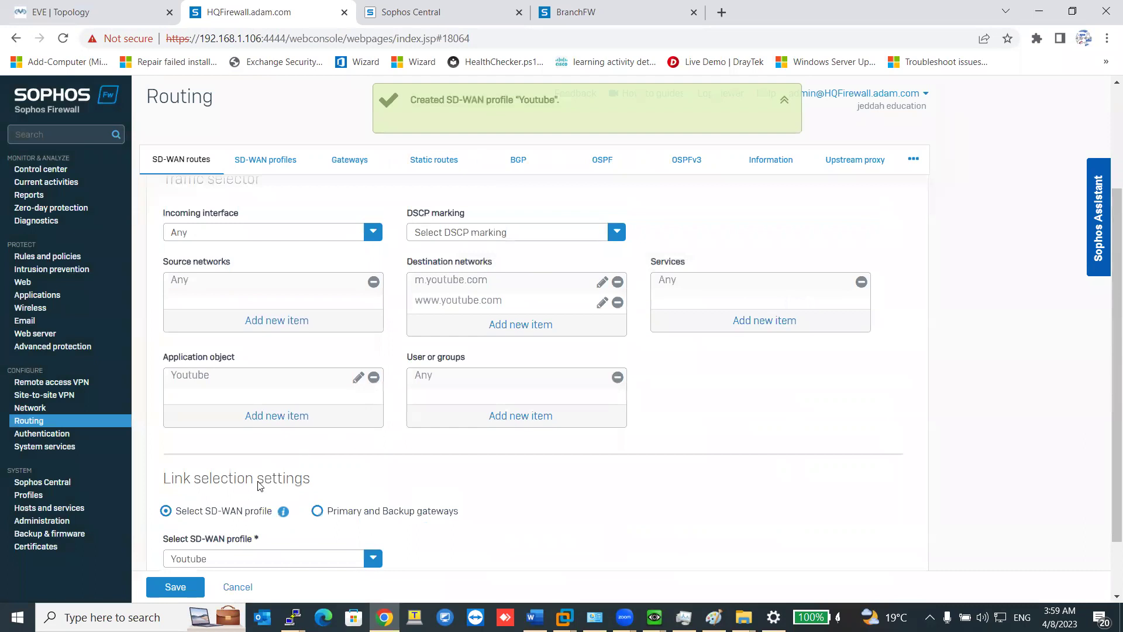
scroll(260, 486, down, 1)
Save the Youtube route and refresh the SD-WAN route list to confirm it appears third.
click(186, 587)
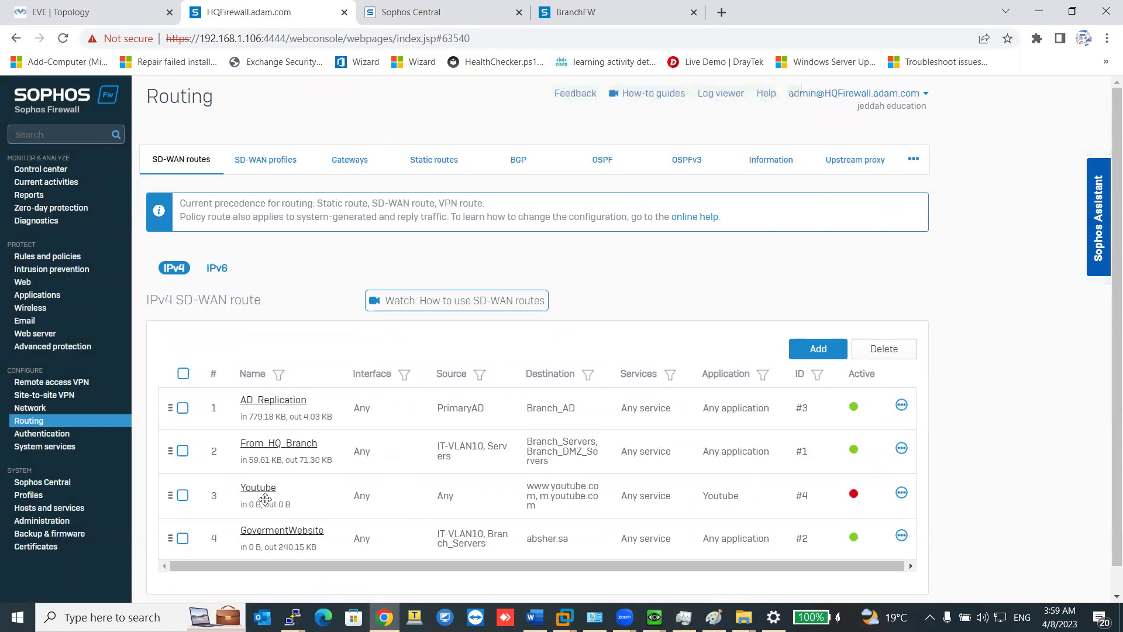
mouse_move(854, 496)
click(205, 161)
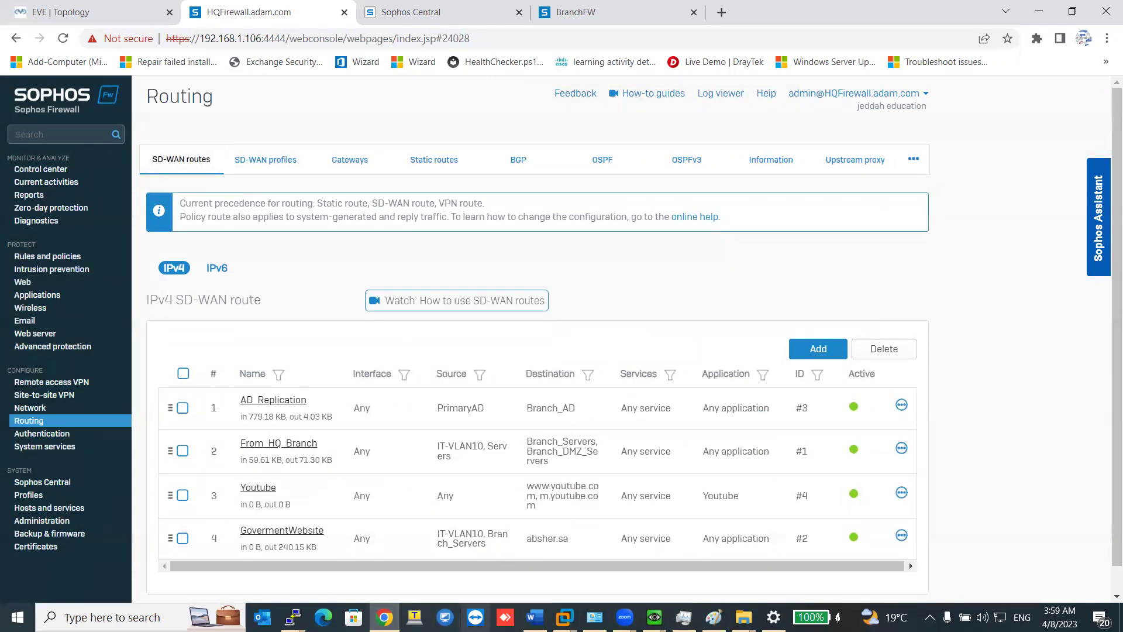
click(654, 618)
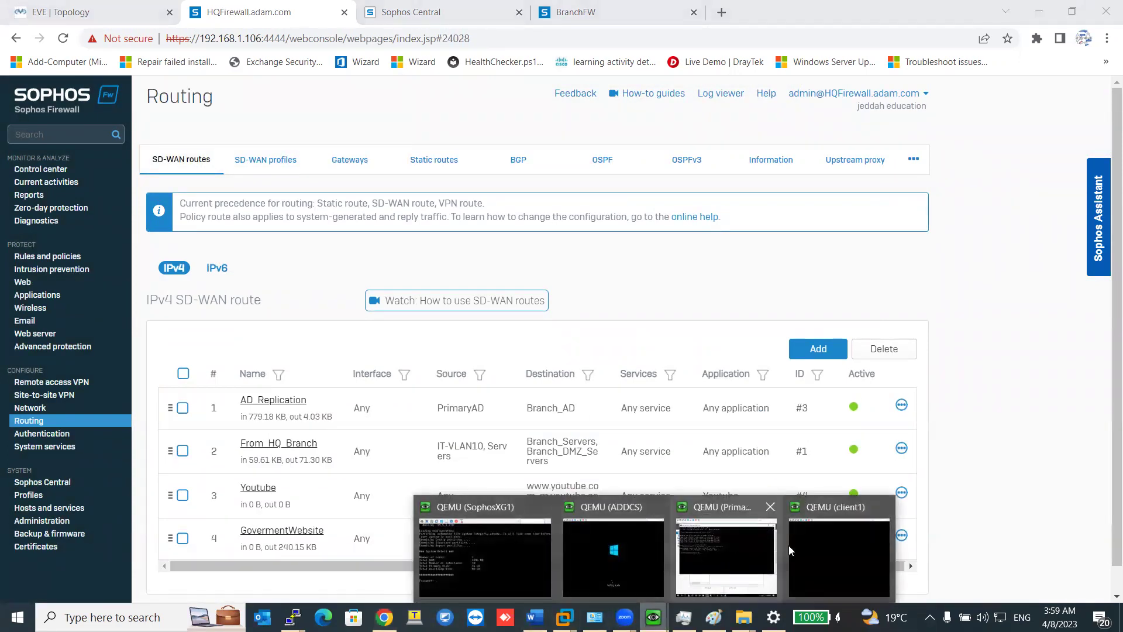
Sign in to the client1 Windows VM with its password.
click(822, 543)
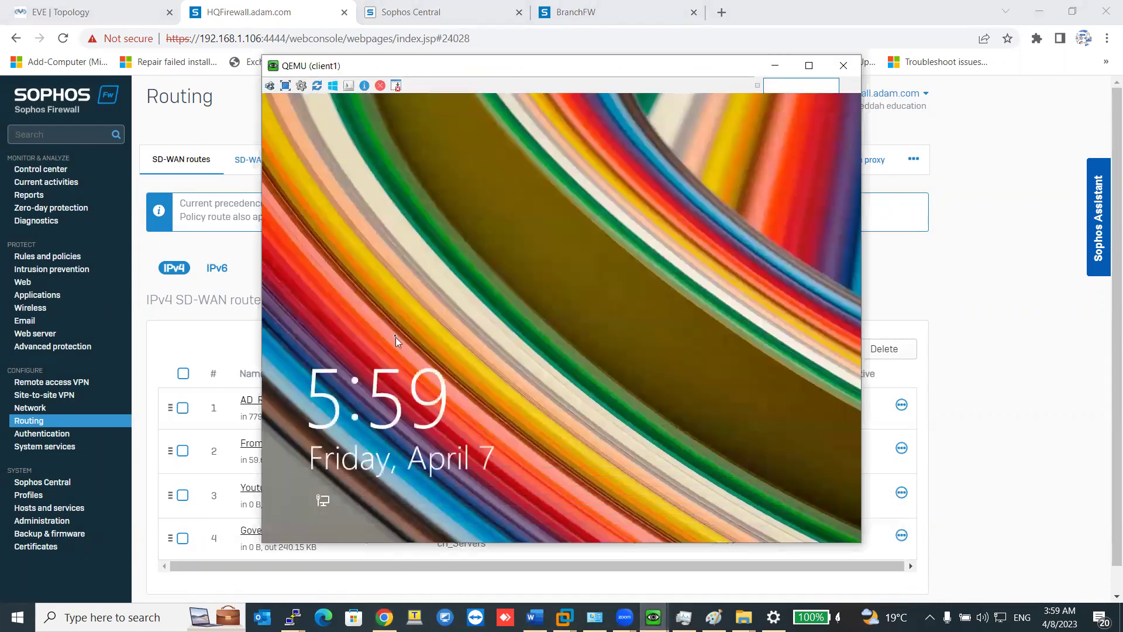
click(275, 96)
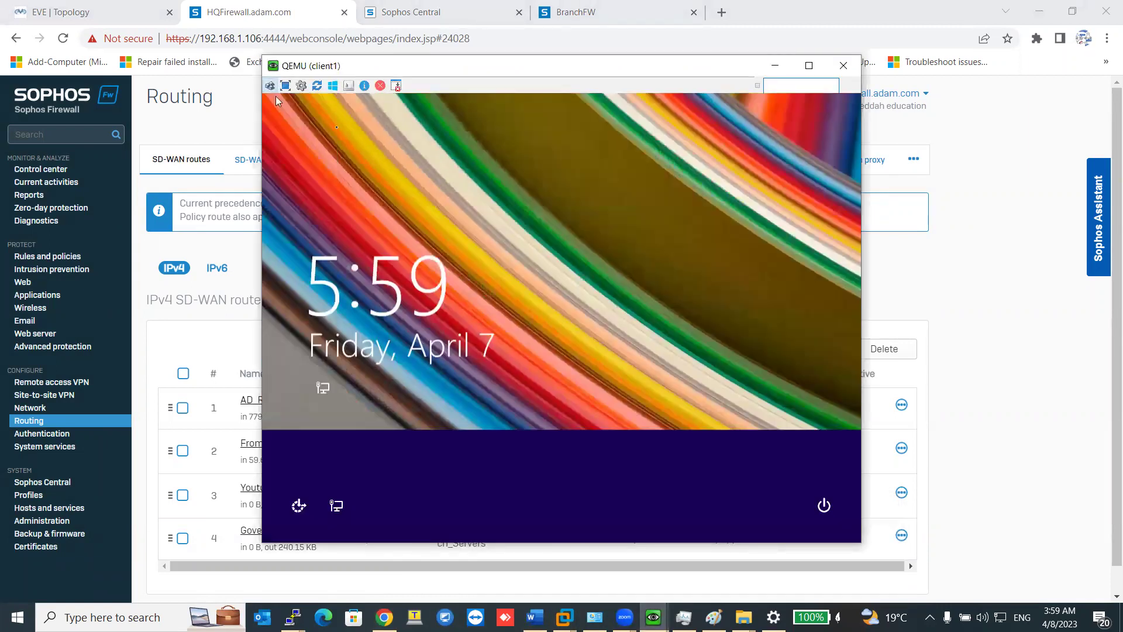
text(•)
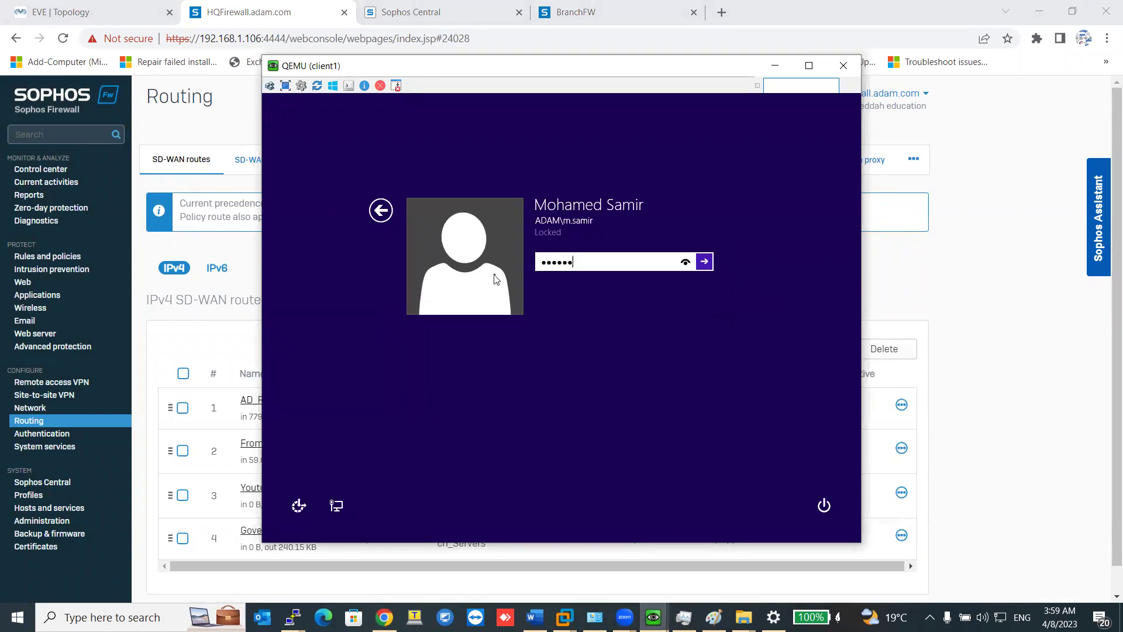
key(Return)
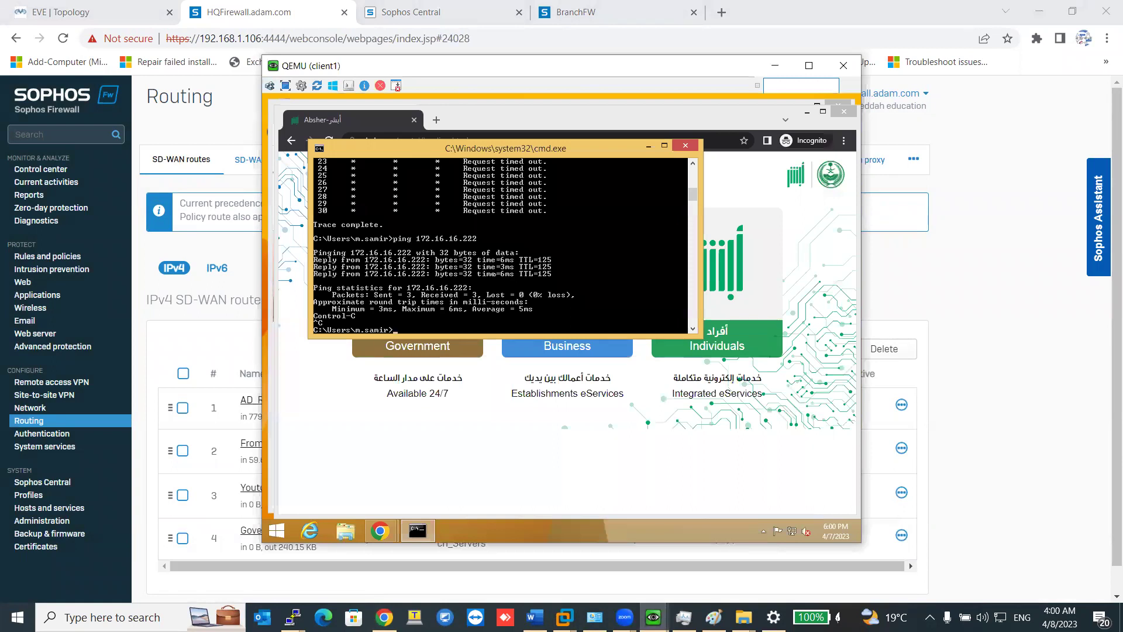
Load youtube.com in a new incognito tab and run a quick search in another tab.
click(685, 145)
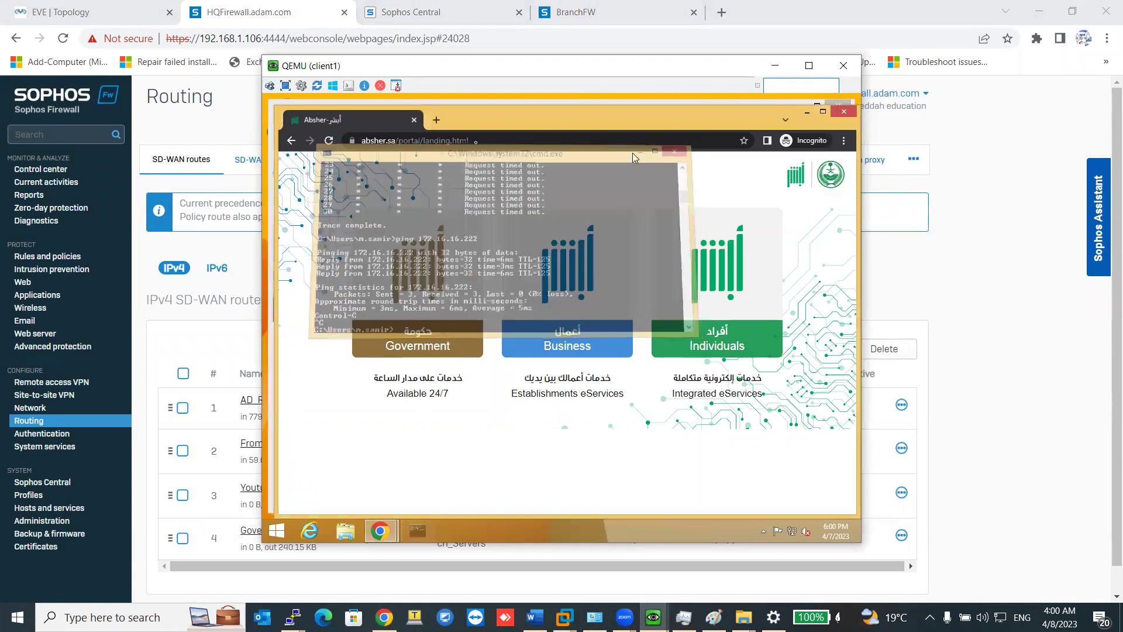
click(436, 119)
text(y)
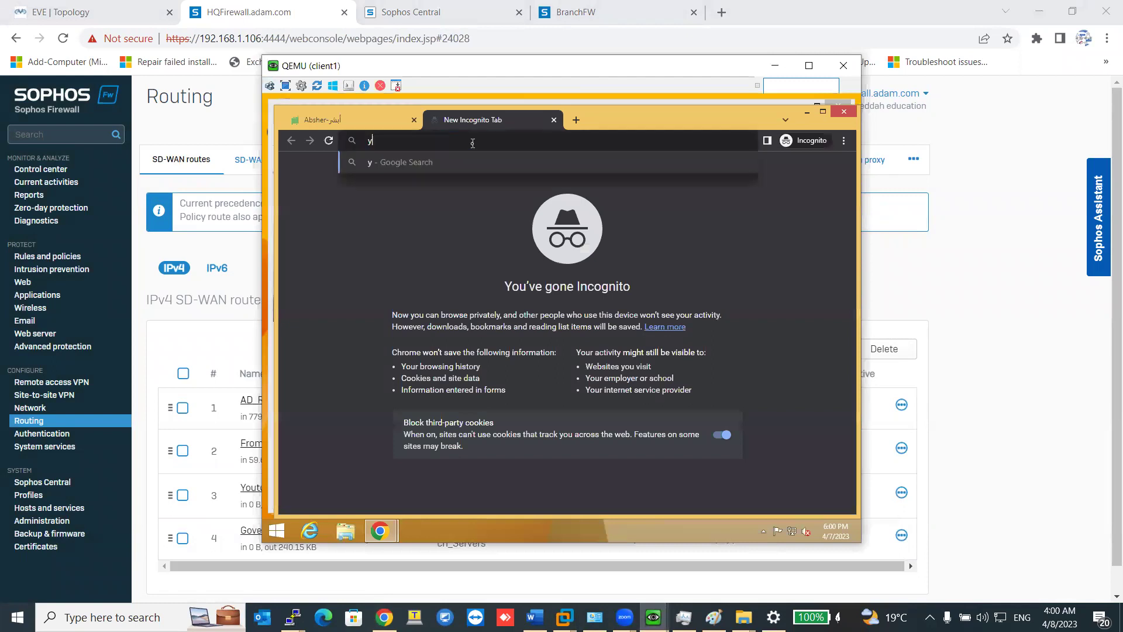
text(outube.com)
key(Return)
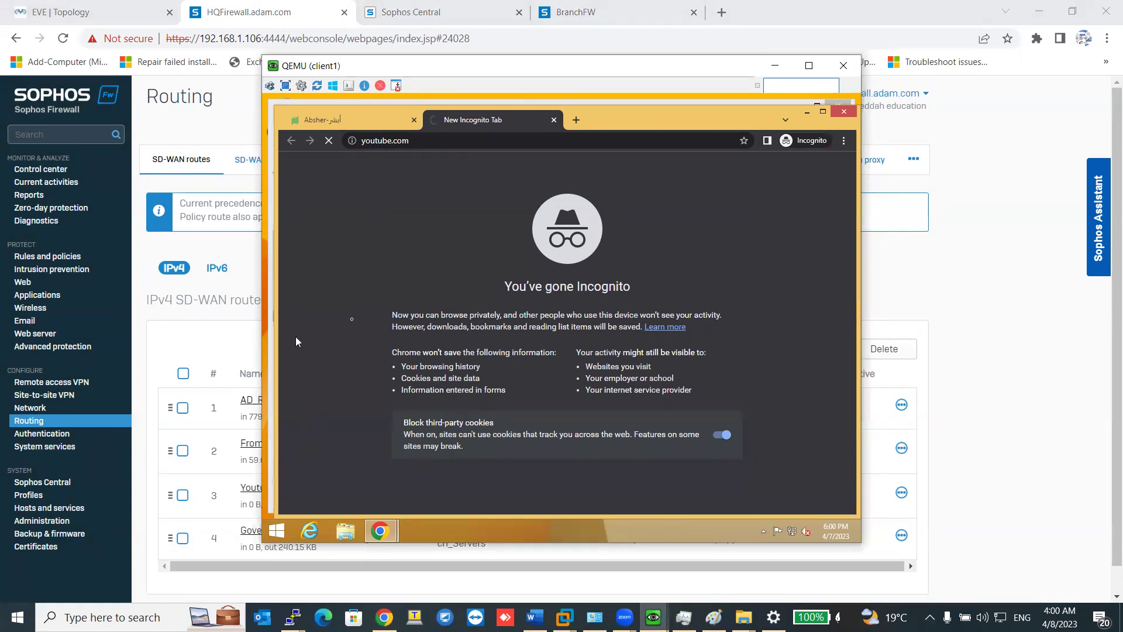
click(359, 122)
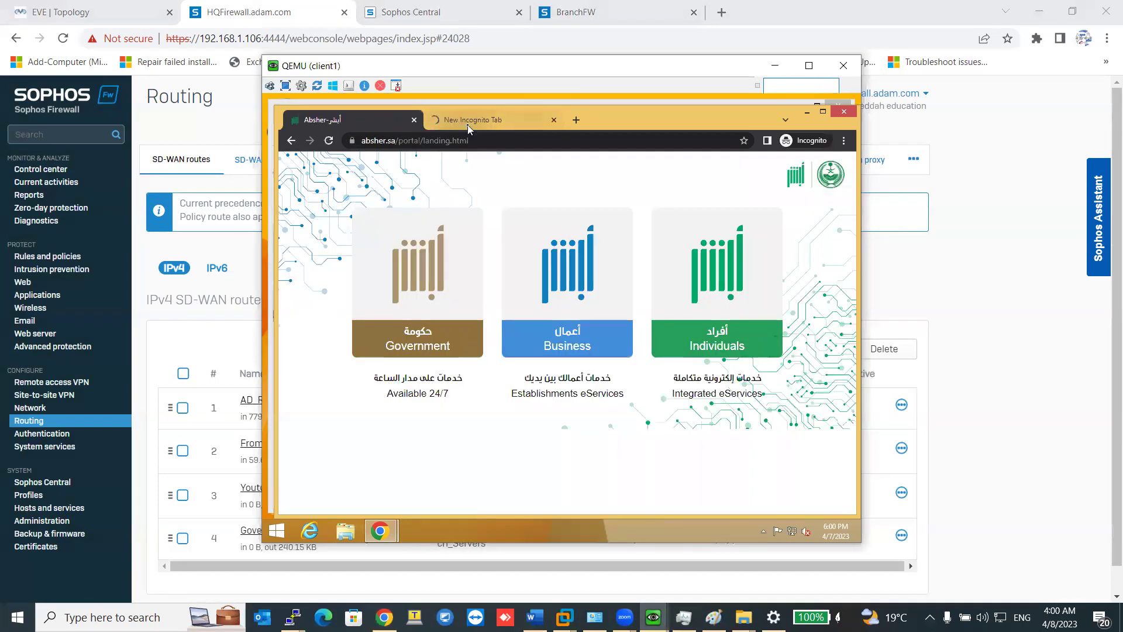
click(465, 122)
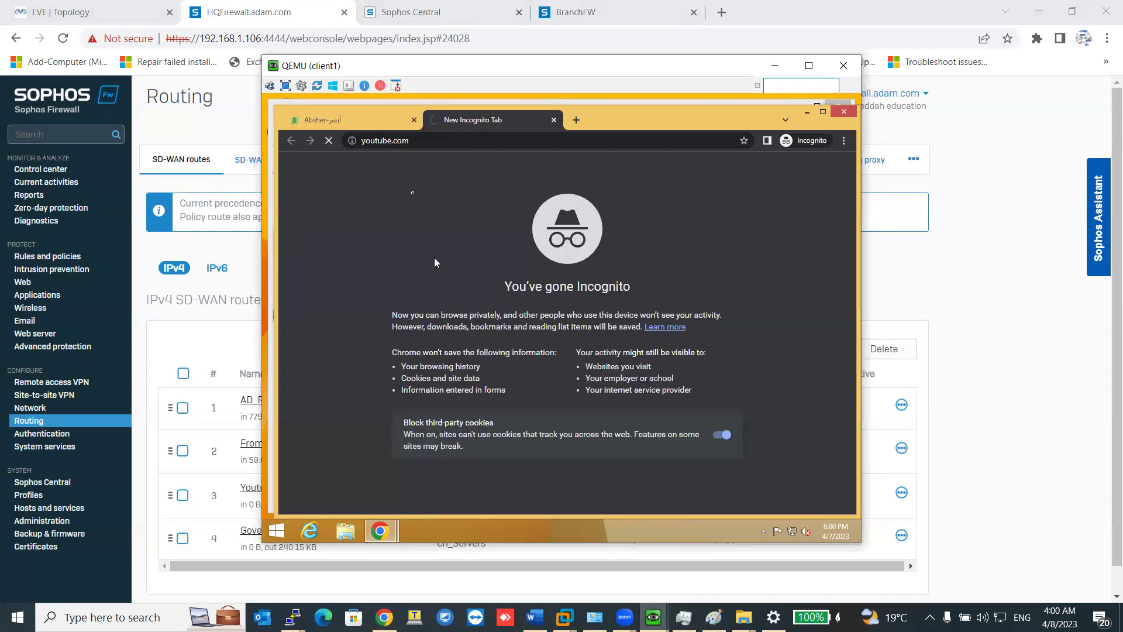
click(575, 120)
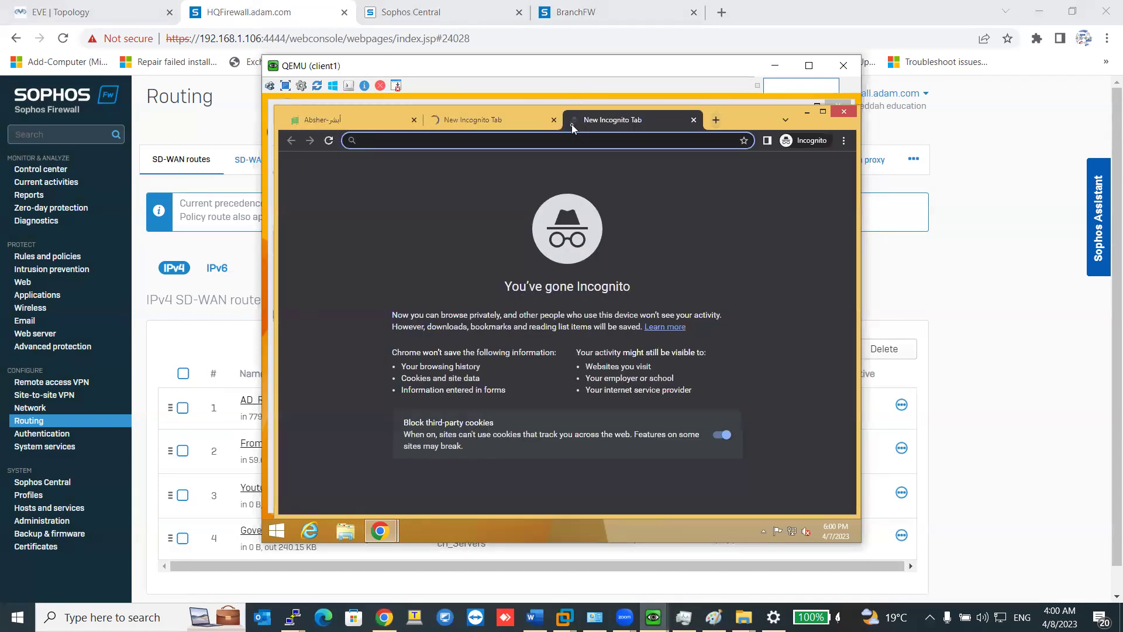
text(g)
key(Return)
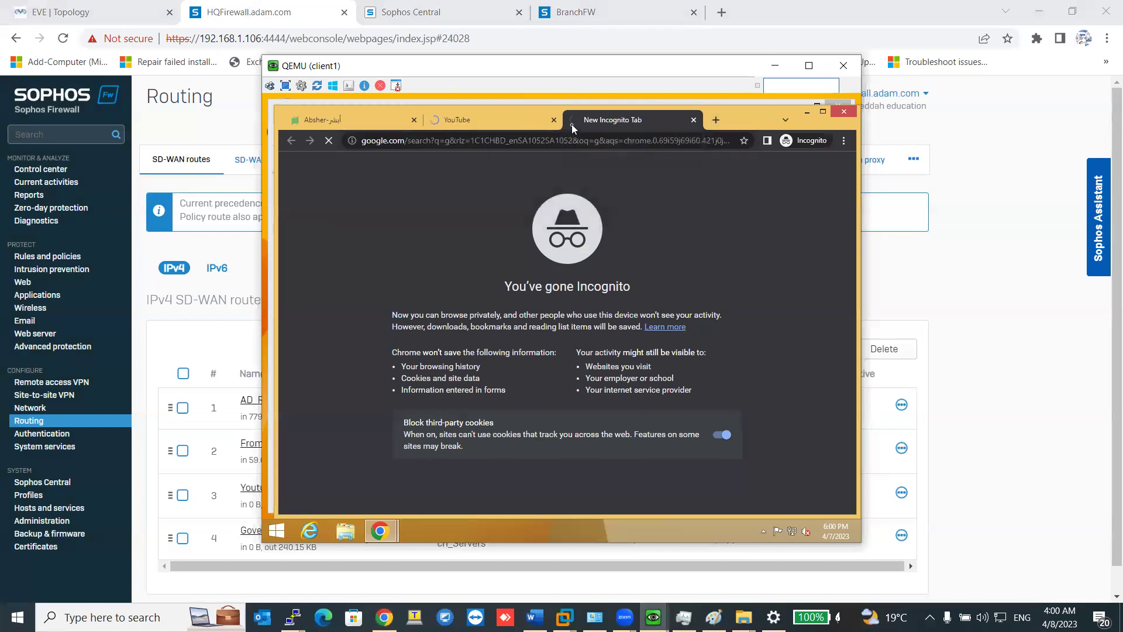
click(490, 120)
Launch cmd from the Run dialog and type a ping command.
right_click(277, 531)
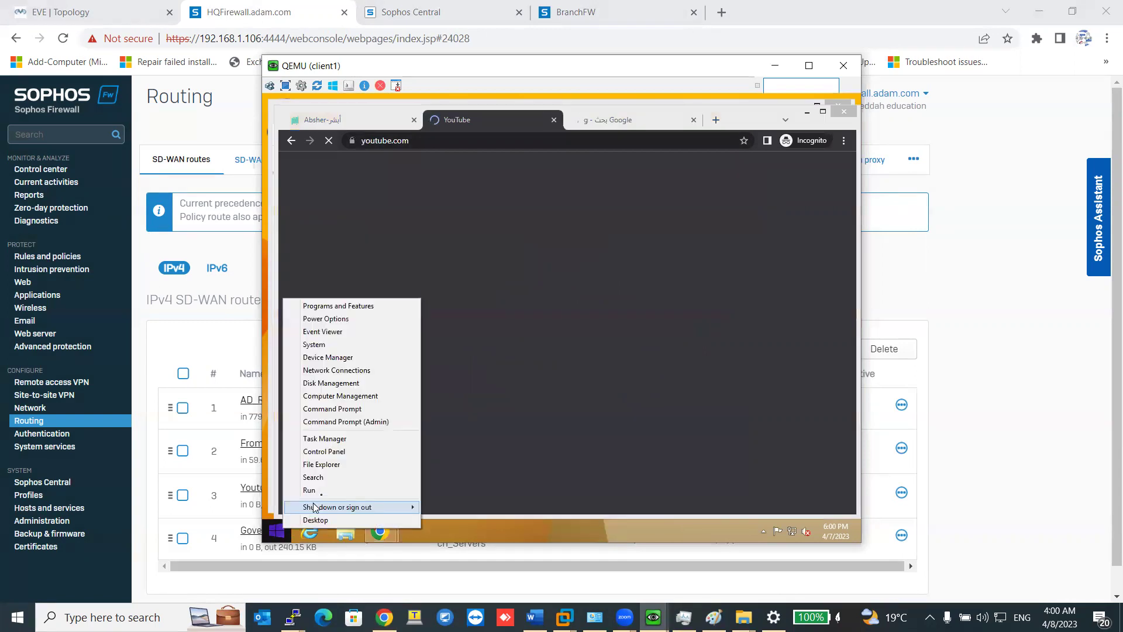
click(310, 491)
text(cmd)
key(Return)
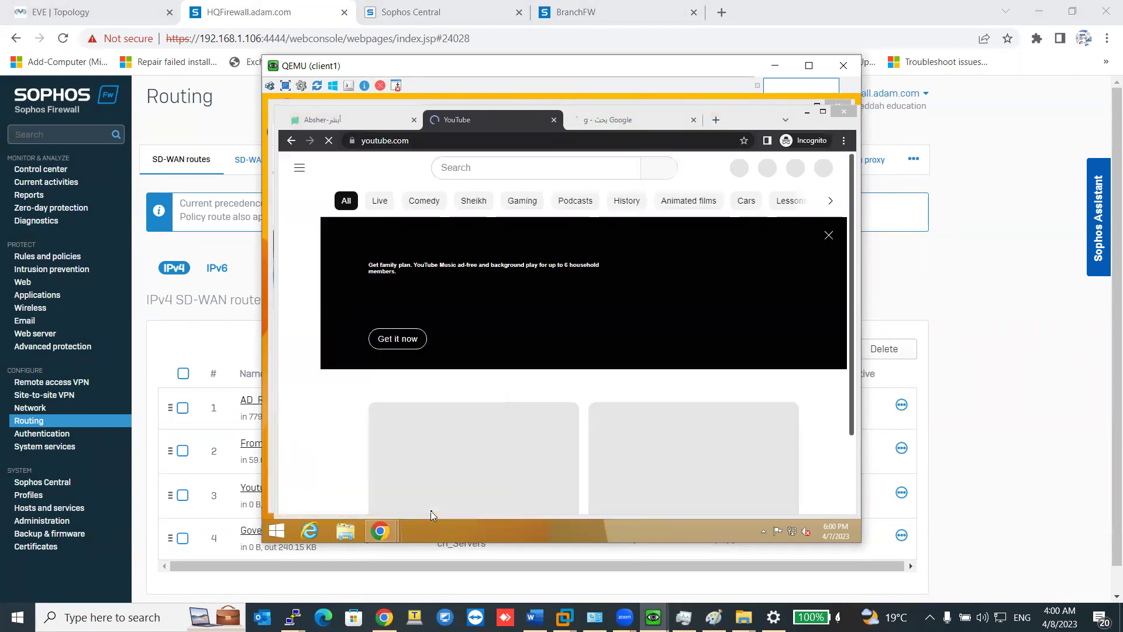
text(ping)
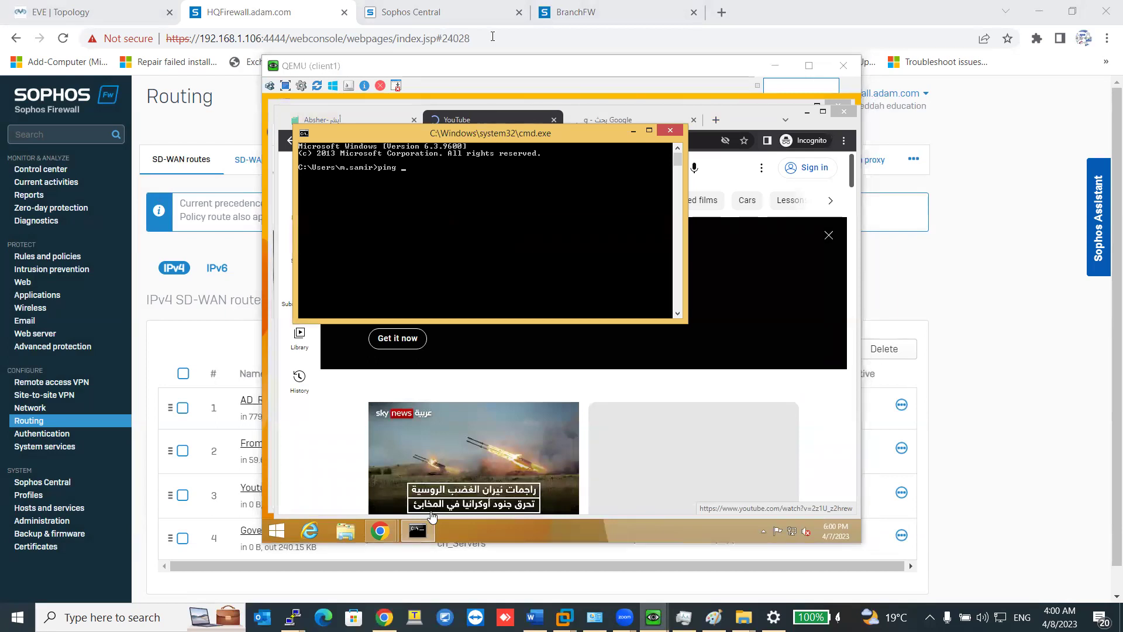
Return to the HQFirewall SD-WAN routes page.
mouse_move(654, 617)
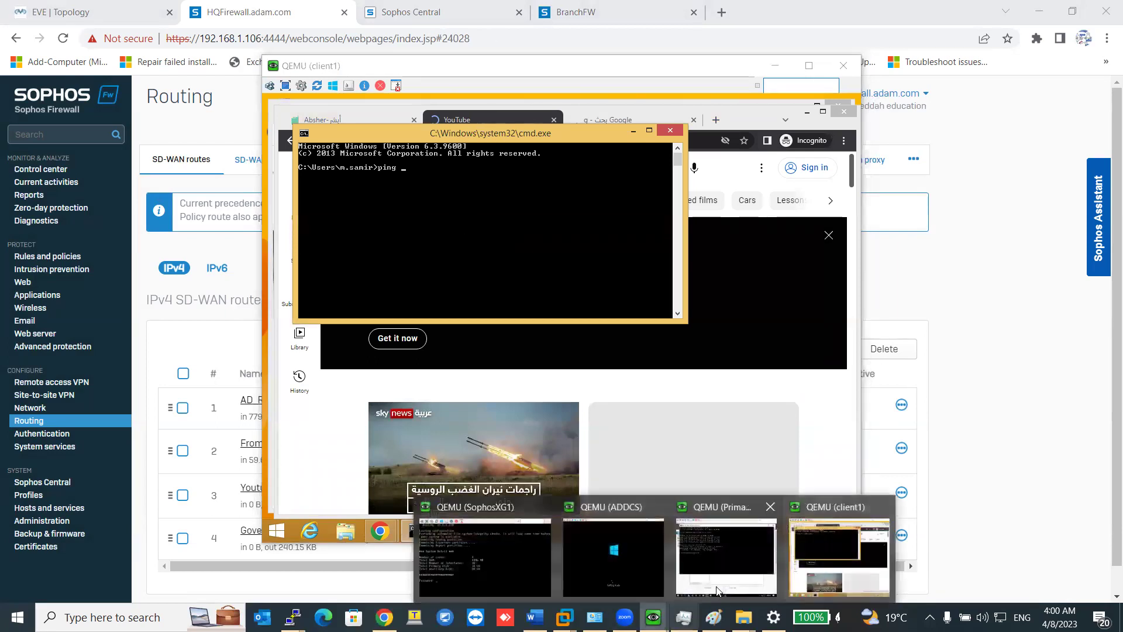
click(647, 550)
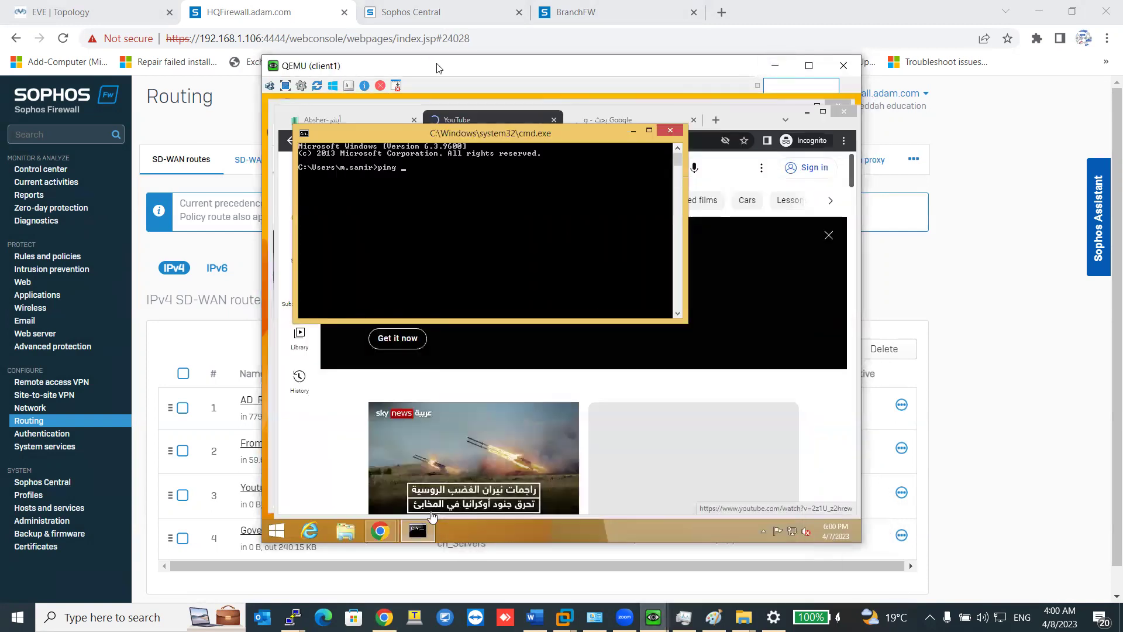
click(409, 12)
click(300, 21)
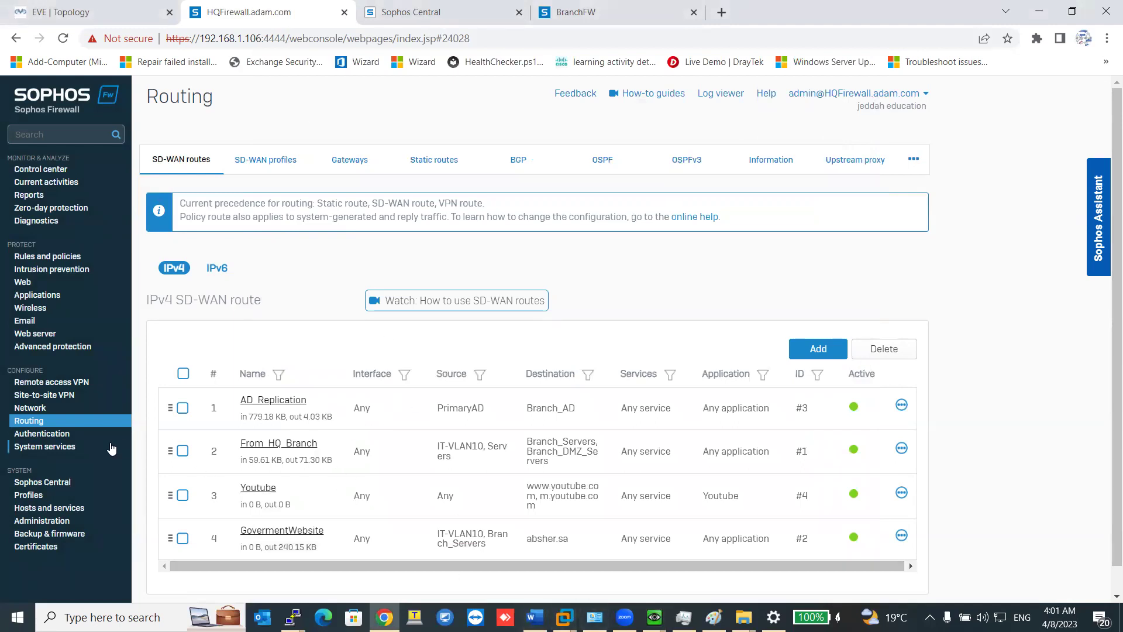
Refresh the SD-WAN route traffic counters, check client1's console, then close it.
click(81, 427)
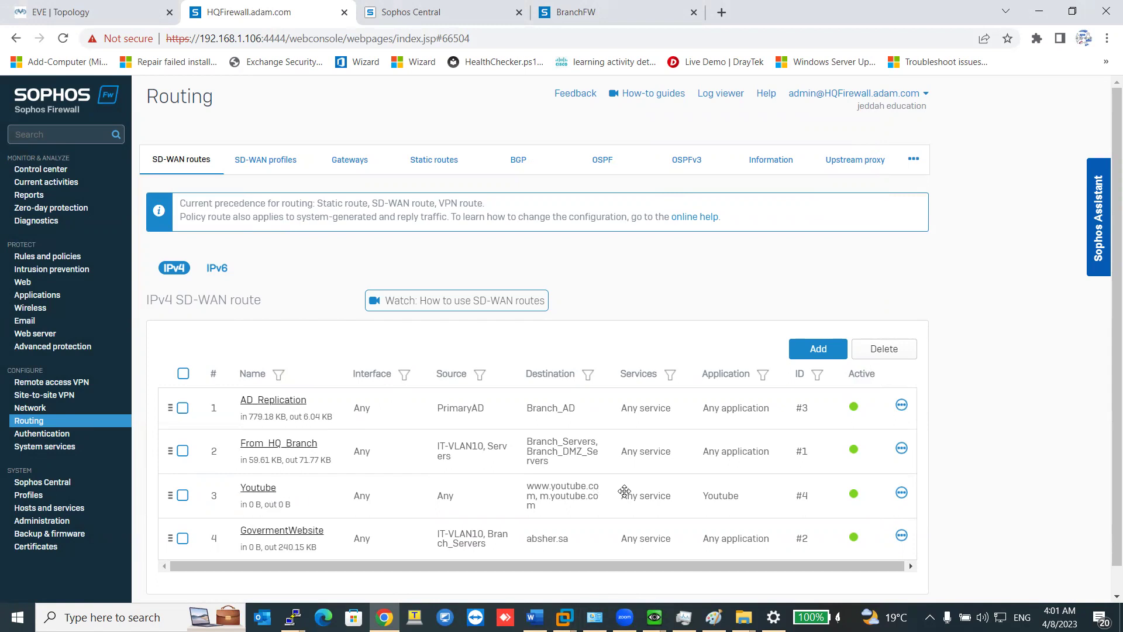
click(654, 617)
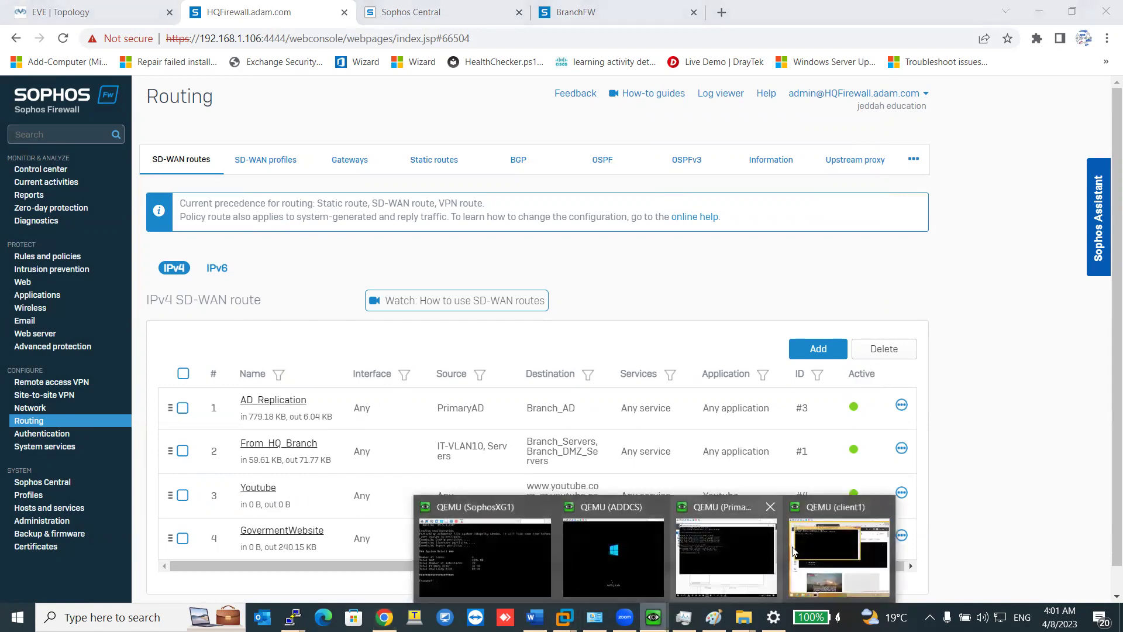
click(839, 559)
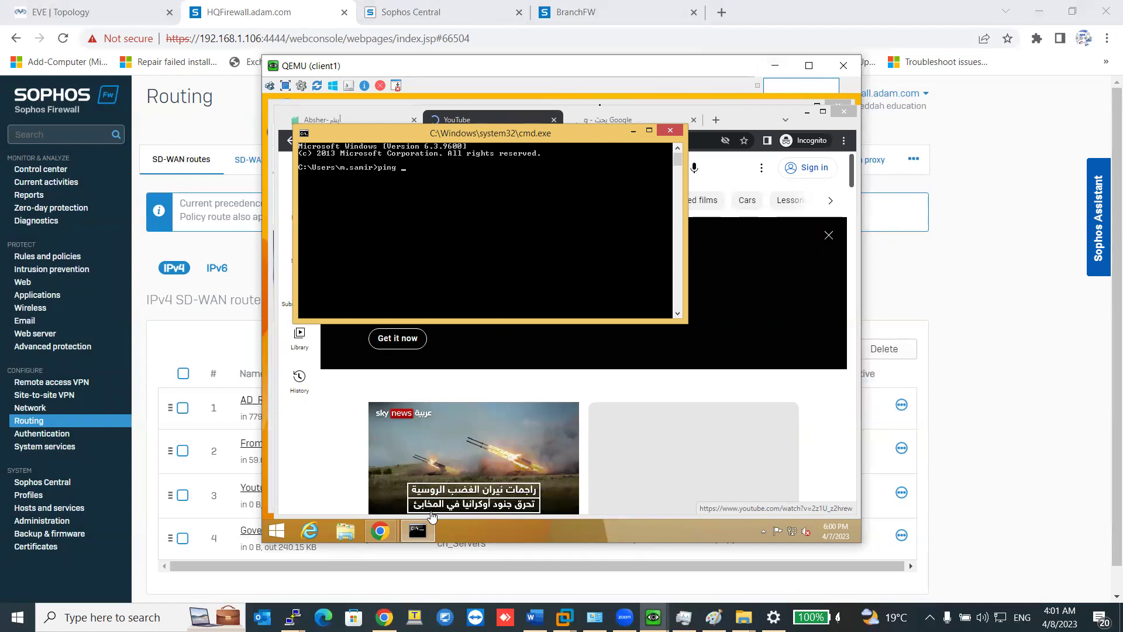
click(843, 65)
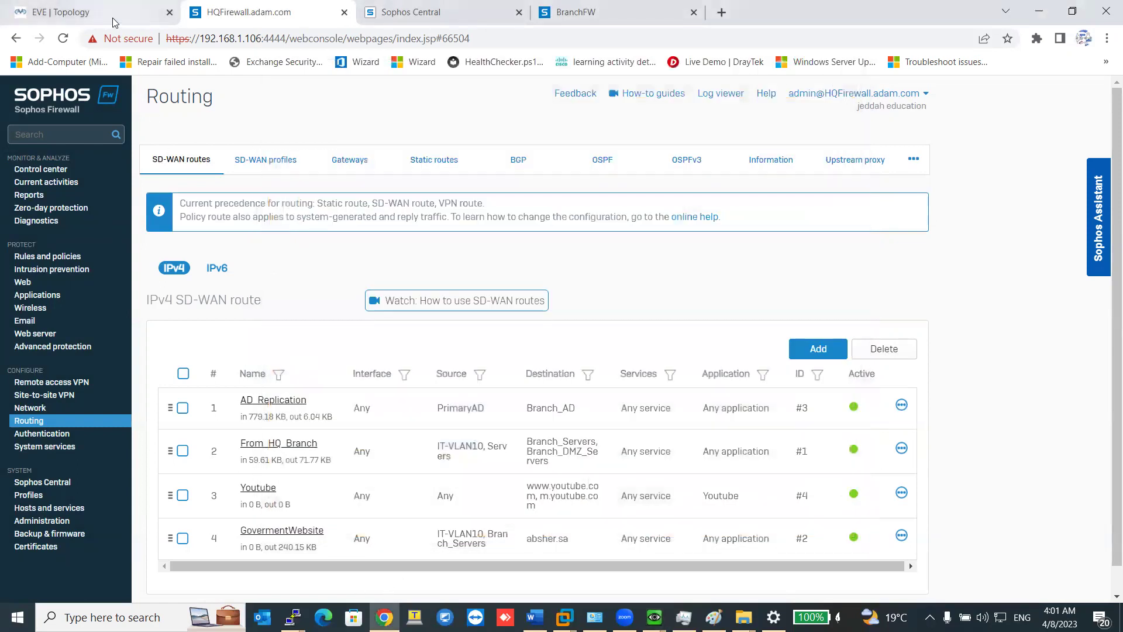
Launch client1's console from the EVE lab topology.
click(114, 18)
click(73, 408)
click(585, 141)
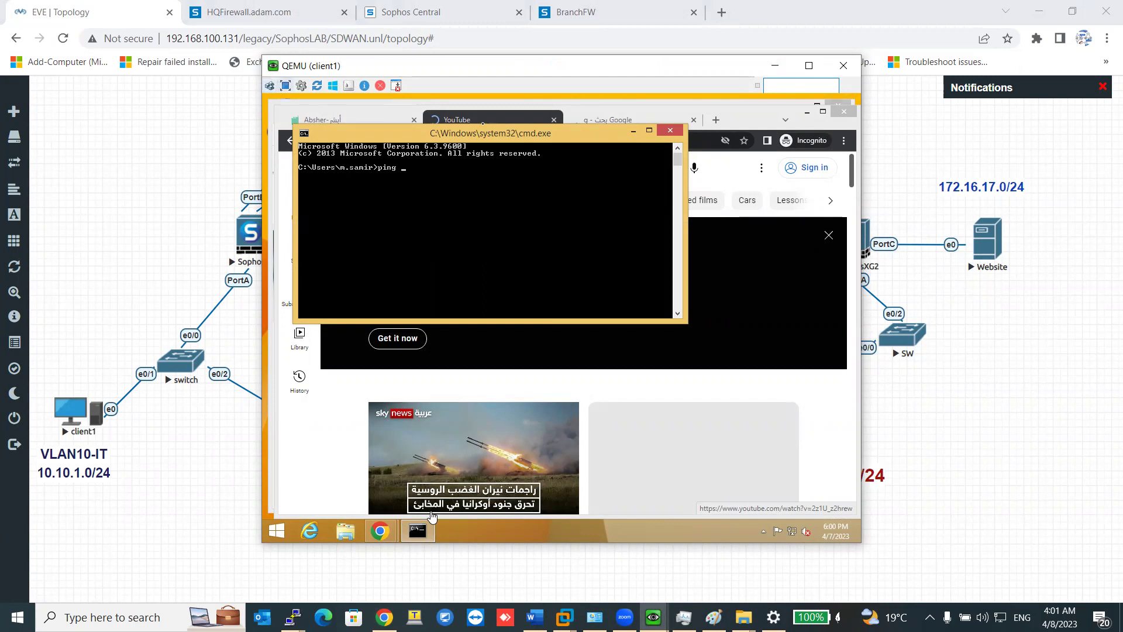
Open Task Manager on the host, then return to the client1 console.
key(ctrl+shift+Escape)
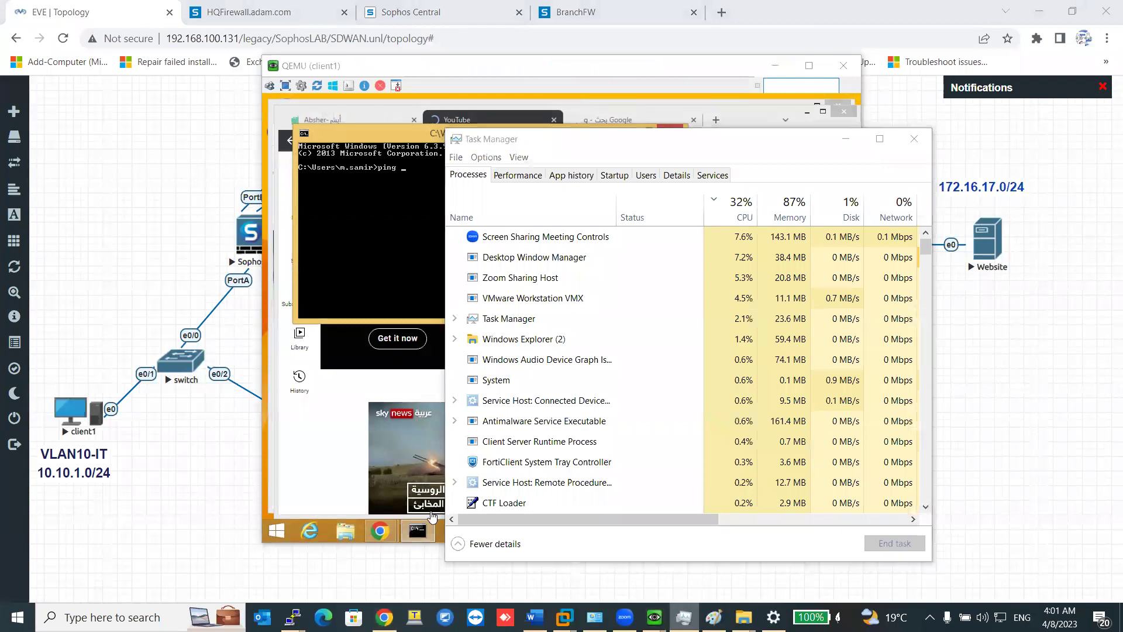
click(432, 516)
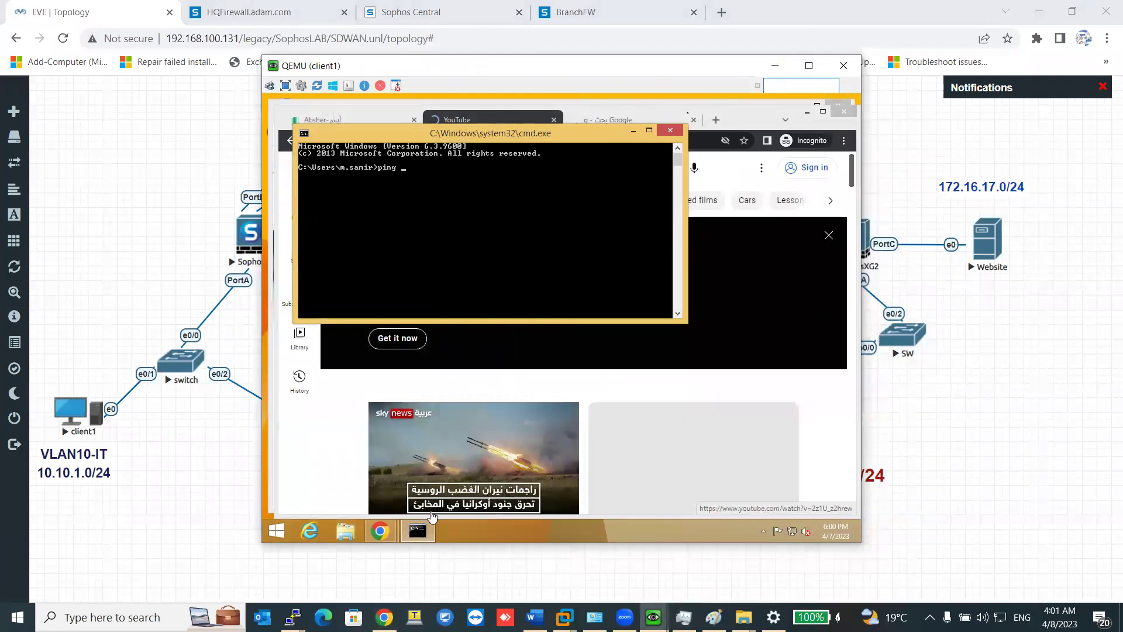
Reopen the client1 console, view it full screen at 1:1 scale, then restore the window.
click(843, 64)
click(80, 417)
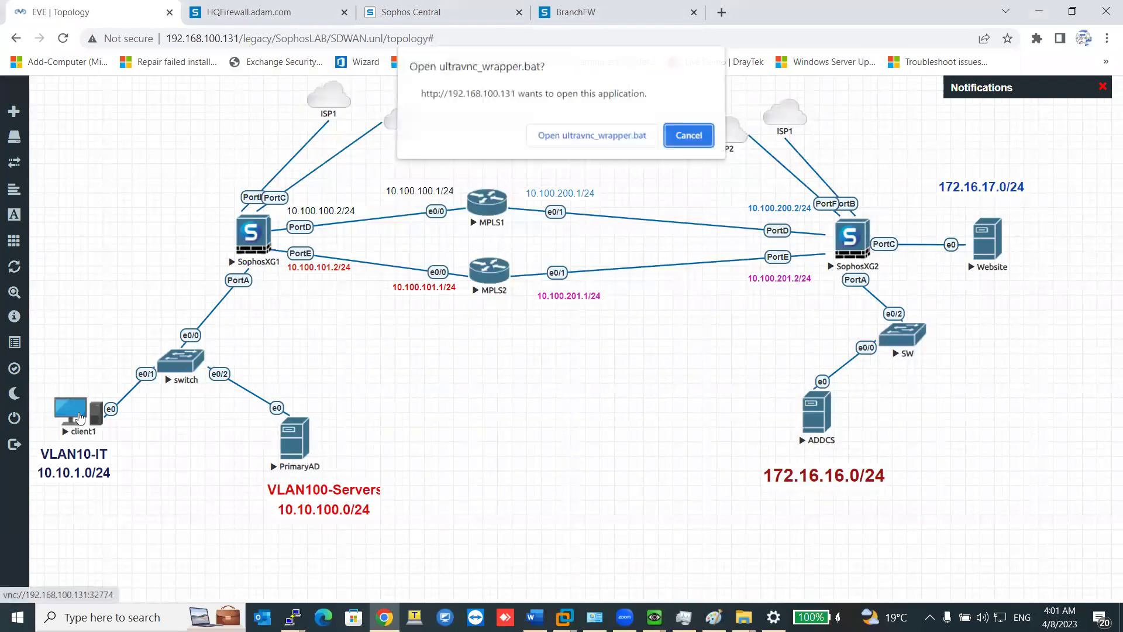
click(588, 135)
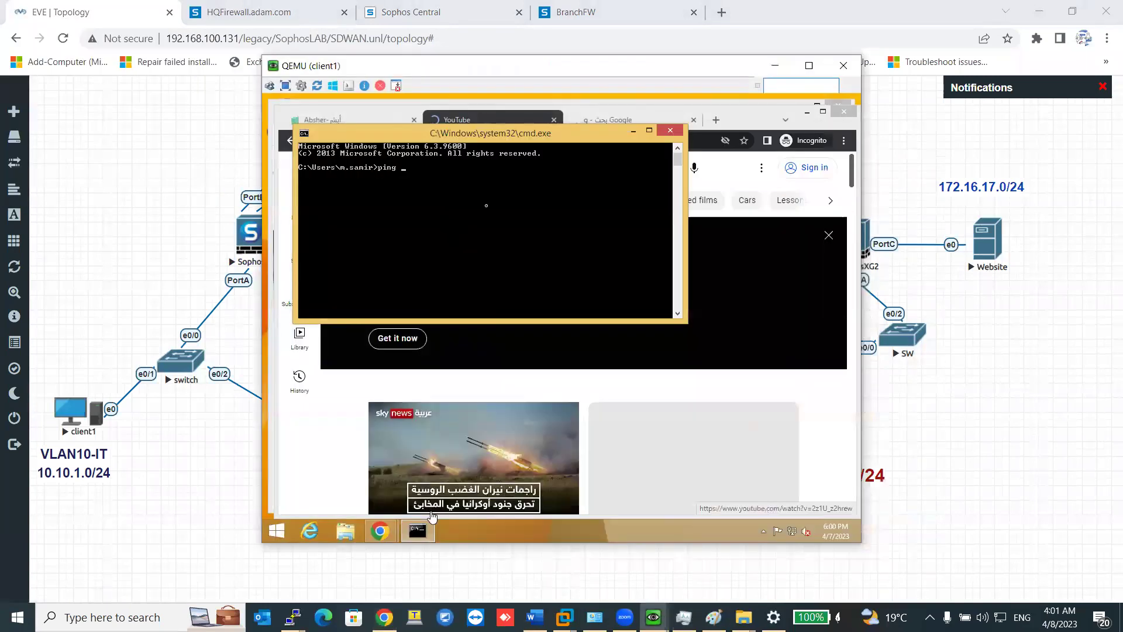
click(301, 85)
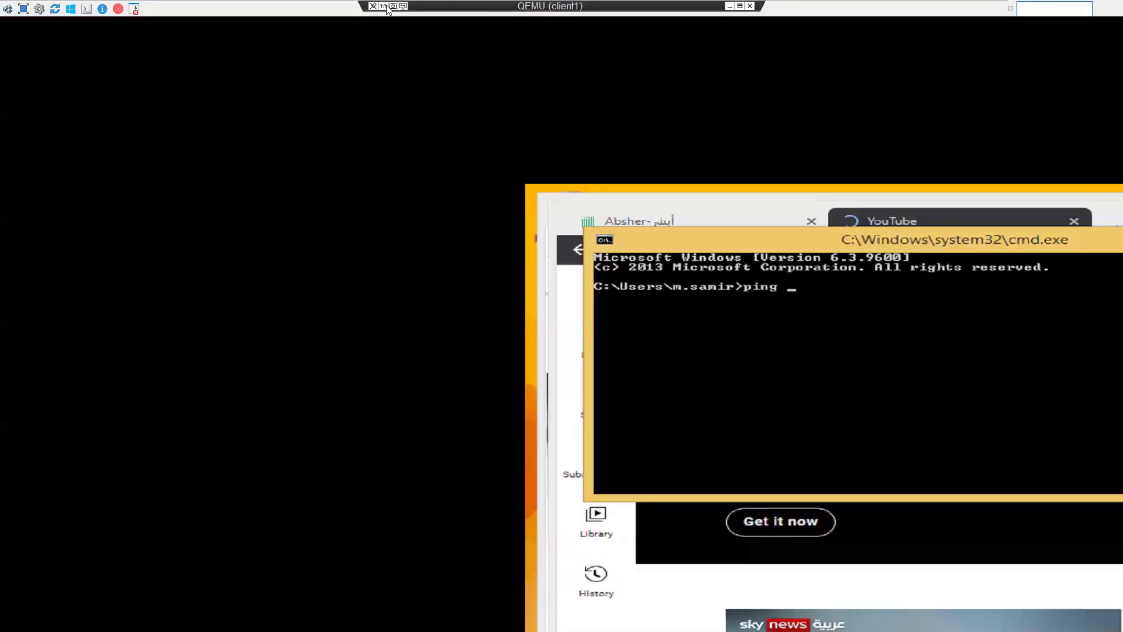
click(385, 6)
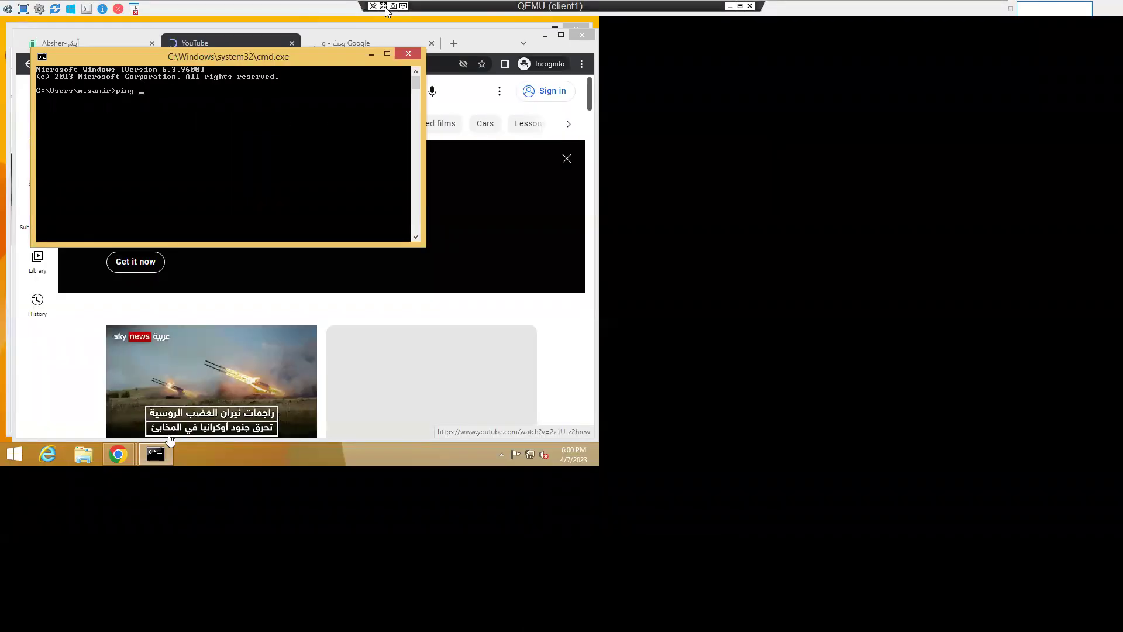
click(740, 6)
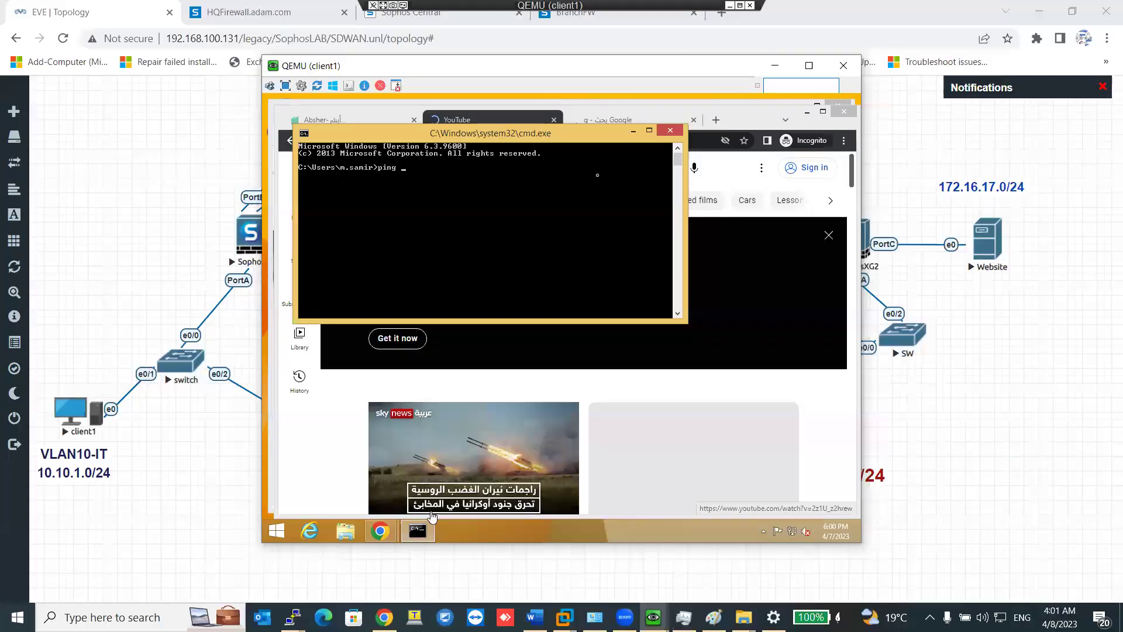
Close the client1 console, then stop and restart the client1 node.
click(843, 65)
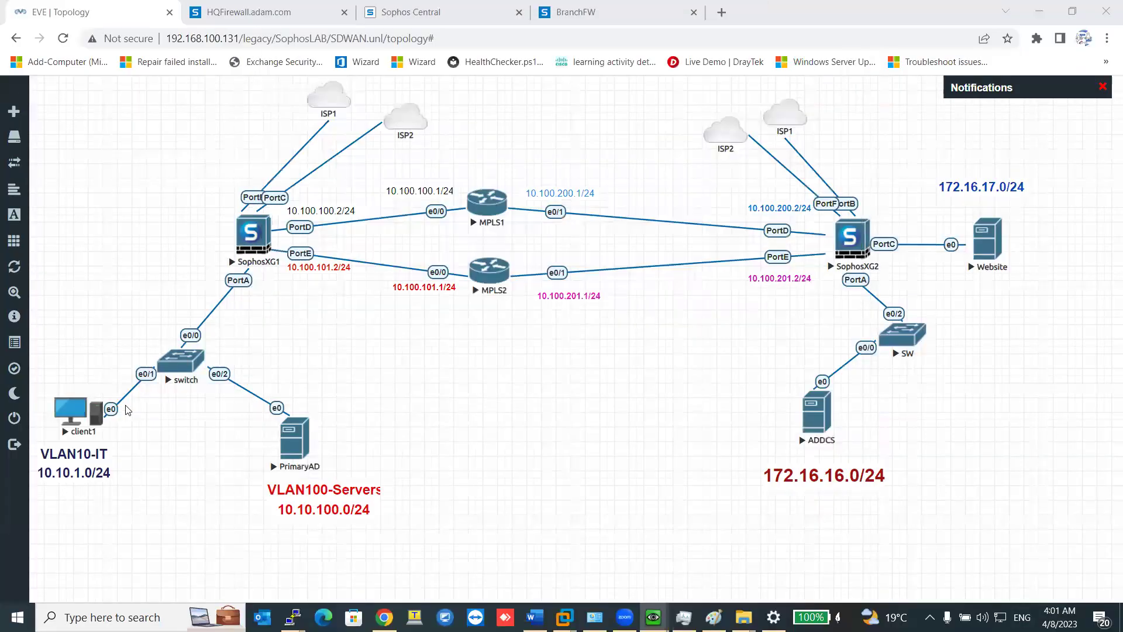
right_click(76, 416)
click(105, 447)
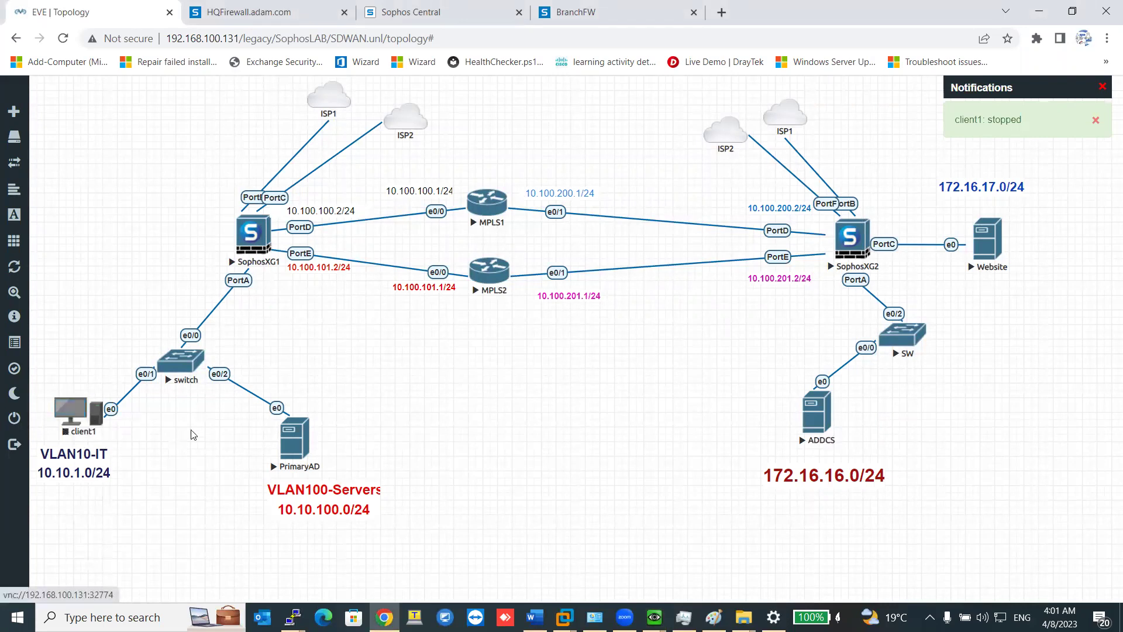
right_click(82, 420)
click(123, 449)
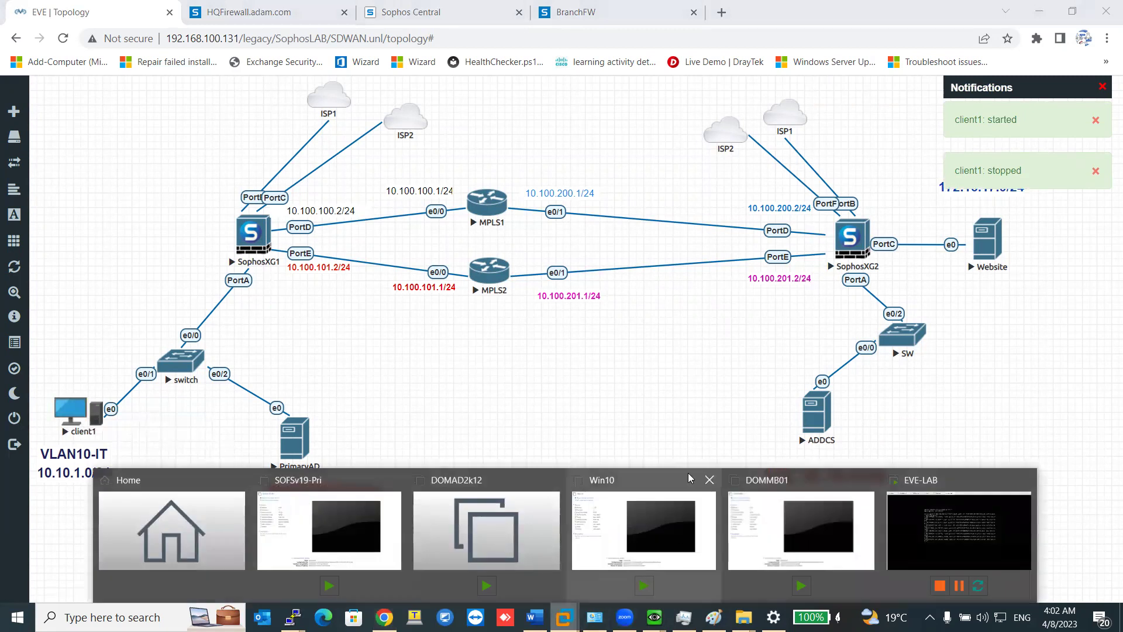
Bring the PrimaryAD console to the front and open File Explorer in it.
mouse_move(653, 617)
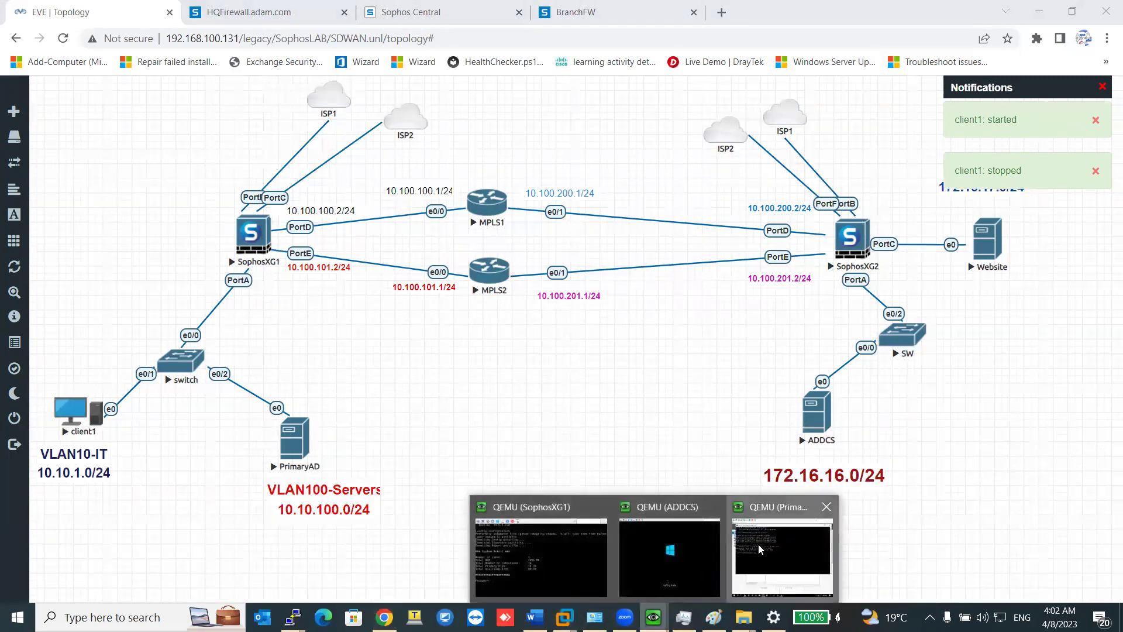
click(782, 550)
click(424, 533)
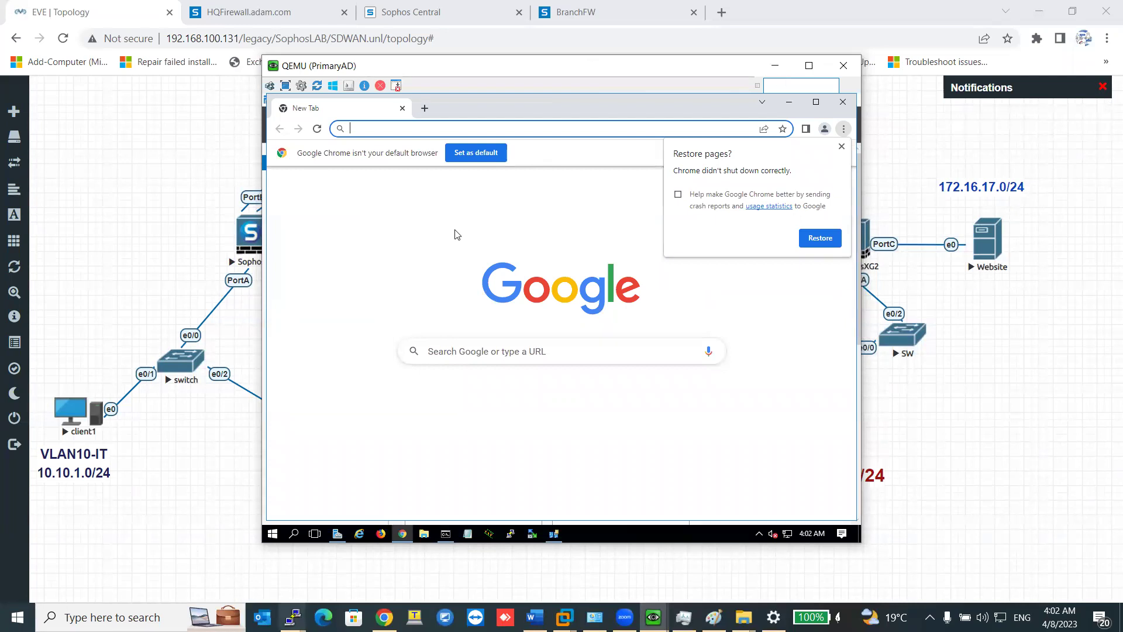
In VMware Workstation, close the MPLS2 and both MPLS1 console sessions, confirming each.
click(293, 617)
key(alt+Tab)
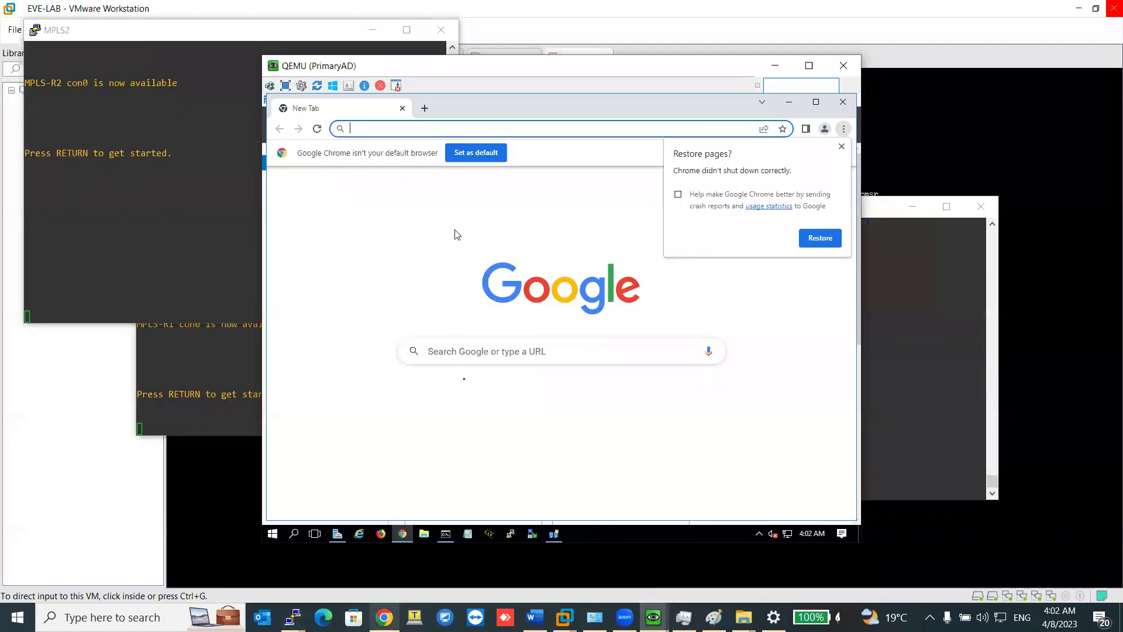
click(769, 65)
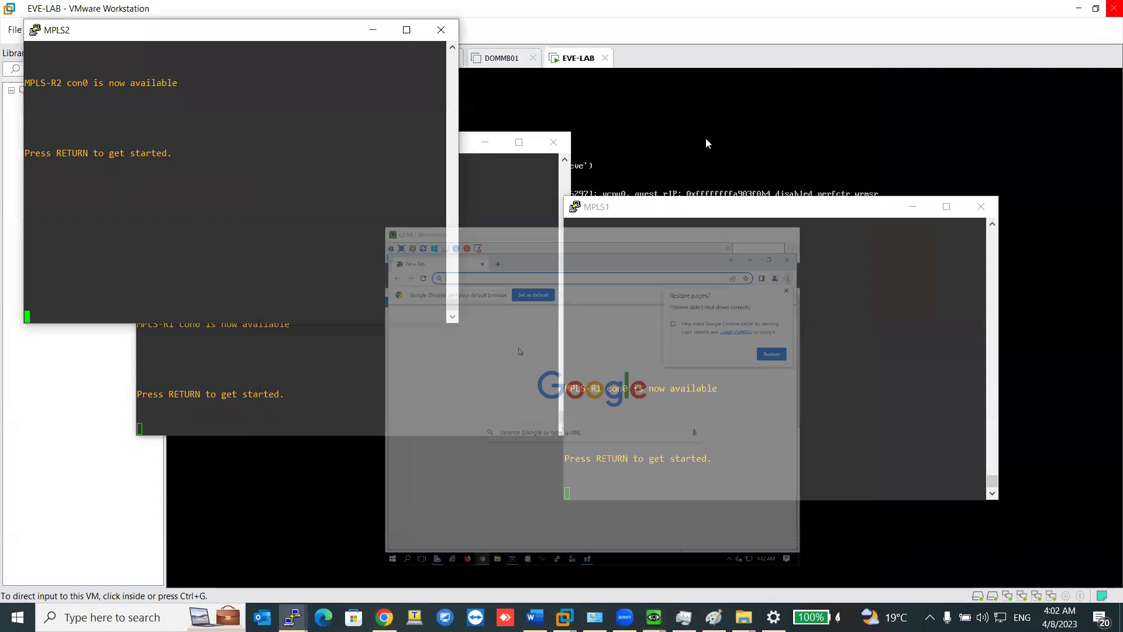
click(427, 32)
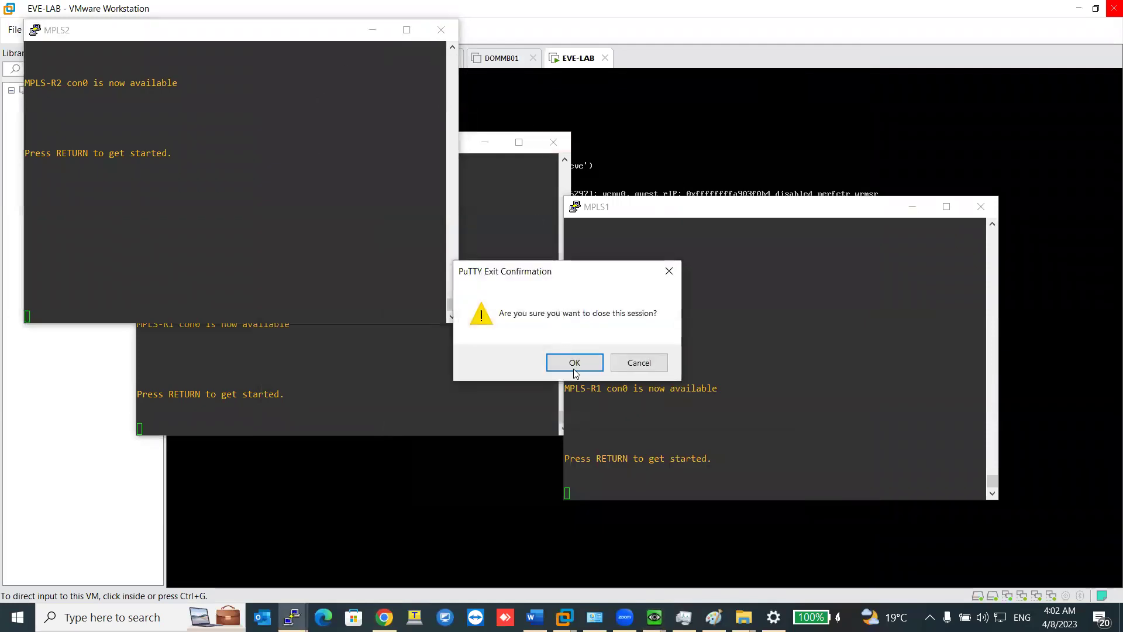
click(573, 362)
click(553, 143)
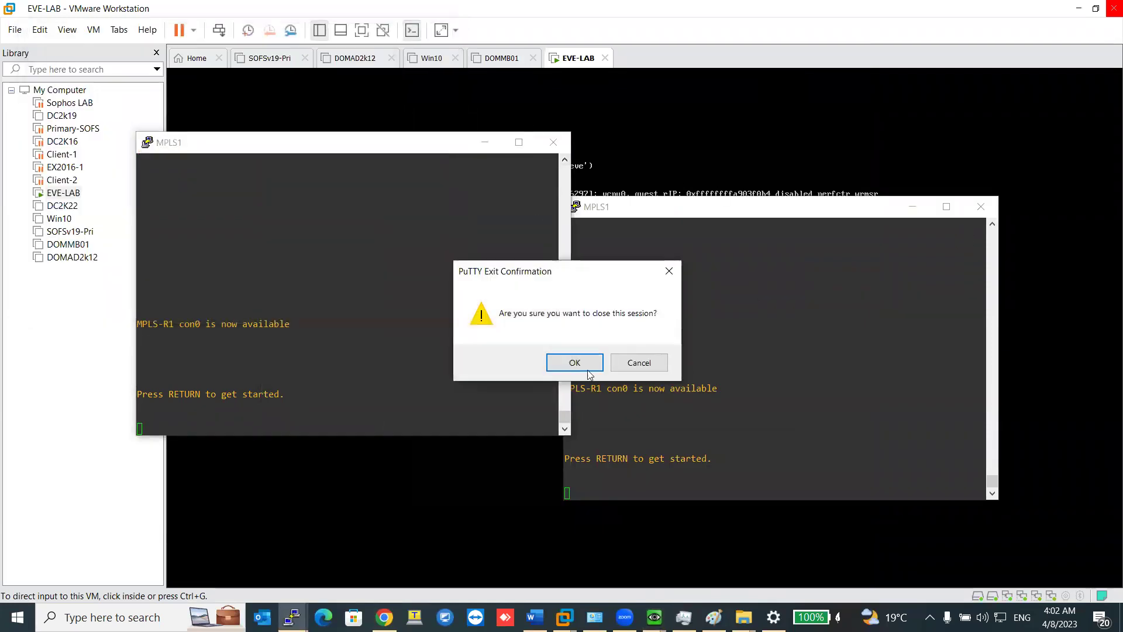
click(575, 362)
click(981, 206)
click(574, 363)
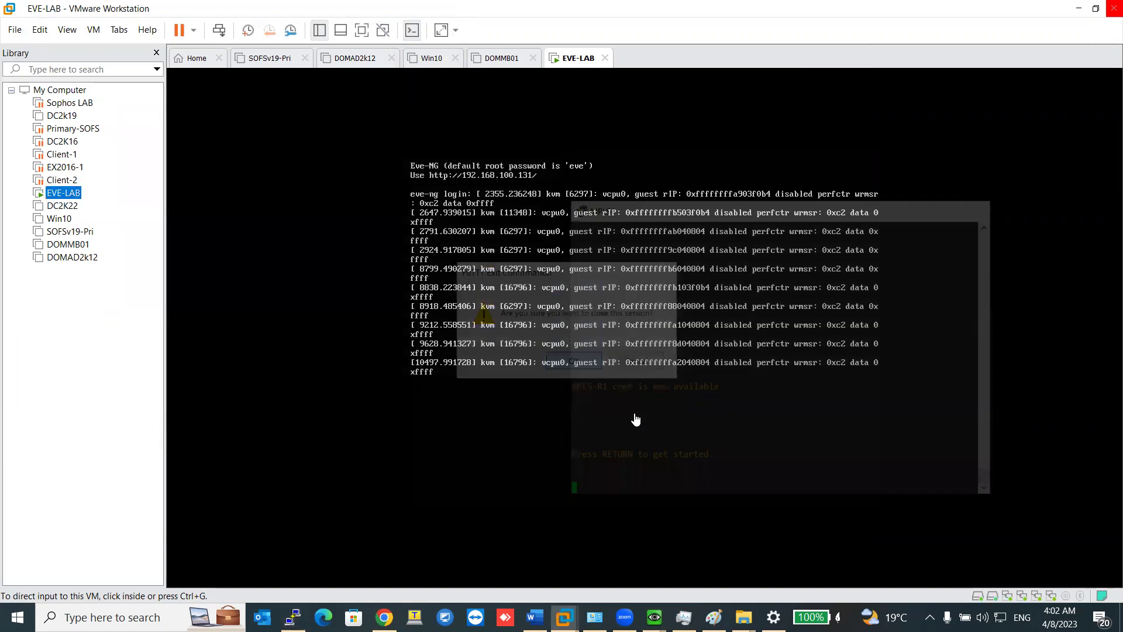
Bring the PrimaryAD console back up, then close it.
mouse_move(654, 617)
click(754, 550)
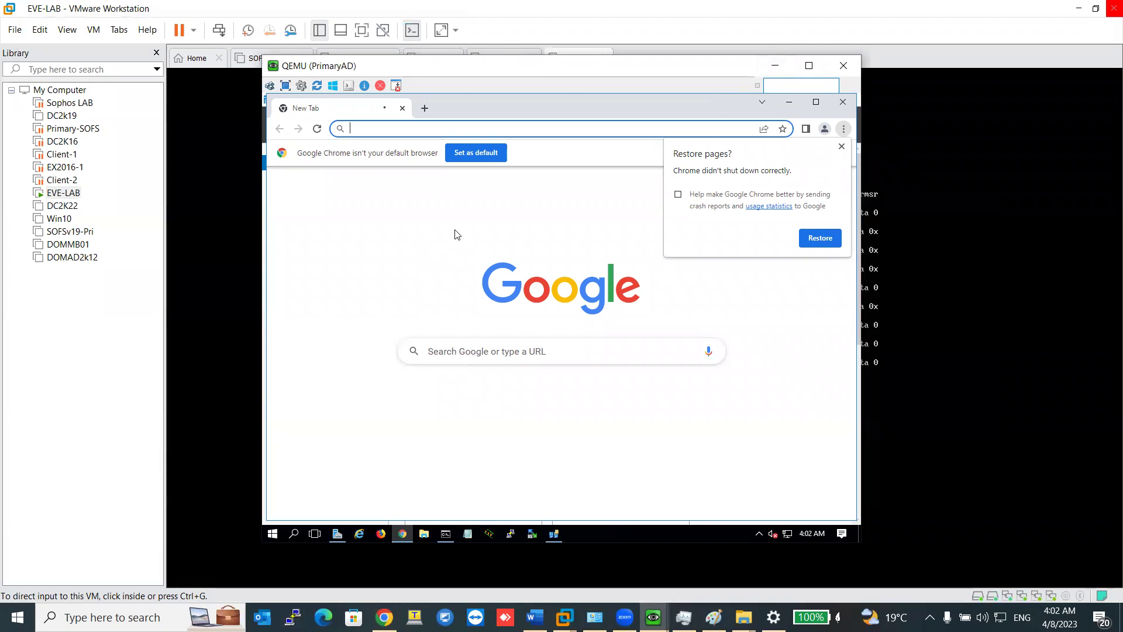
click(843, 65)
Launch and close the PrimaryAD console, then launch the client1 console.
click(383, 617)
click(298, 440)
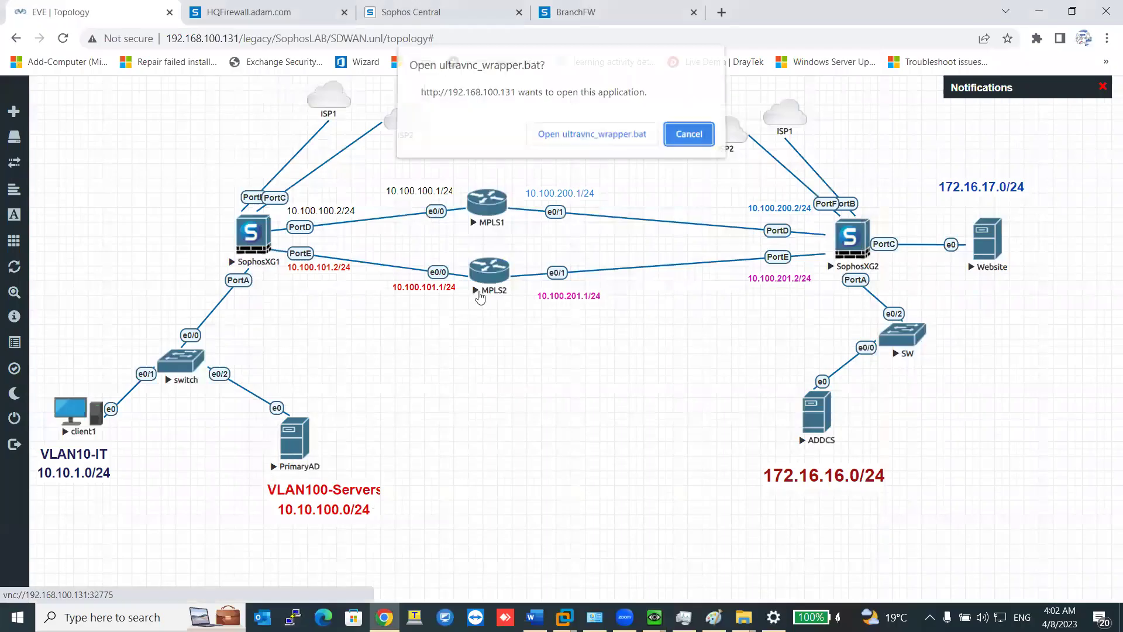
click(574, 140)
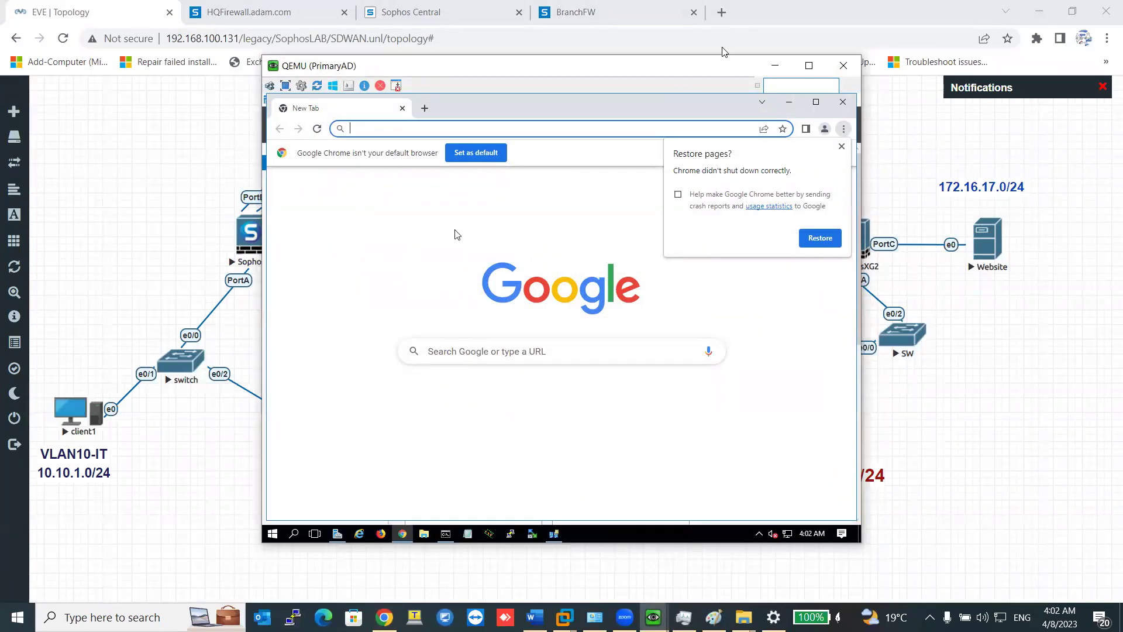
click(843, 66)
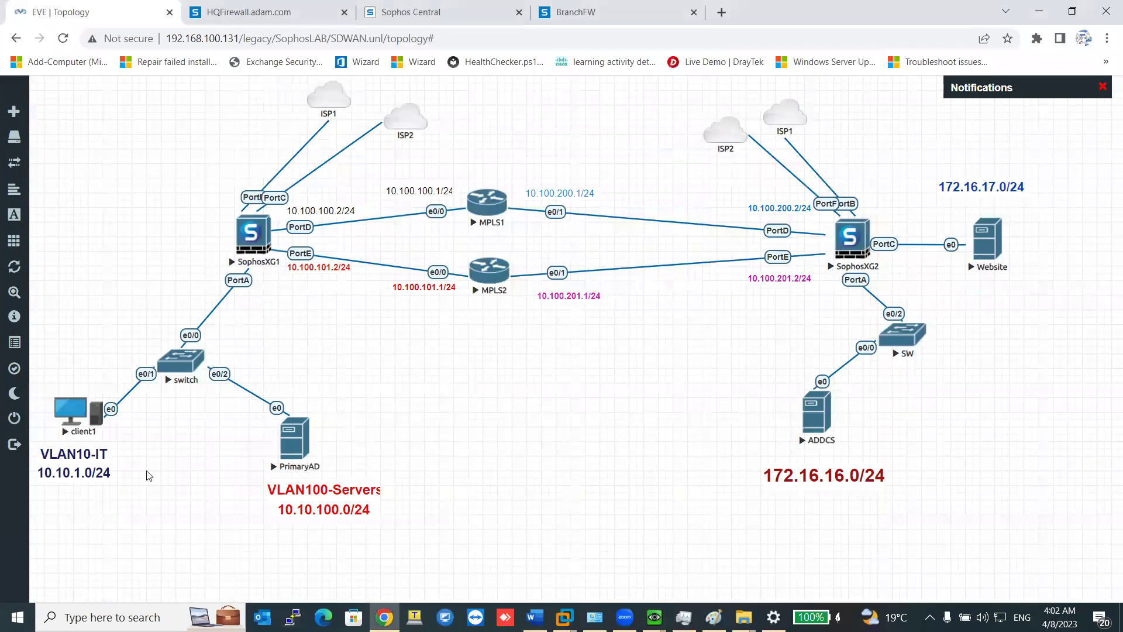
click(79, 425)
click(591, 138)
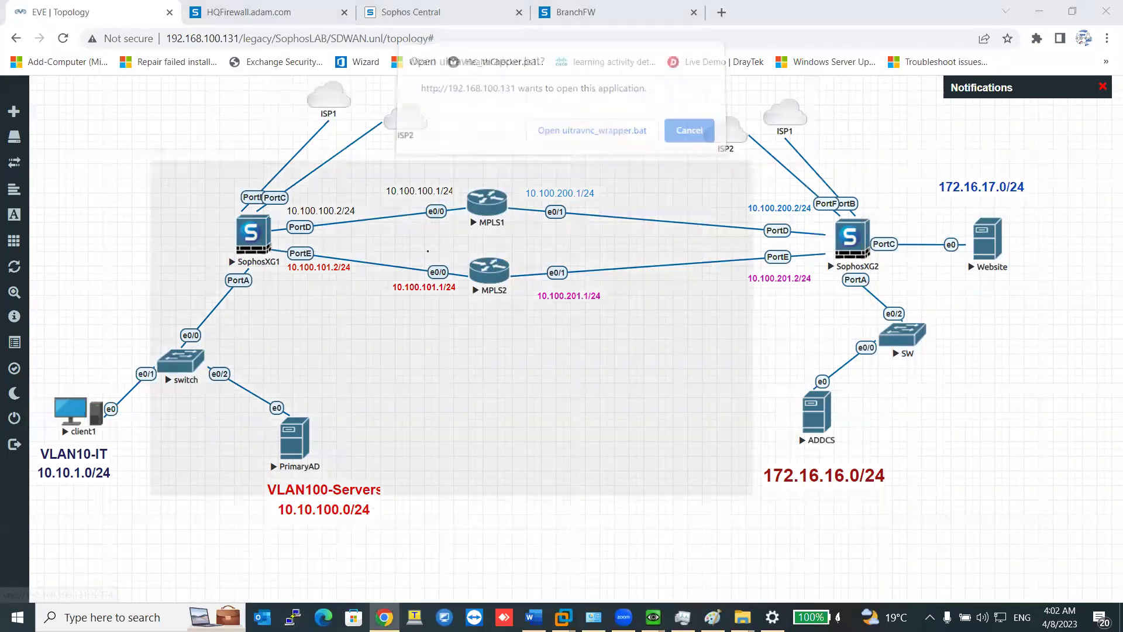
Cycle through the ADDCS, client1 and SophosXG1 console windows.
click(653, 617)
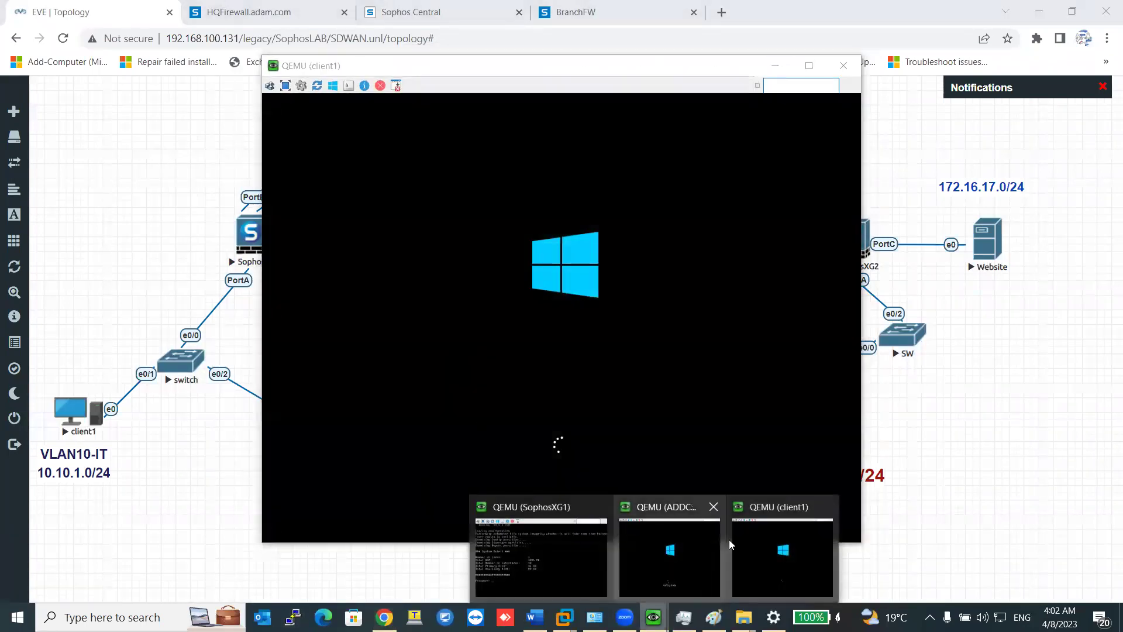
click(667, 562)
click(653, 617)
click(791, 557)
click(653, 617)
click(579, 582)
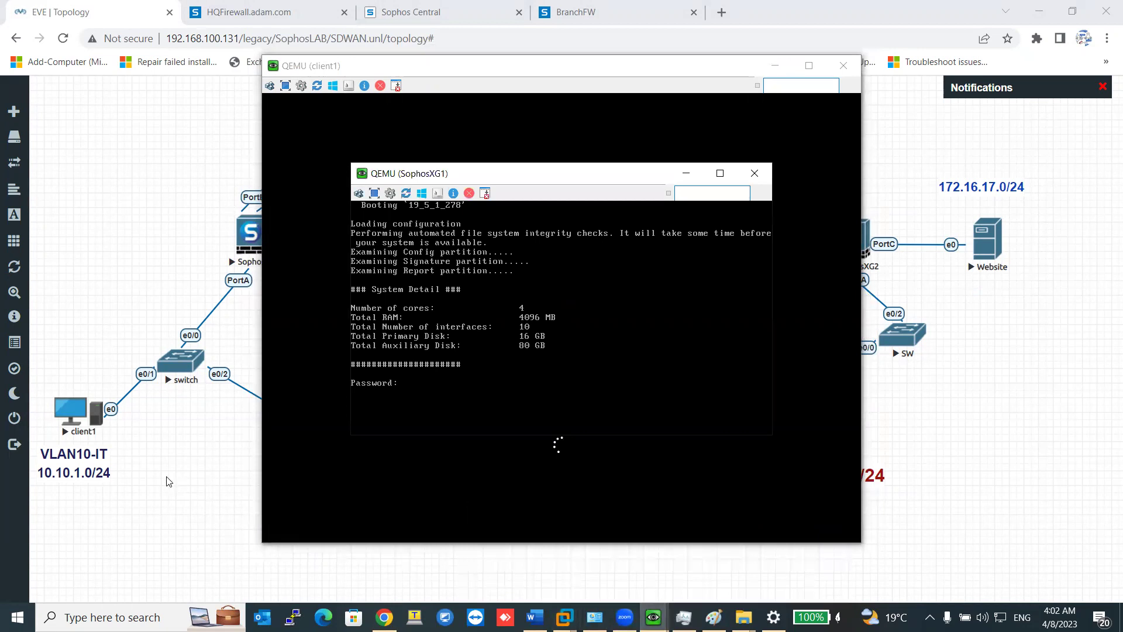
Relaunch the PrimaryAD server console, then close it.
click(169, 481)
click(298, 440)
click(565, 142)
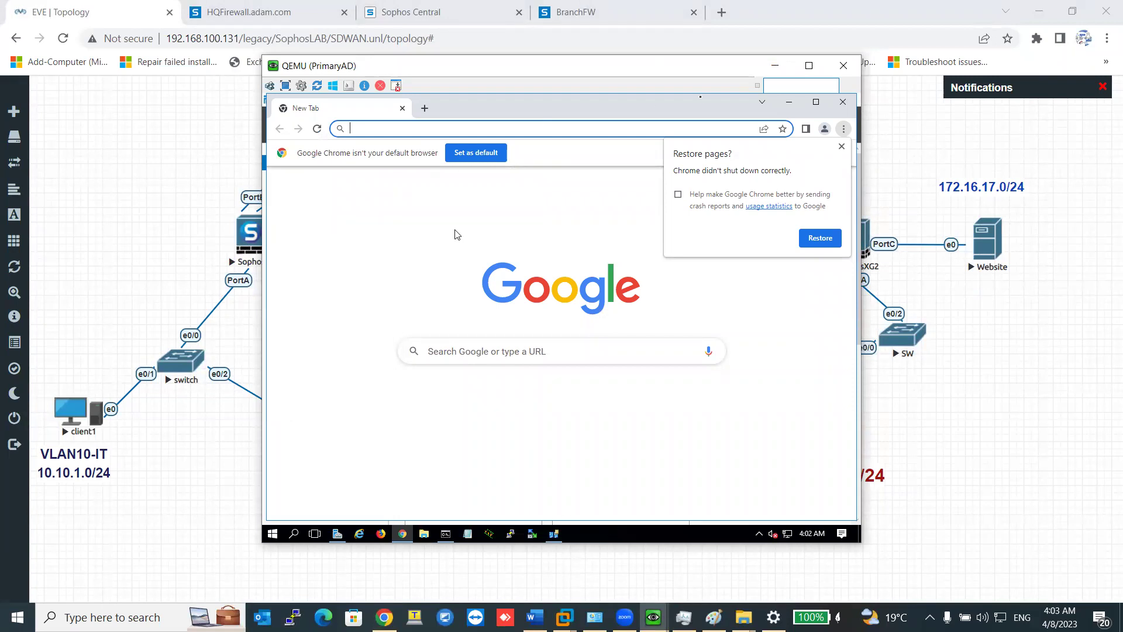
click(843, 65)
Stop the PrimaryAD node and start it again.
right_click(296, 440)
click(309, 473)
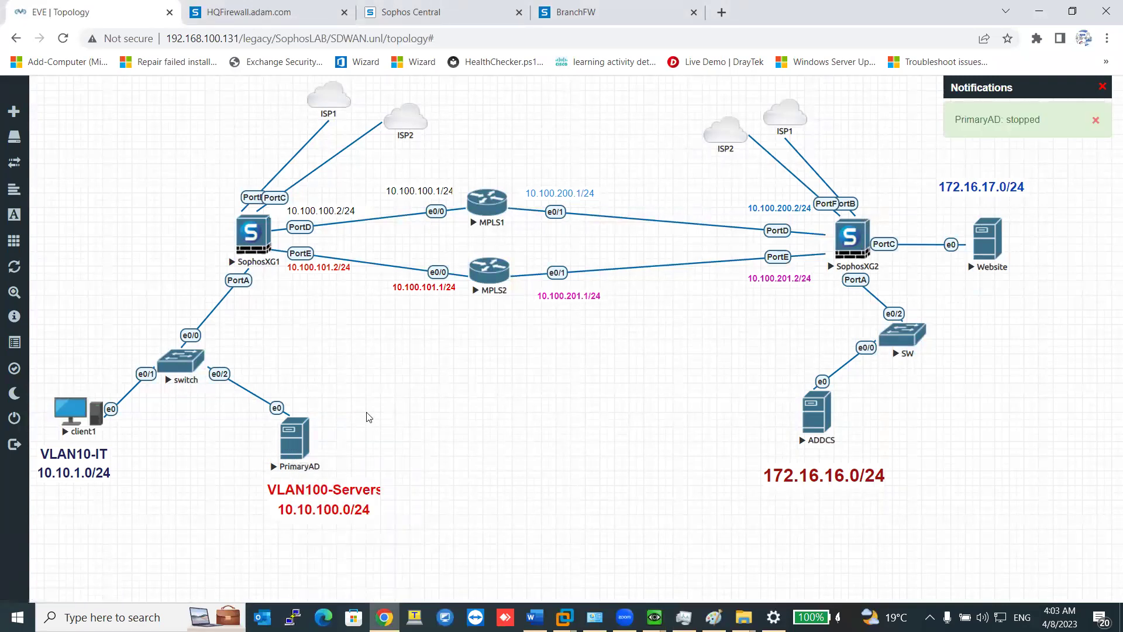
right_click(293, 444)
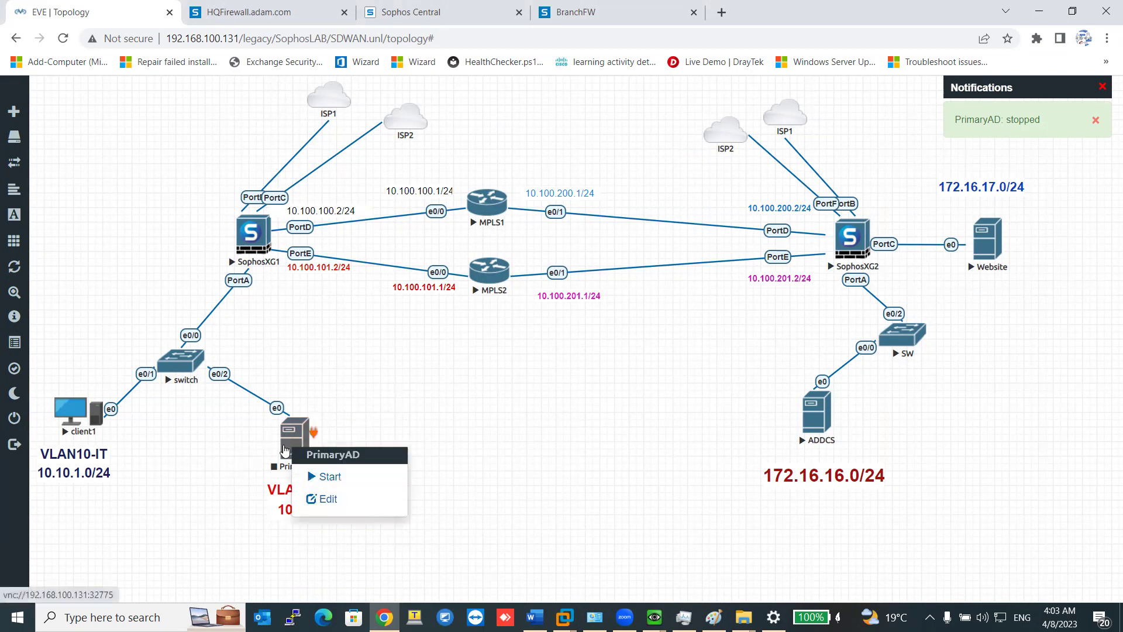
click(310, 473)
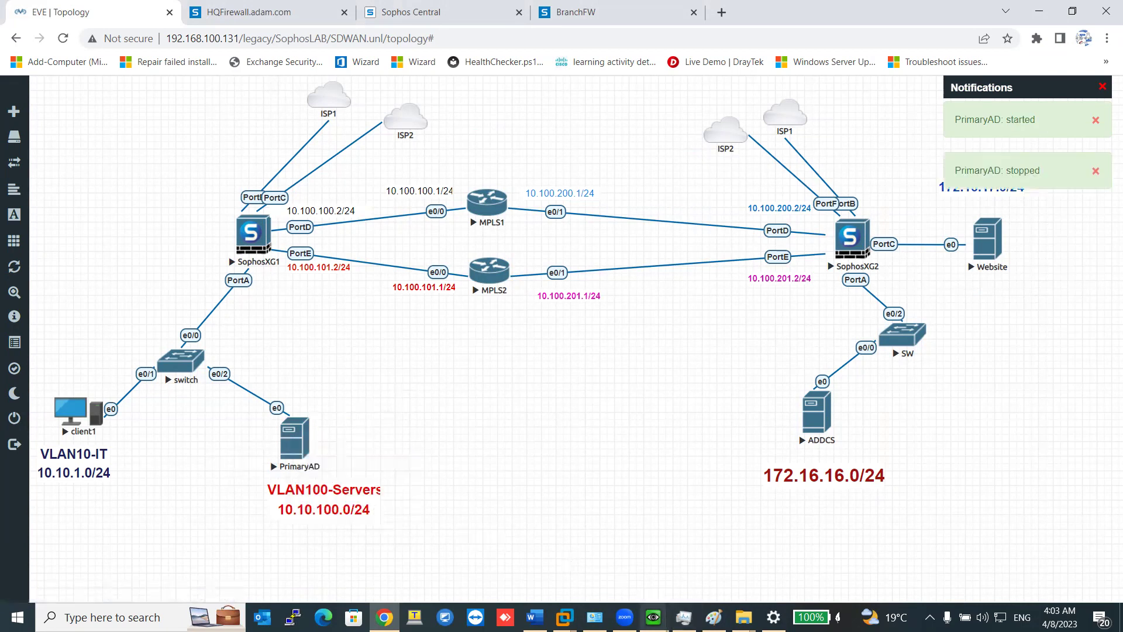
Check the ADDCS and client1 consoles, then switch to the Sophos Central firewall list.
mouse_move(654, 618)
click(667, 555)
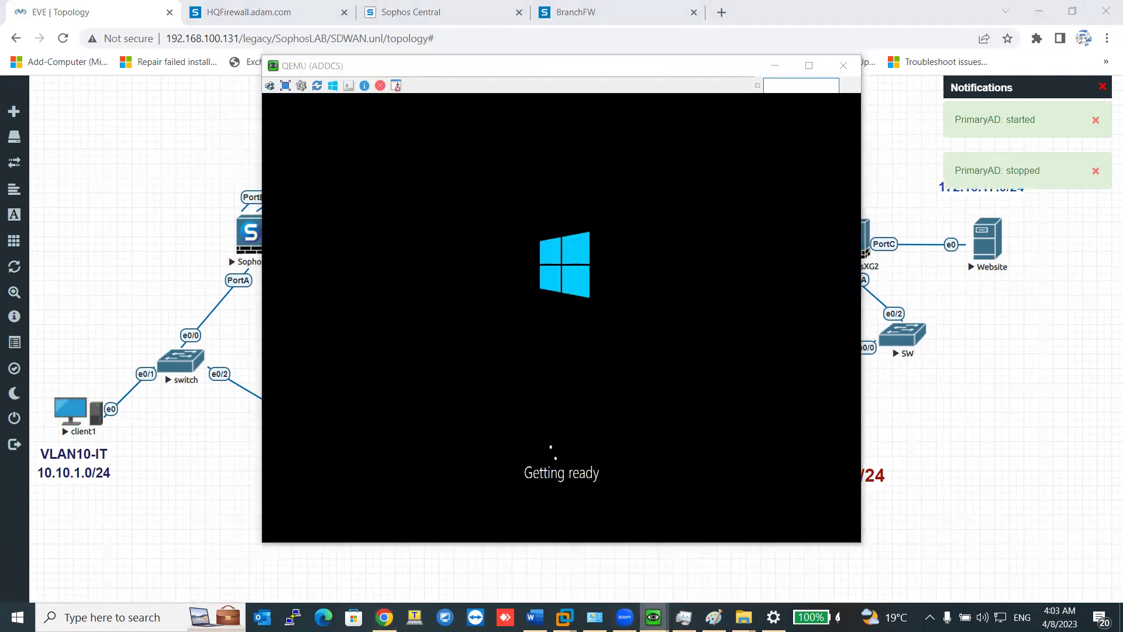
click(784, 556)
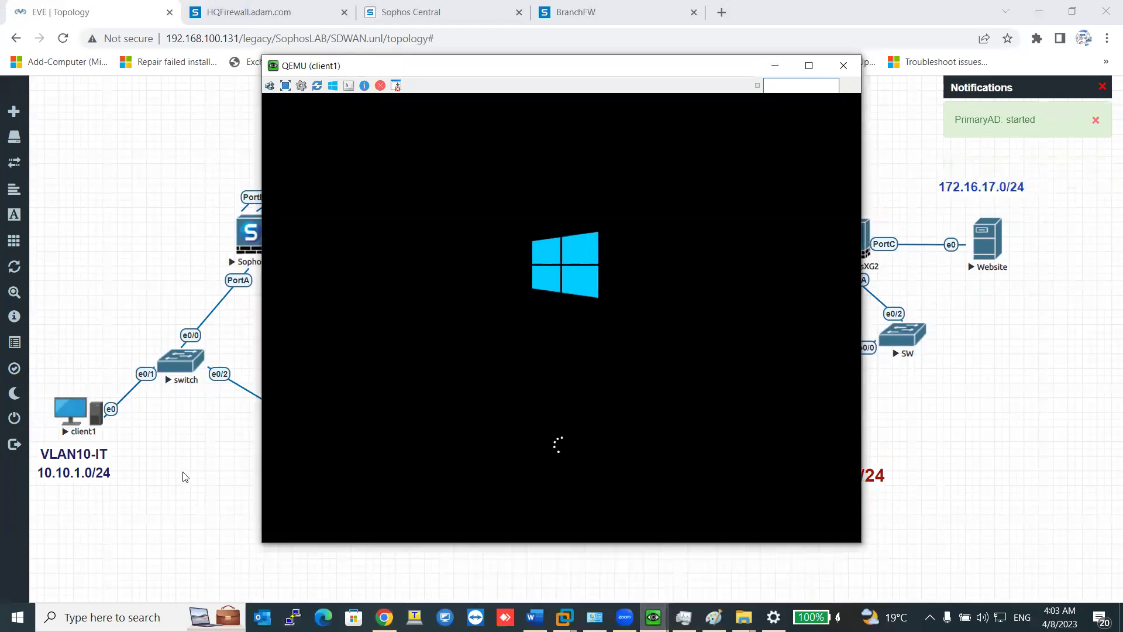
click(185, 477)
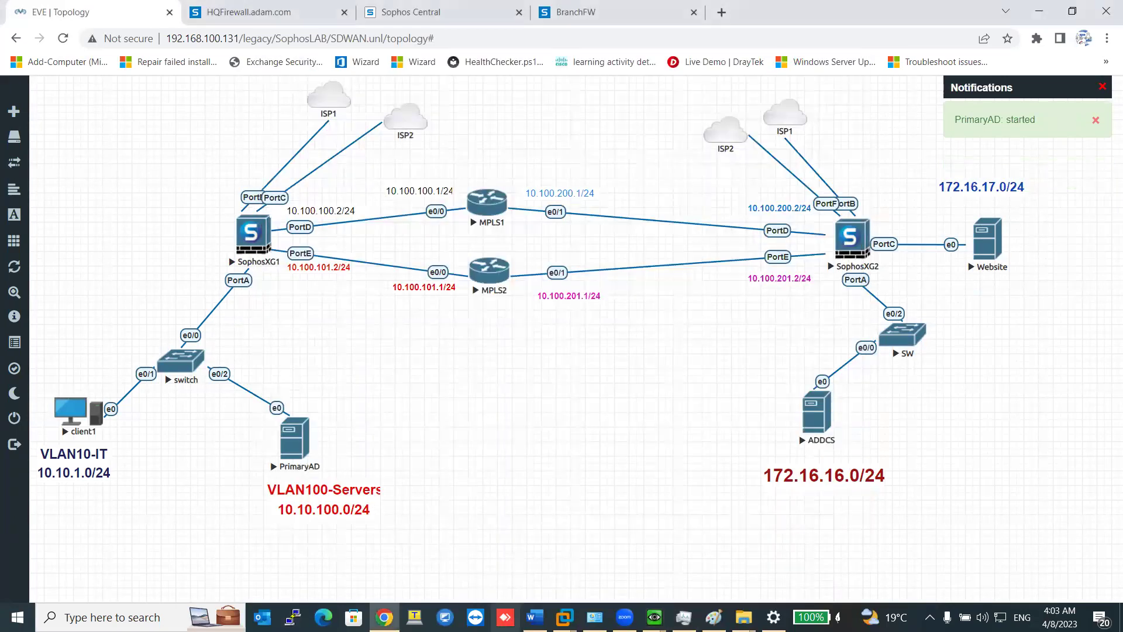
click(385, 14)
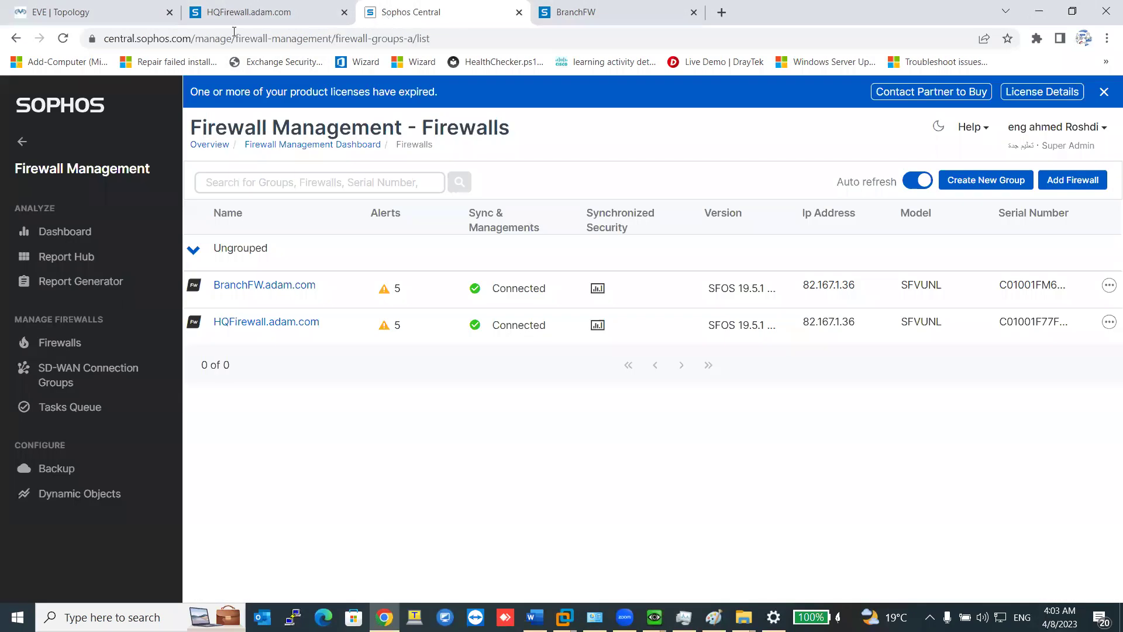
Open the HQ firewall's Youtube SD-WAN route for editing.
click(236, 11)
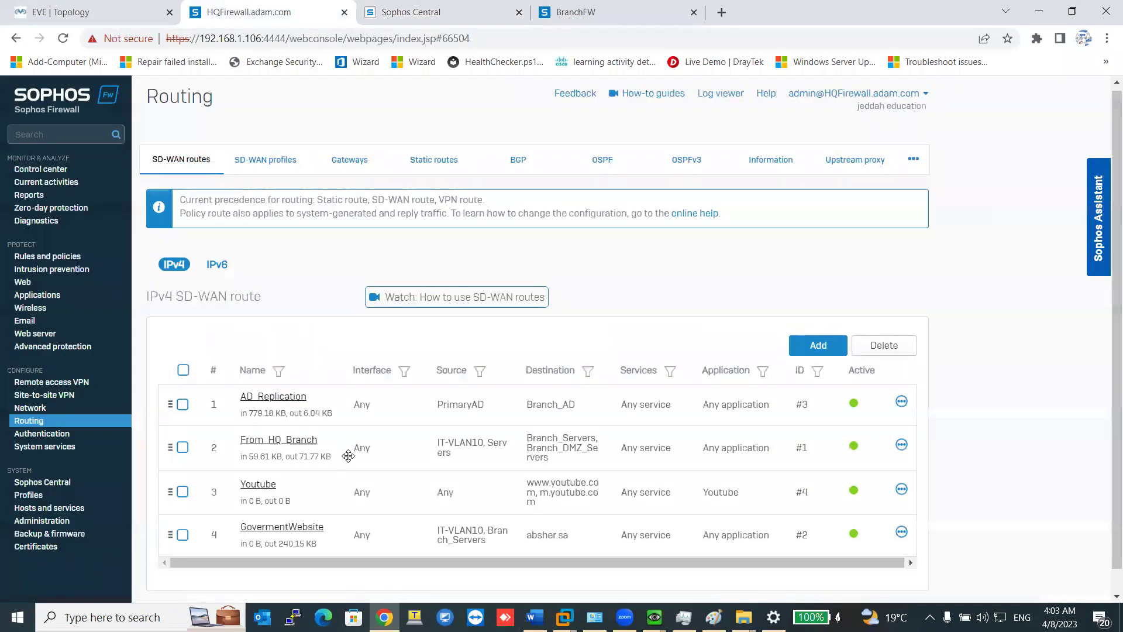
click(261, 459)
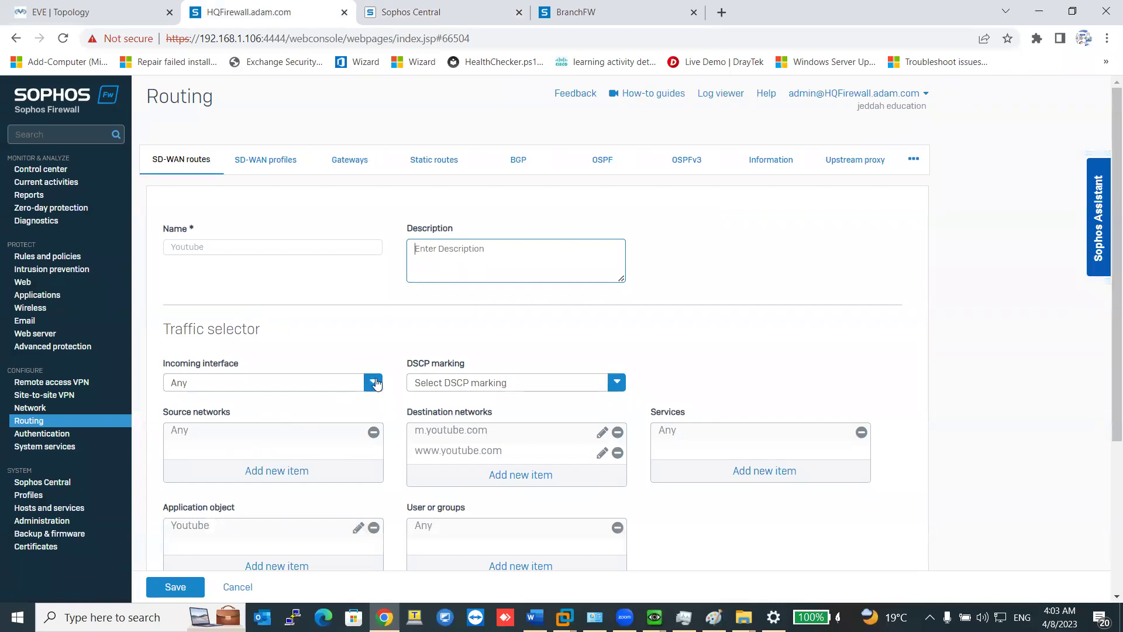
scroll(376, 383, down, 1)
Replace the Any source network with the IT-VLAN10 and Servers network objects.
click(374, 358)
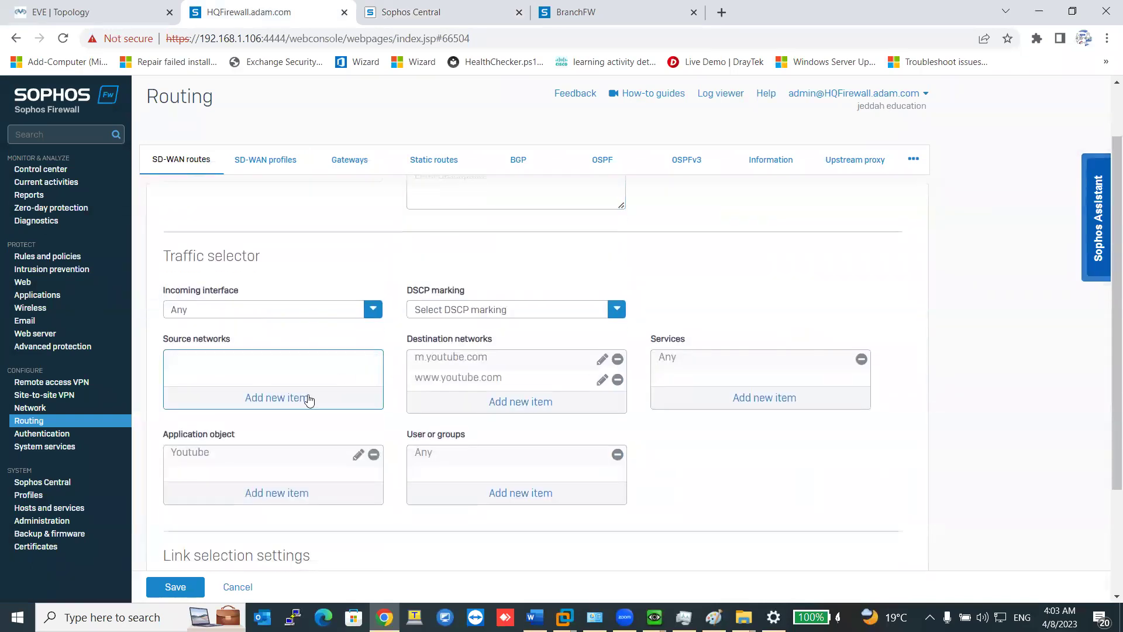
click(281, 404)
click(229, 336)
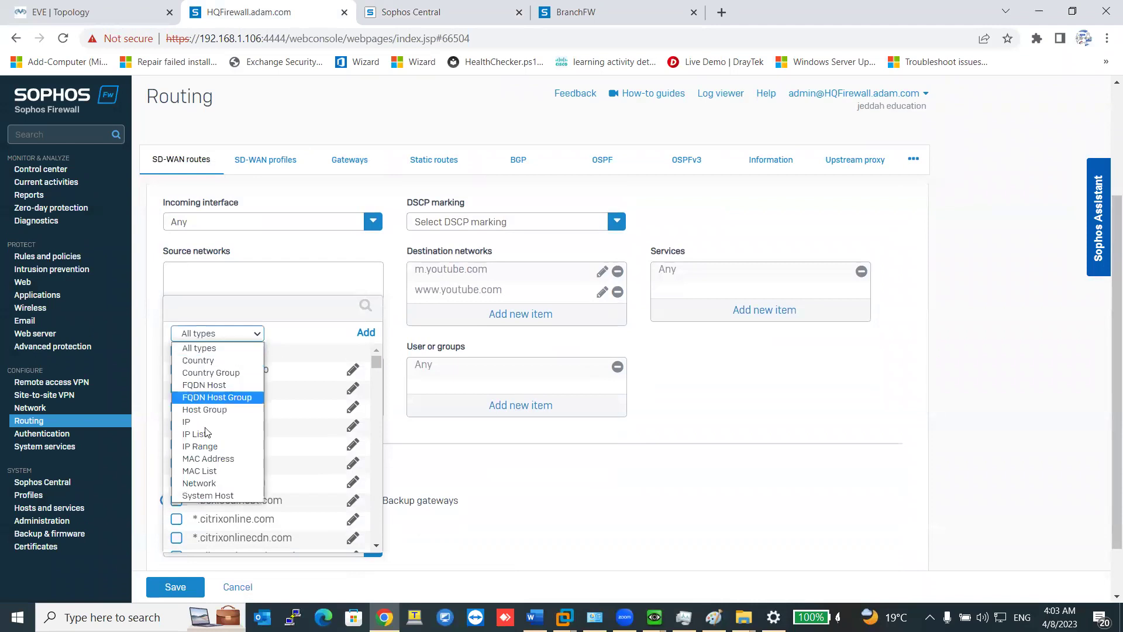
click(205, 481)
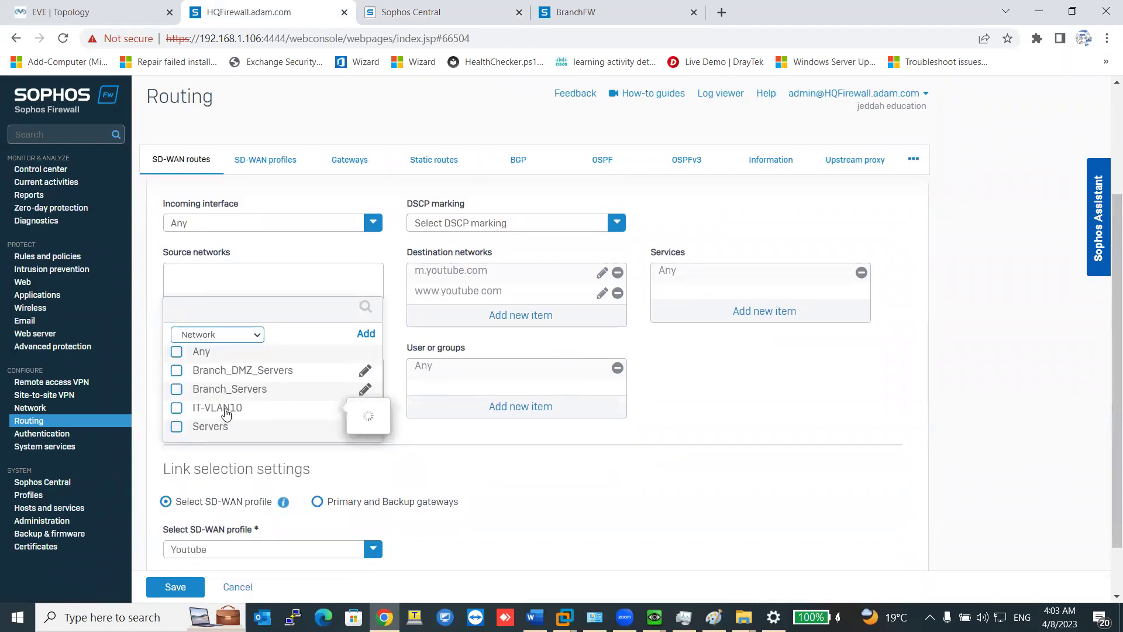
click(226, 413)
click(211, 427)
click(254, 455)
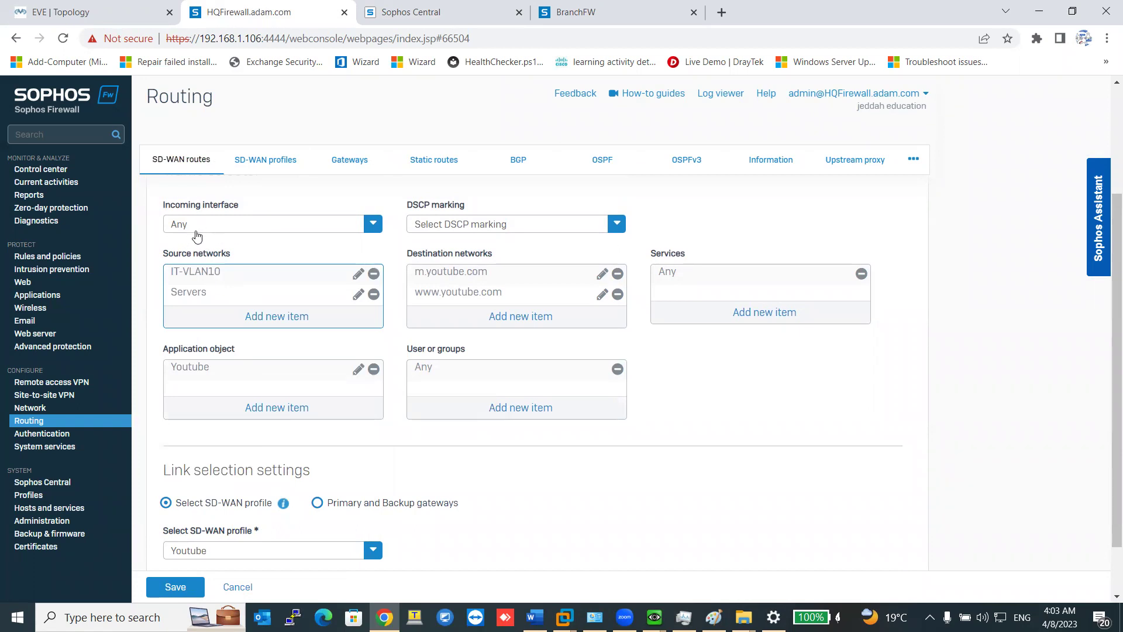
drag(230, 258, 164, 261)
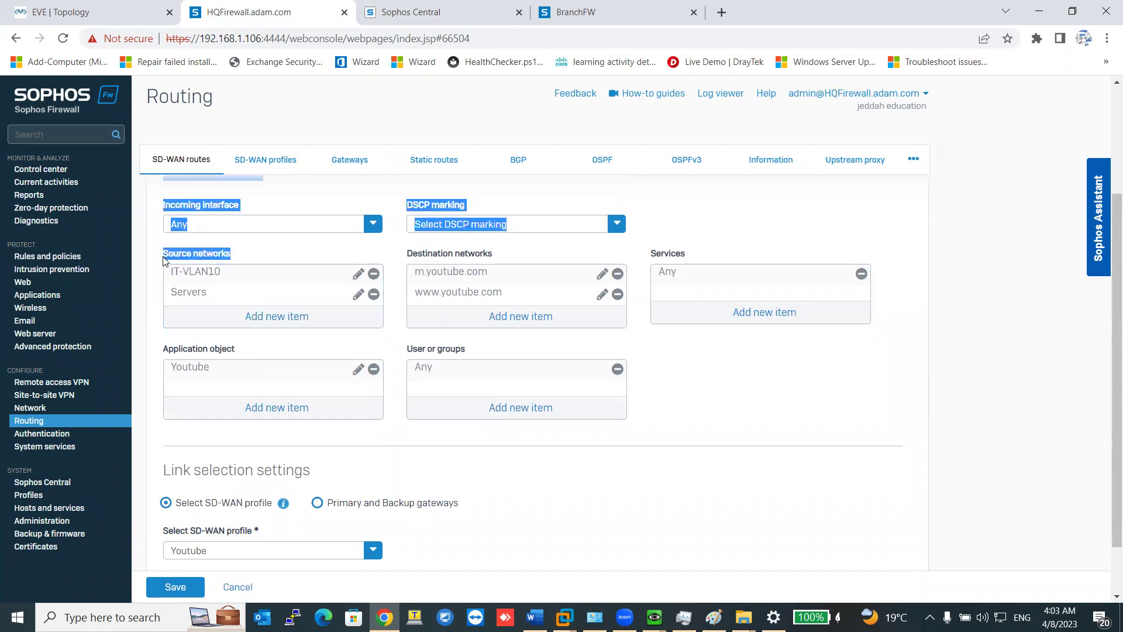
click(237, 257)
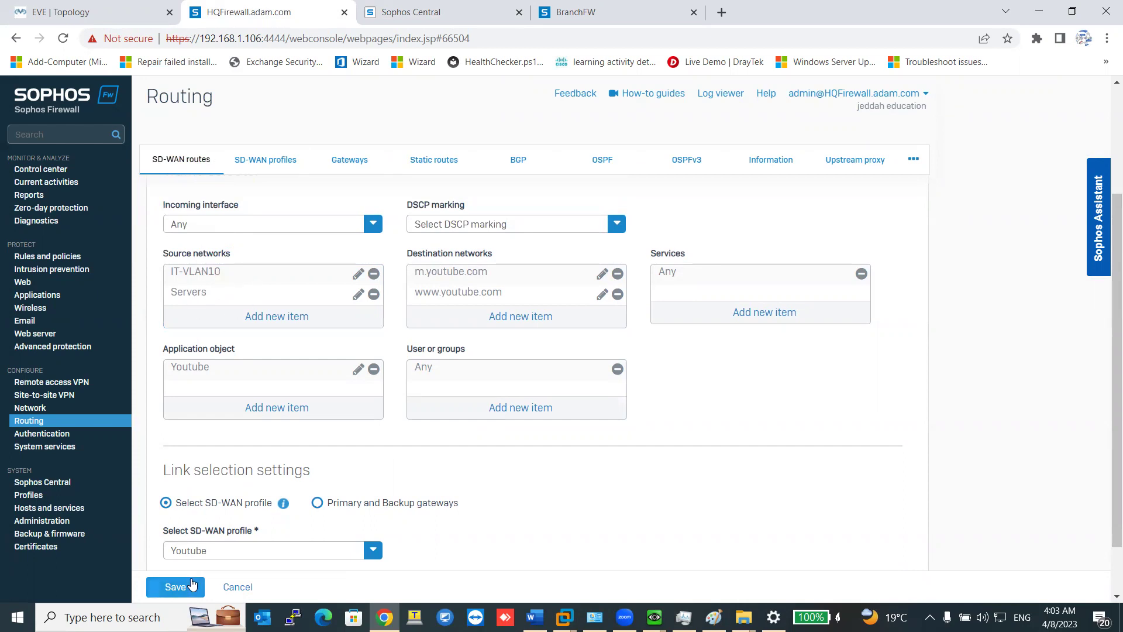
scroll(337, 407, up, 1)
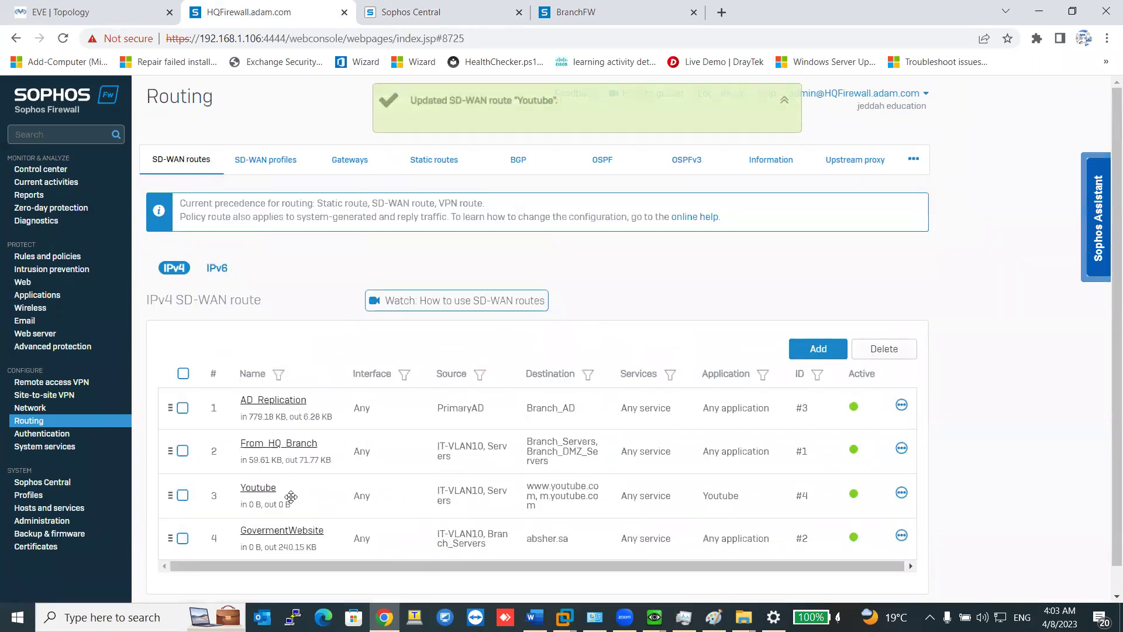
Reopen the Youtube route, set incoming interface IT-VLAN10-10.10.1.1, and clear both source networks.
click(258, 488)
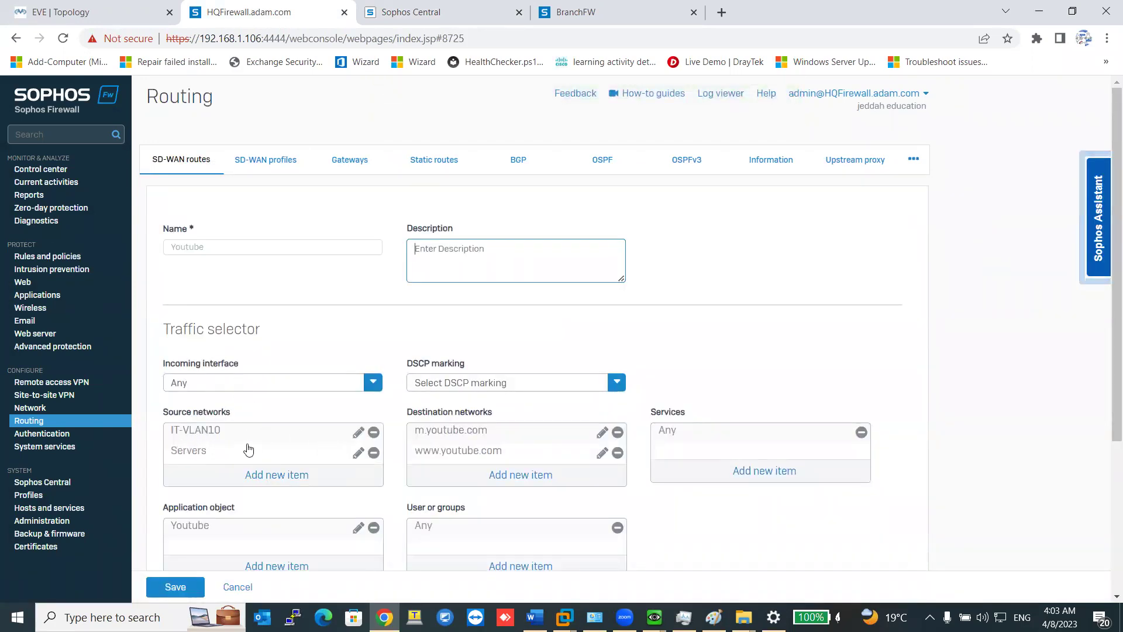
click(373, 382)
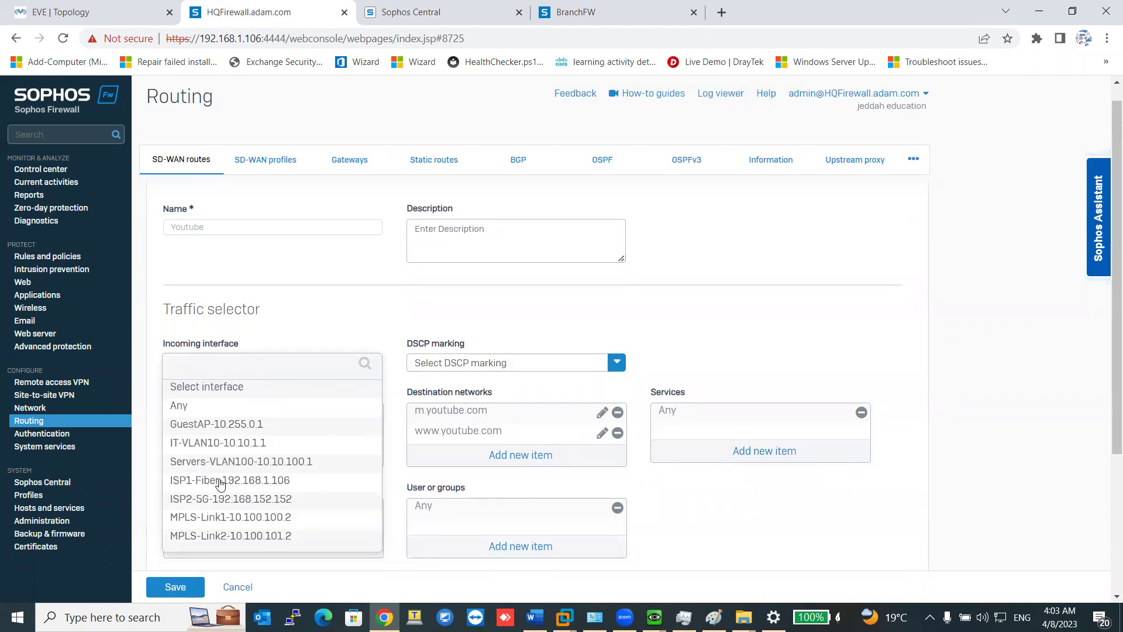
click(212, 450)
click(373, 414)
click(373, 412)
click(275, 454)
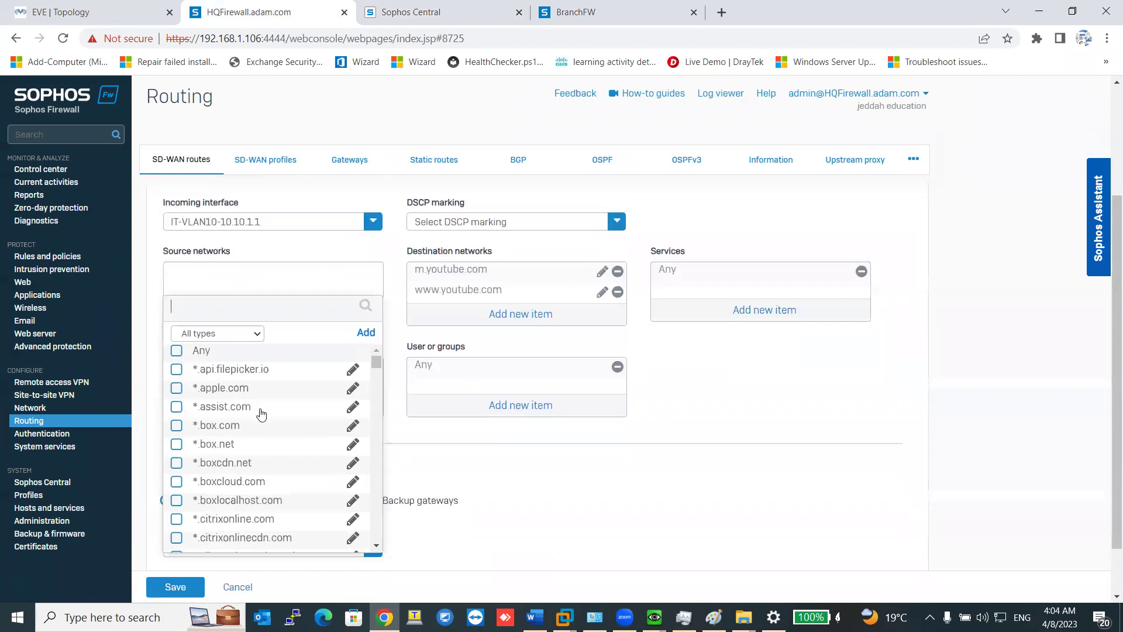
scroll(261, 416, down, 5)
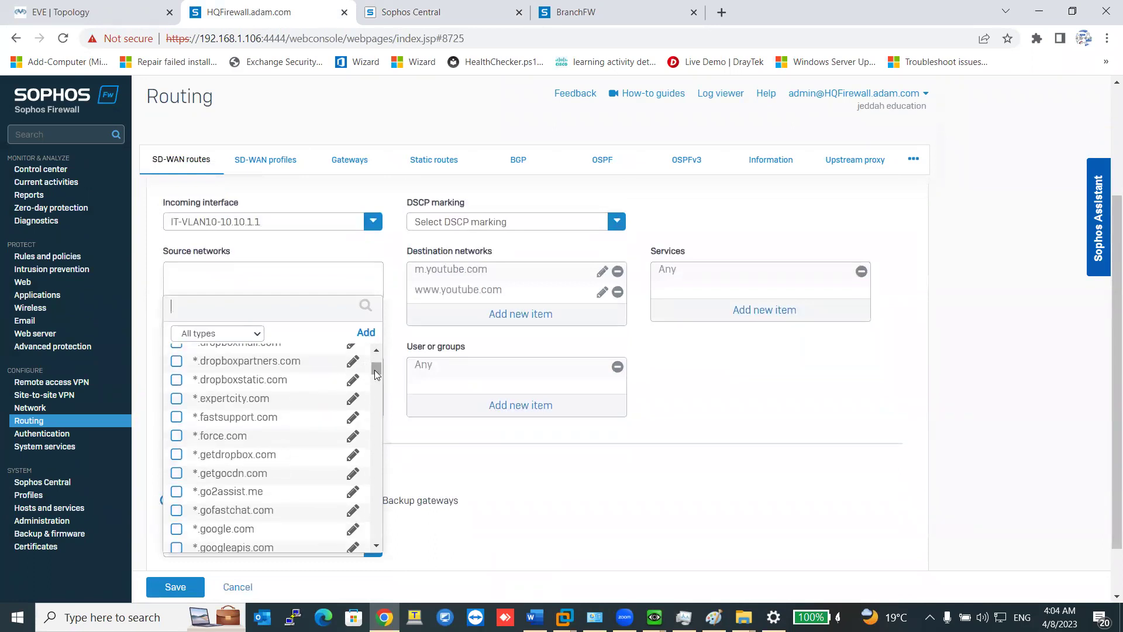
drag(376, 374, 376, 358)
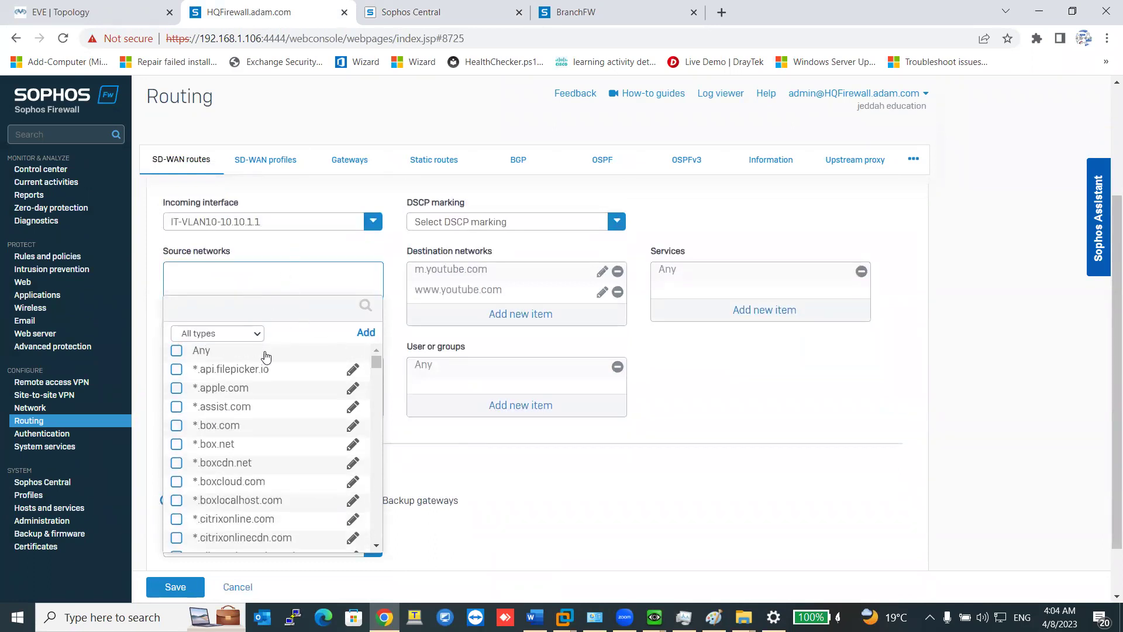
Reset the incoming interface to Any and re-add IT-VLAN10 and Servers as sources.
click(368, 225)
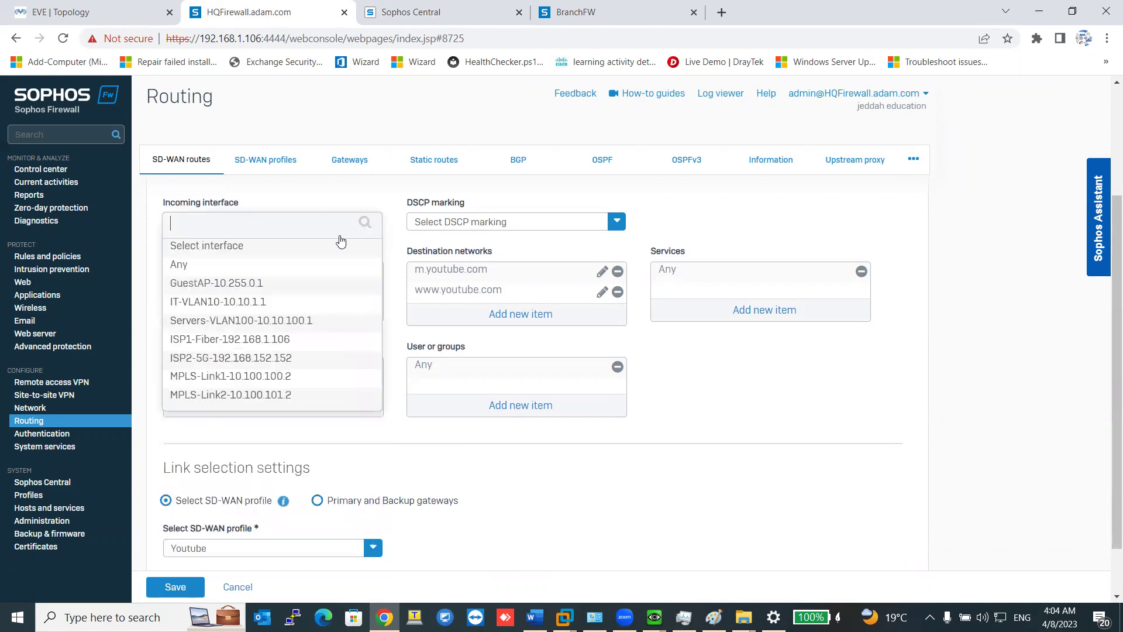
click(175, 261)
click(273, 310)
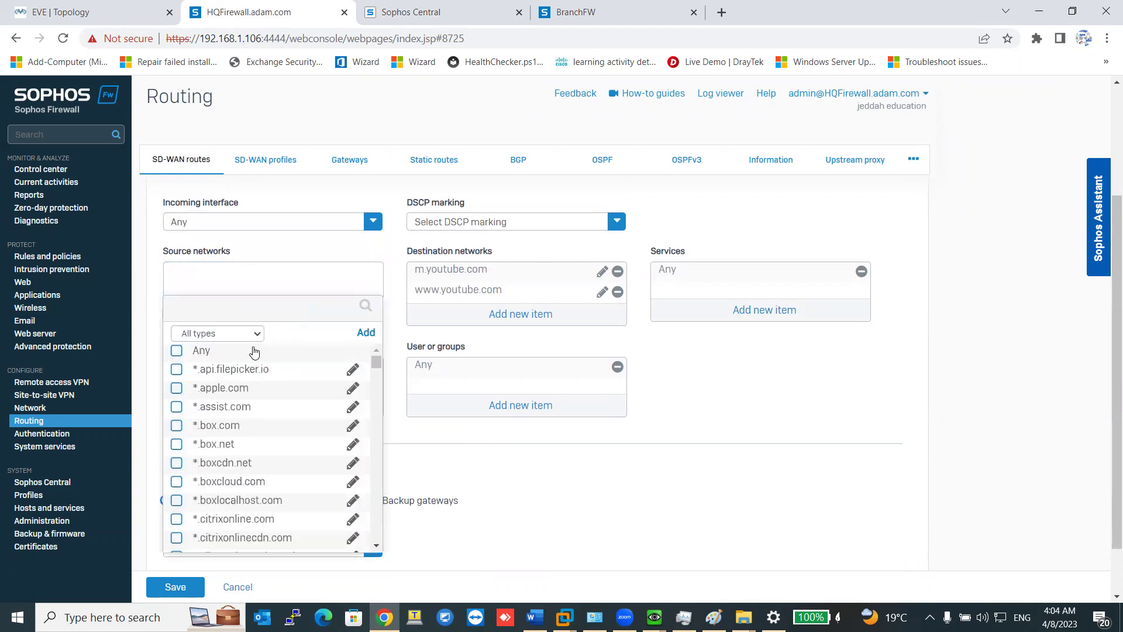
click(256, 334)
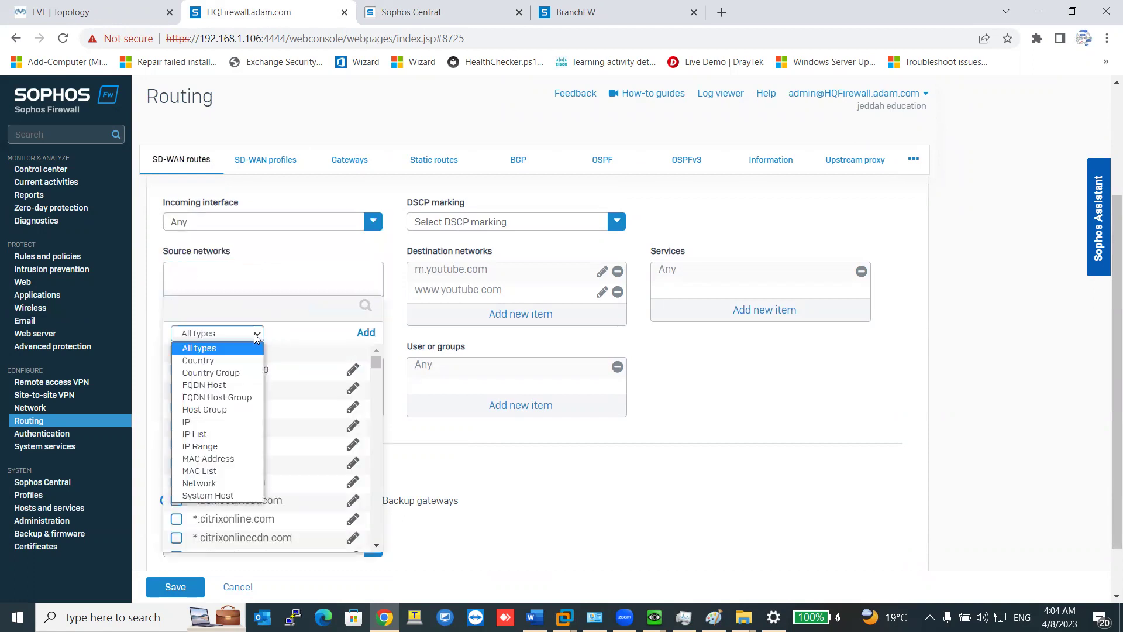
click(215, 483)
click(214, 408)
click(217, 426)
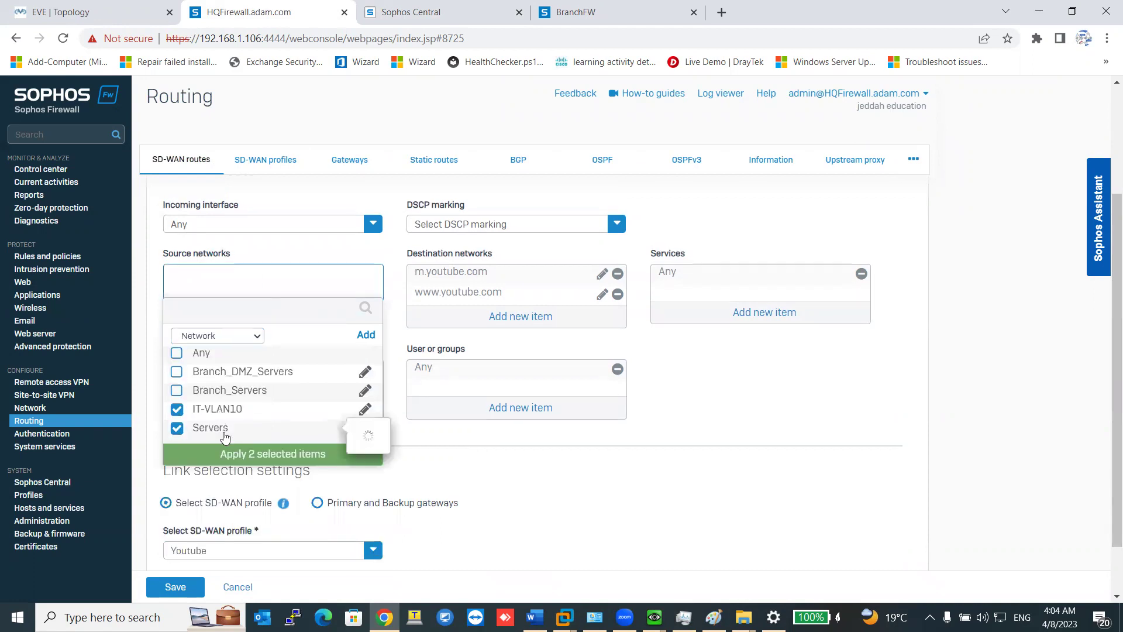
click(259, 452)
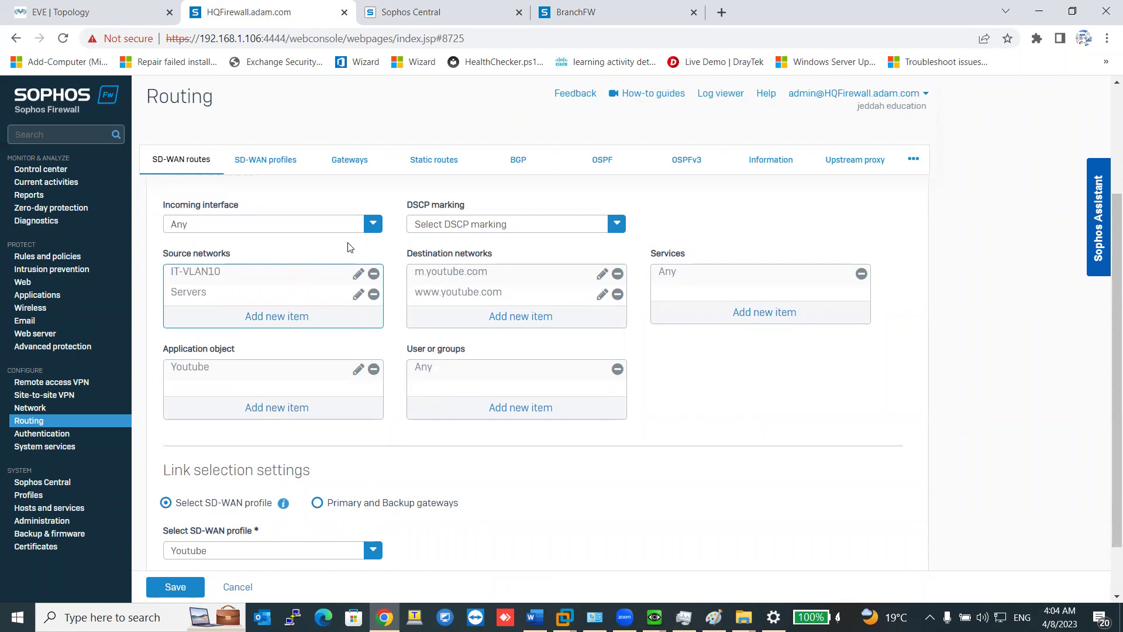
Set incoming interface IT-VLAN10-10.10.1.1, drop Servers from the sources, and save the route.
click(373, 224)
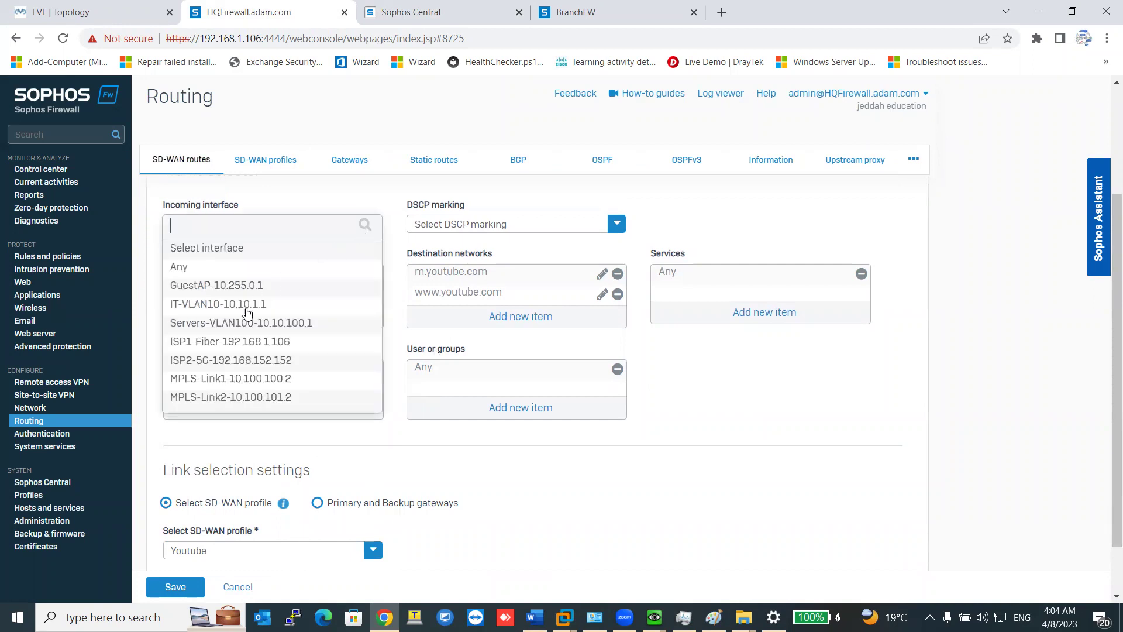
click(216, 313)
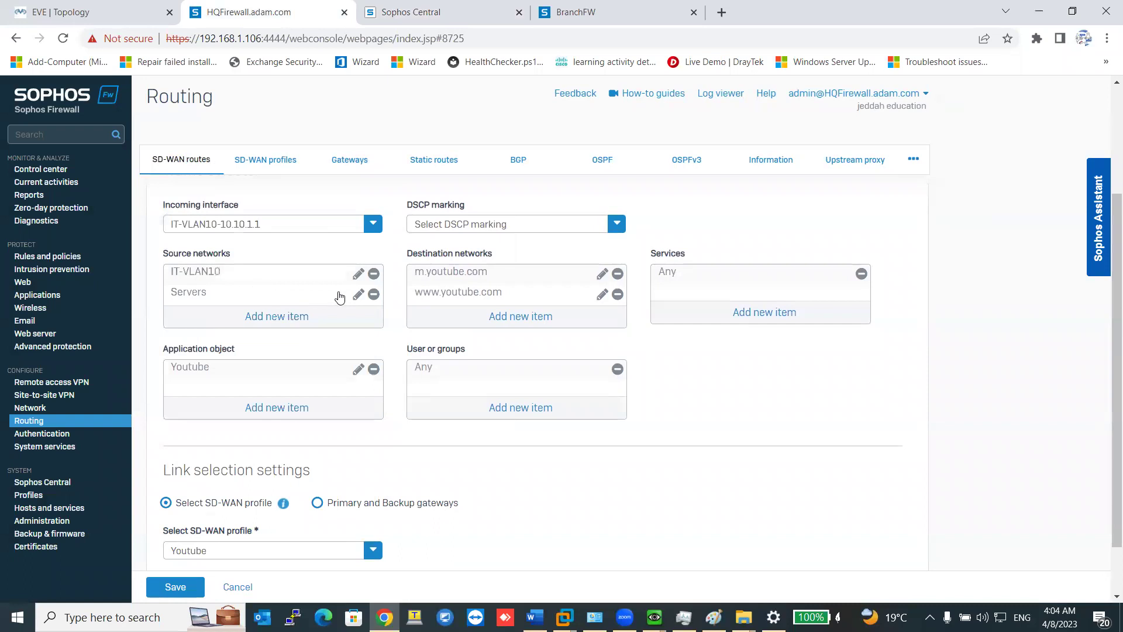
click(374, 294)
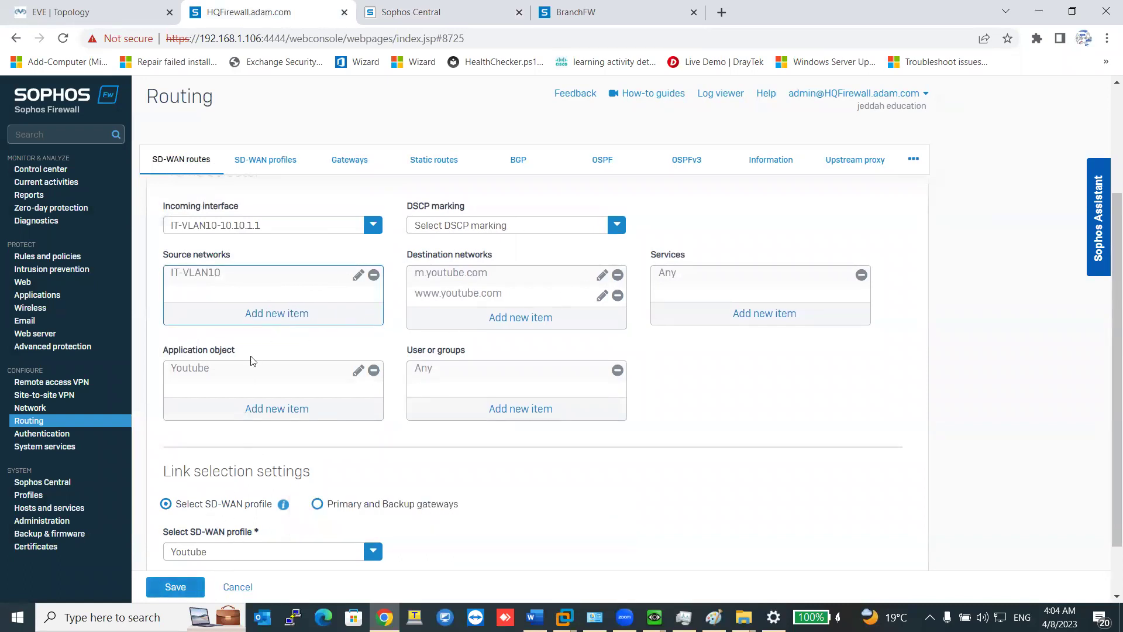
click(176, 587)
Confirm the Youtube route saved, then view BranchFW's SD-WAN routes, AD_Replication and Branch2HQ.
mouse_move(654, 617)
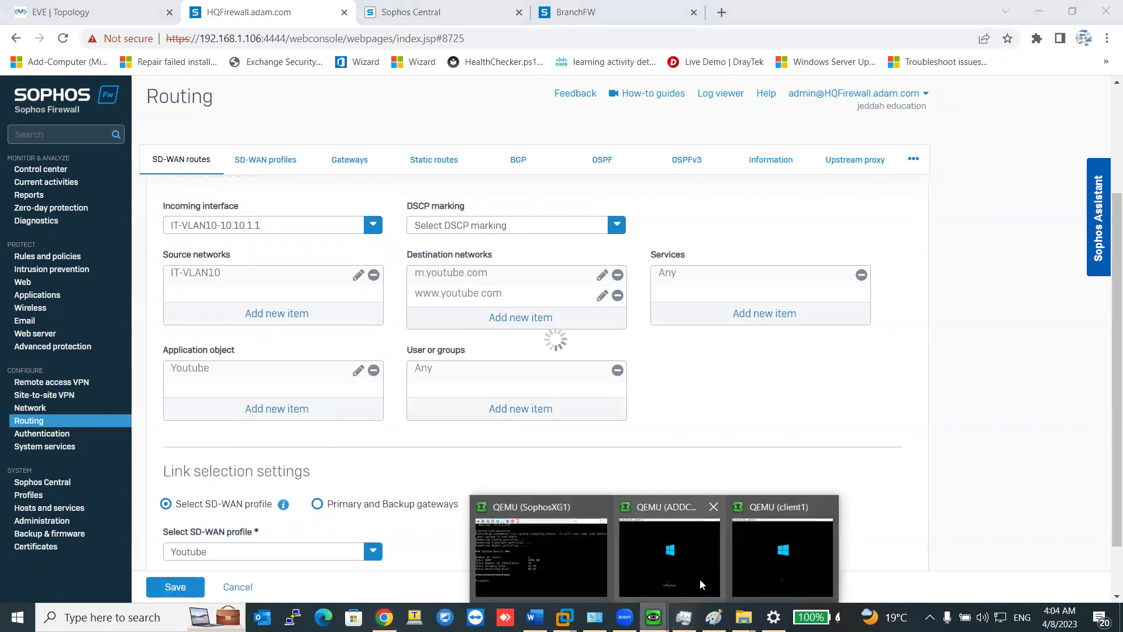
click(739, 554)
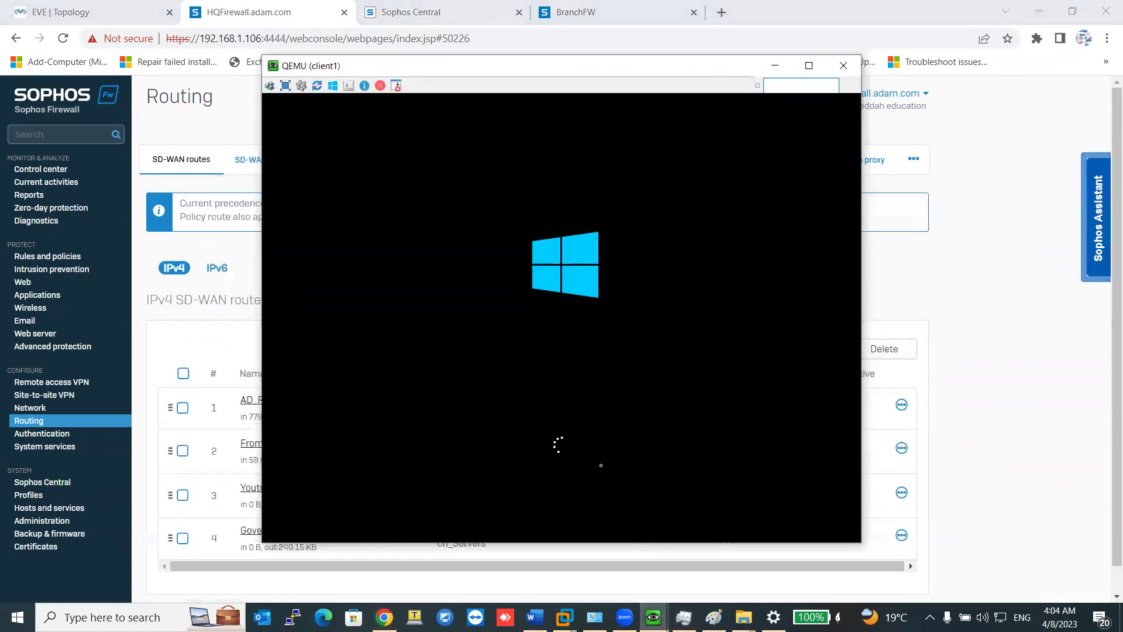
key(alt+Tab)
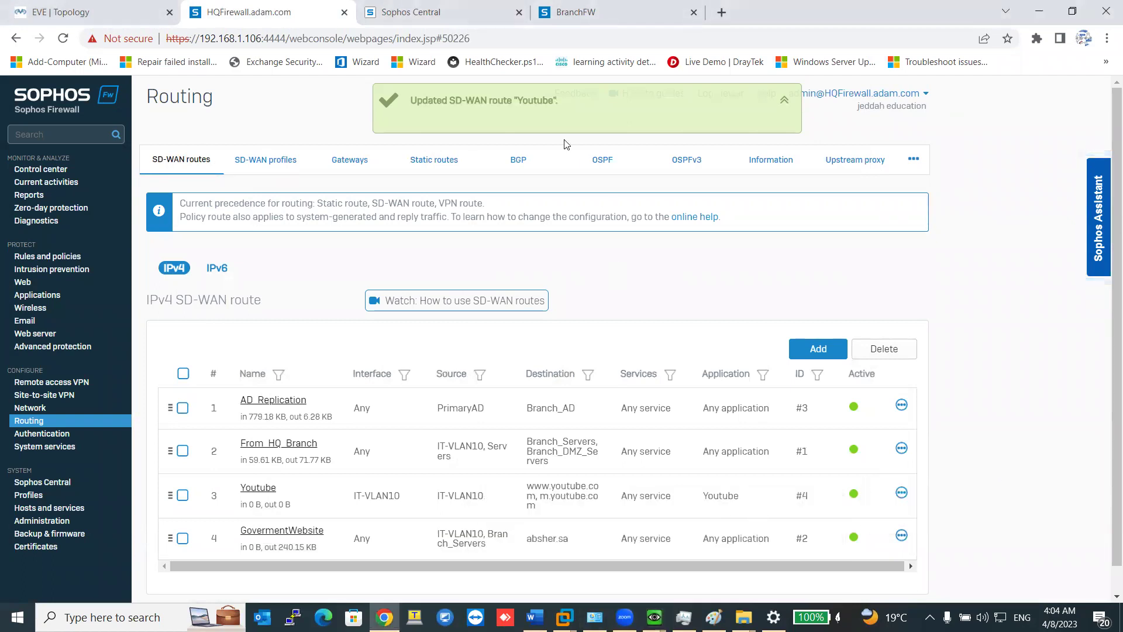
click(576, 11)
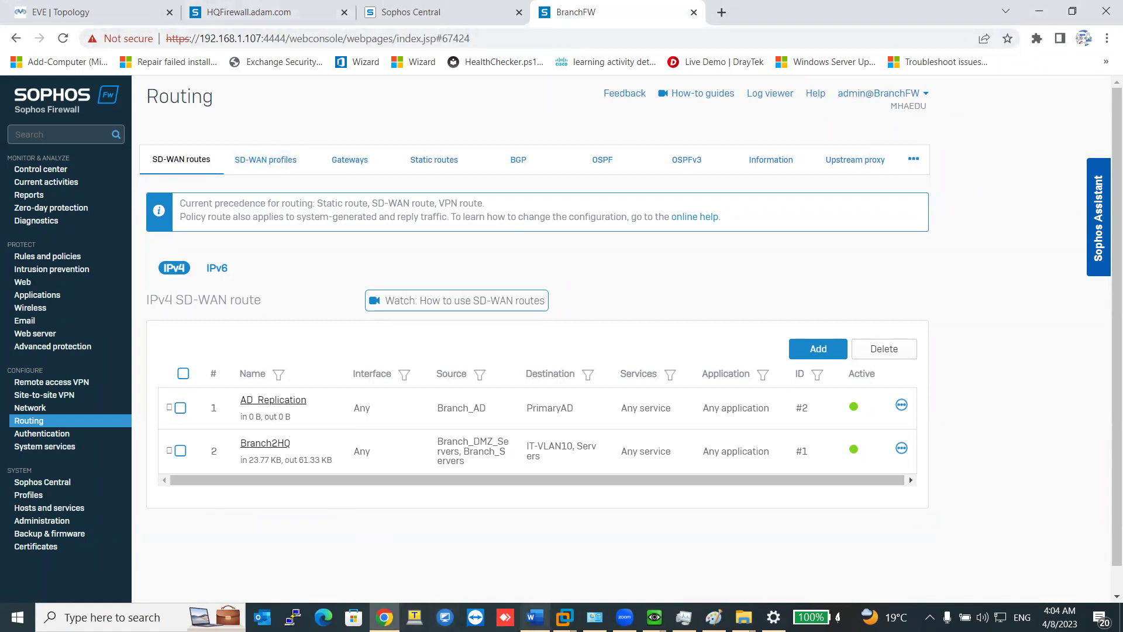
Cycle through the open ADDCS and client1 VM consoles to review them.
click(653, 617)
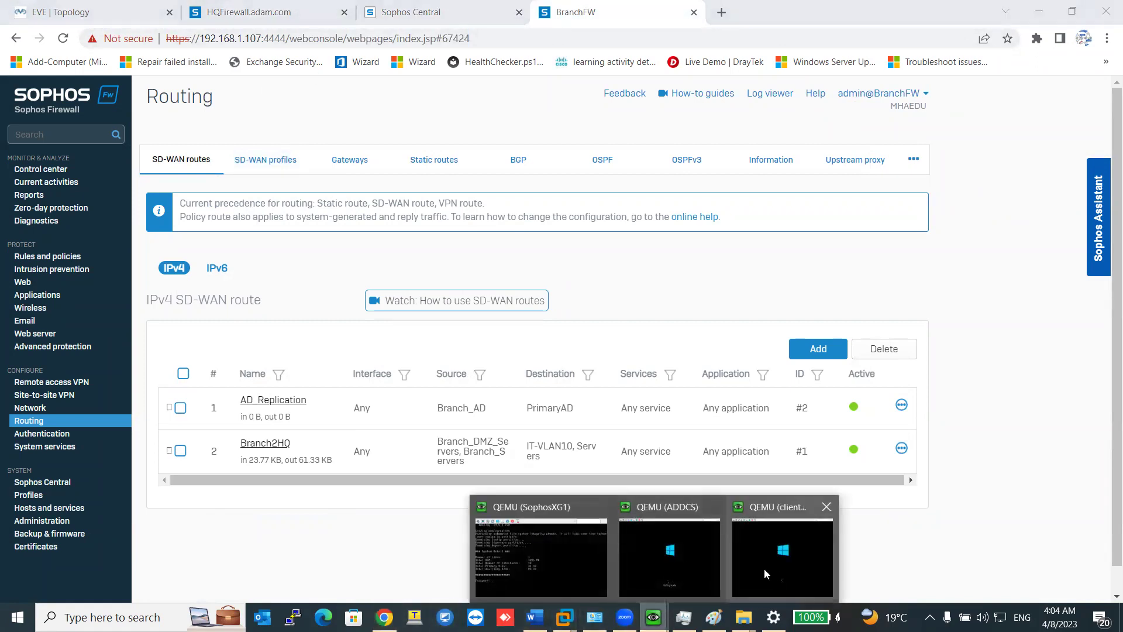
click(712, 564)
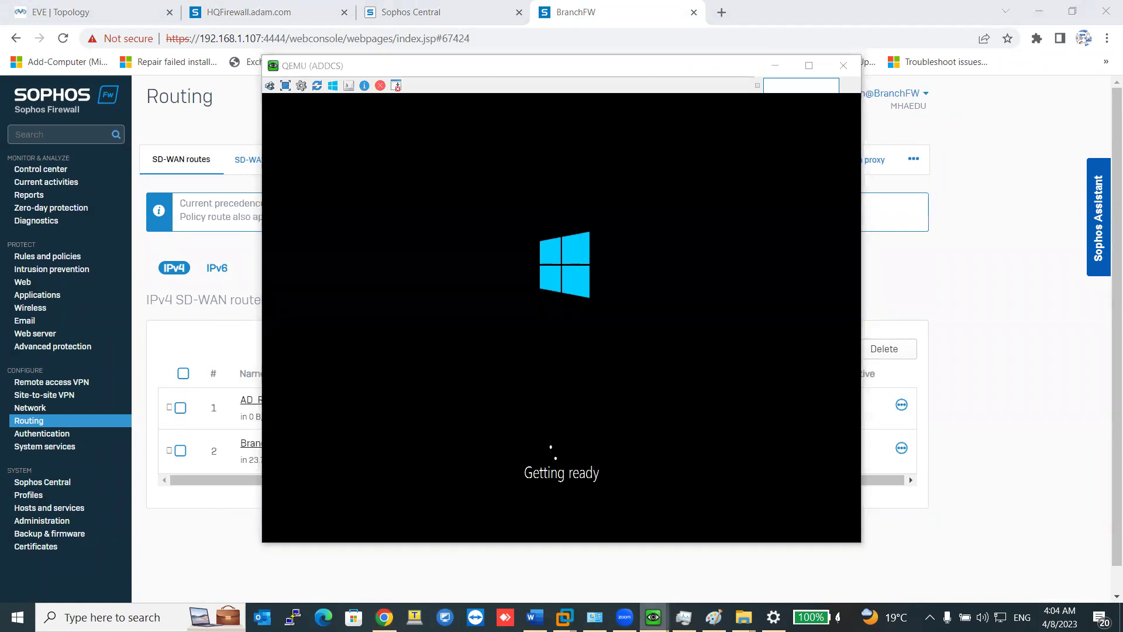
click(770, 570)
click(654, 617)
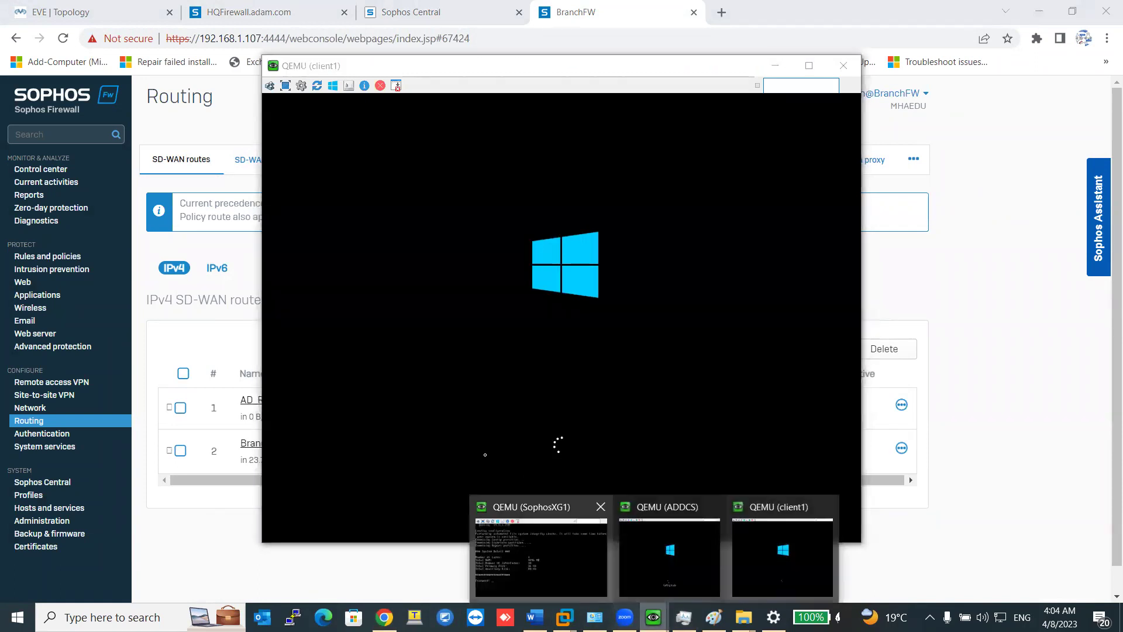
Launch the PrimaryAD node's VNC console from the EVE topology, then review ADDCS and client1.
click(141, 21)
click(296, 453)
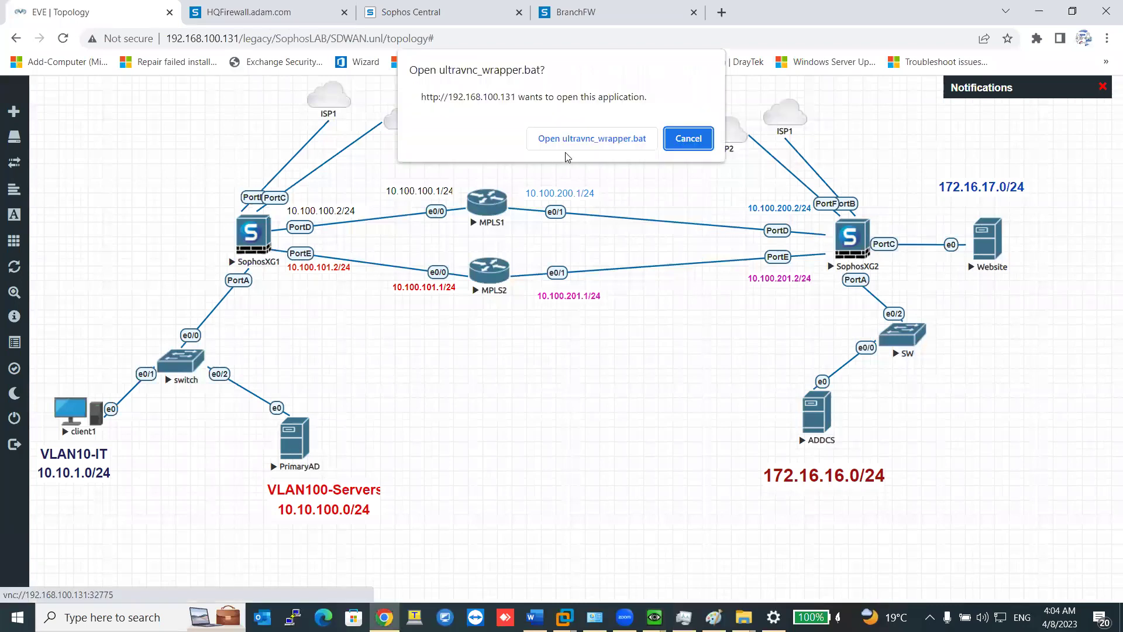
click(569, 138)
mouse_move(653, 618)
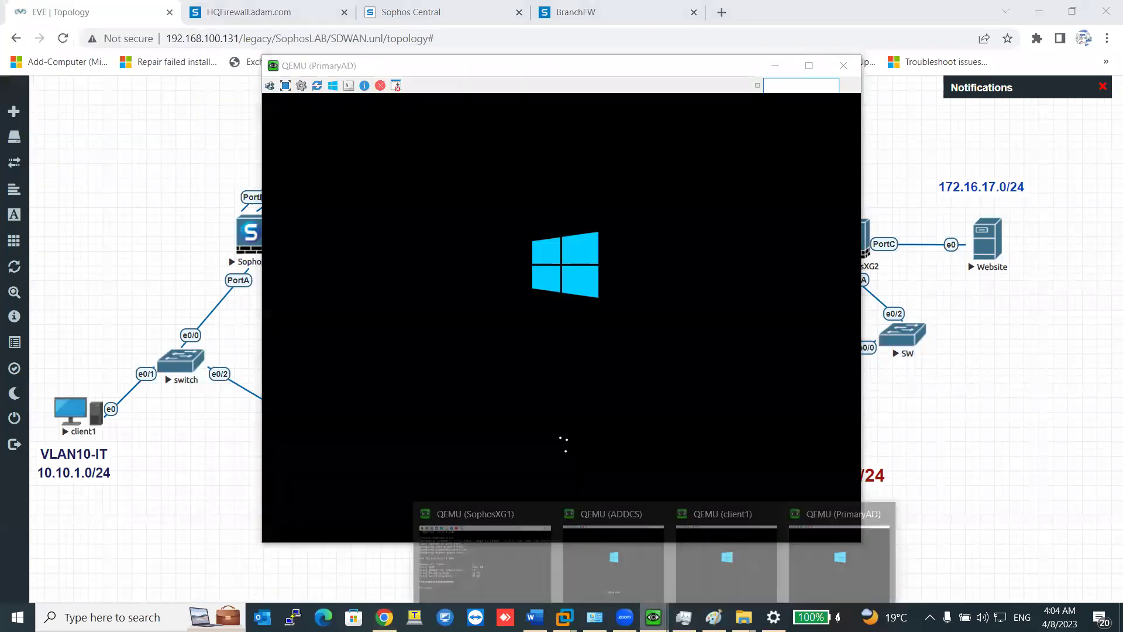
click(616, 561)
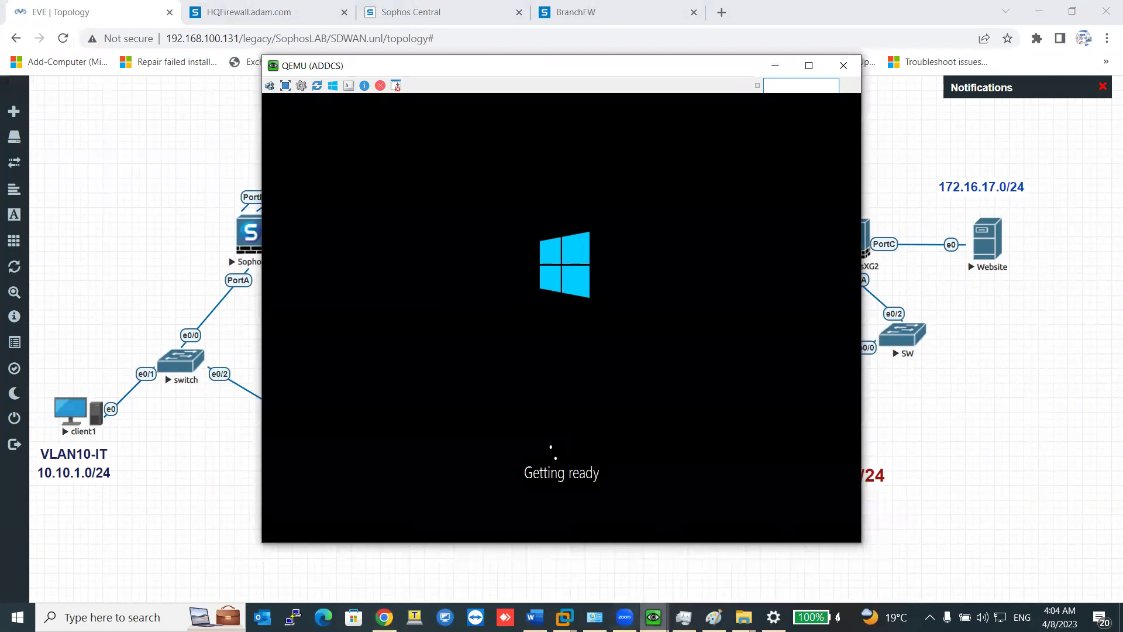
click(723, 574)
Close the client1, PrimaryAD and SophosXG1 console windows and select the ADDCS node.
click(843, 65)
mouse_move(653, 617)
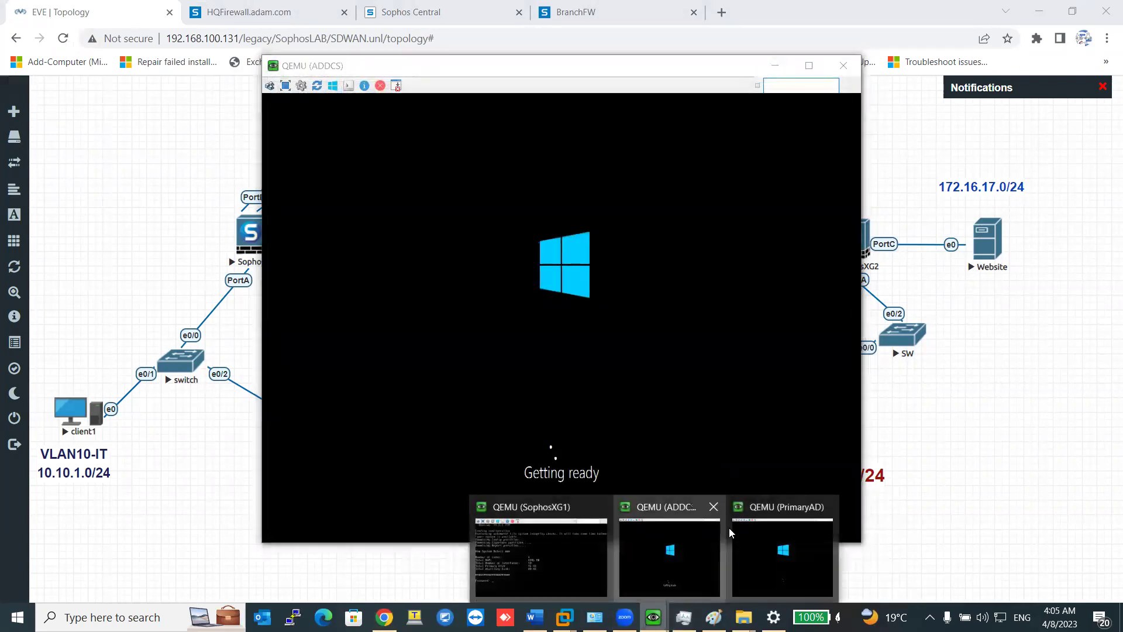
click(731, 534)
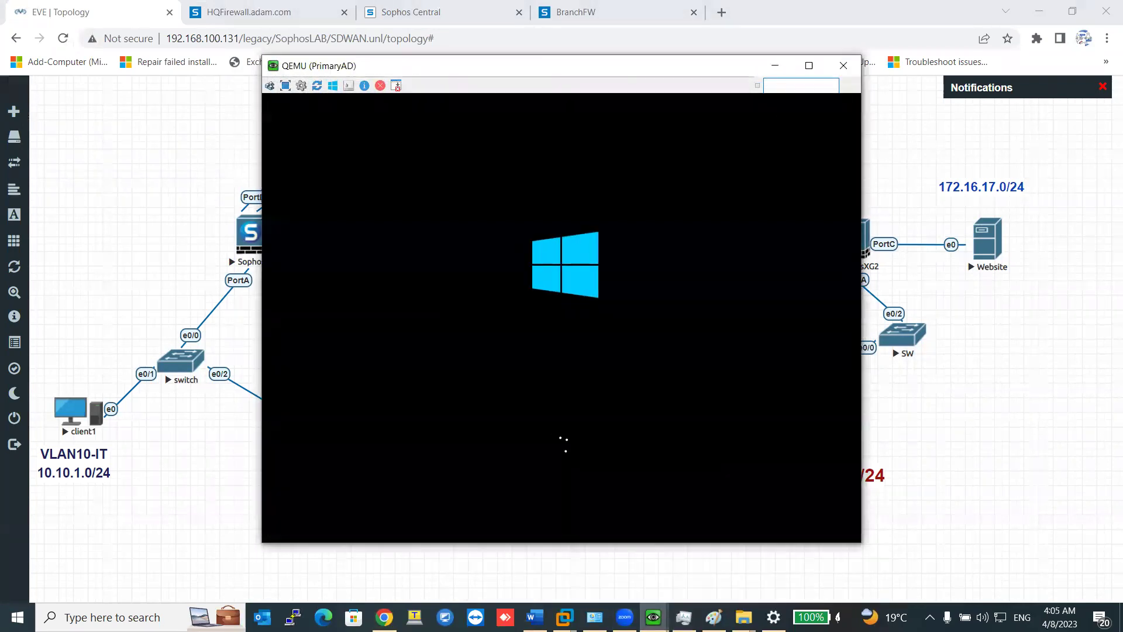
click(843, 65)
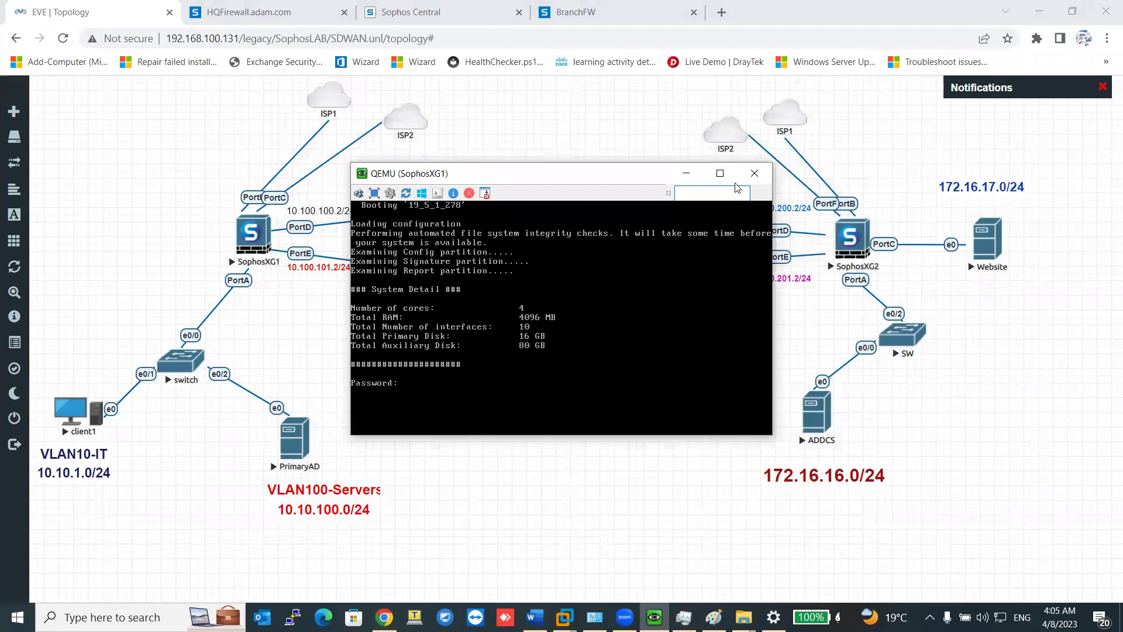
click(754, 173)
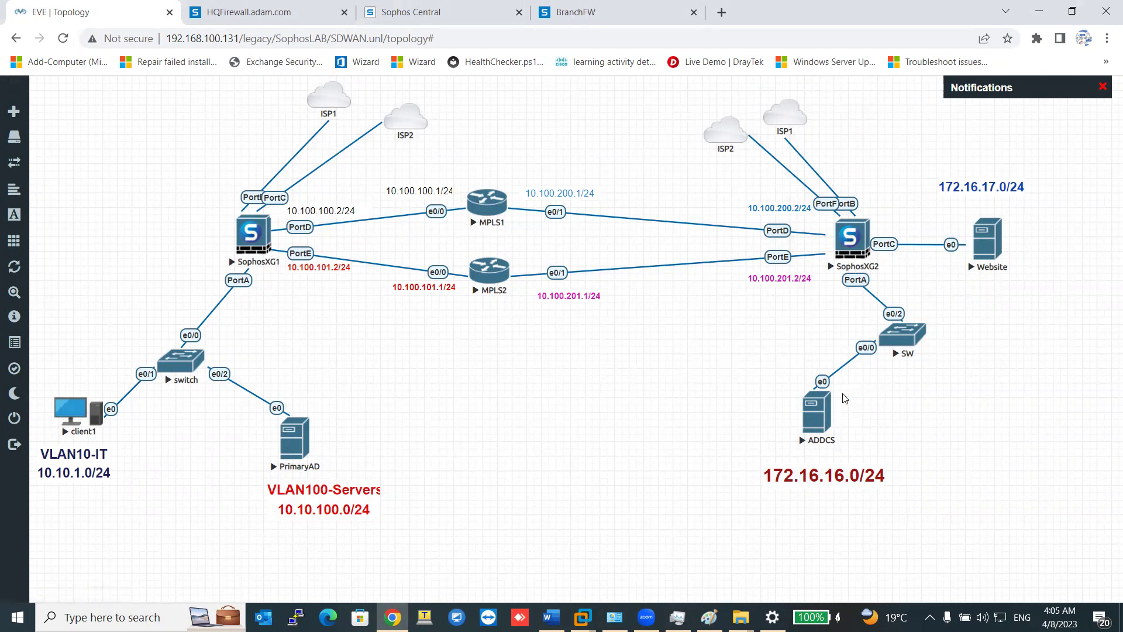
drag(917, 389, 731, 464)
Add a new SD-WAN route on the HQ firewall named 'All Internet'.
click(258, 12)
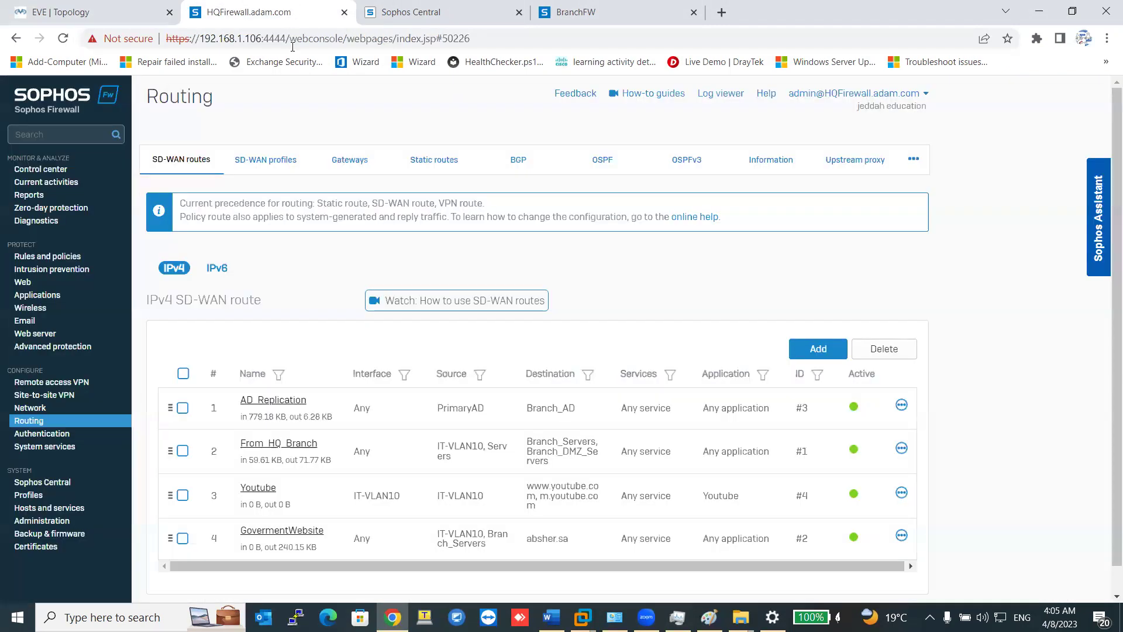
click(819, 349)
click(249, 247)
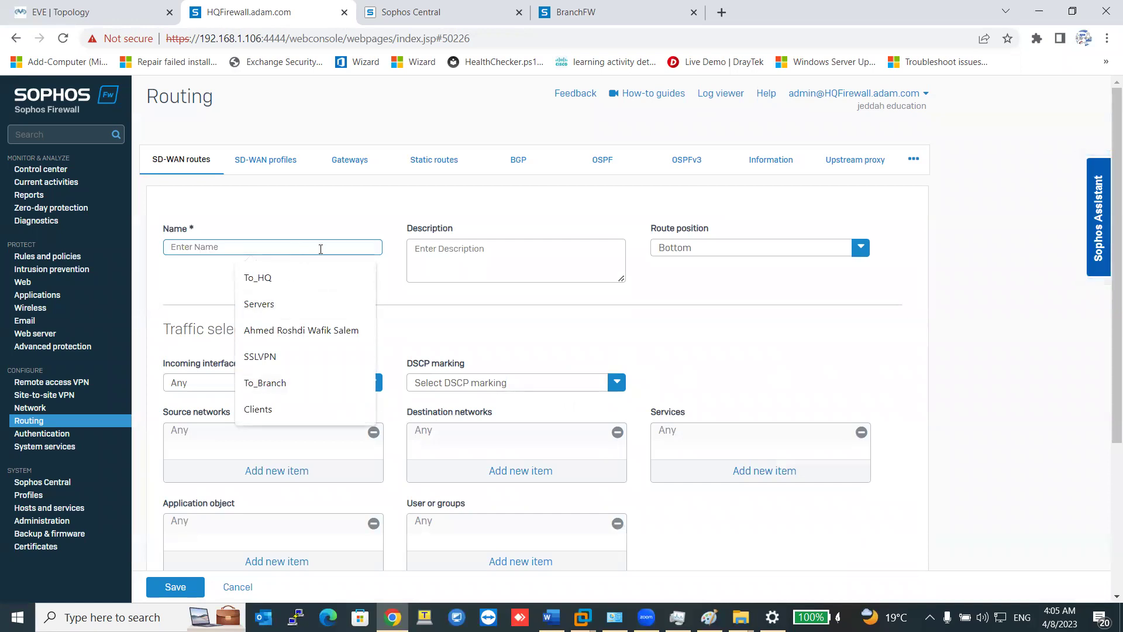
text(A)
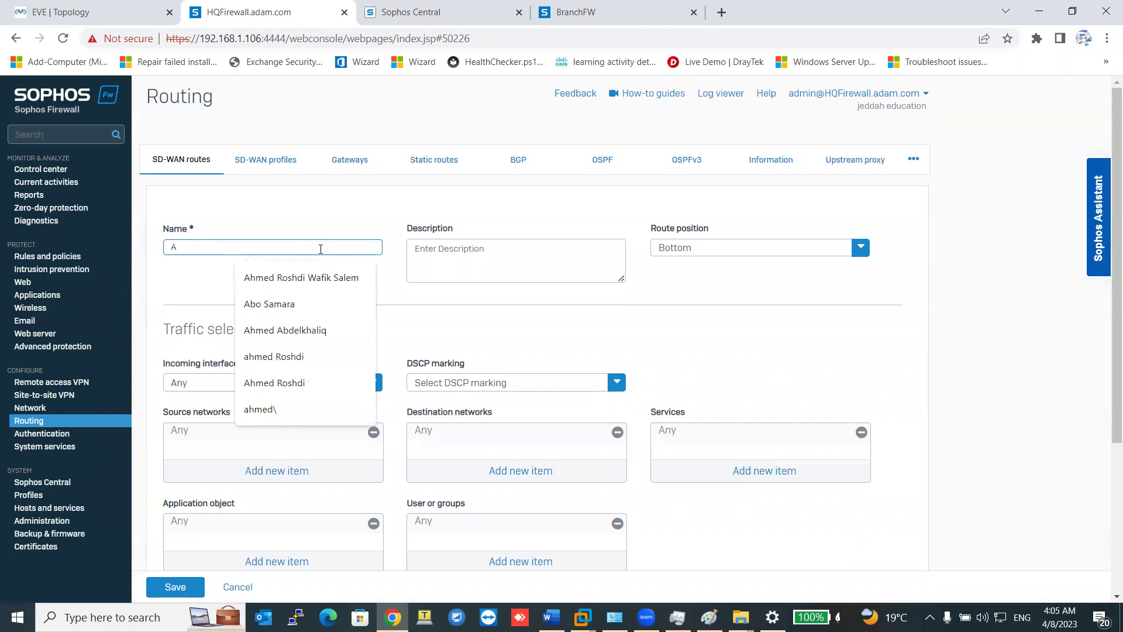
text(ll)
click(270, 304)
Set incoming interface Any and sources Branch_DMZ_Servers and Branch_Servers.
click(269, 382)
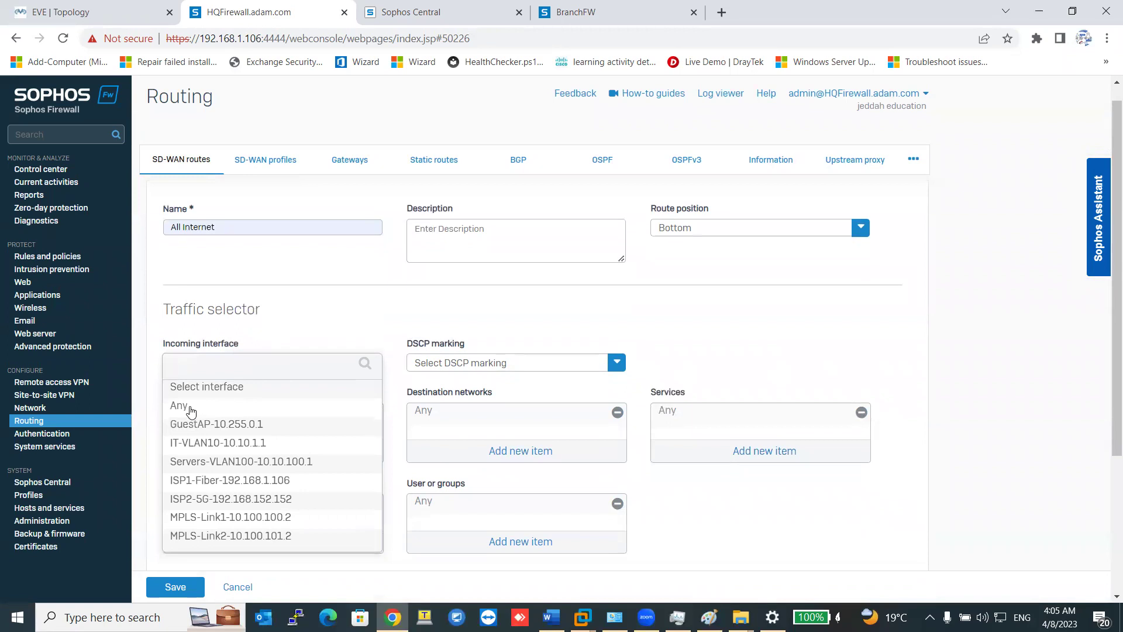
click(191, 411)
click(288, 451)
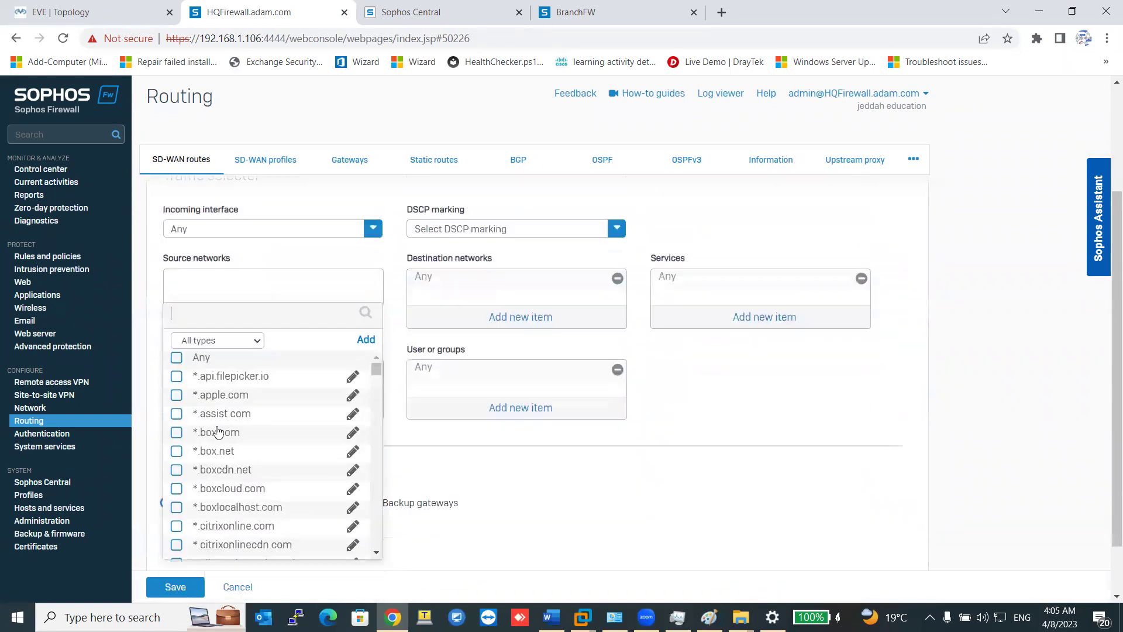
click(228, 340)
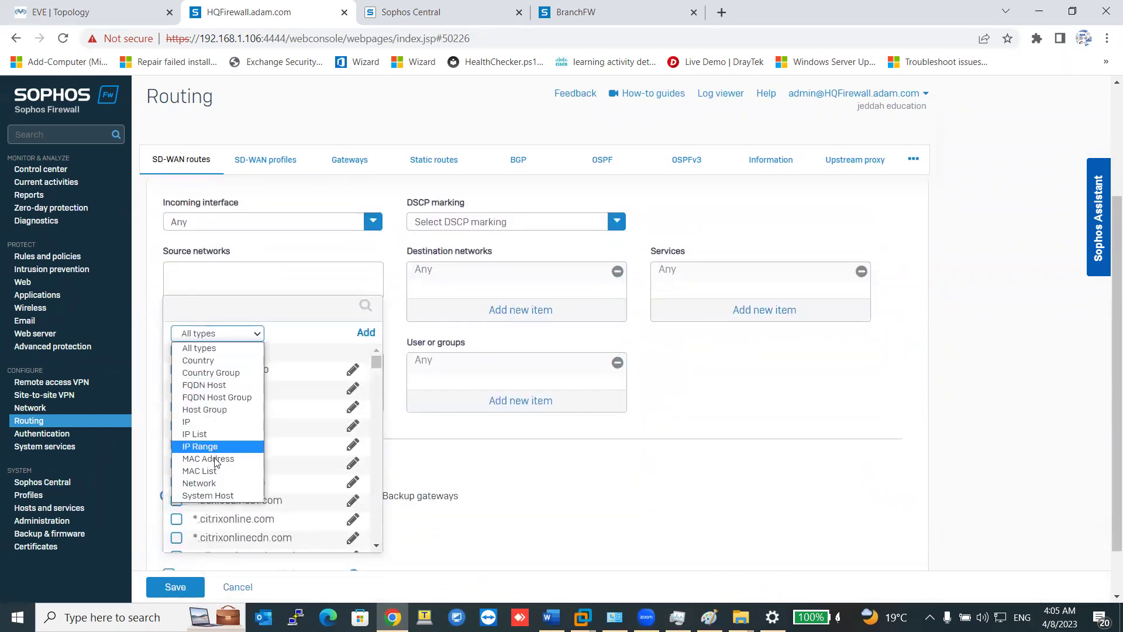
click(214, 483)
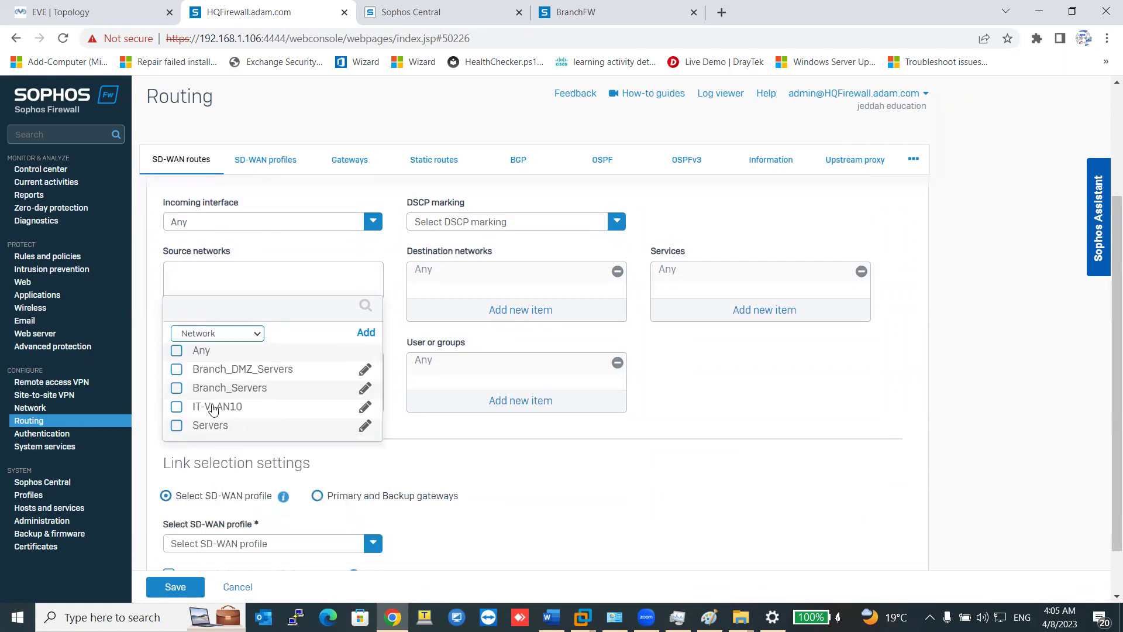
click(239, 388)
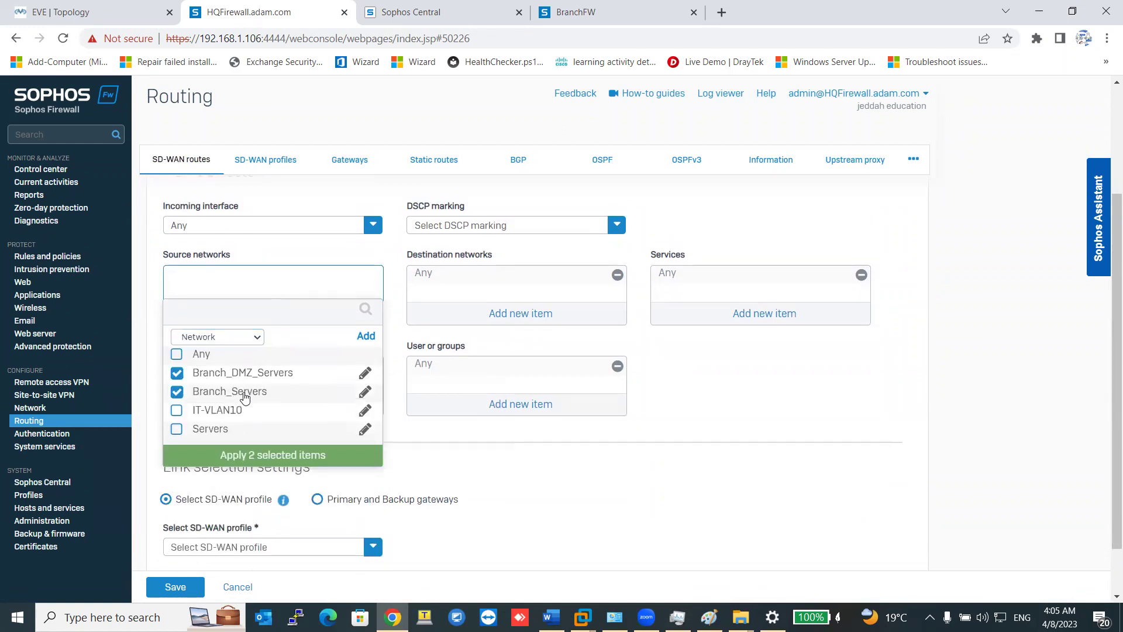
click(244, 455)
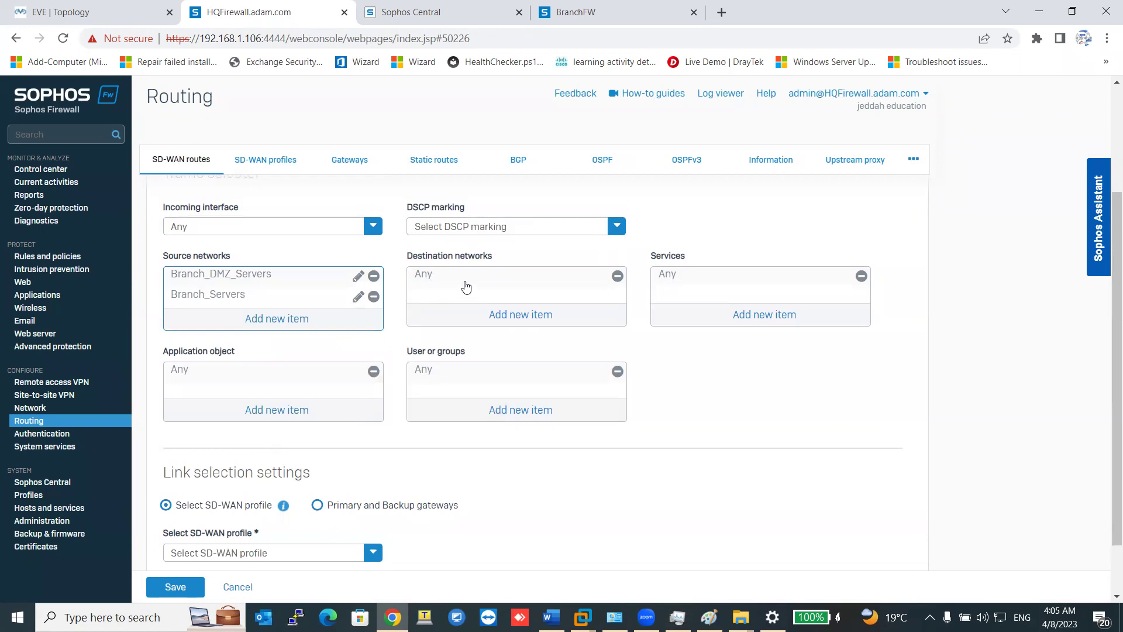
Route via primary gateway ISP1_Fiber_GW with backup ISP2_5G_Gateway, and save the route.
scroll(323, 463, down, 2)
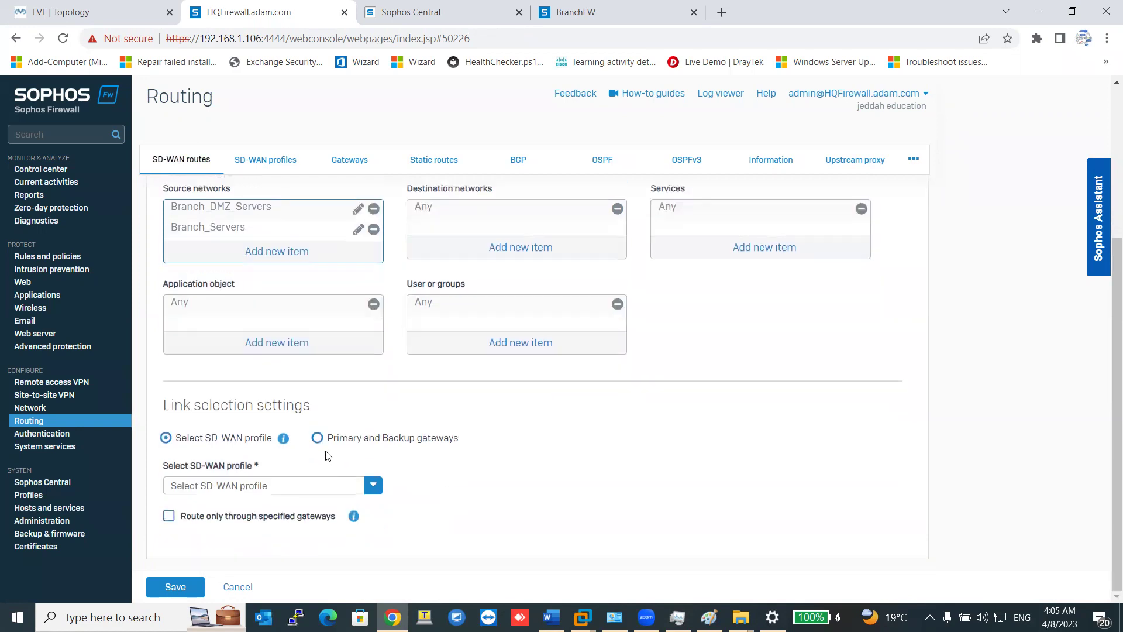
scroll(430, 281, up, 2)
scroll(367, 417, down, 2)
click(317, 438)
click(289, 486)
scroll(263, 515, down, 1)
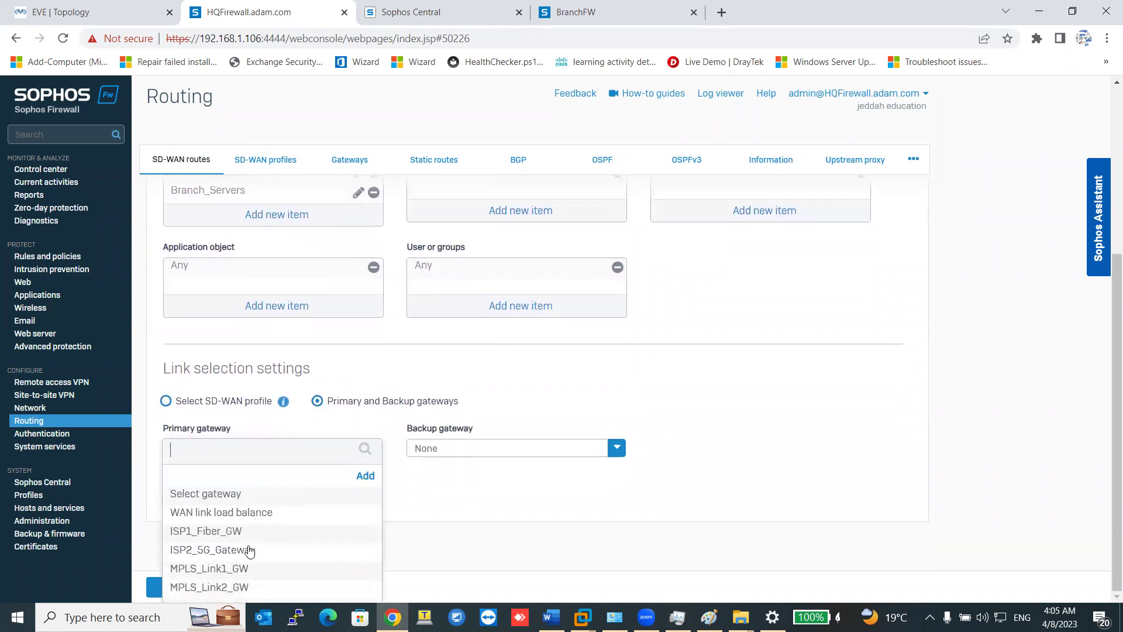
click(217, 533)
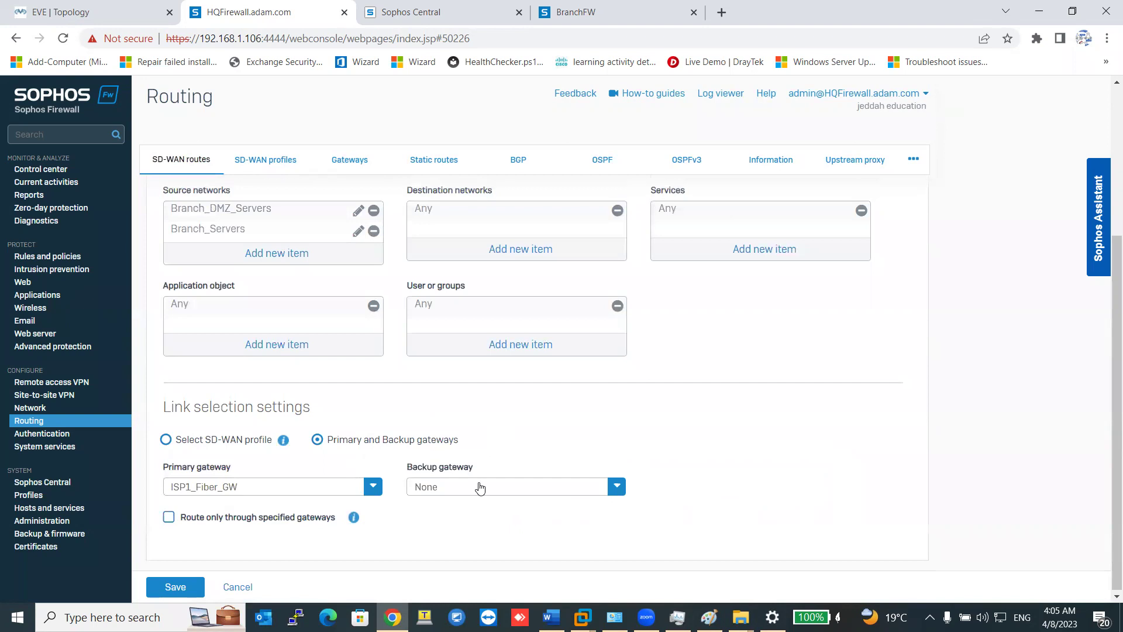
click(479, 487)
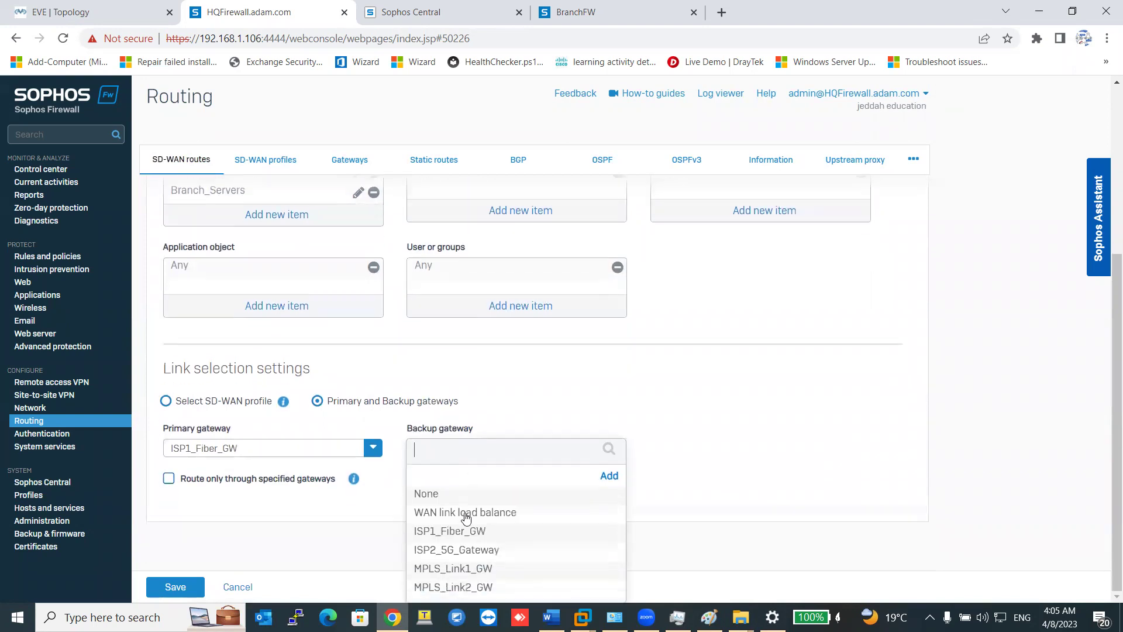
click(468, 553)
click(162, 589)
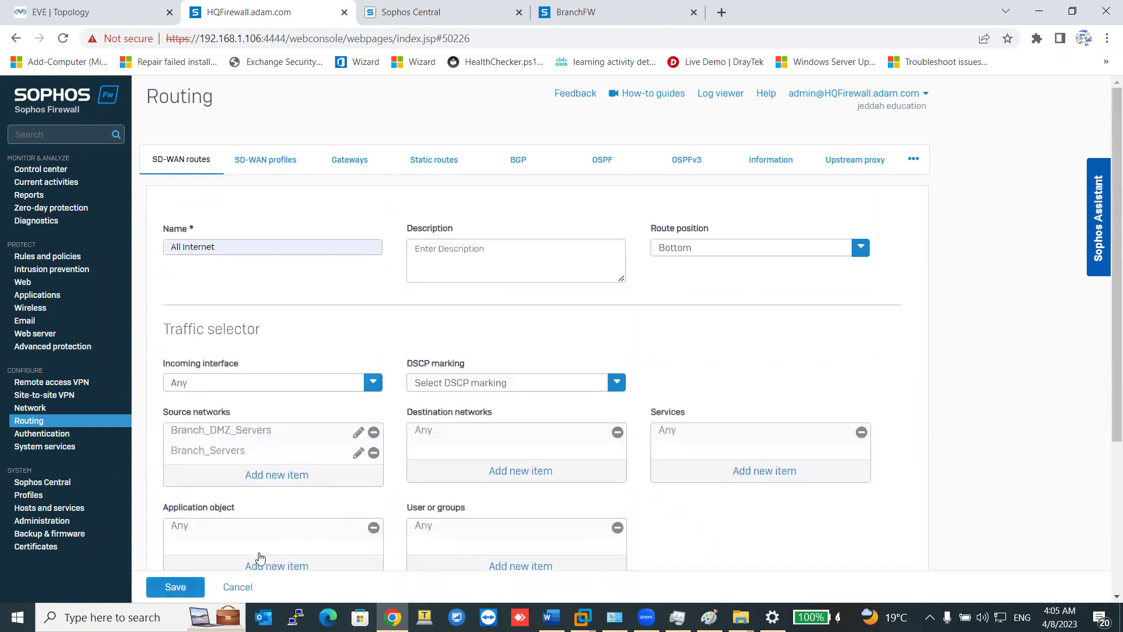
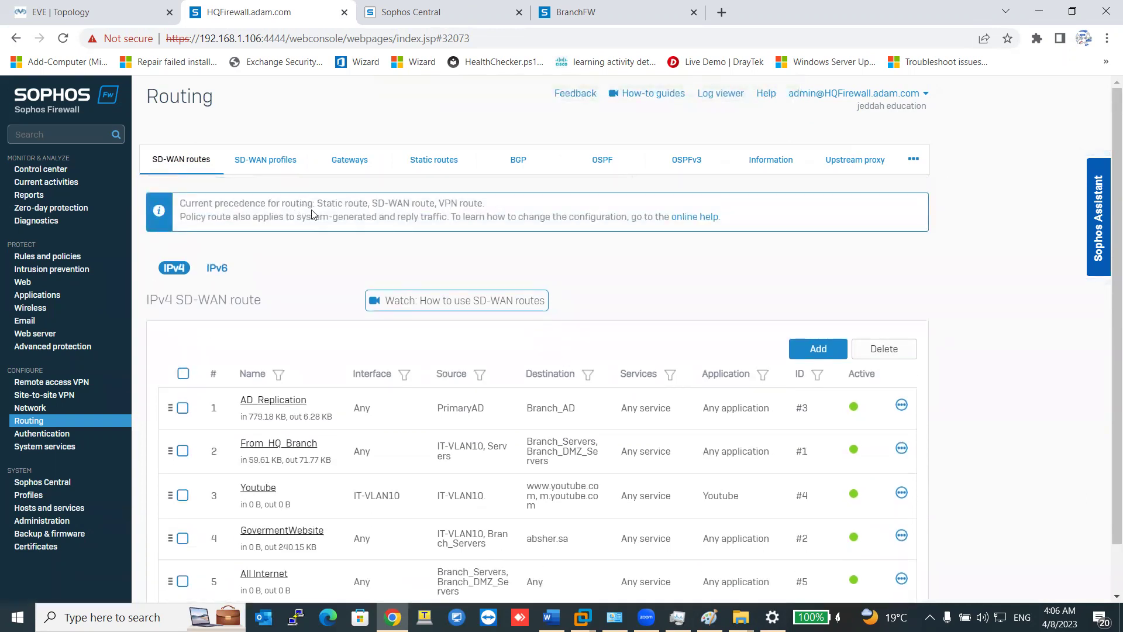
Compare the HQ and branch SD-WAN route lists against the 172.16.16.0/24 branch network on the topology.
drag(433, 202, 366, 204)
click(94, 13)
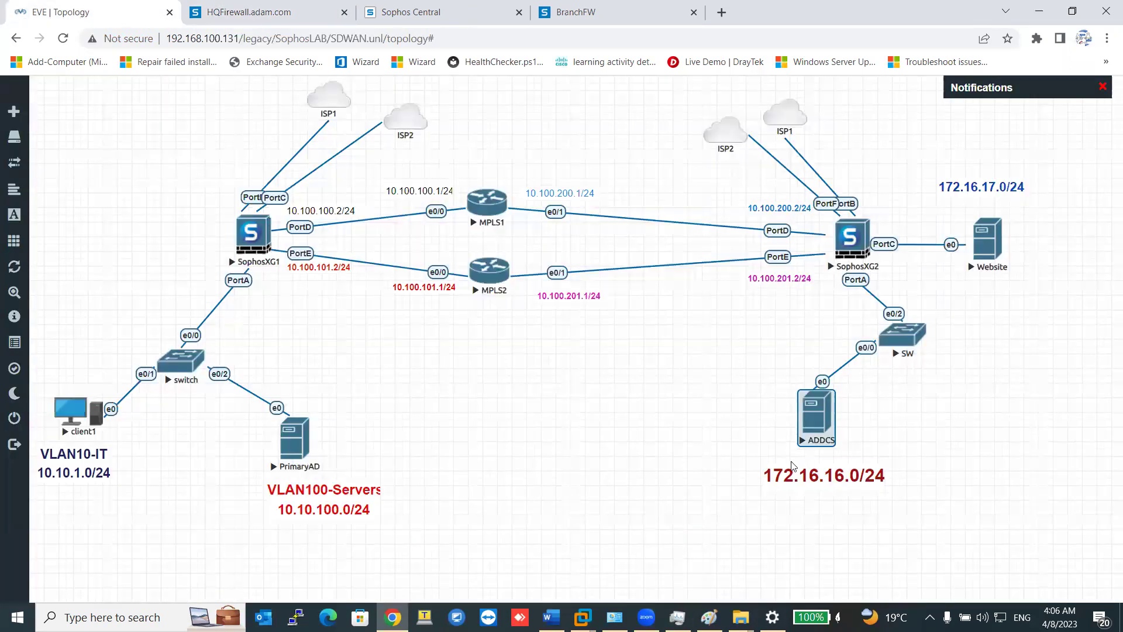
drag(959, 388, 747, 498)
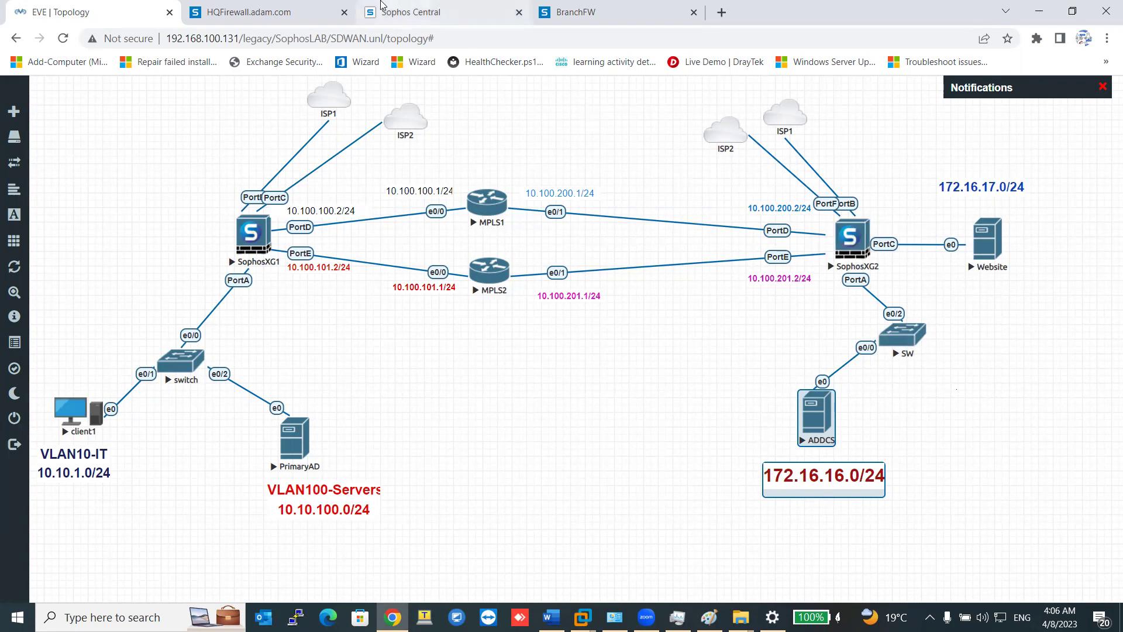
click(608, 16)
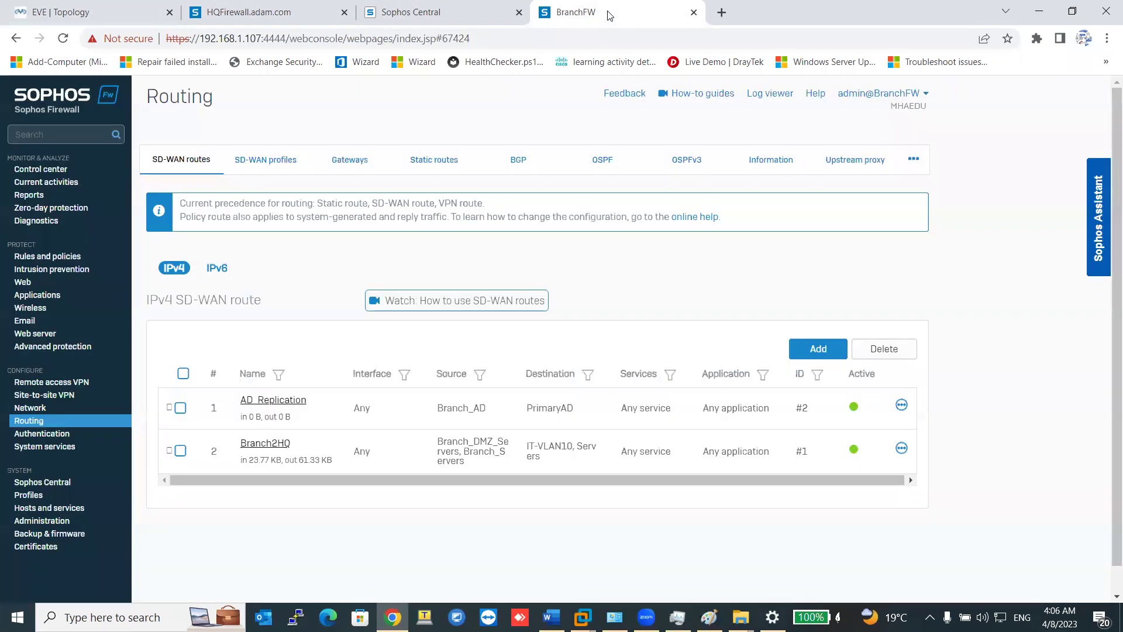
click(248, 12)
scroll(269, 526, down, 1)
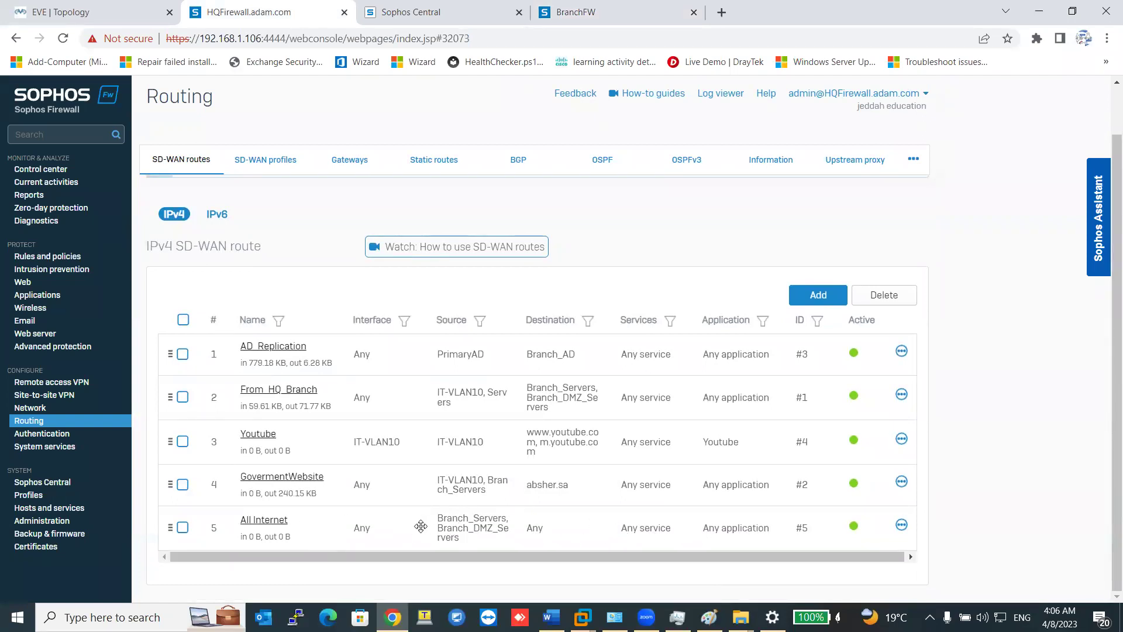
Inspect the All Internet route's settings and return to the HQ SD-WAN route list.
click(274, 522)
scroll(327, 492, down, 4)
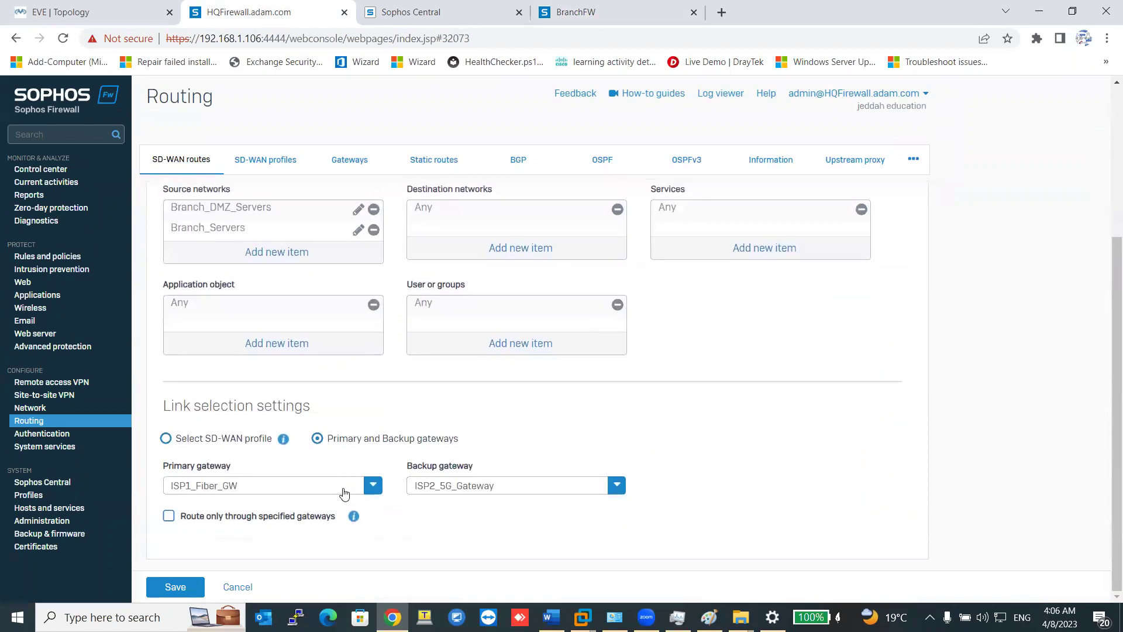
scroll(294, 497, up, 4)
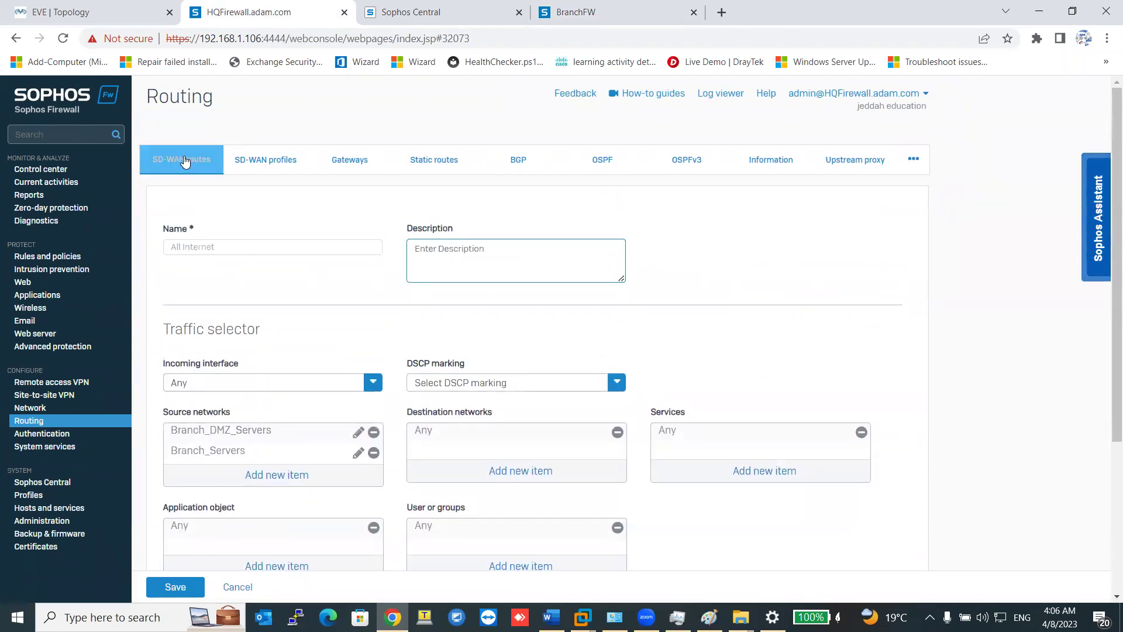
click(183, 159)
Highlight Static route in the routing precedence note above the route list.
drag(317, 203, 434, 201)
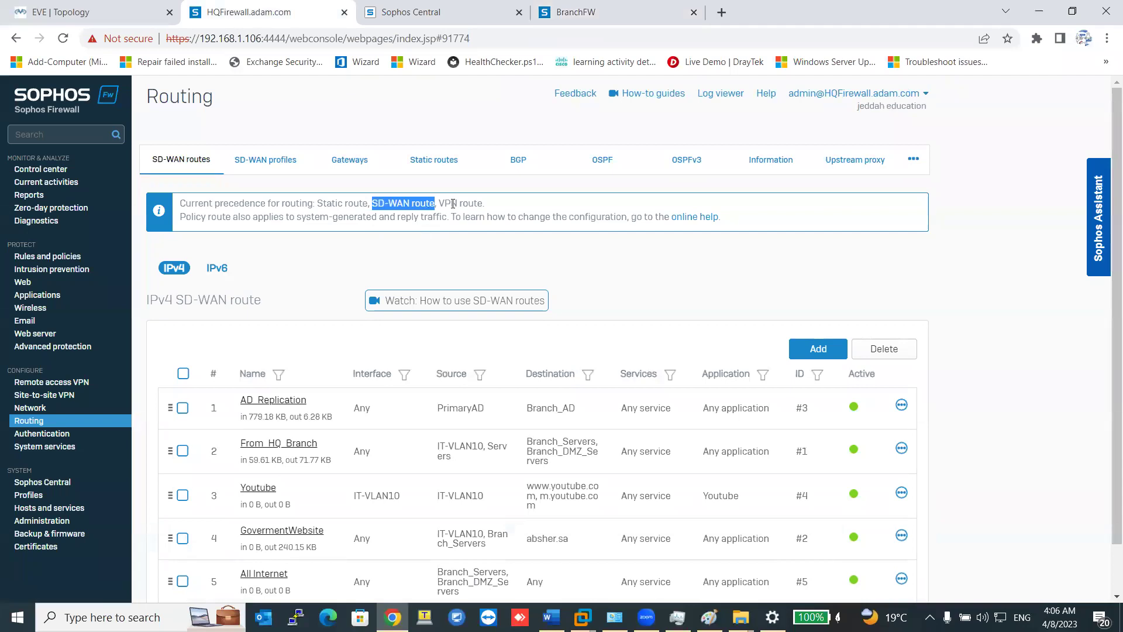
drag(366, 206, 416, 205)
scroll(448, 318, down, 2)
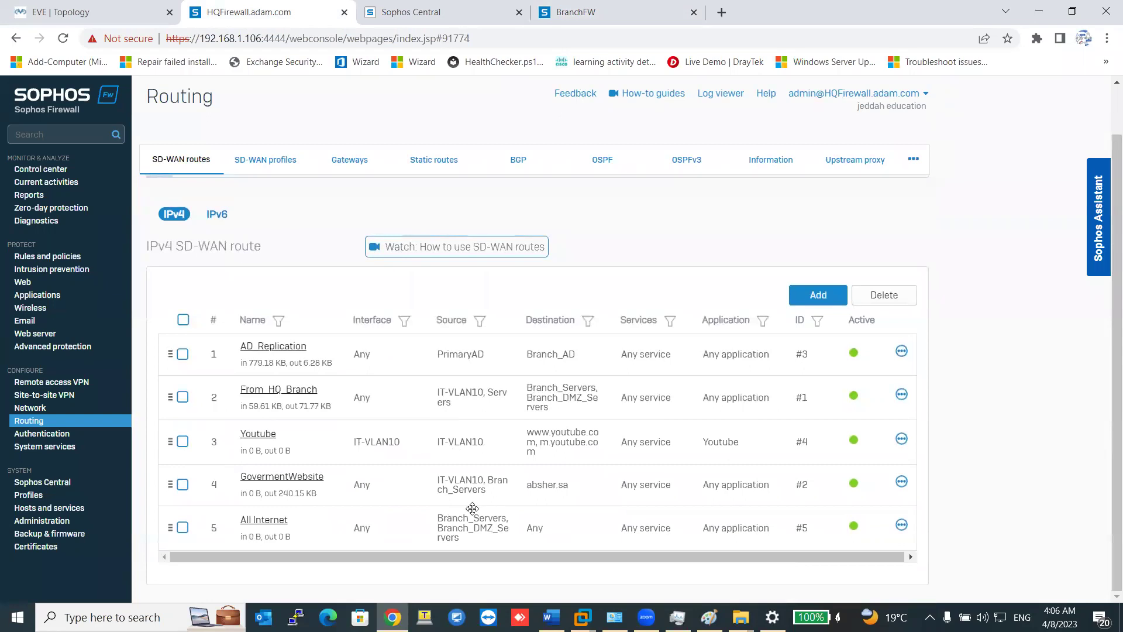
scroll(473, 508, up, 2)
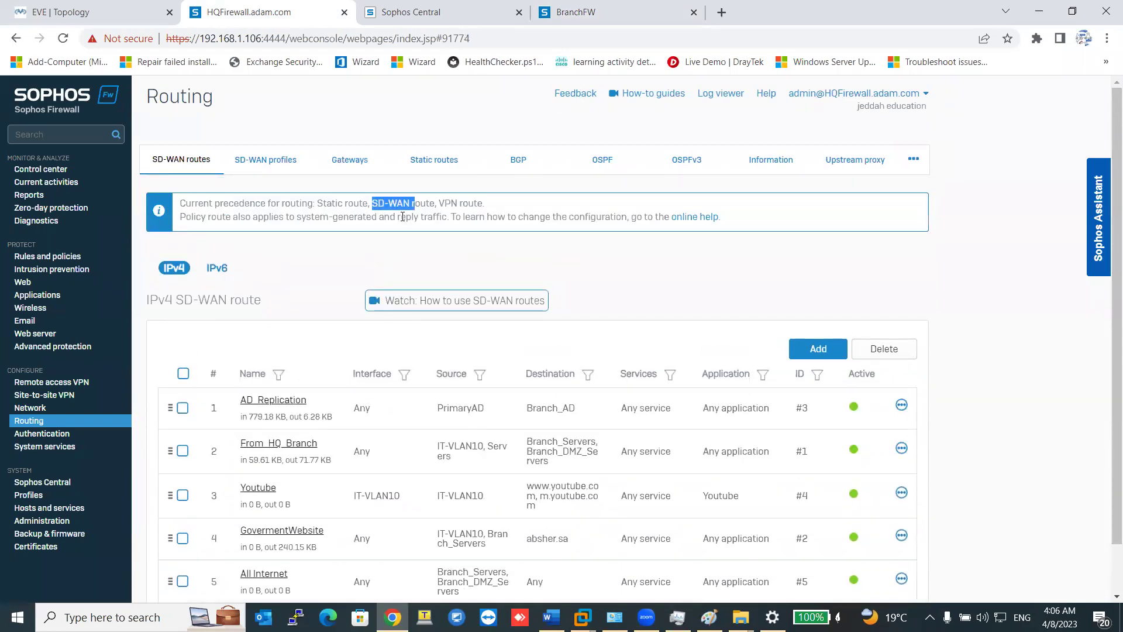
scroll(305, 515, down, 1)
Reopen the All Internet route and list its available destination network objects.
click(260, 520)
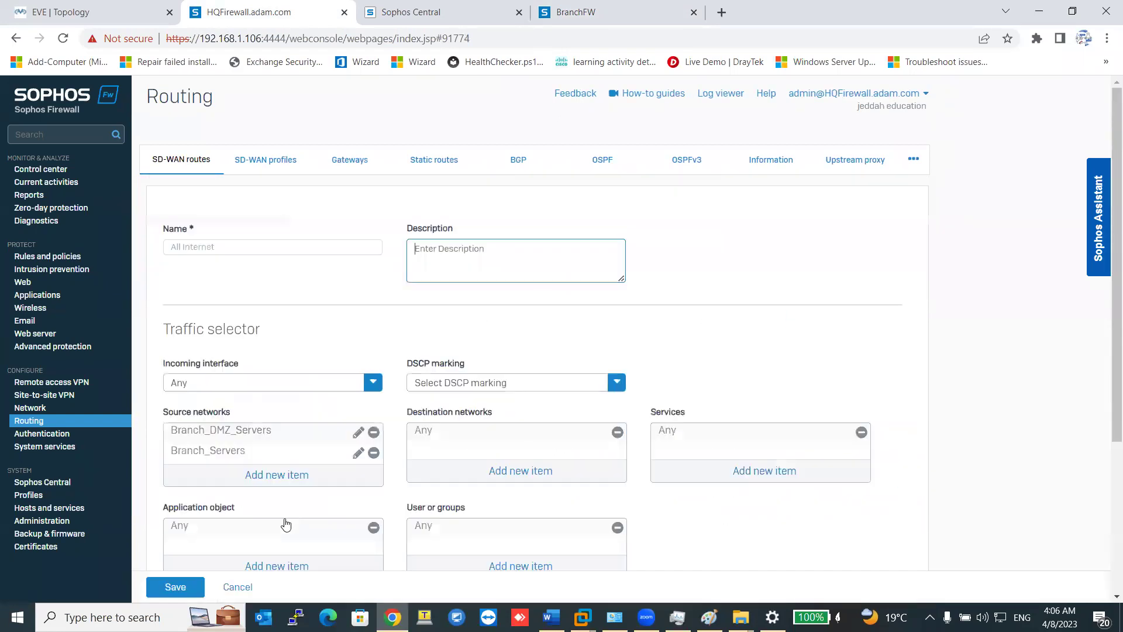
scroll(328, 468, down, 2)
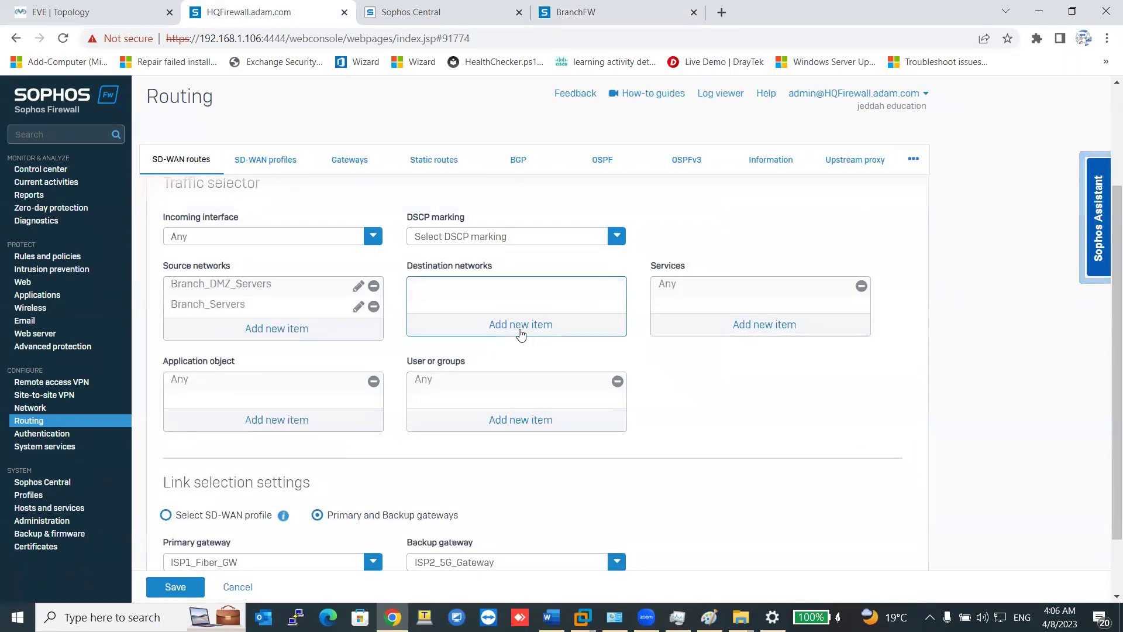
click(519, 326)
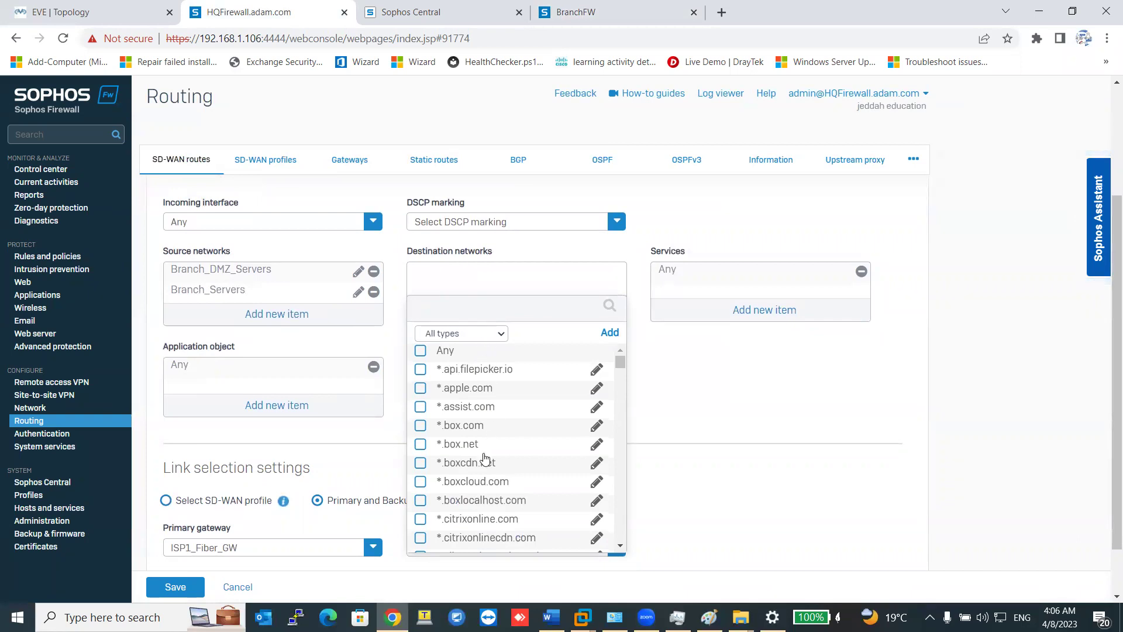
scroll(485, 460, down, 4)
Tick *.dropbox.zendesk.com and two more FQDN objects, then cancel so the destination stays Any.
click(479, 503)
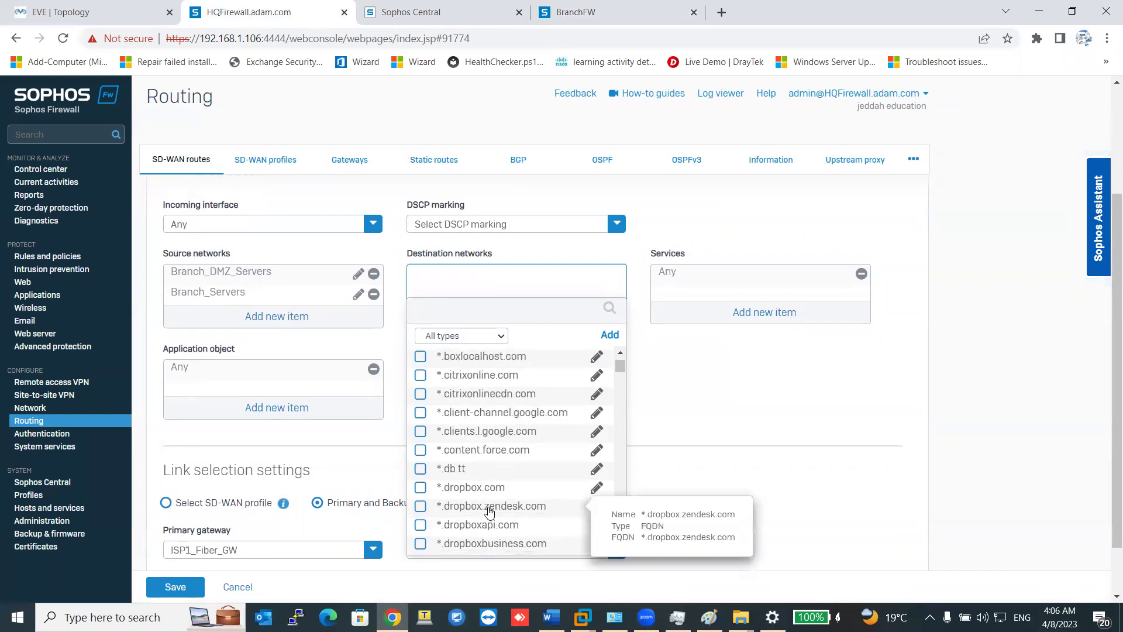
scroll(479, 443, down, 5)
click(480, 452)
scroll(484, 473, down, 3)
scroll(485, 472, down, 2)
click(484, 472)
scroll(485, 480, down, 6)
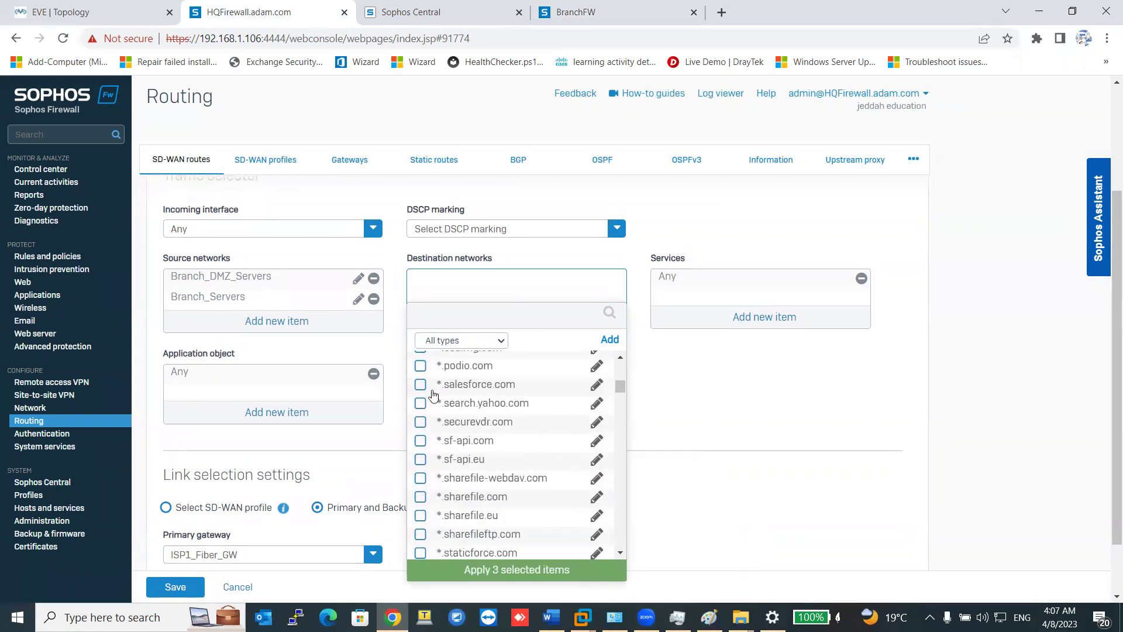
scroll(459, 424, up, 5)
scroll(459, 424, up, 5)
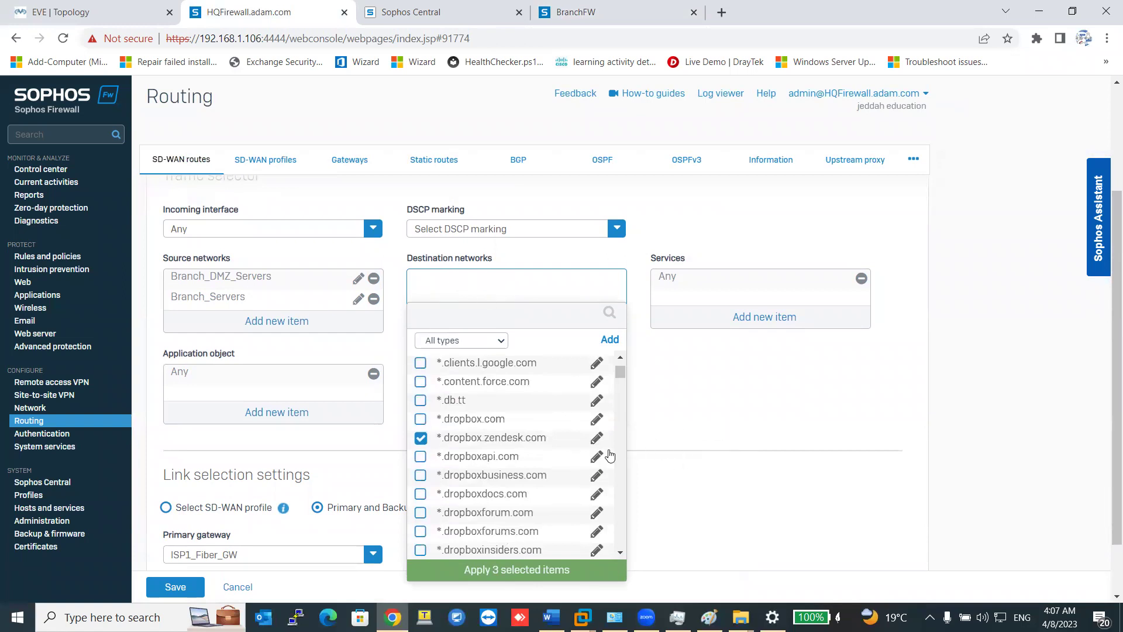
scroll(430, 467, up, 6)
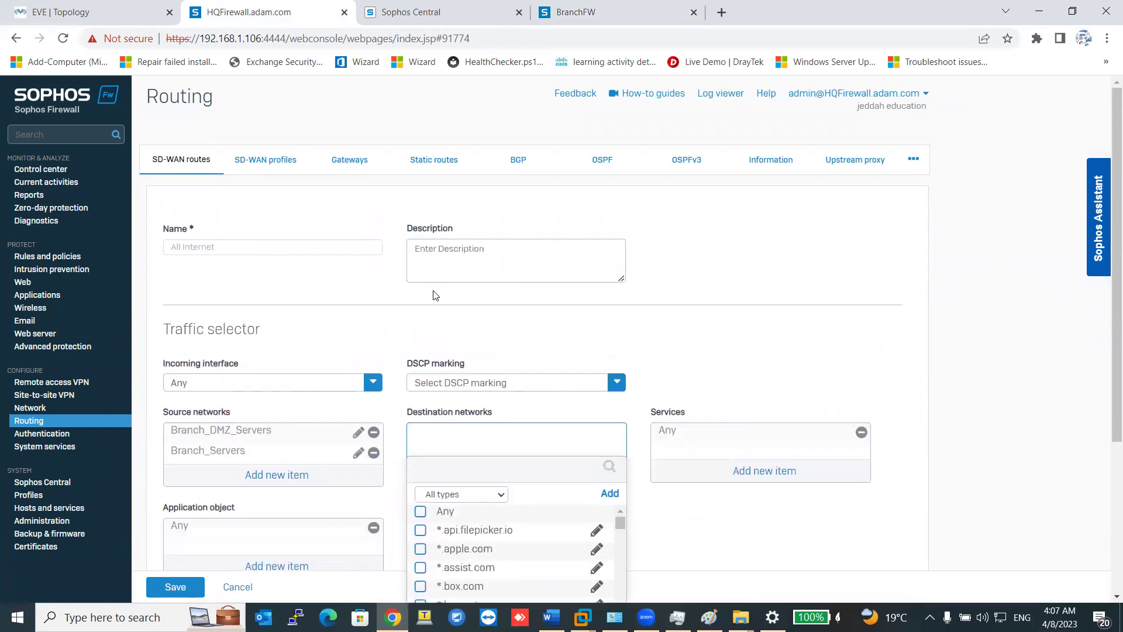
click(238, 587)
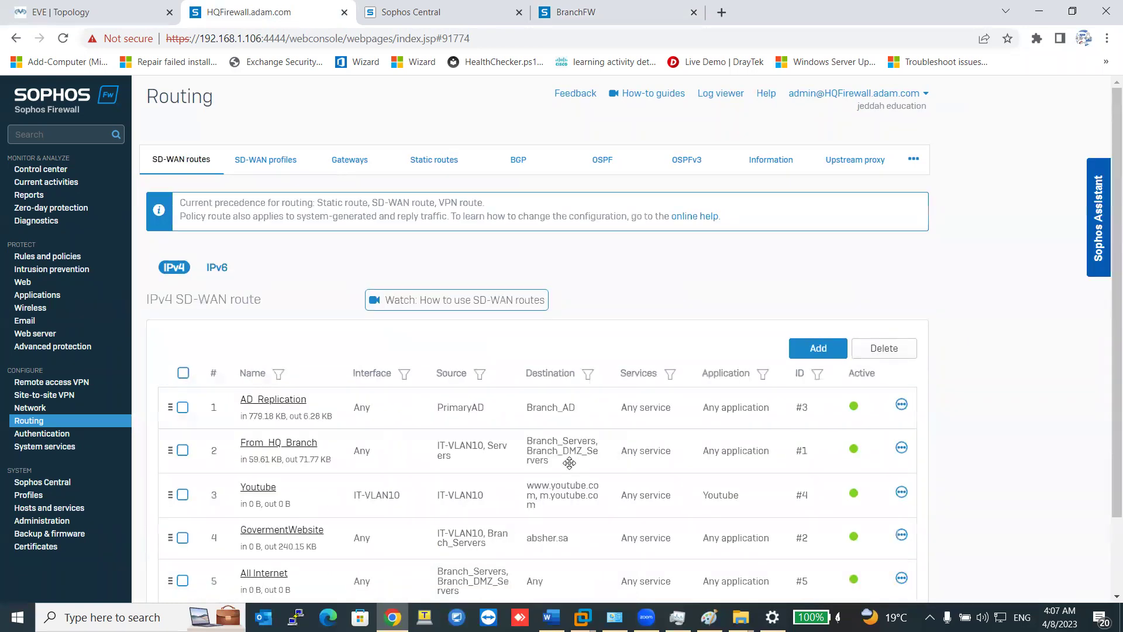
Review the HQ precedence note, then view the branch firewall's AD_Replication and Branch2HQ routes.
scroll(331, 516, down, 2)
scroll(328, 410, up, 2)
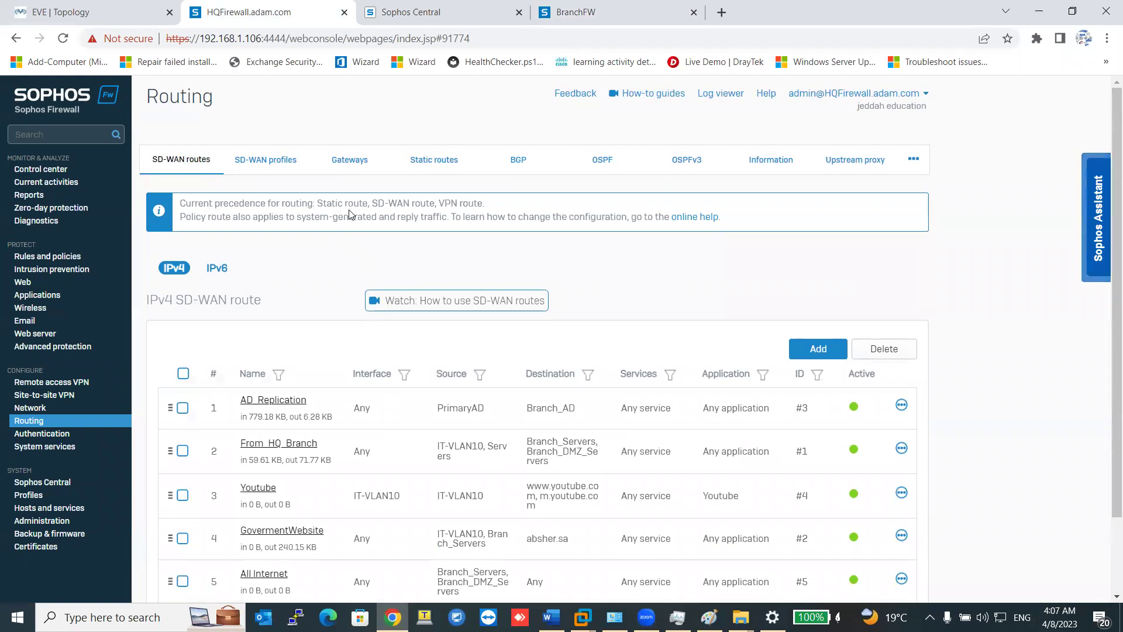
drag(320, 203, 369, 203)
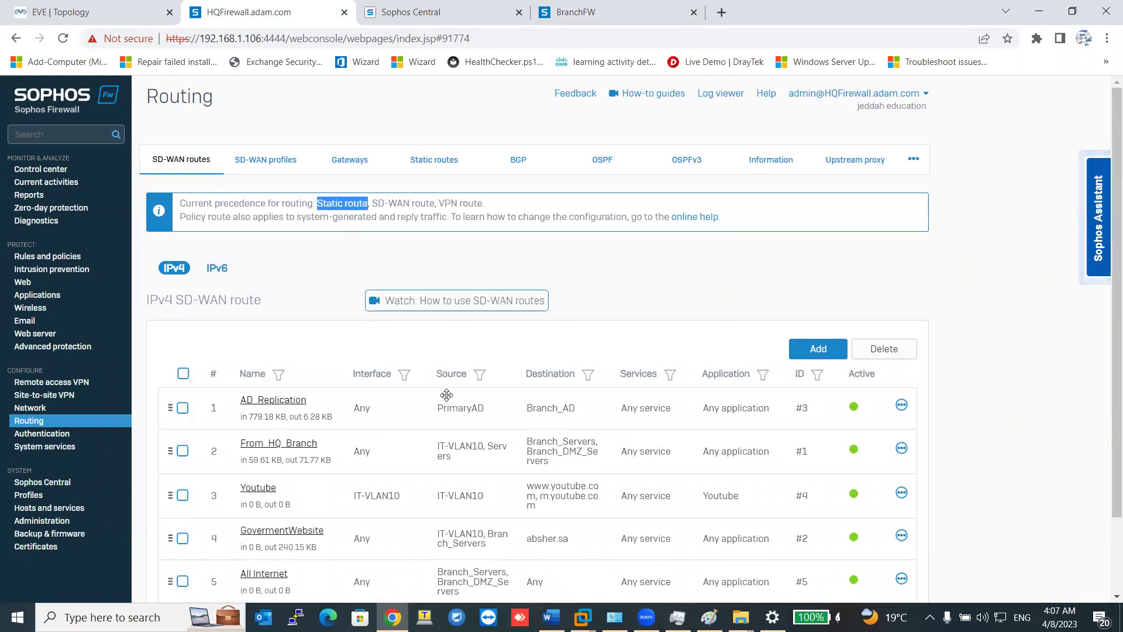
scroll(270, 493, down, 2)
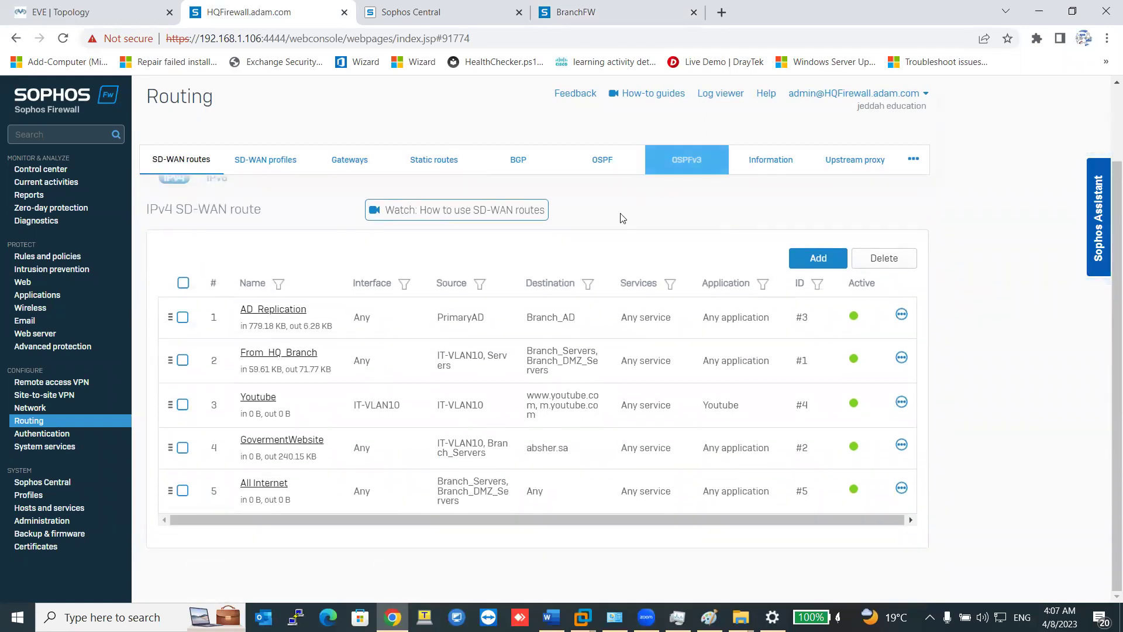
click(591, 12)
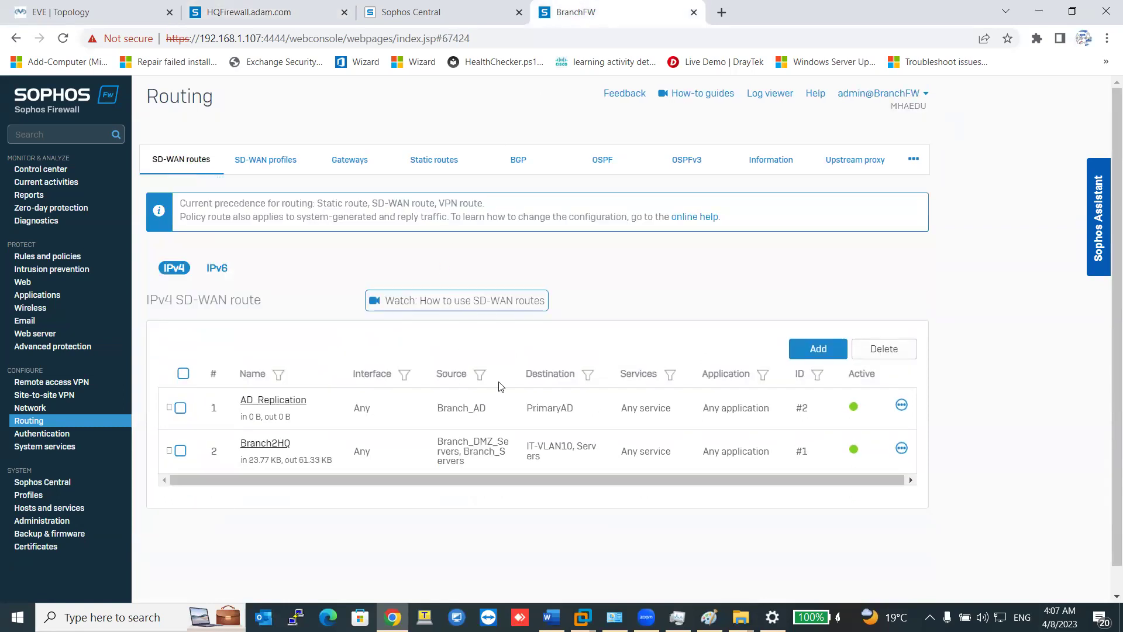
Launch the client1 console from the EVE-NG lab topology, then close it.
click(115, 18)
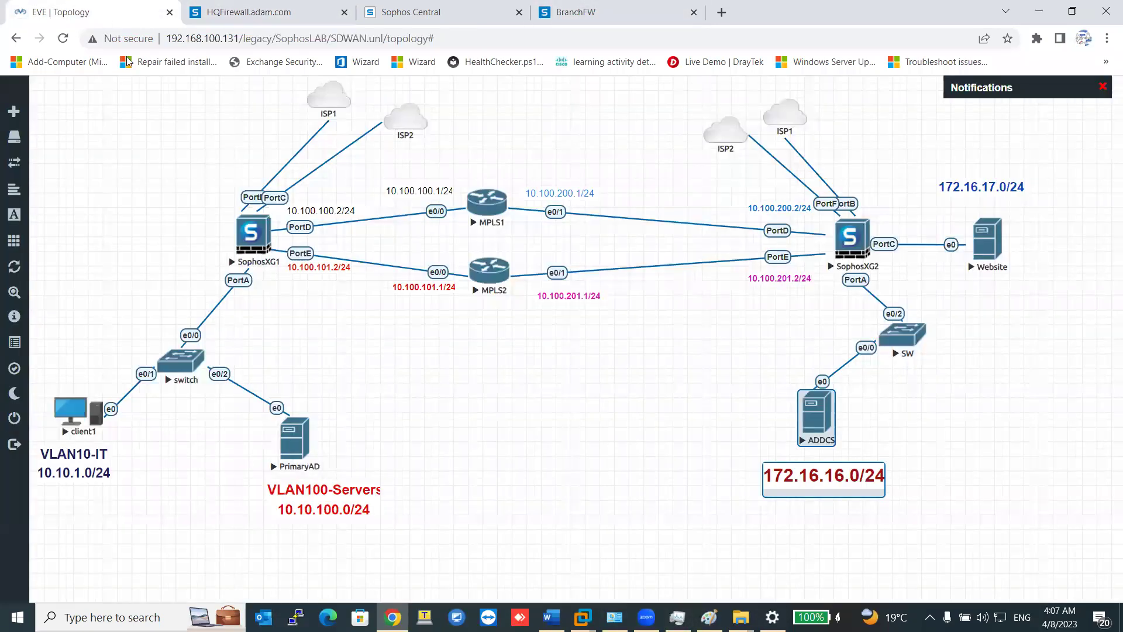
click(297, 451)
click(553, 139)
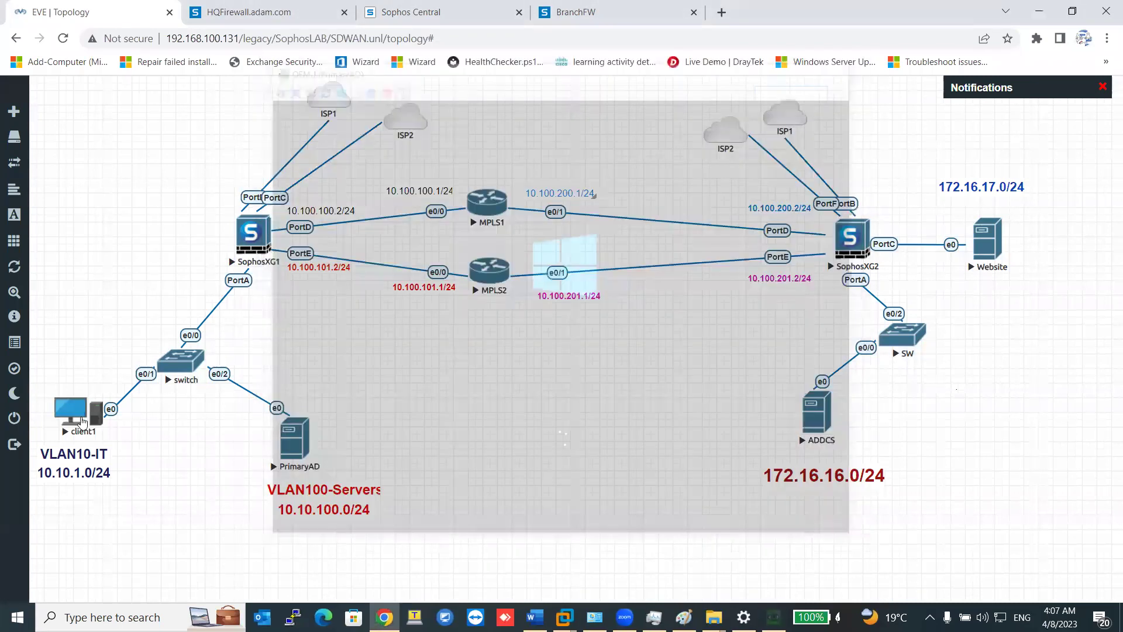
click(75, 413)
click(539, 138)
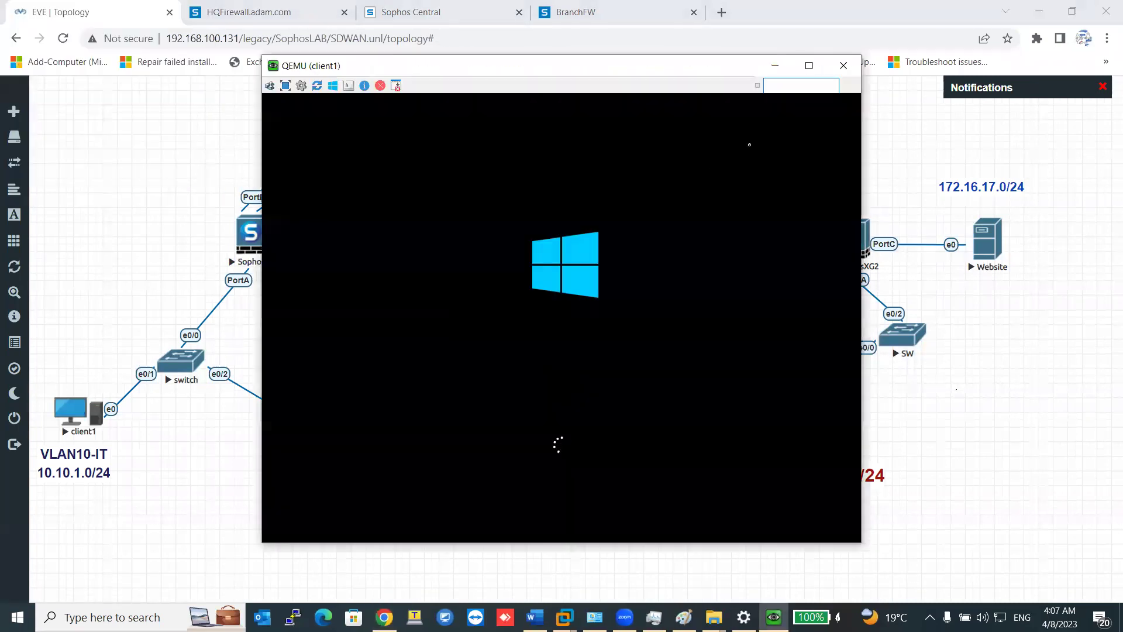
click(854, 60)
Dismiss the ADDCS console prompt and return to the HQ firewall's five SD-WAN routes.
click(820, 408)
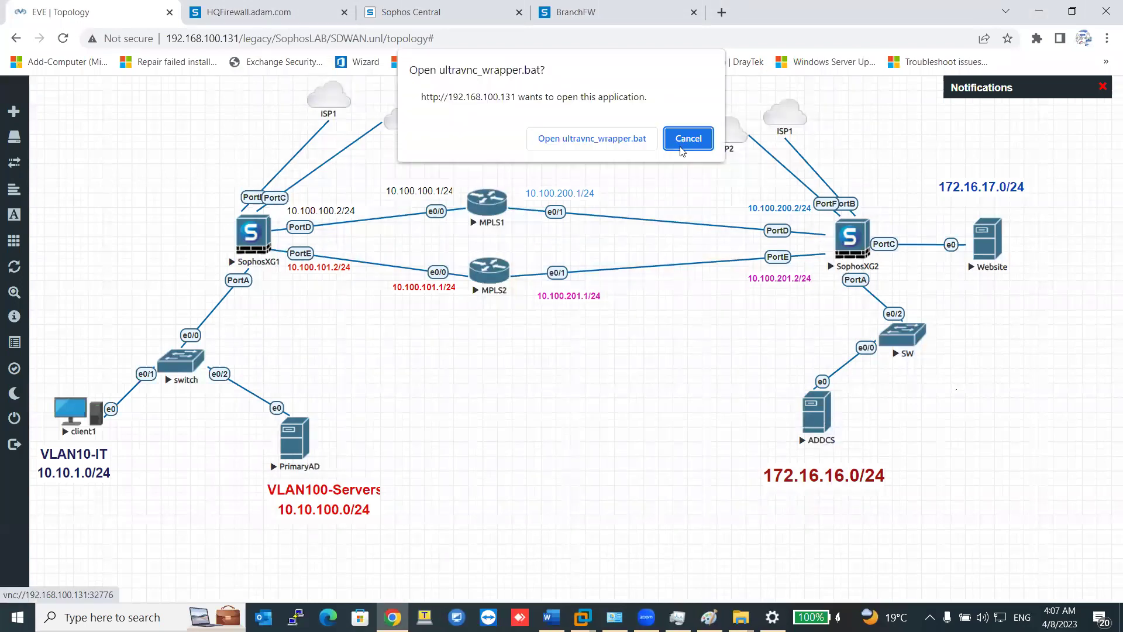
click(692, 141)
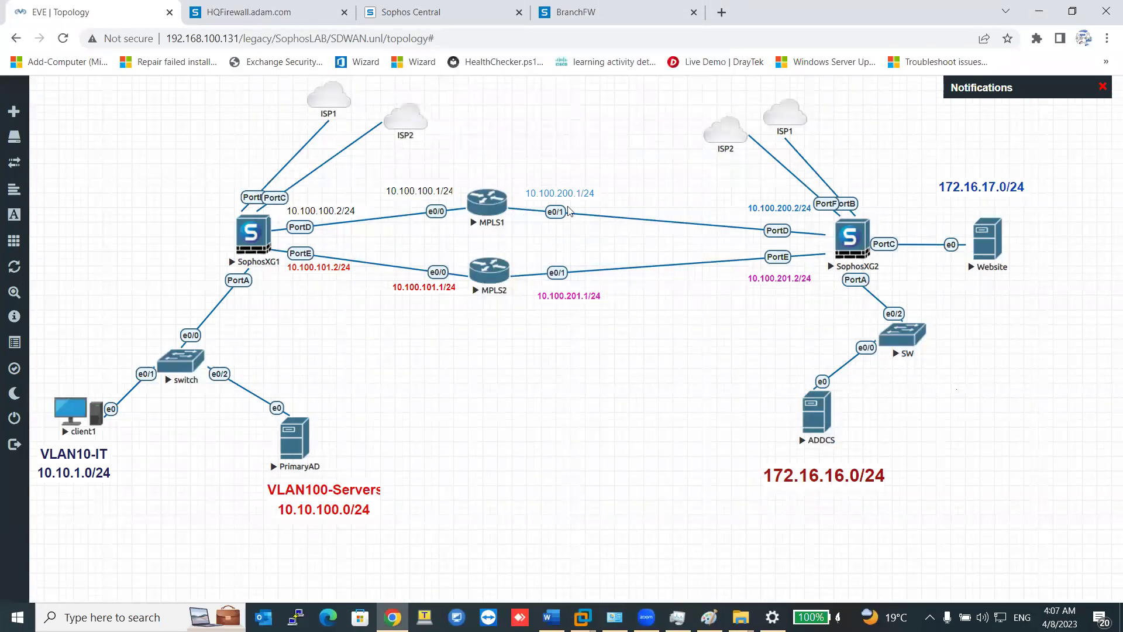
click(299, 14)
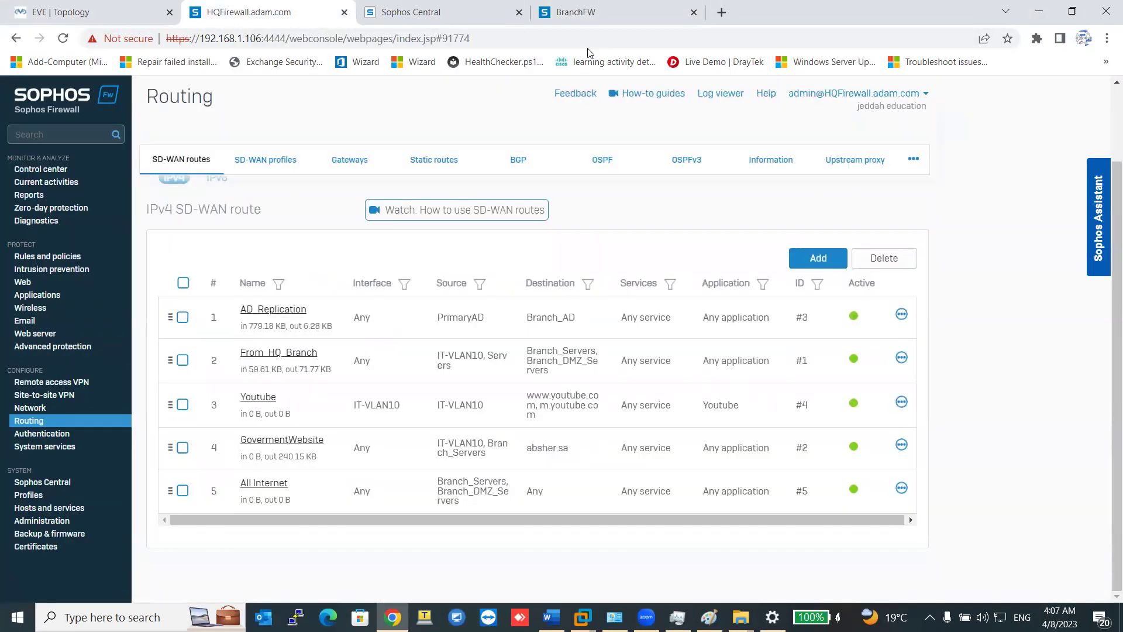